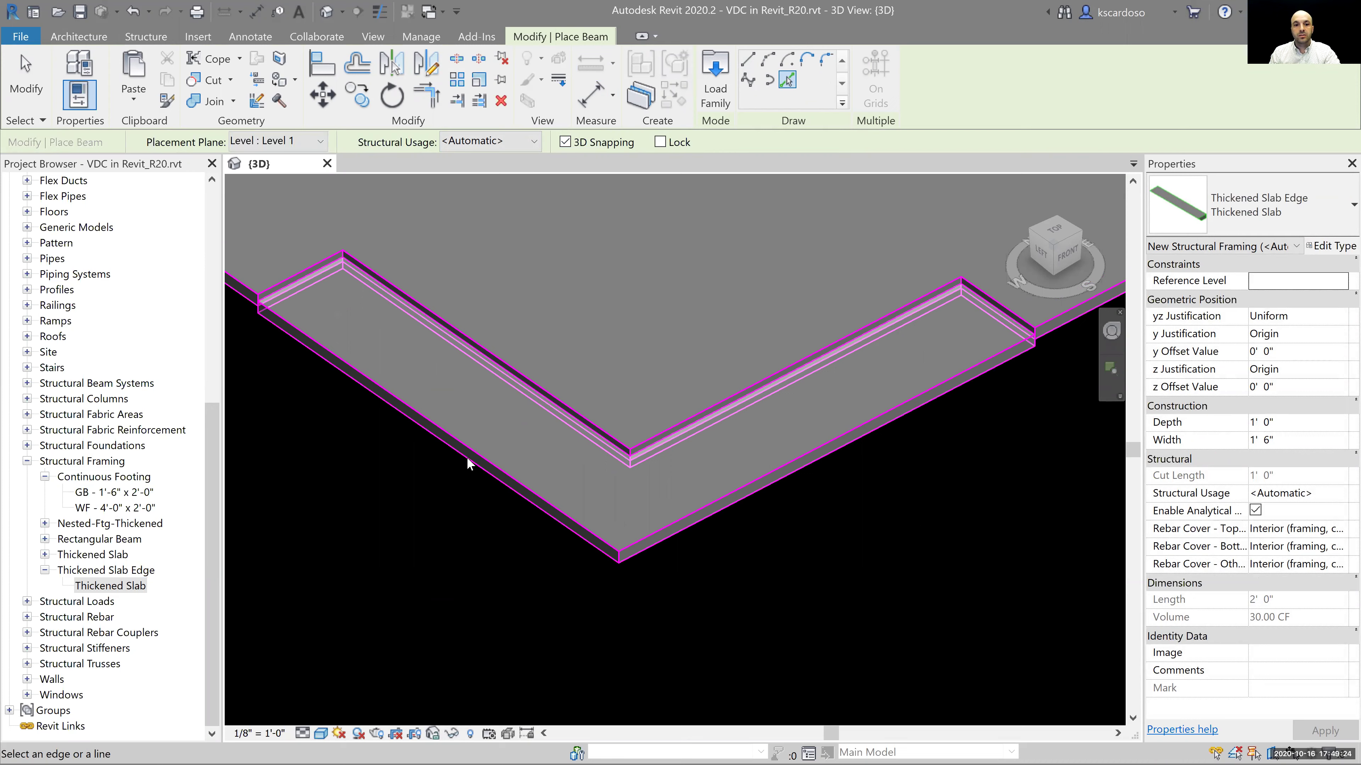
Place Thickened Slab edge beams along the two outer edges of the depressed corner slab.
click(474, 459)
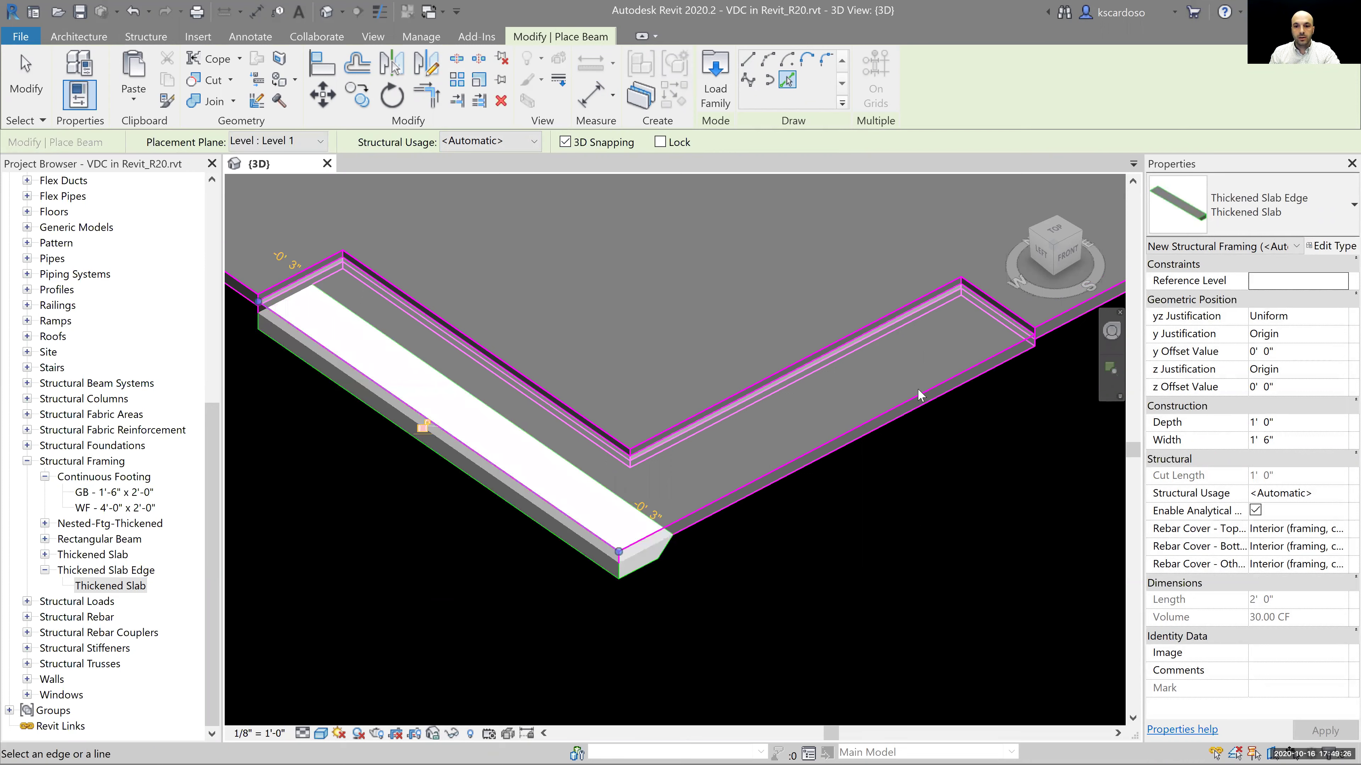
click(914, 399)
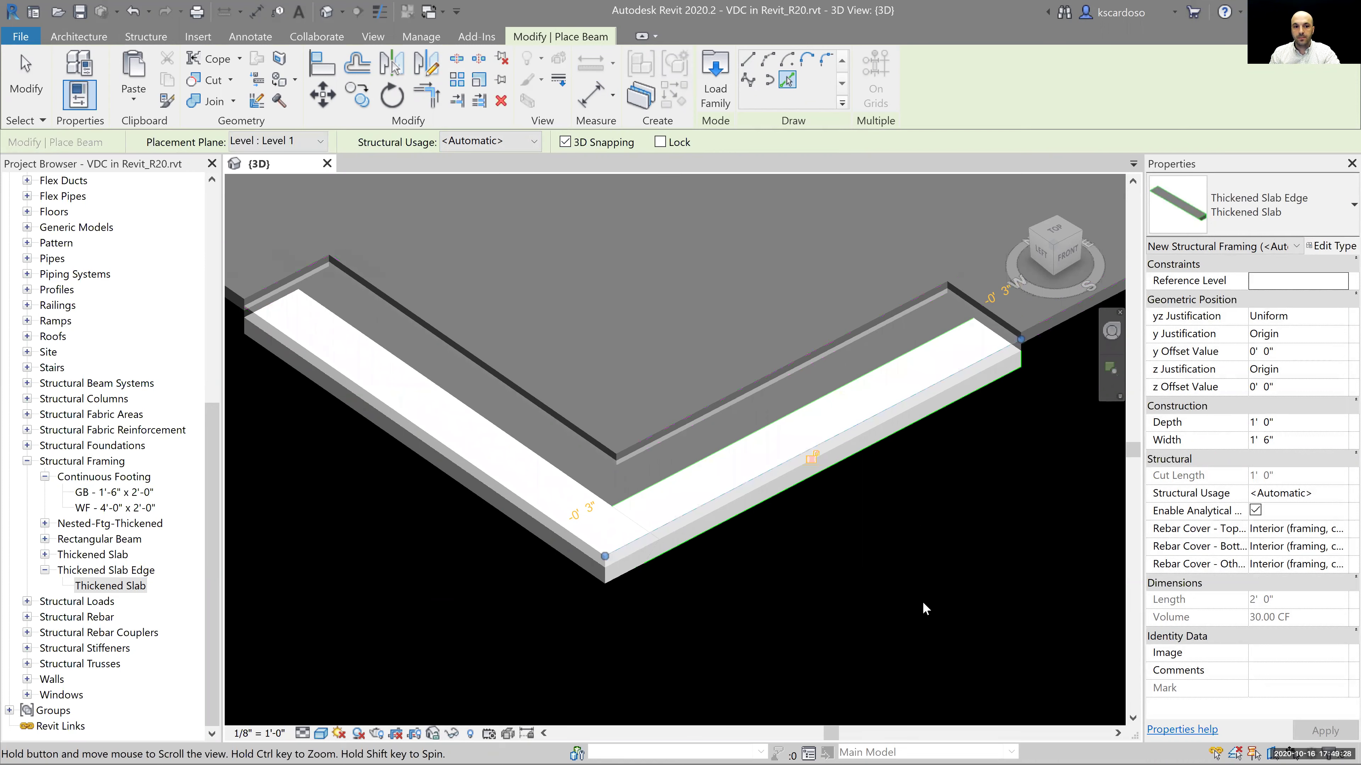
scroll(677, 579, down, 2)
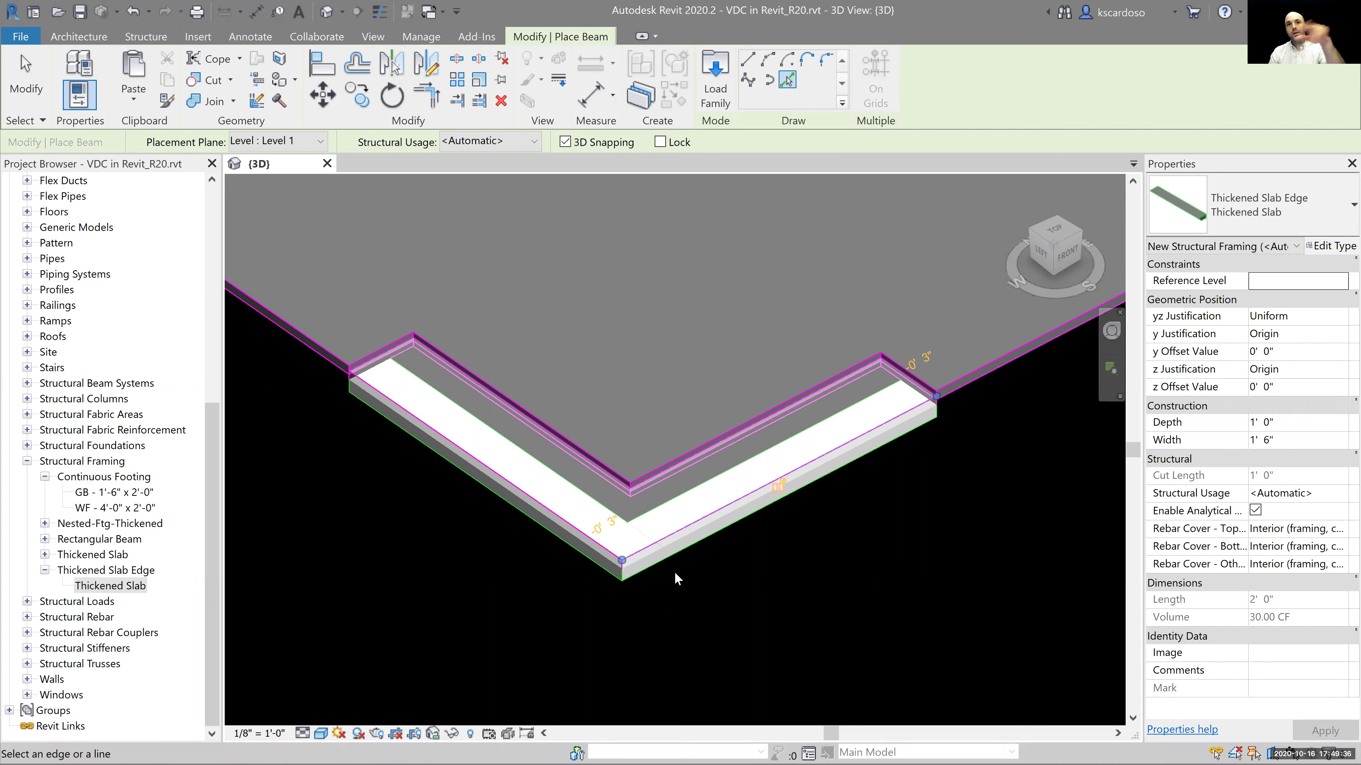
scroll(466, 563, down, 2)
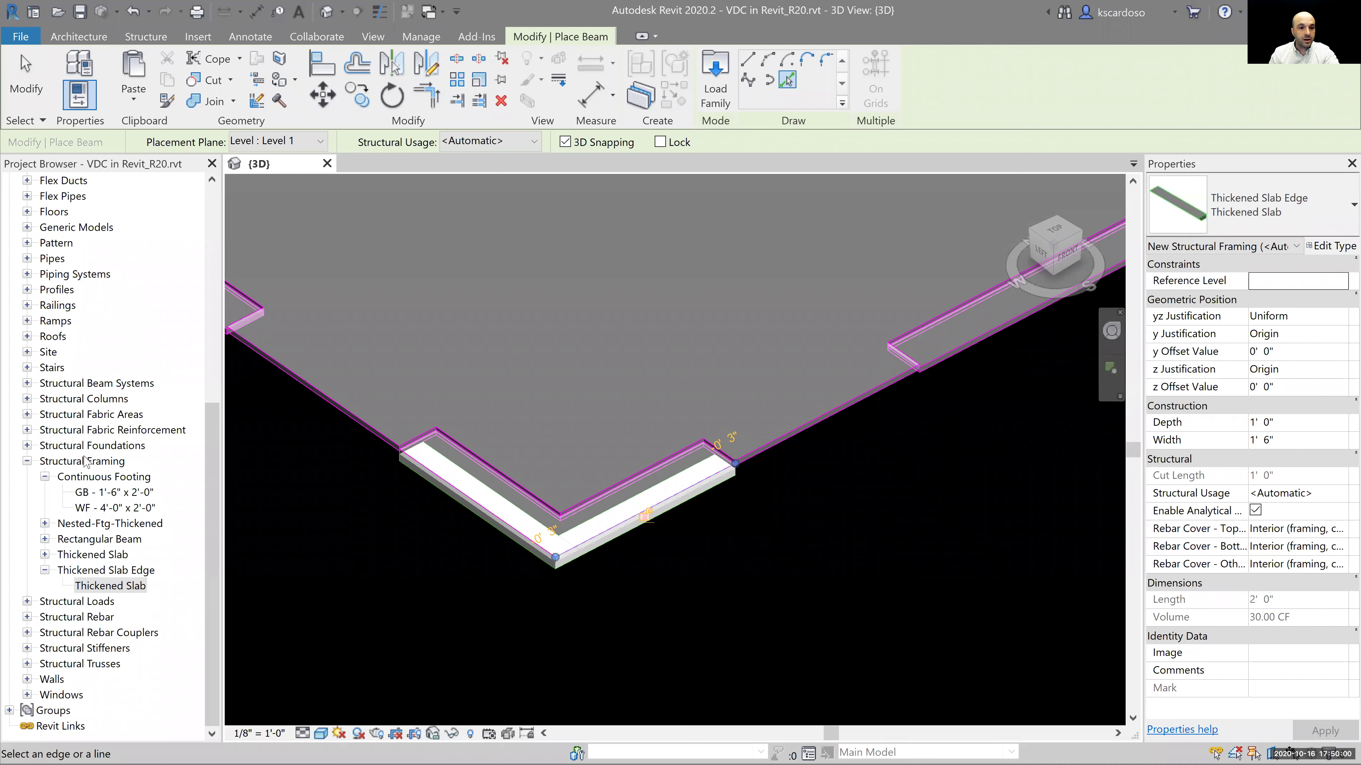
Place GB - 1'-6" x 2'-0" continuous footings along the outer bottom edges of both thickened slab edges at the corner.
drag(131, 496, 407, 537)
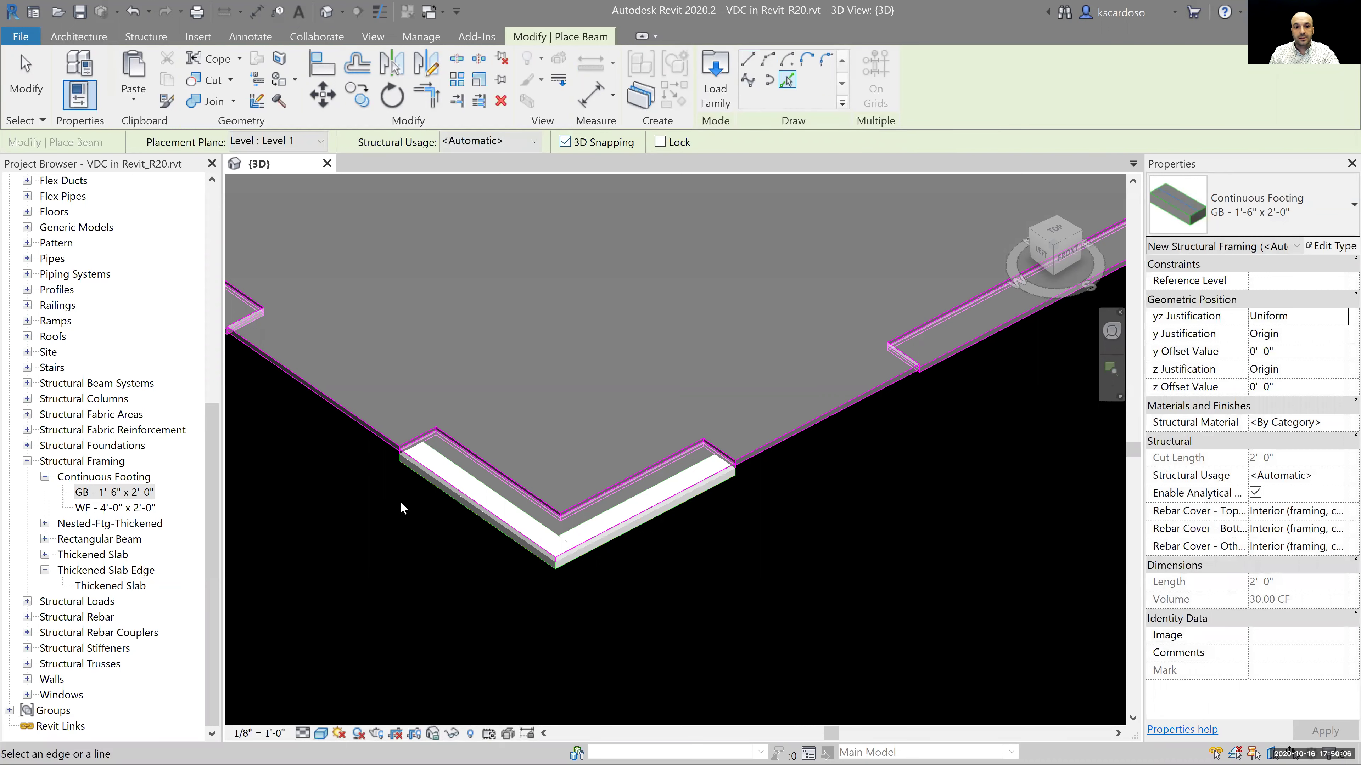
scroll(429, 514, up, 5)
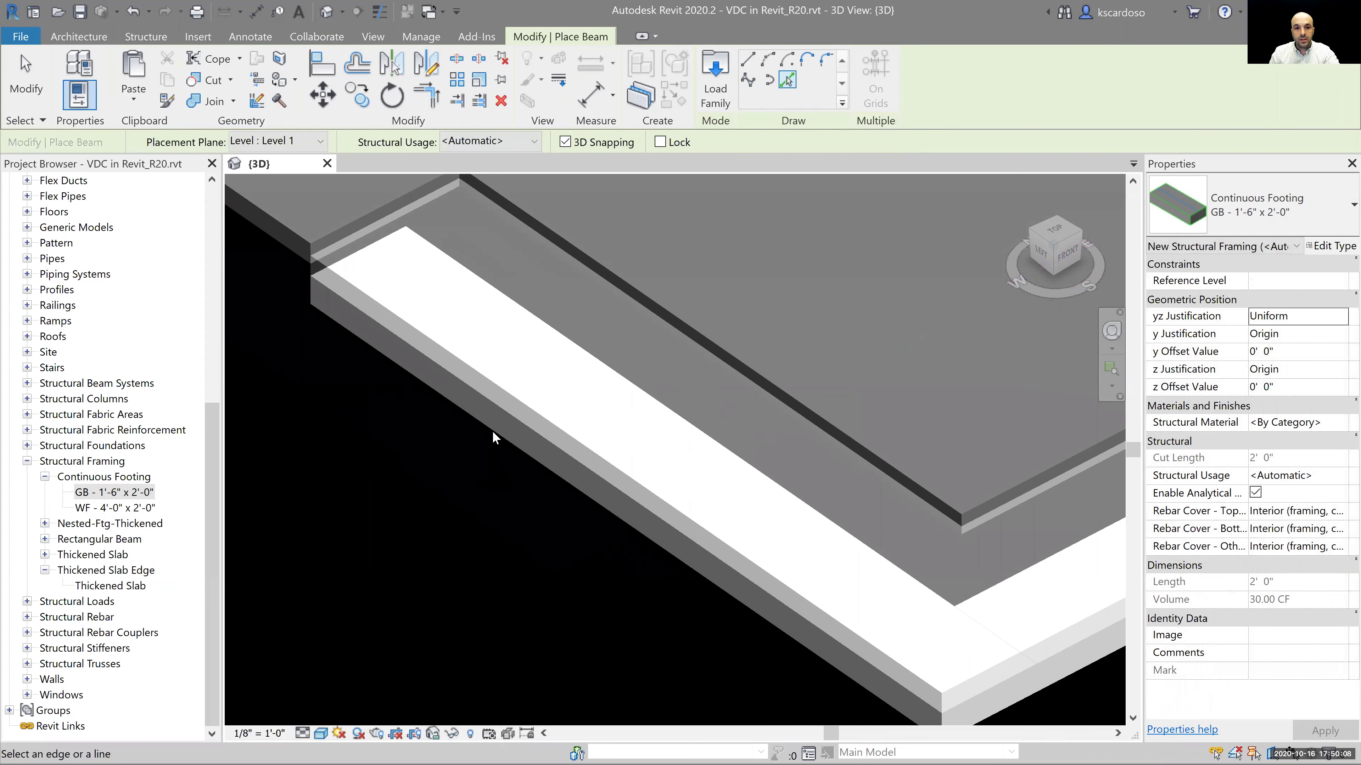
key(Tab)
click(413, 471)
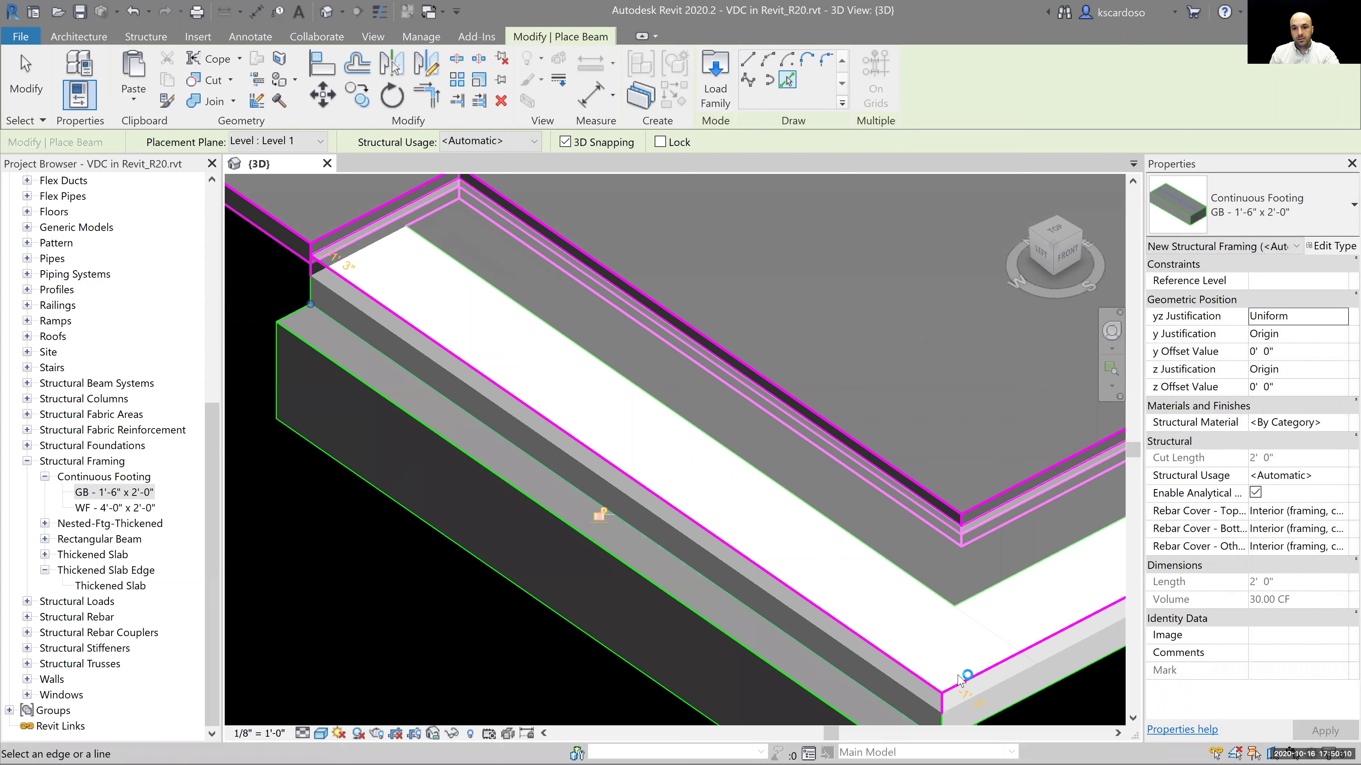
scroll(959, 680, down, 5)
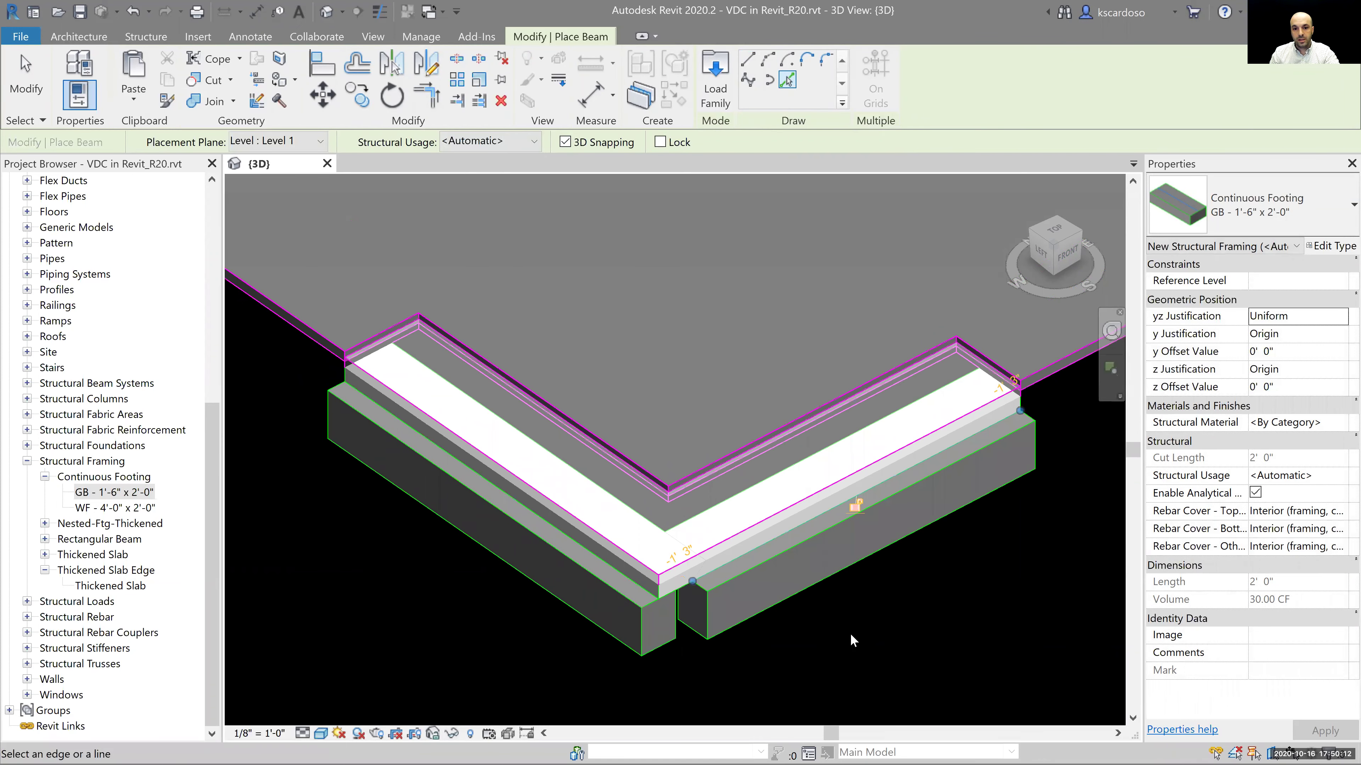
key(Escape)
key(Escape)
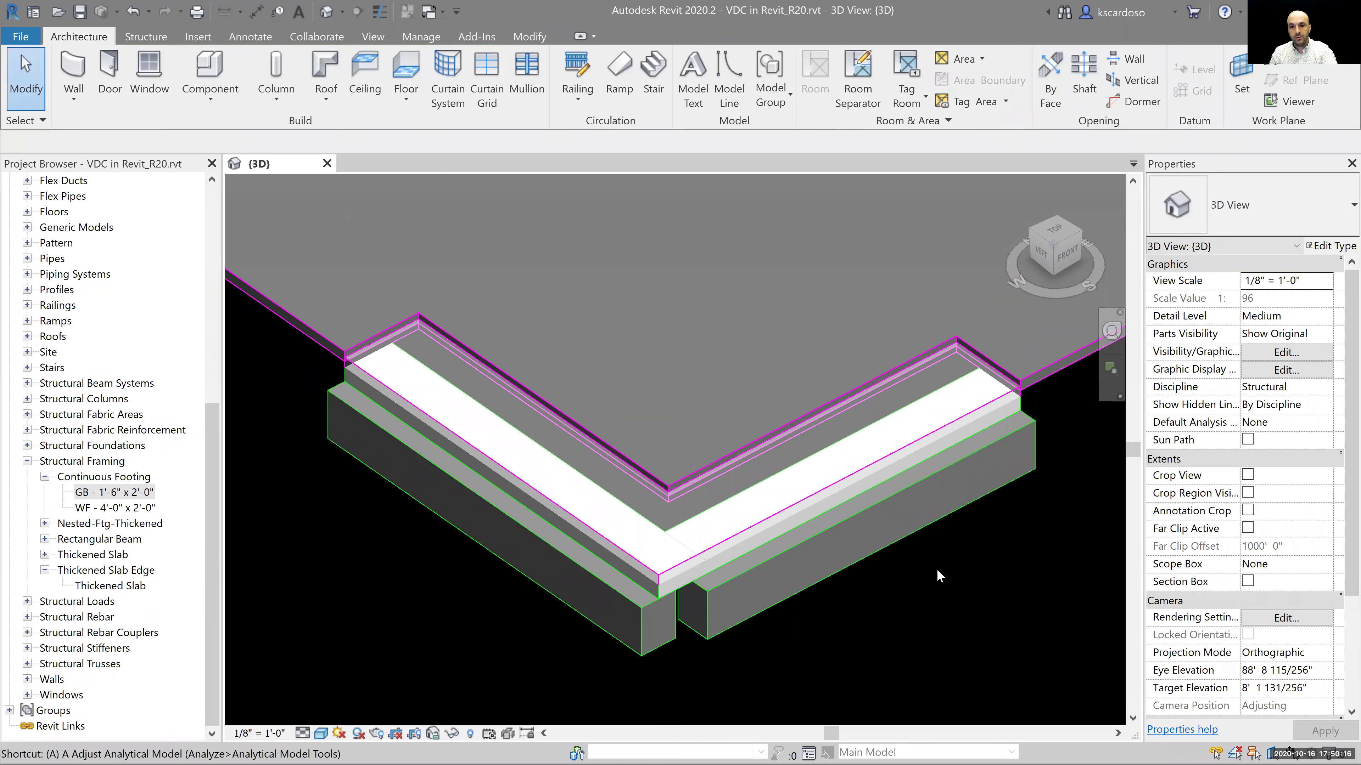
Align the outer face of the grade beam on the front side of the corner flush with the thickened slab edge above it.
key(a)
key(l)
scroll(1017, 378, up, 4)
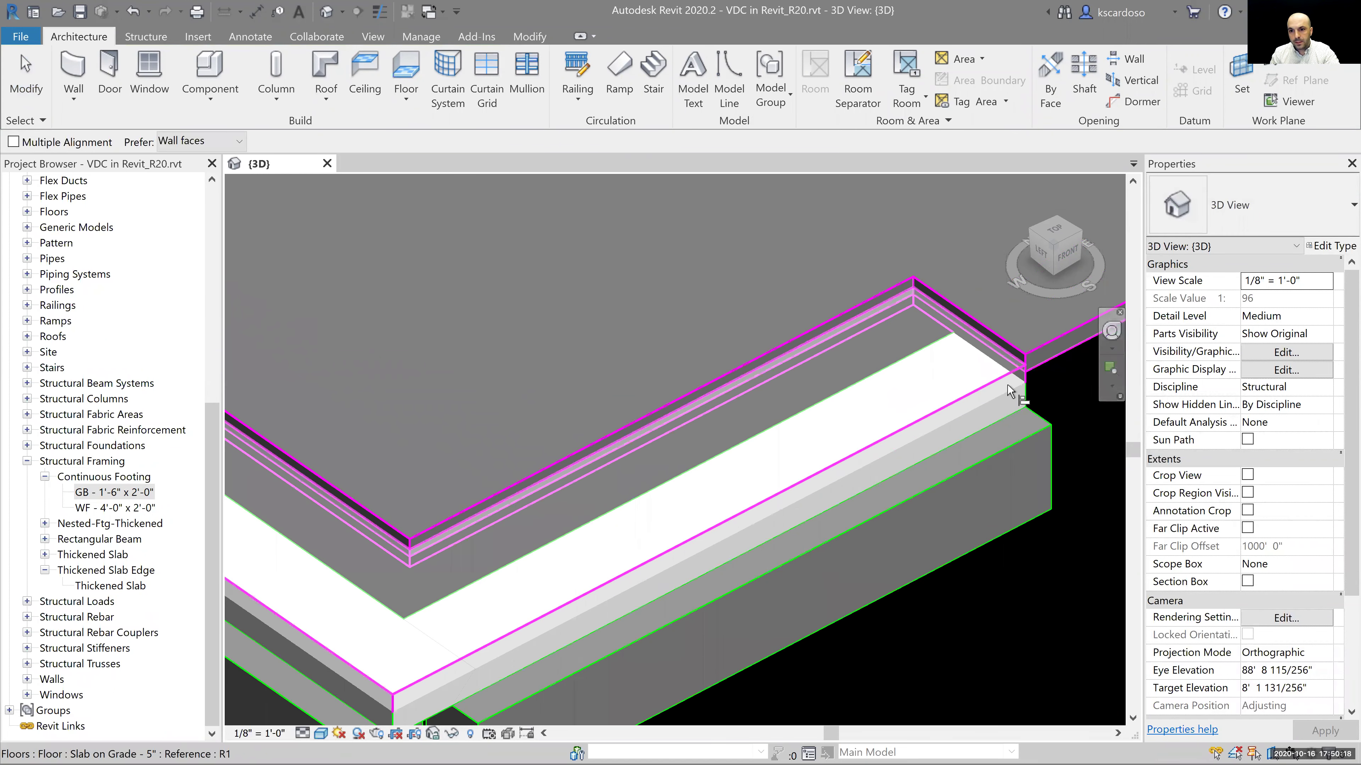
click(1007, 385)
click(1039, 465)
scroll(320, 396, down, 3)
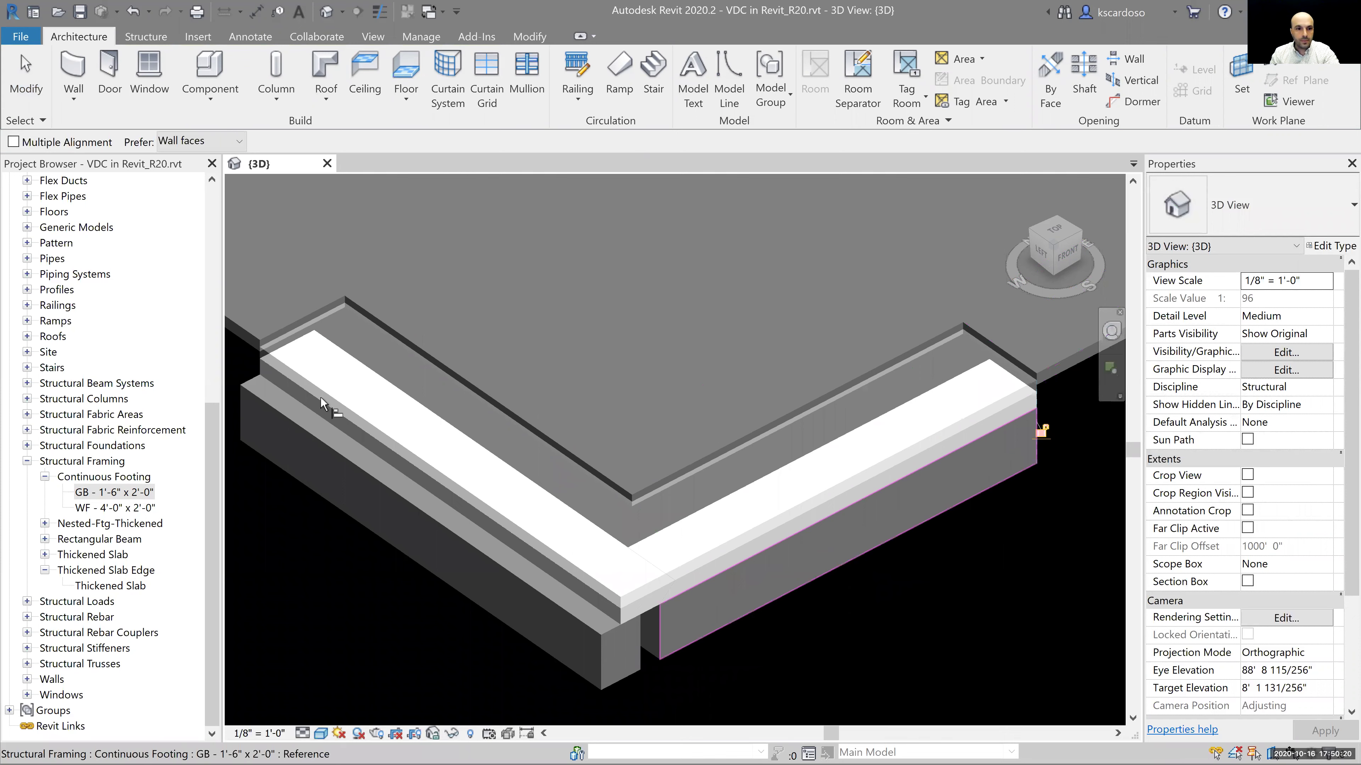
Align the outer face of the other grade beam, on the left side of the corner, with its thickened slab edge.
scroll(383, 380, up, 3)
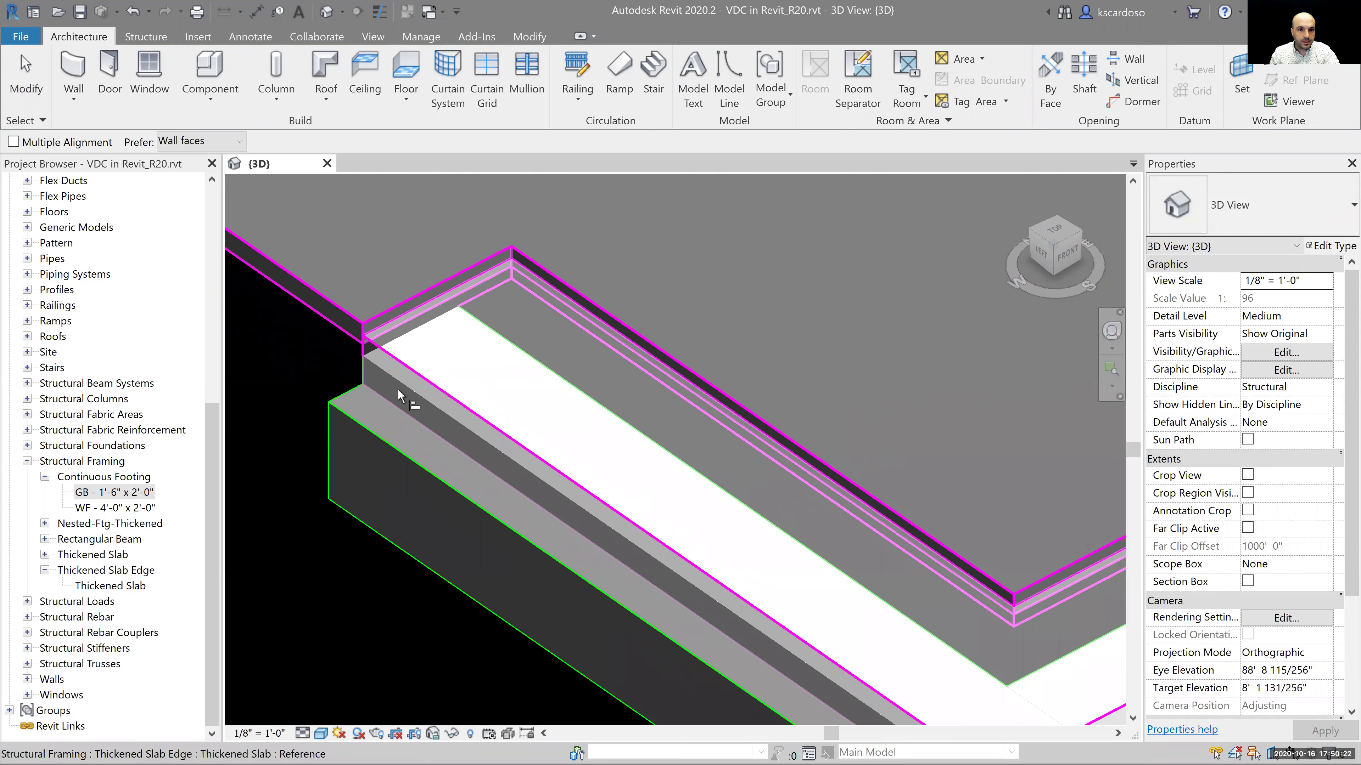
click(398, 389)
click(375, 452)
scroll(443, 577, down, 2)
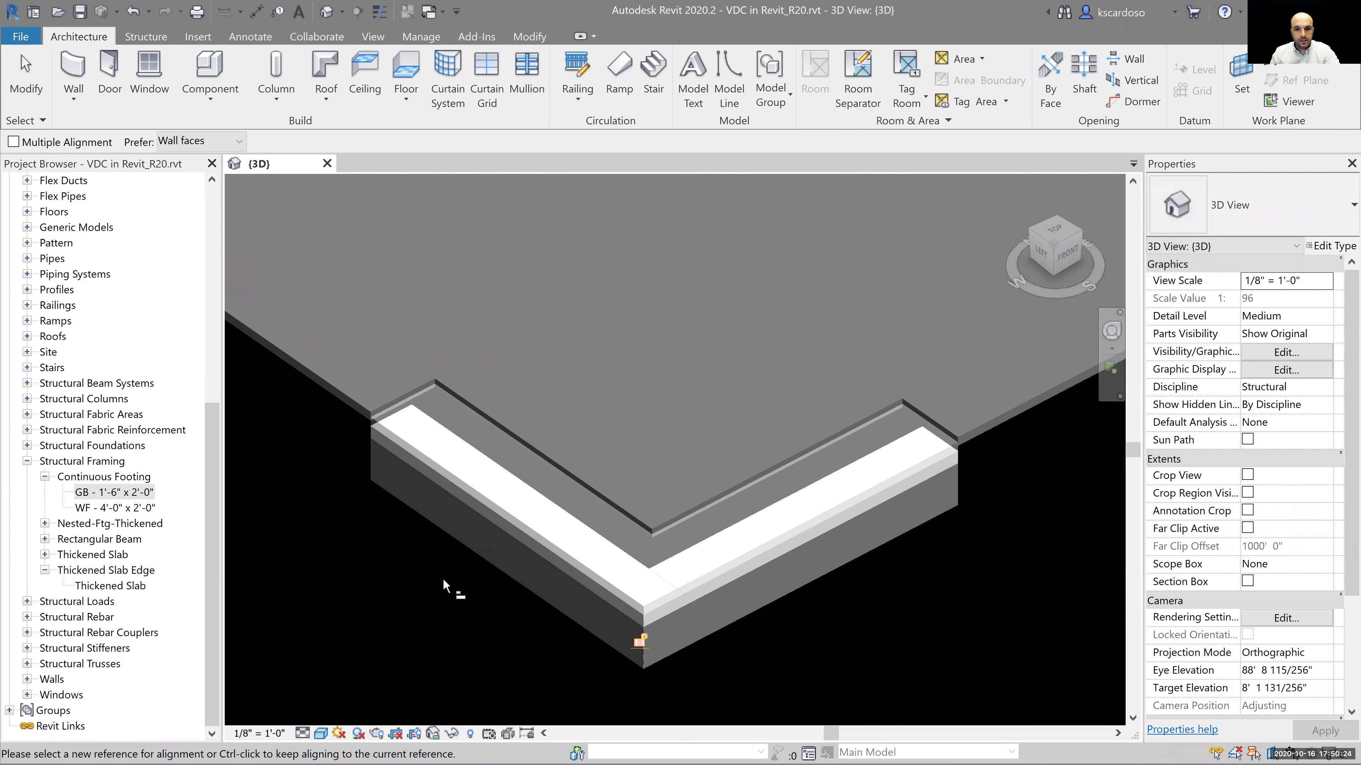
key(Escape)
key(Escape)
scroll(857, 638, down, 2)
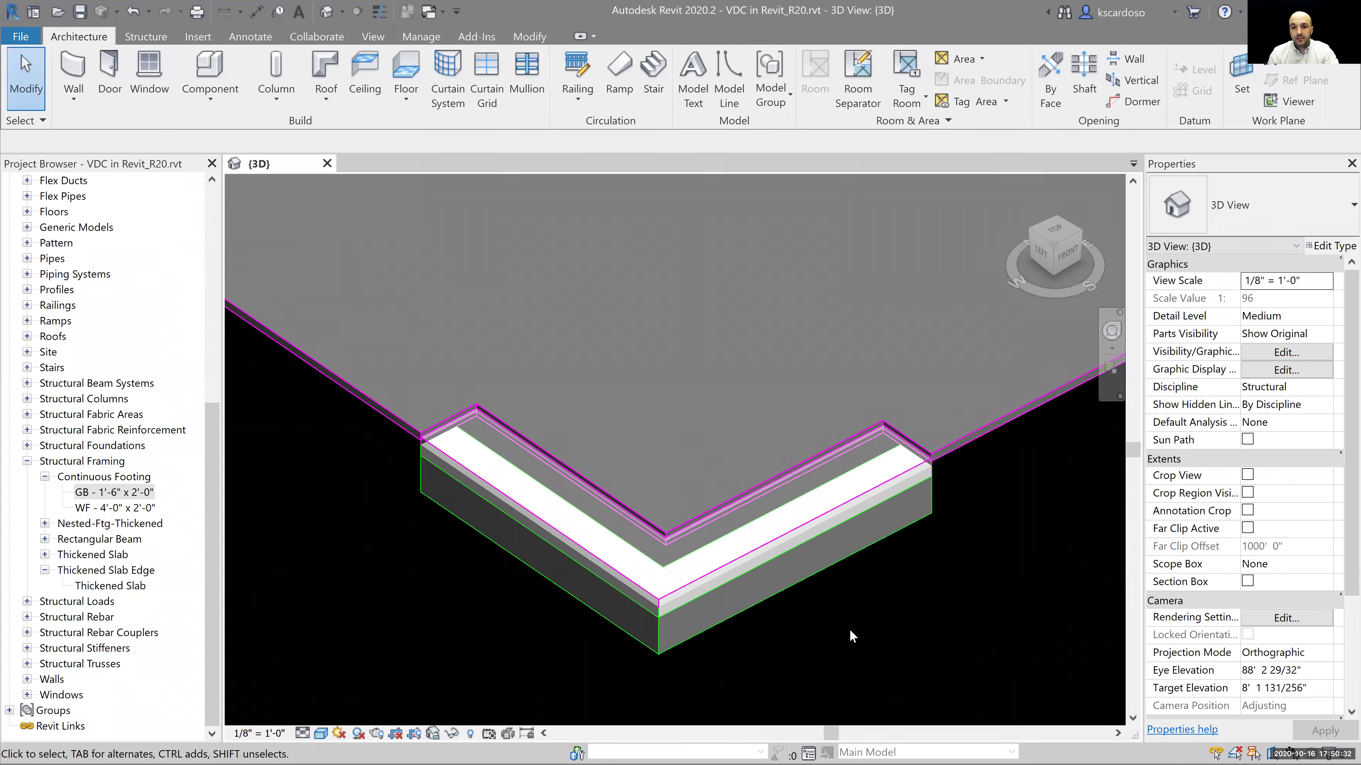
Inspect the properties of the depressed corner slab and of the thickened slab edge on its front side.
click(877, 462)
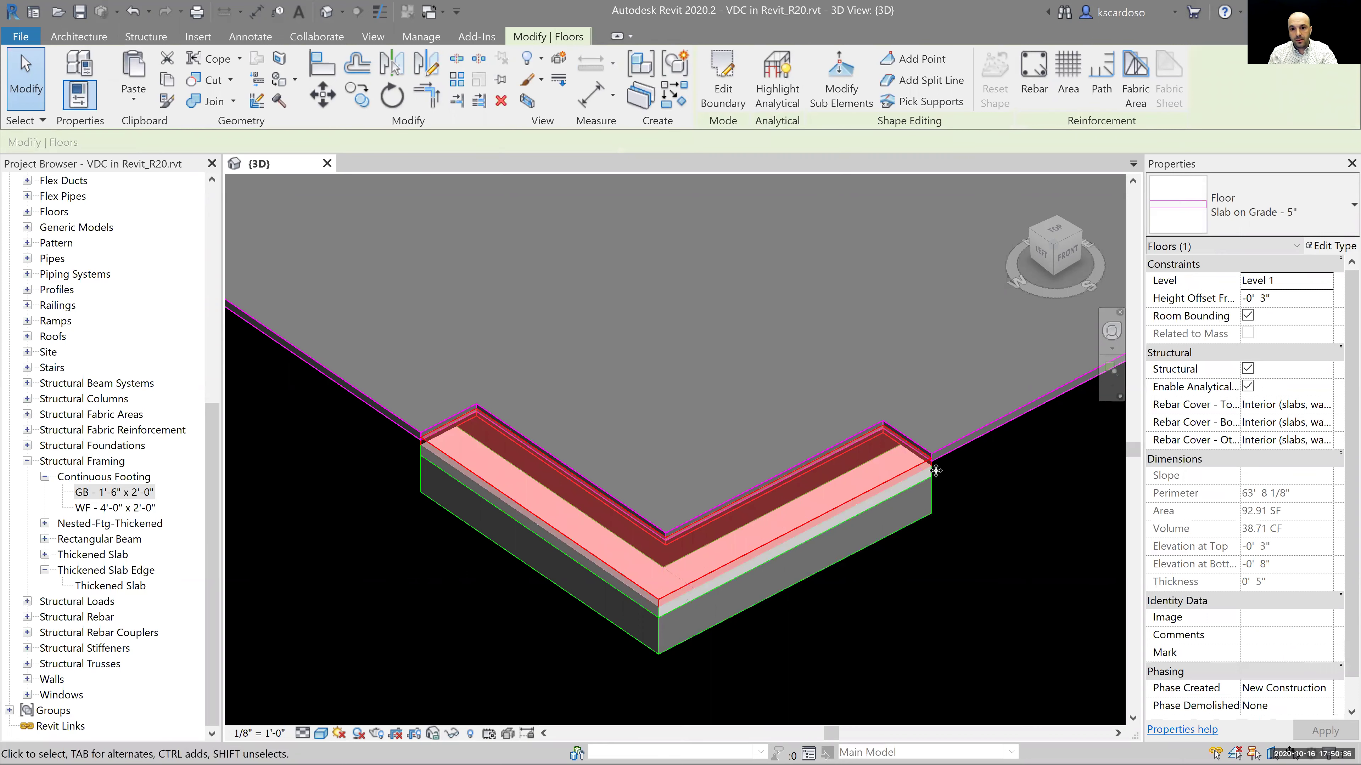
scroll(936, 470, up, 1)
scroll(936, 471, up, 2)
click(954, 476)
scroll(989, 513, down, 1)
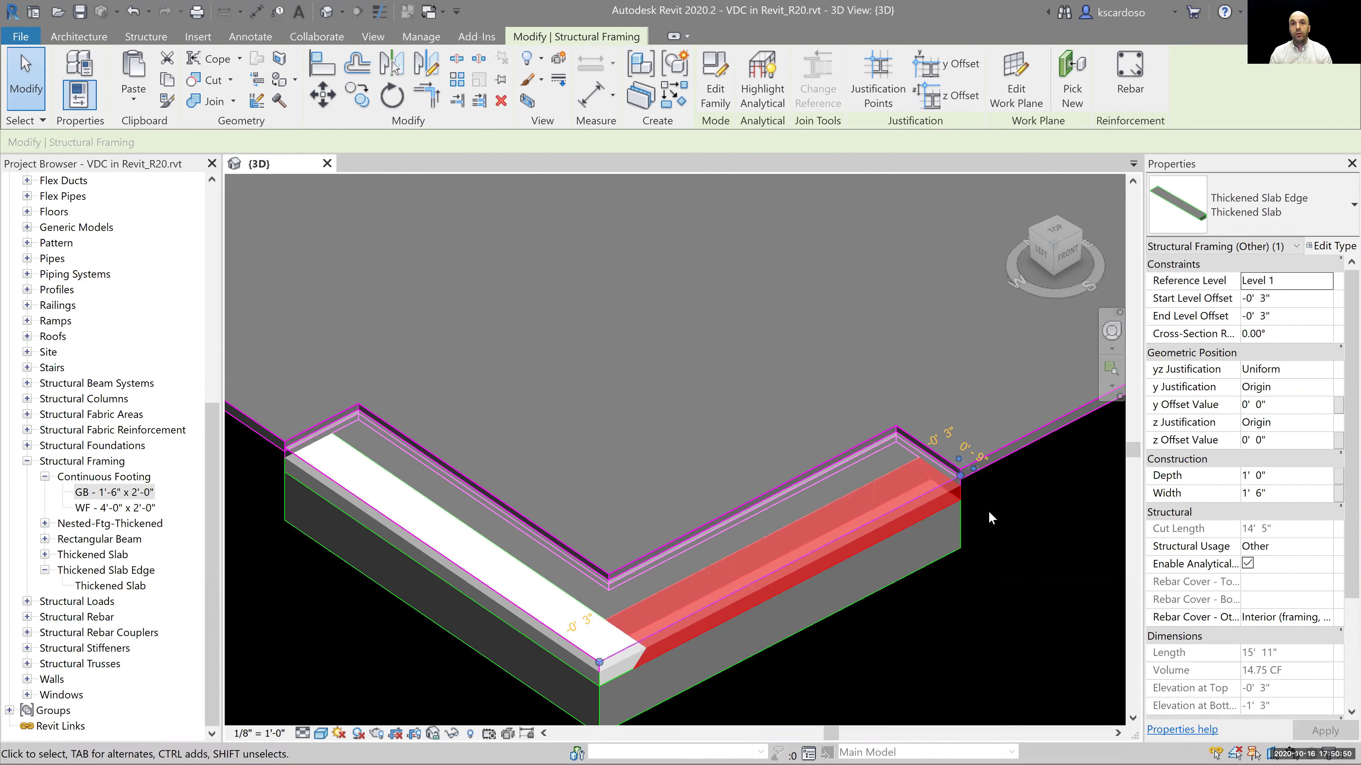
click(1034, 578)
Hide the Levels category in the 3D view, using the Level 2 line near the long exterior wall.
scroll(1034, 577, down, 3)
middle_drag(1034, 578, 555, 532)
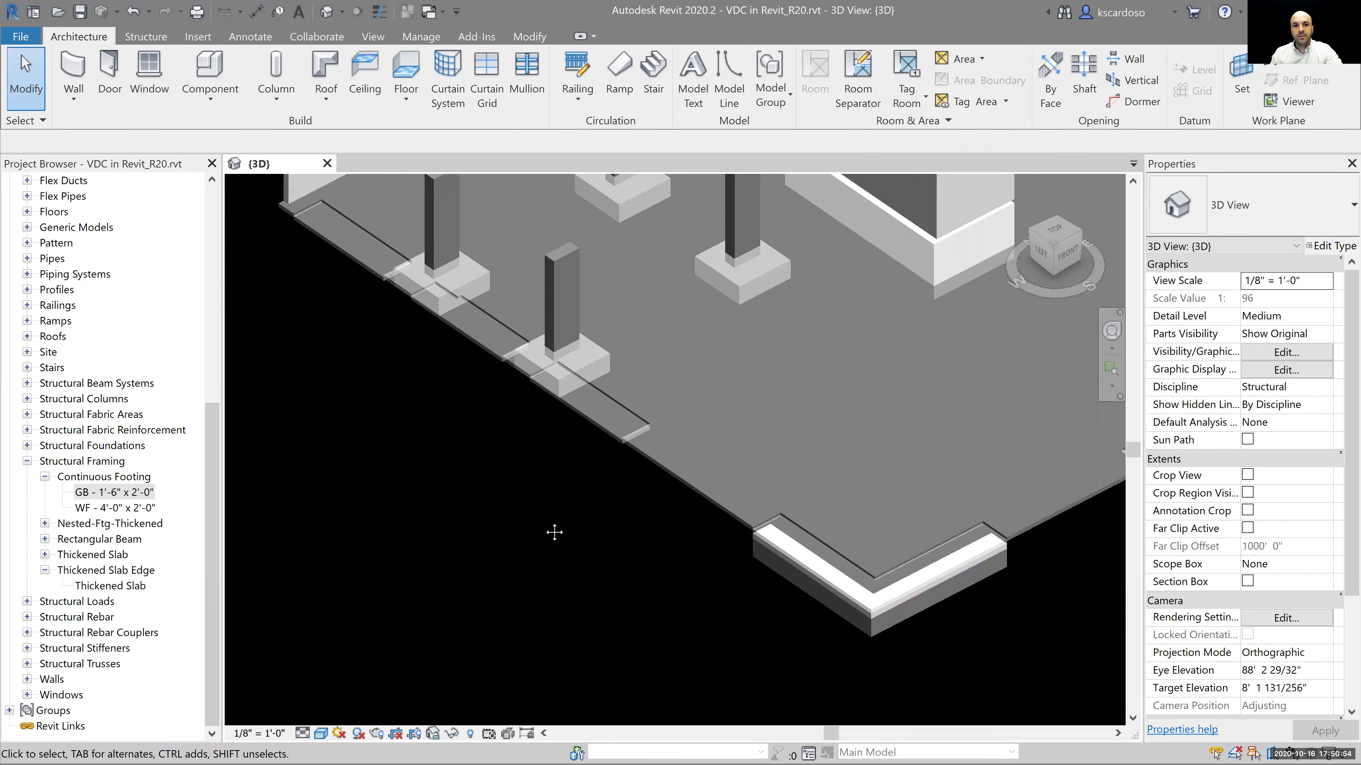
scroll(680, 620, down, 5)
scroll(580, 283, up, 5)
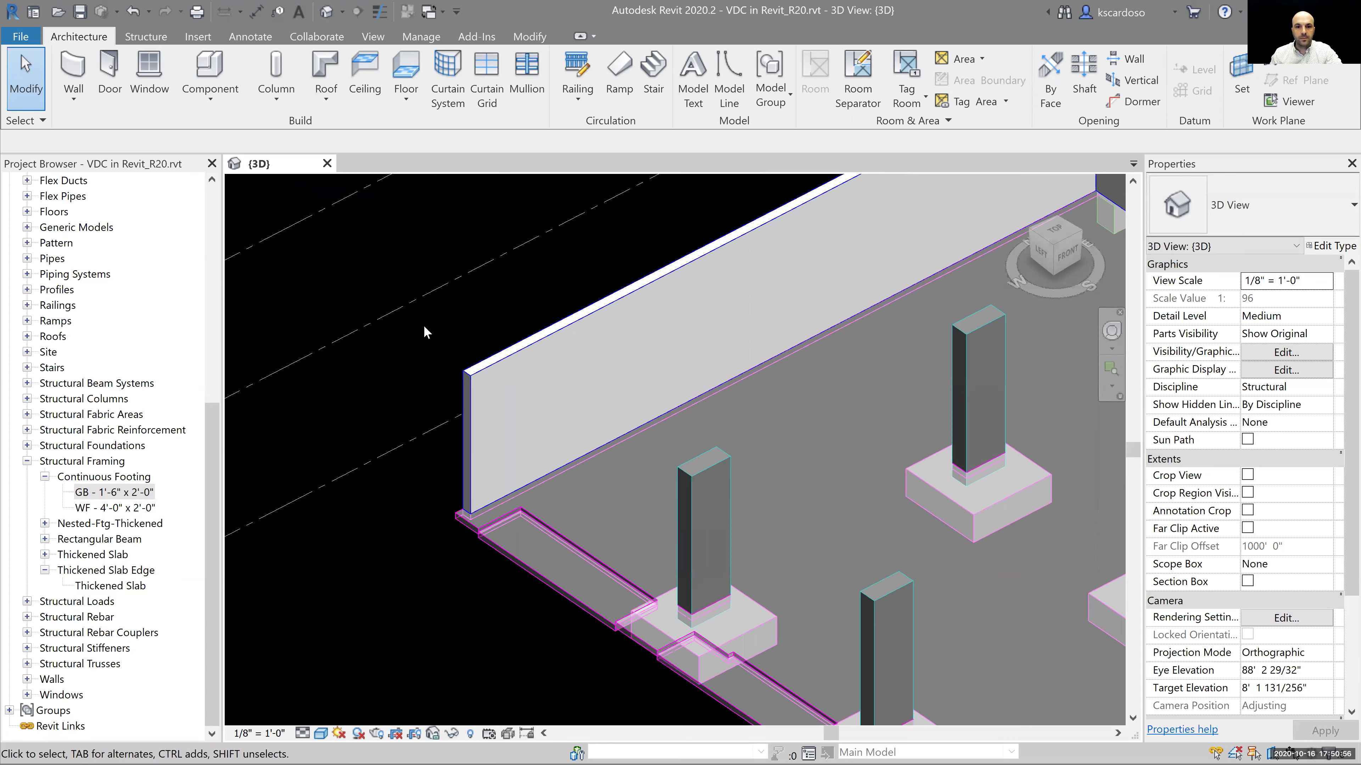
scroll(423, 325, down, 2)
middle_drag(423, 325, 534, 313)
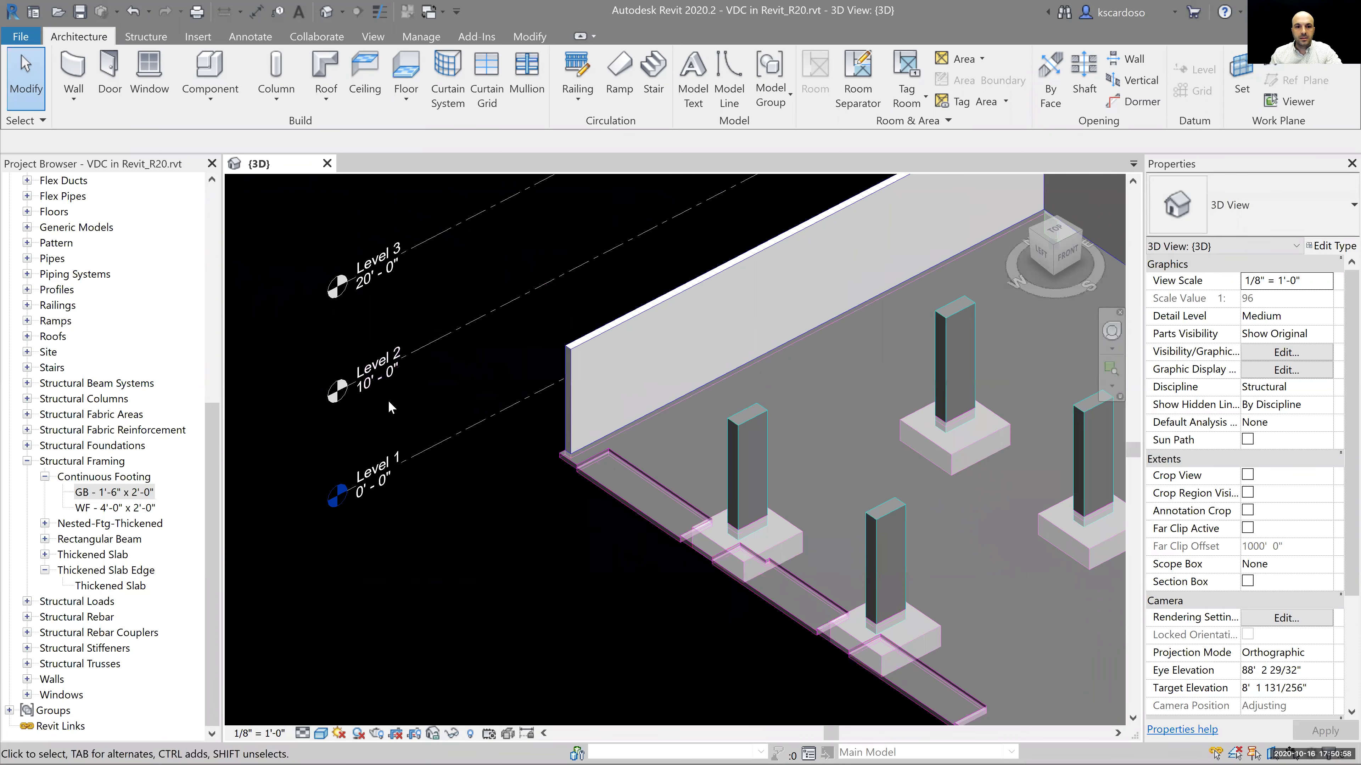
click(426, 348)
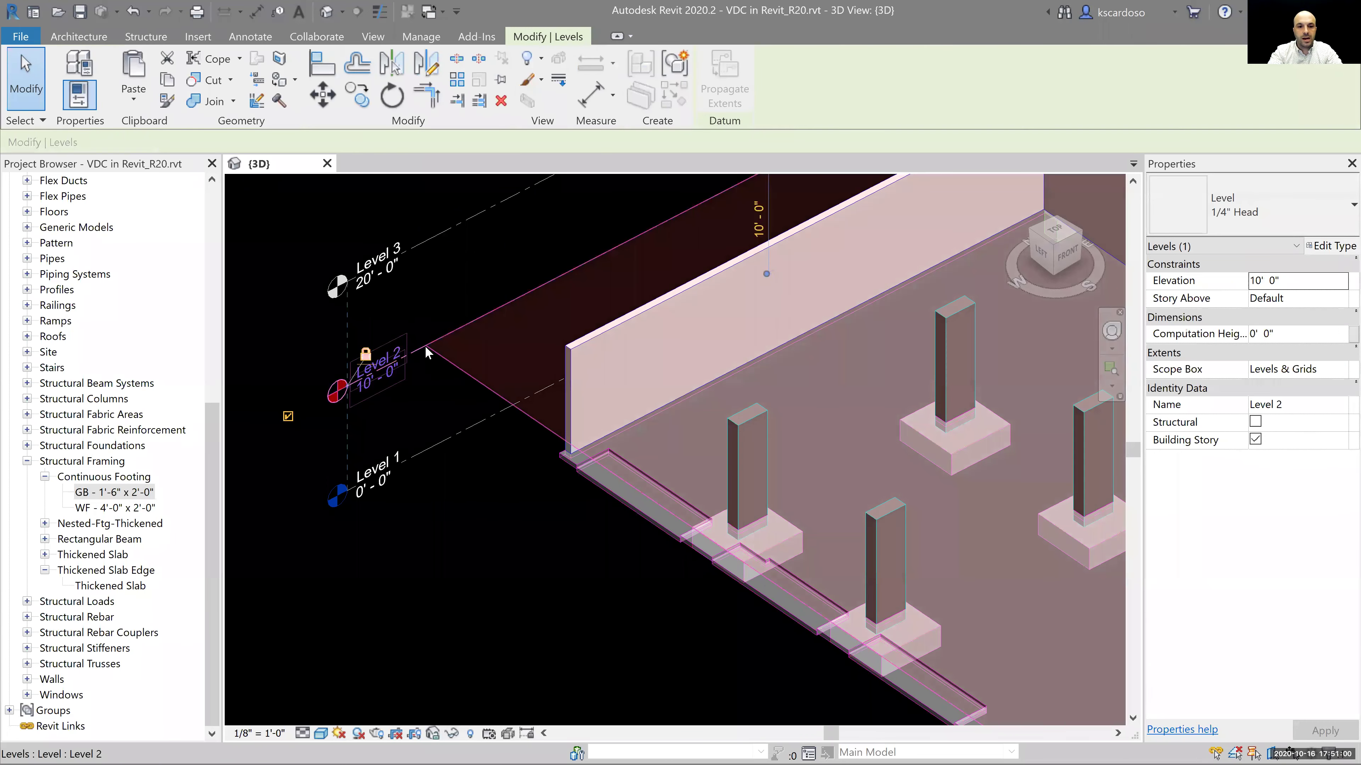
key(v)
key(h)
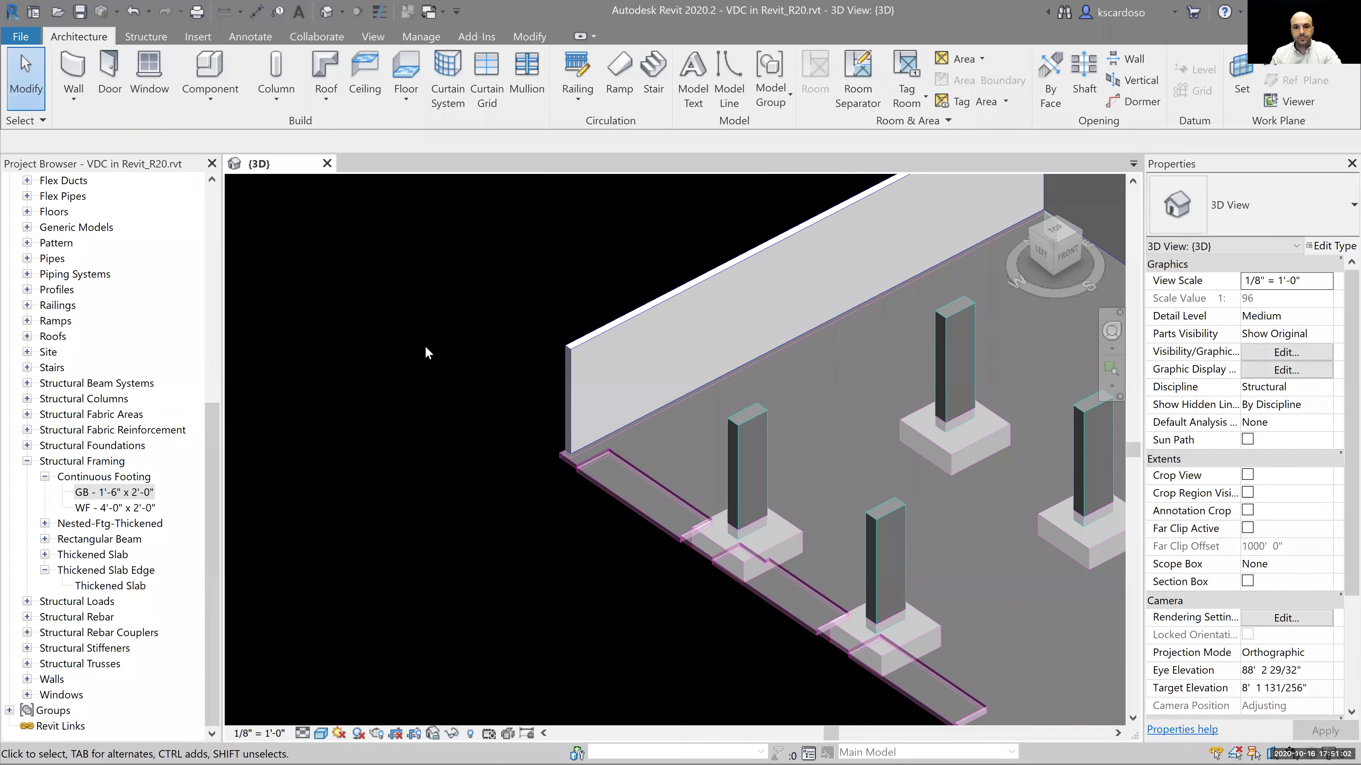
Check the base offset of the 15 x 36 concrete column nearest the free end of the long exterior wall.
scroll(549, 551, up, 2)
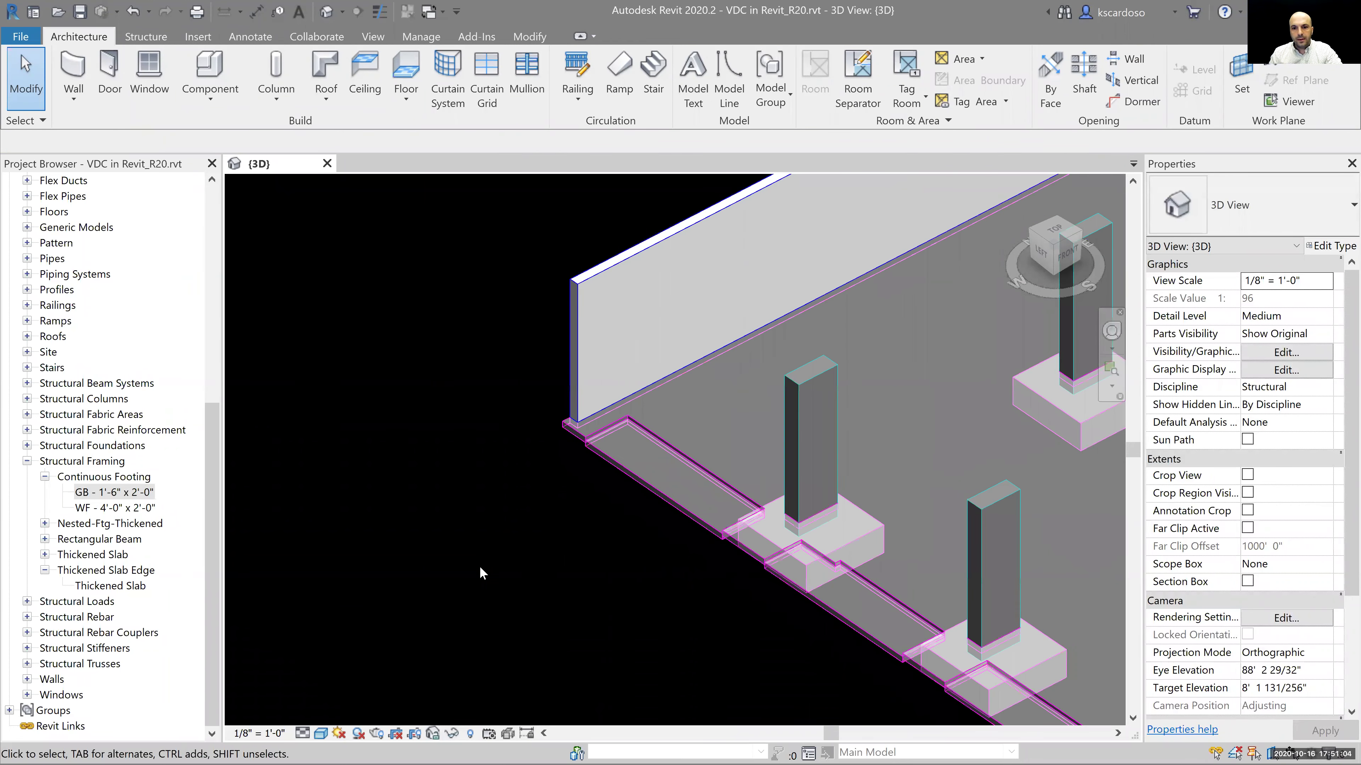
scroll(419, 556, down, 1)
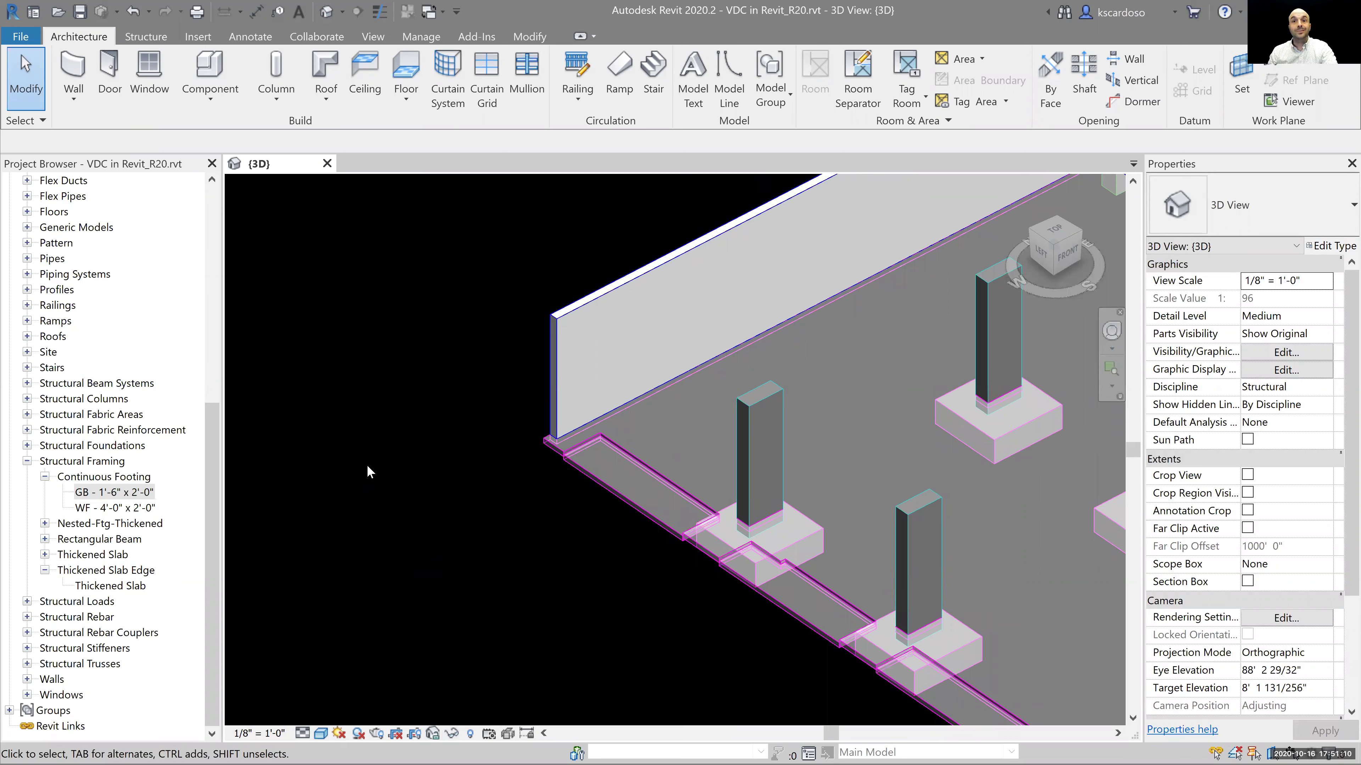
scroll(419, 424, down, 1)
click(698, 455)
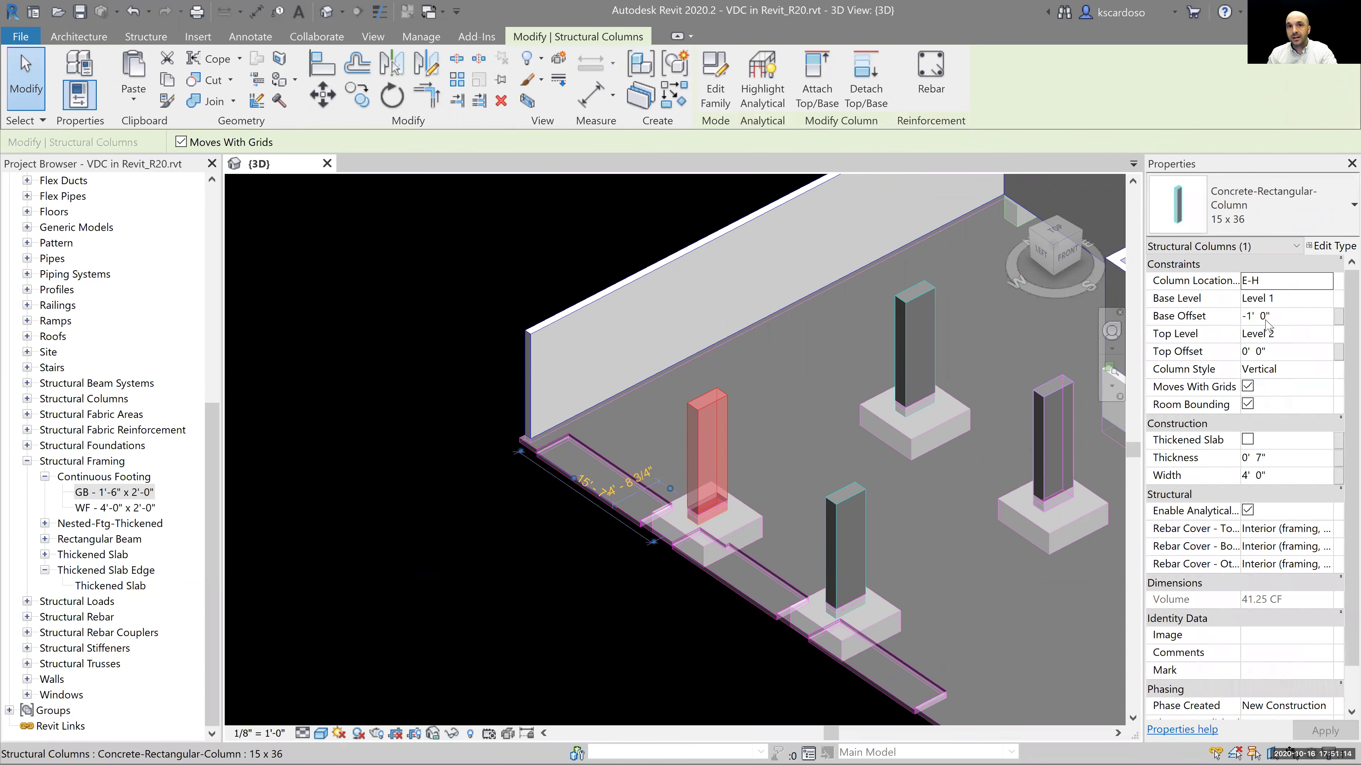
key(Escape)
Set the base offset of the long Shotcrete - Exterior - 8" wall and its adjoining wall to -1' 0".
middle_drag(696, 482, 736, 252)
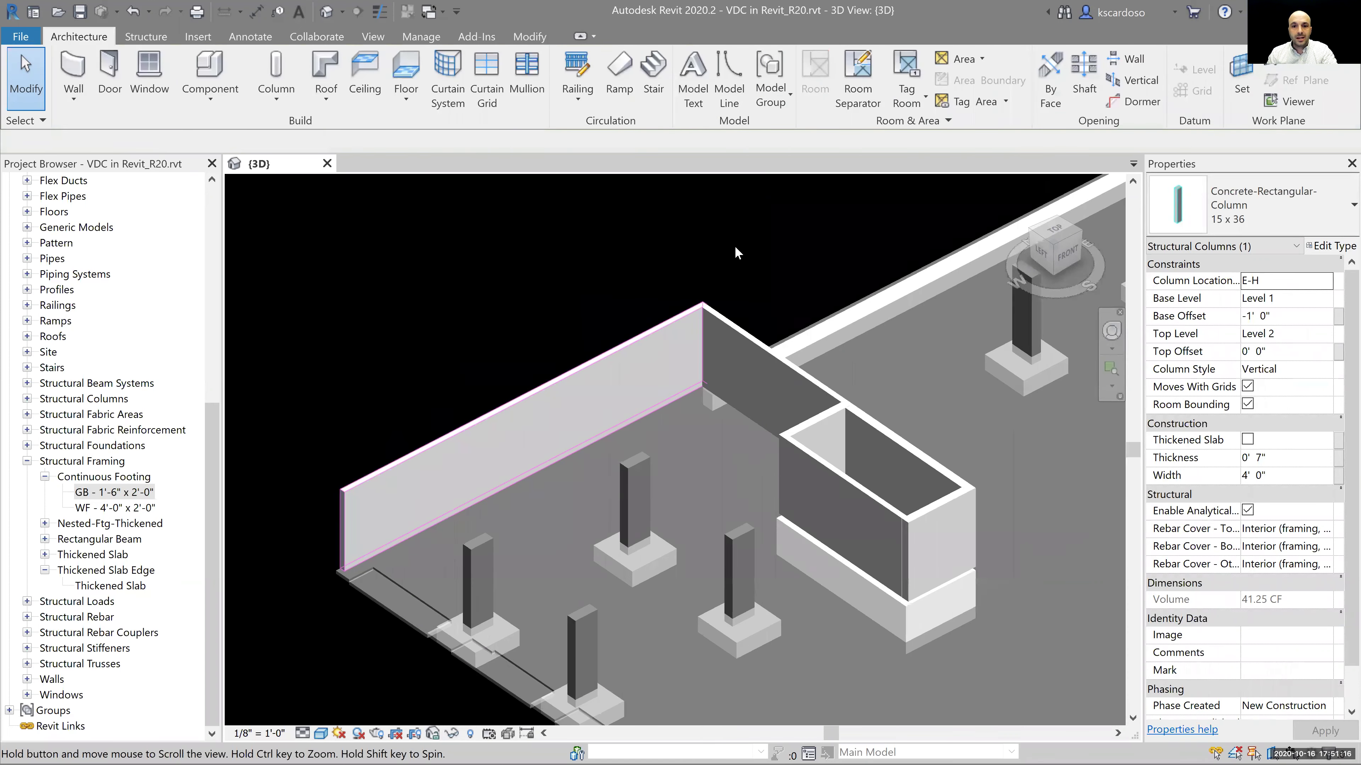
click(647, 319)
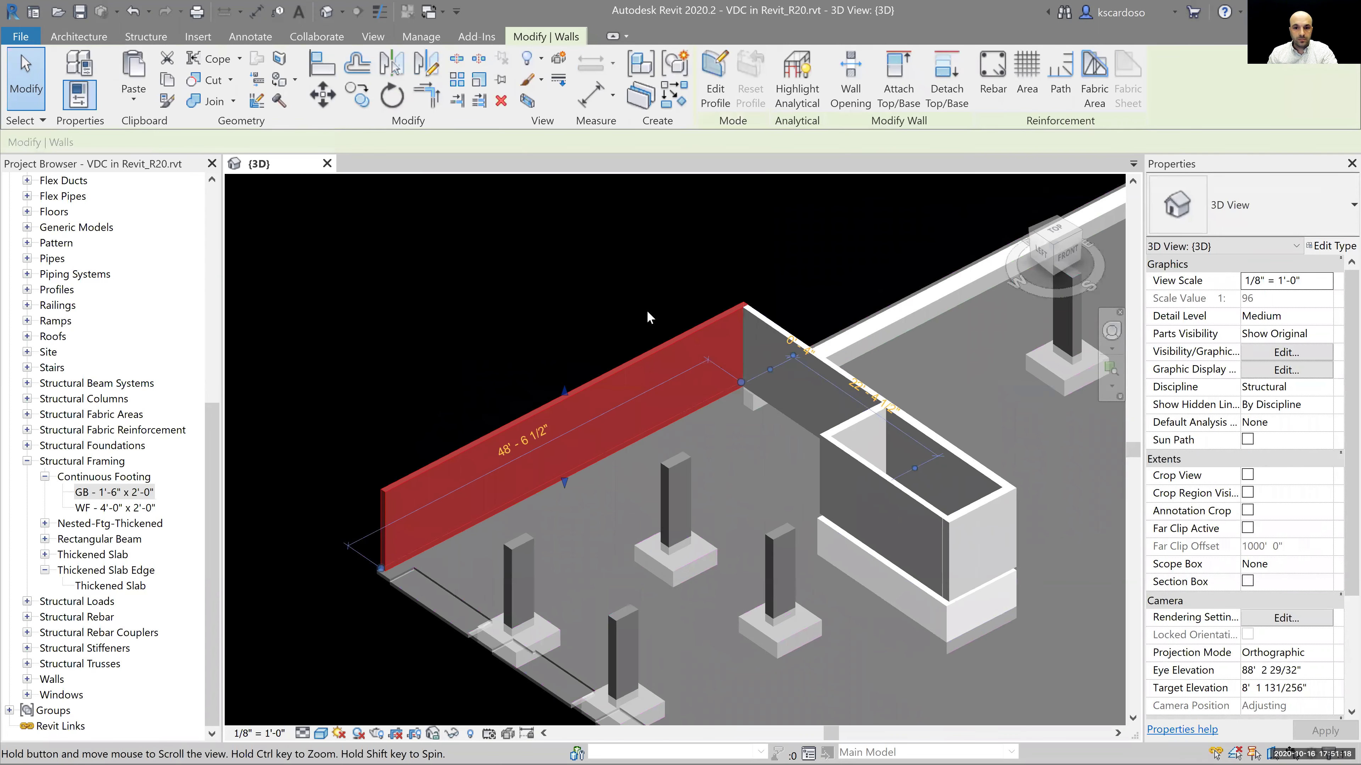
scroll(648, 318, up, 1)
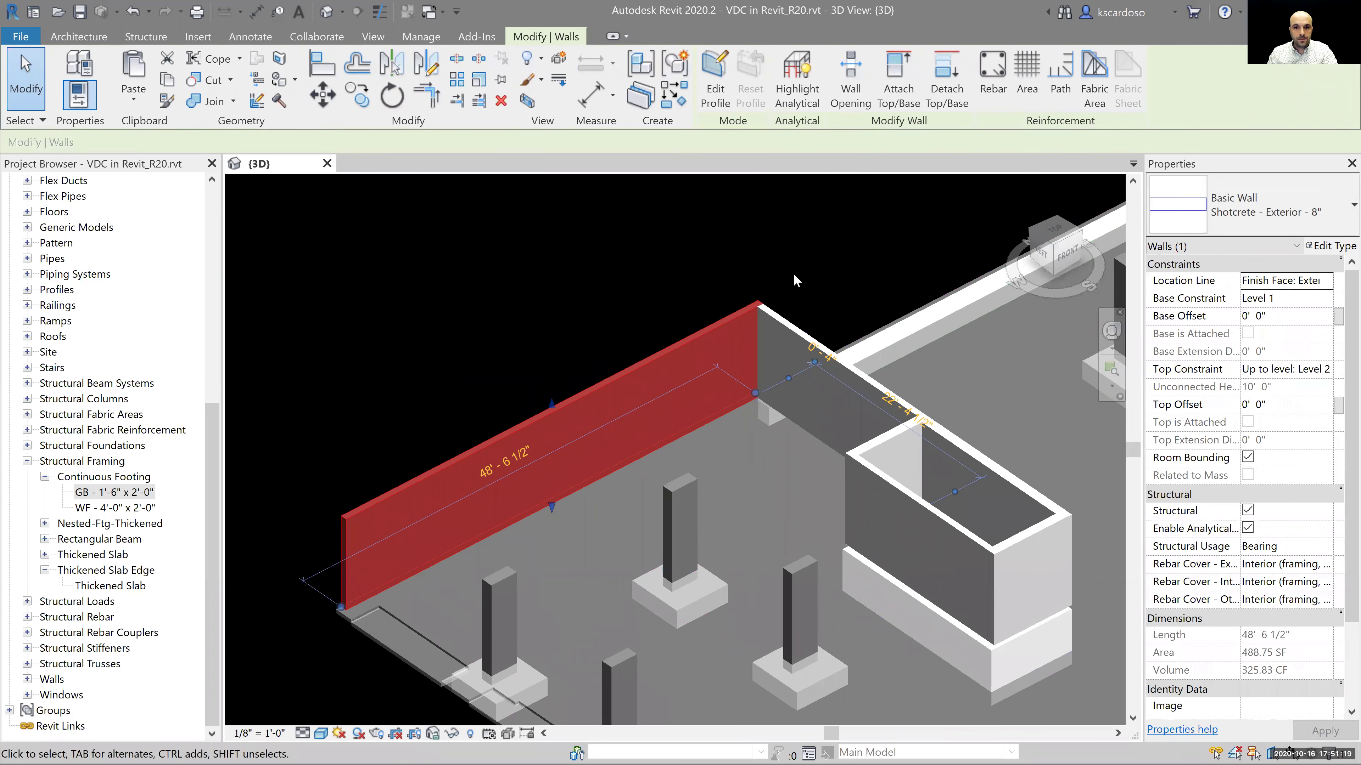
ctrl+click(778, 325)
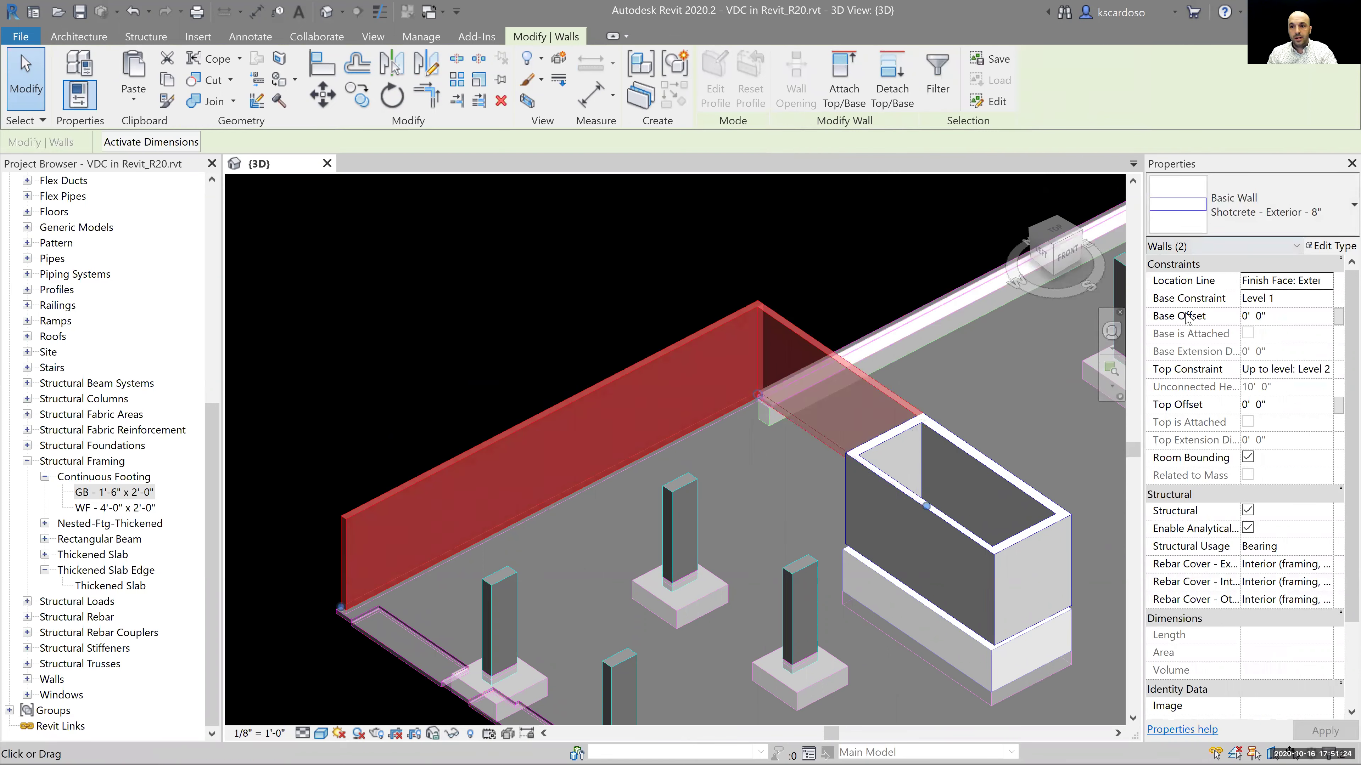
click(1276, 315)
text(-1)
key(Return)
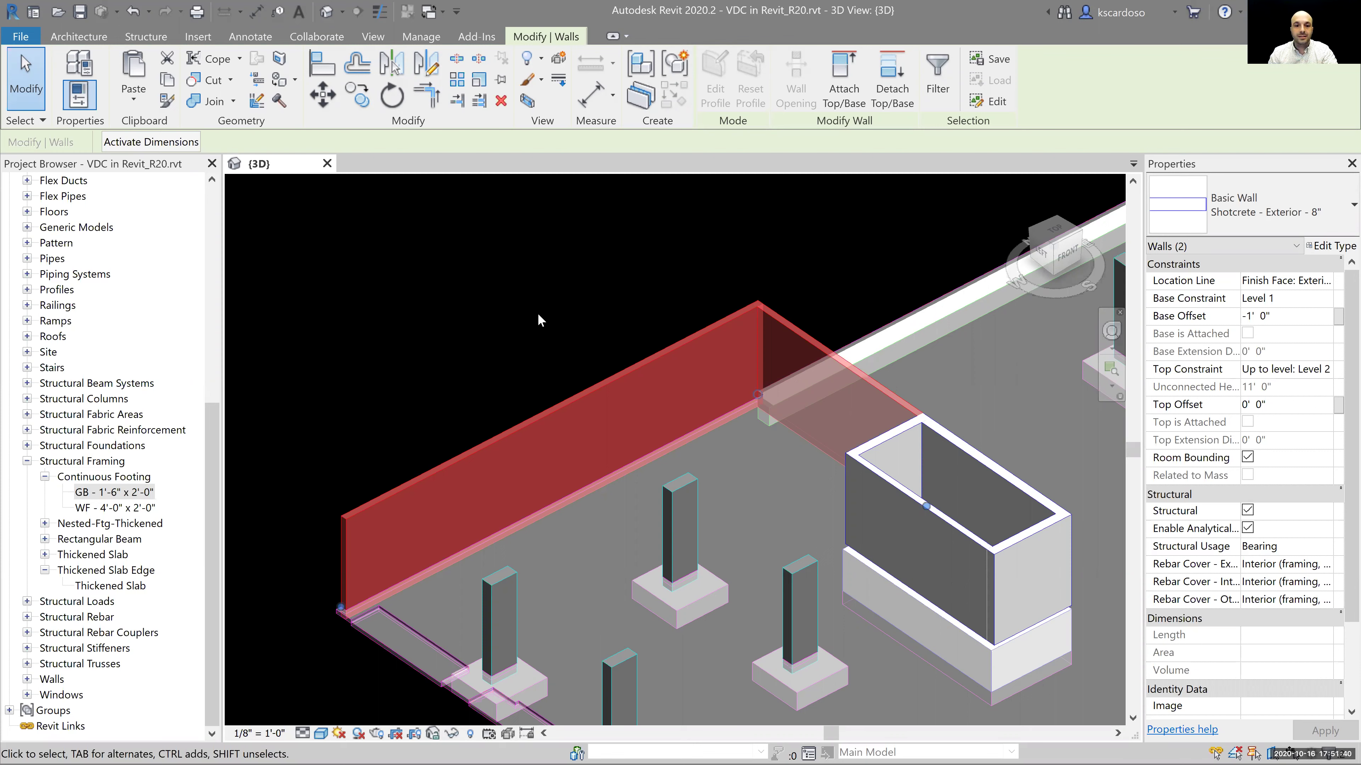
Temporarily isolate the two selected shotcrete walls in the 3D view and clear the selection.
click(454, 731)
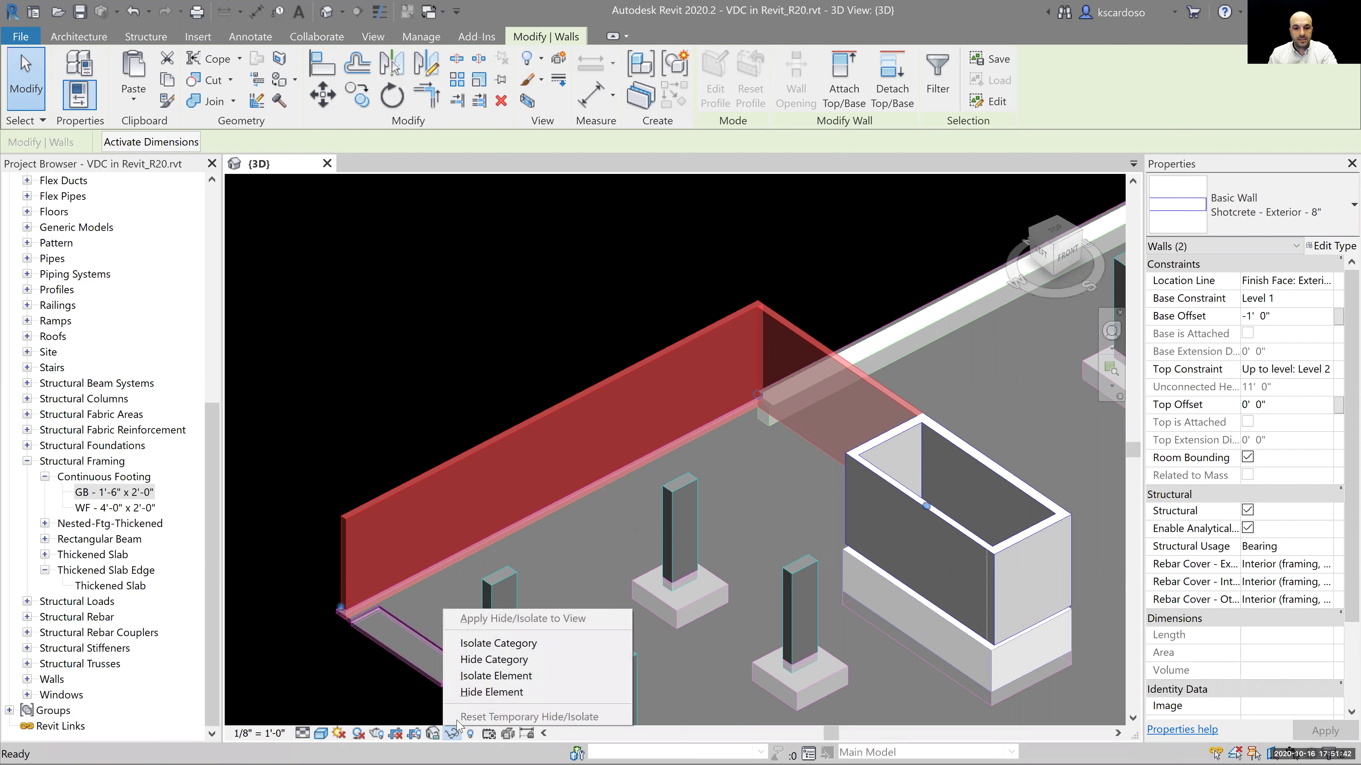
click(495, 675)
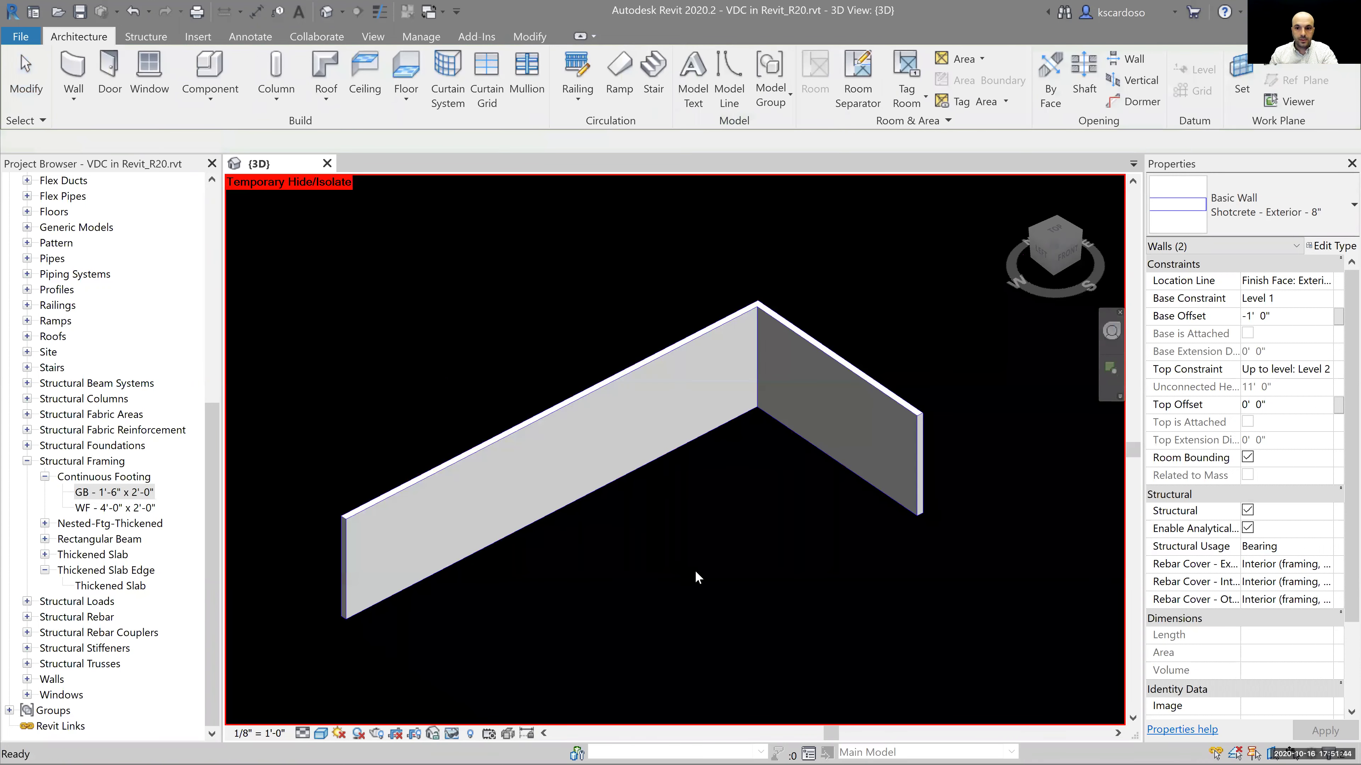
click(697, 578)
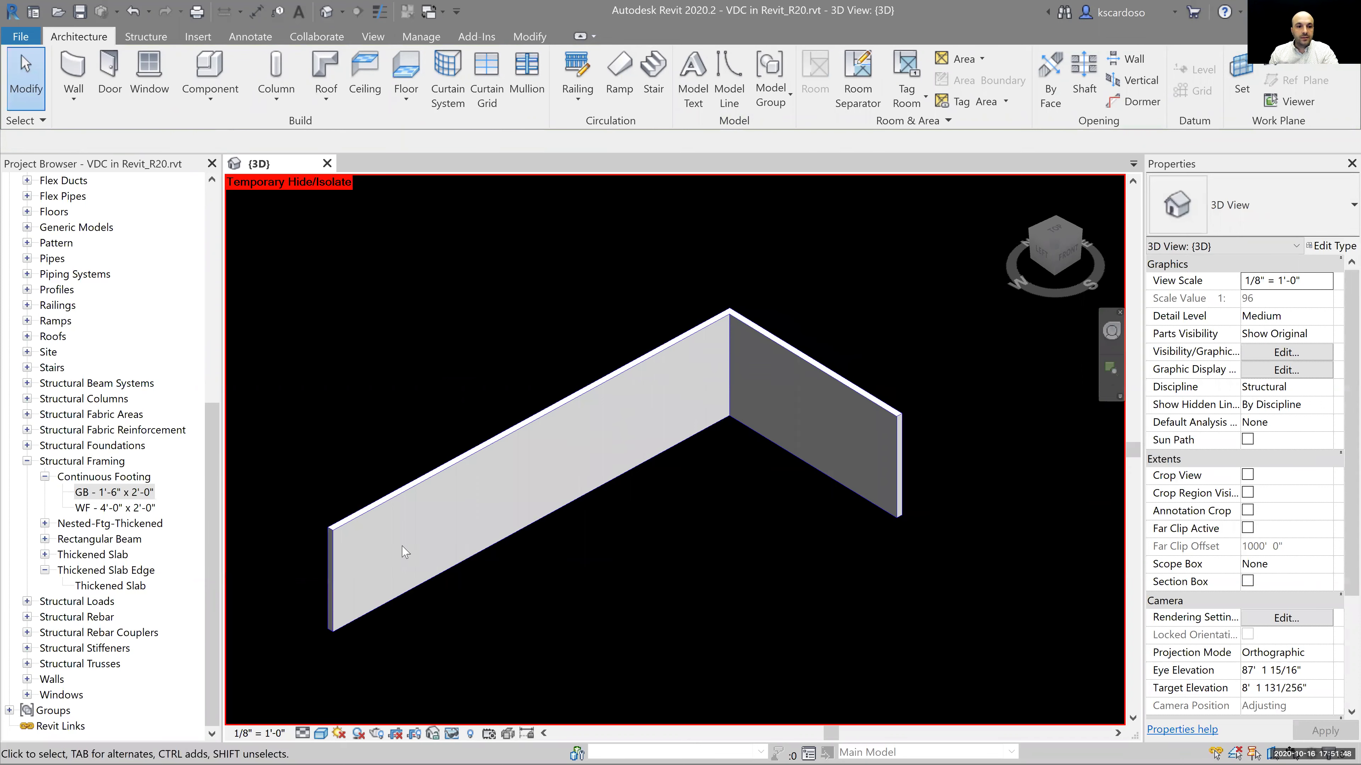
Place a WF - 4'-0" x 2'-0" continuous footing along the bottom edge of the long shotcrete wall.
click(94, 496)
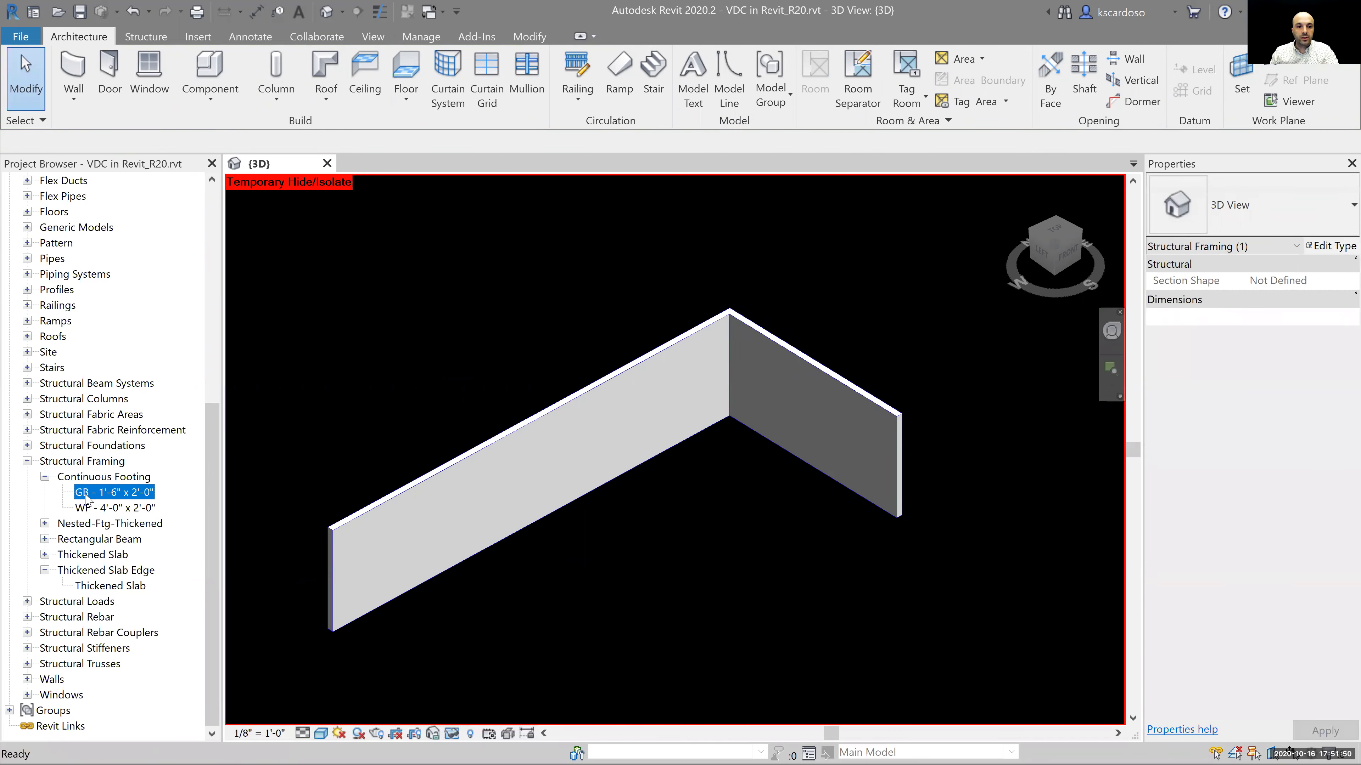
click(87, 510)
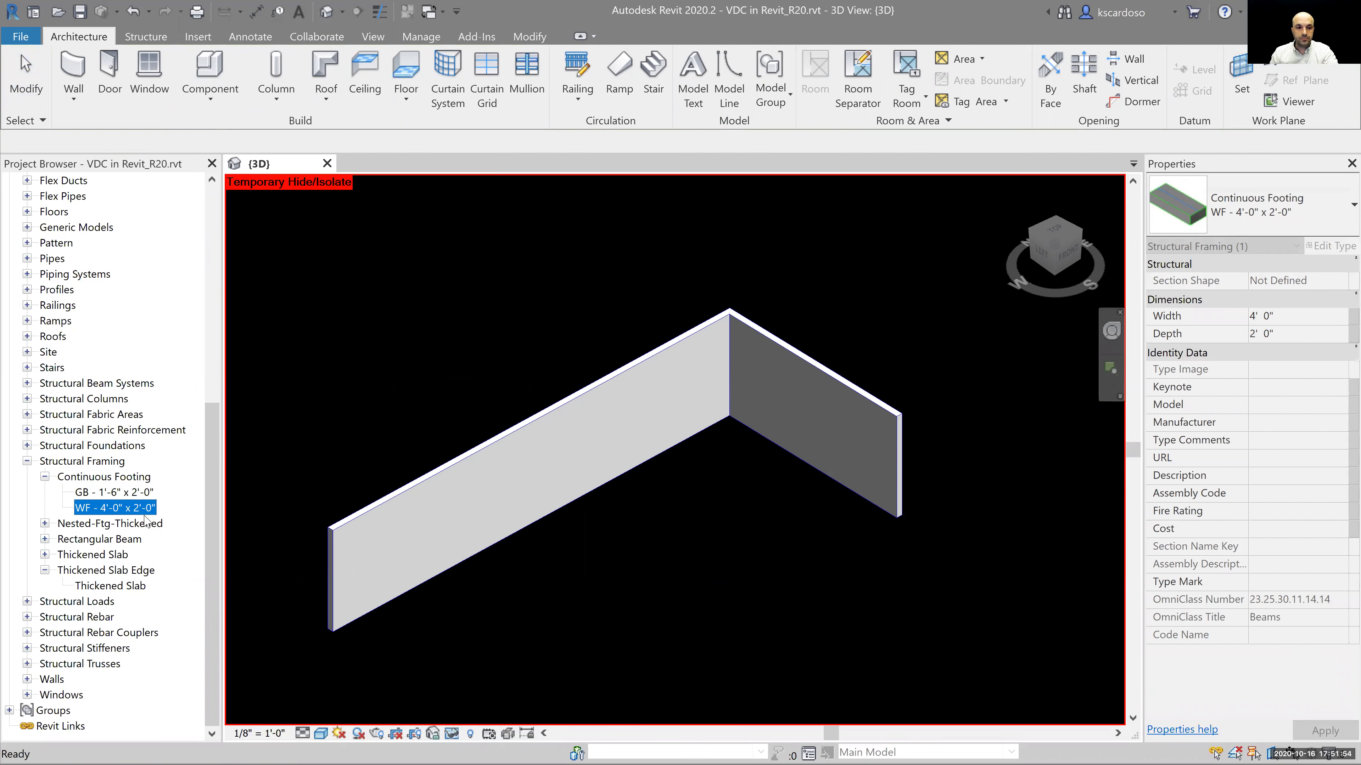
key(b)
key(m)
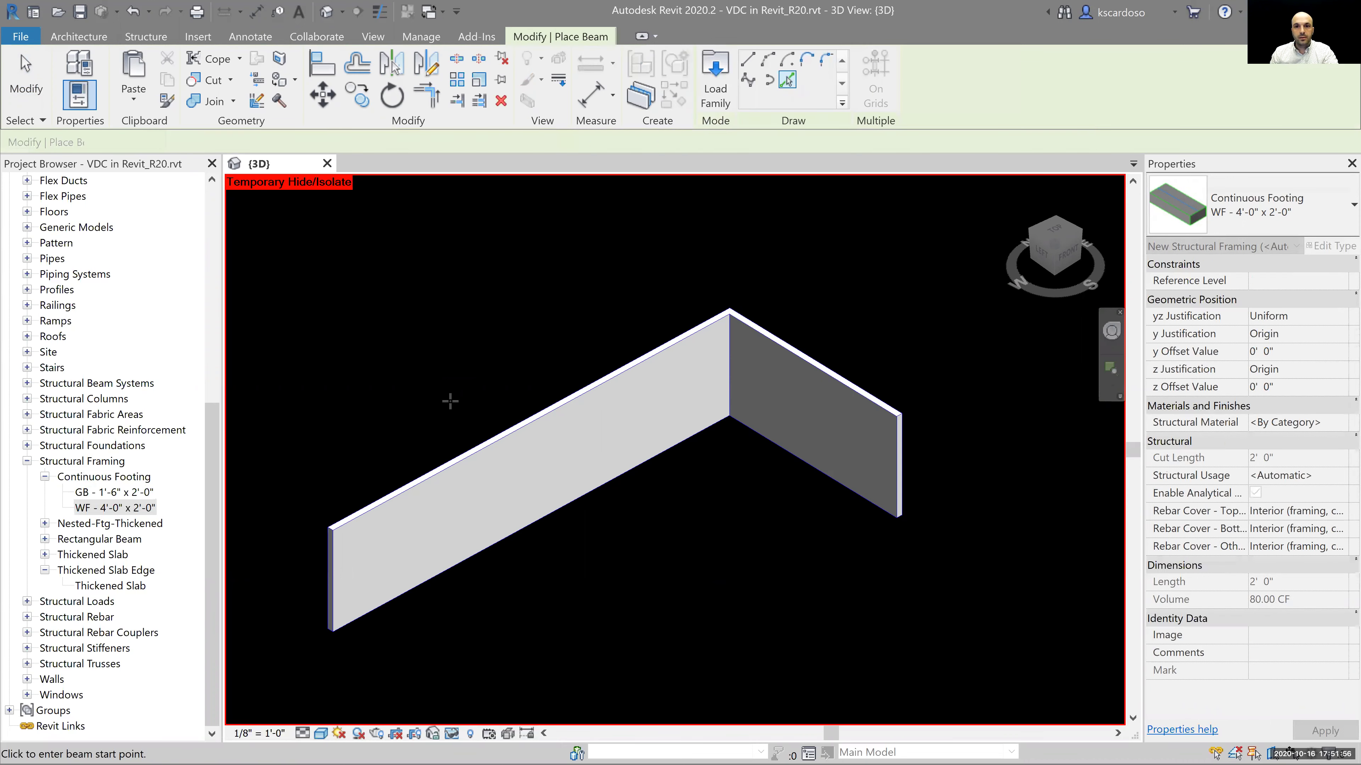
click(787, 80)
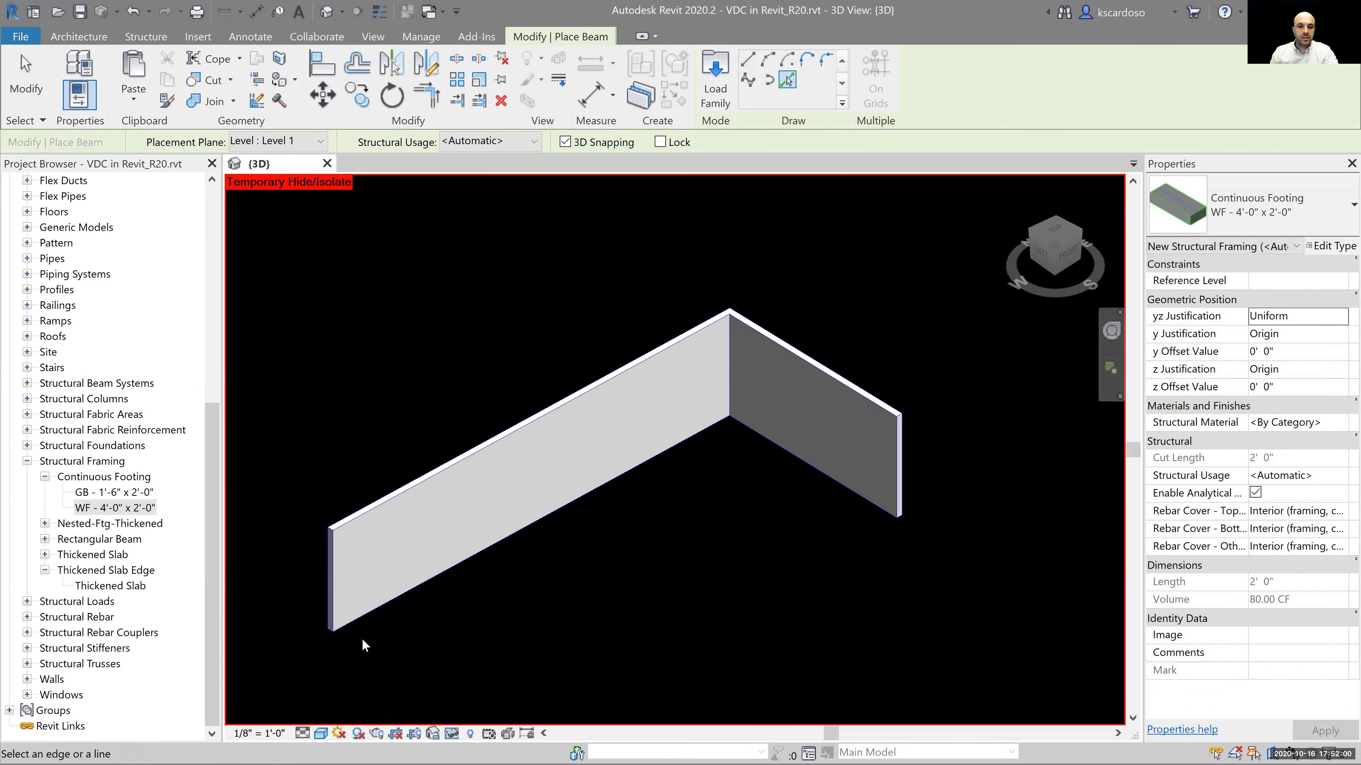
scroll(344, 647, up, 4)
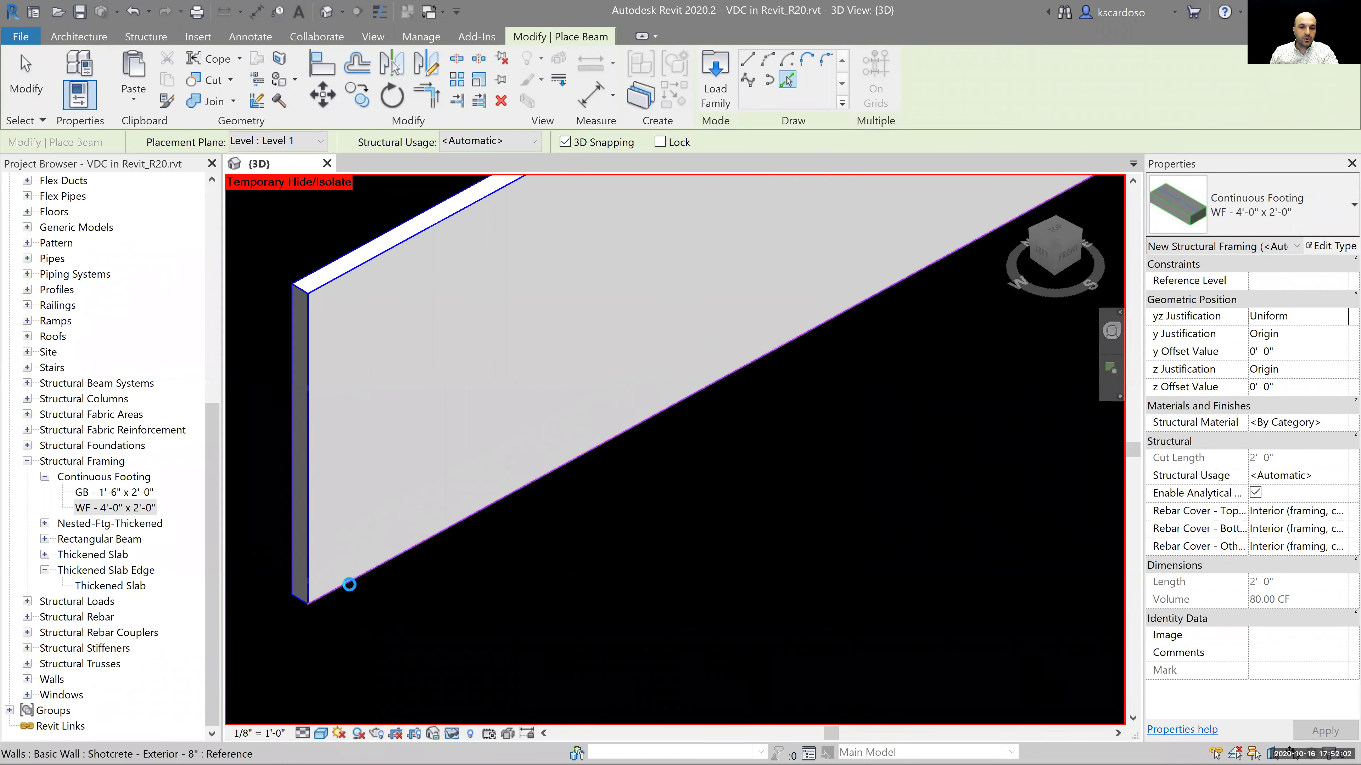
scroll(308, 549, down, 4)
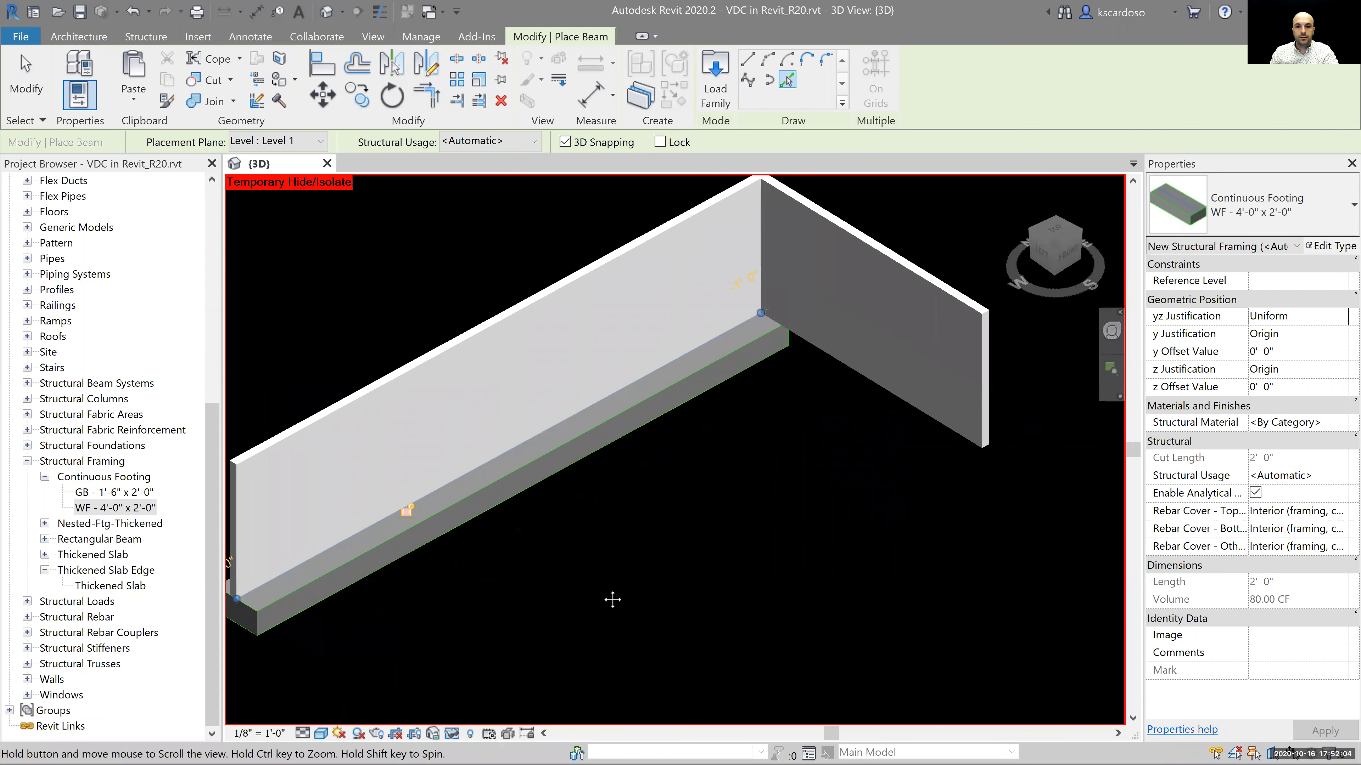
Place the same wall footing type along the bottom edge of the shorter adjoining shotcrete wall and finish placing beams.
shift+middle_drag(607, 599, 665, 461)
click(670, 443)
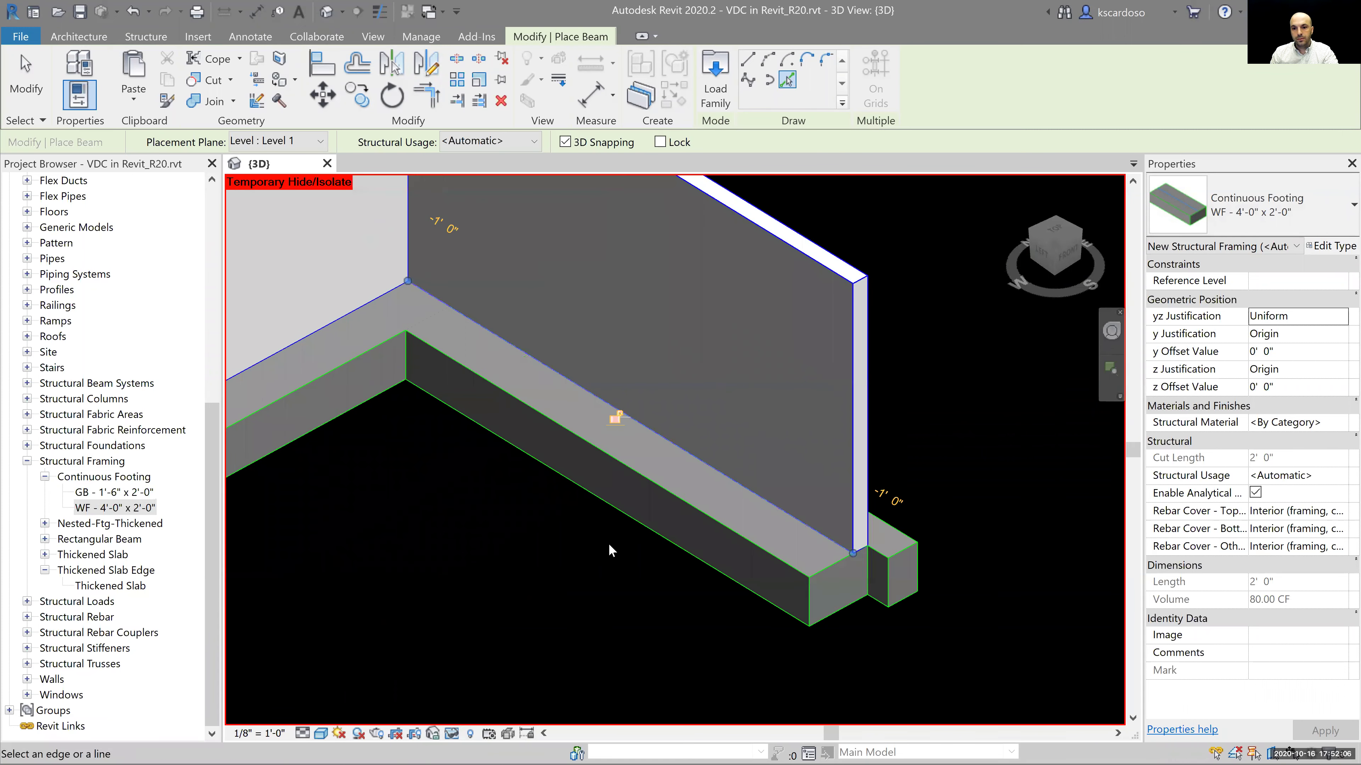
key(Escape)
key(Escape)
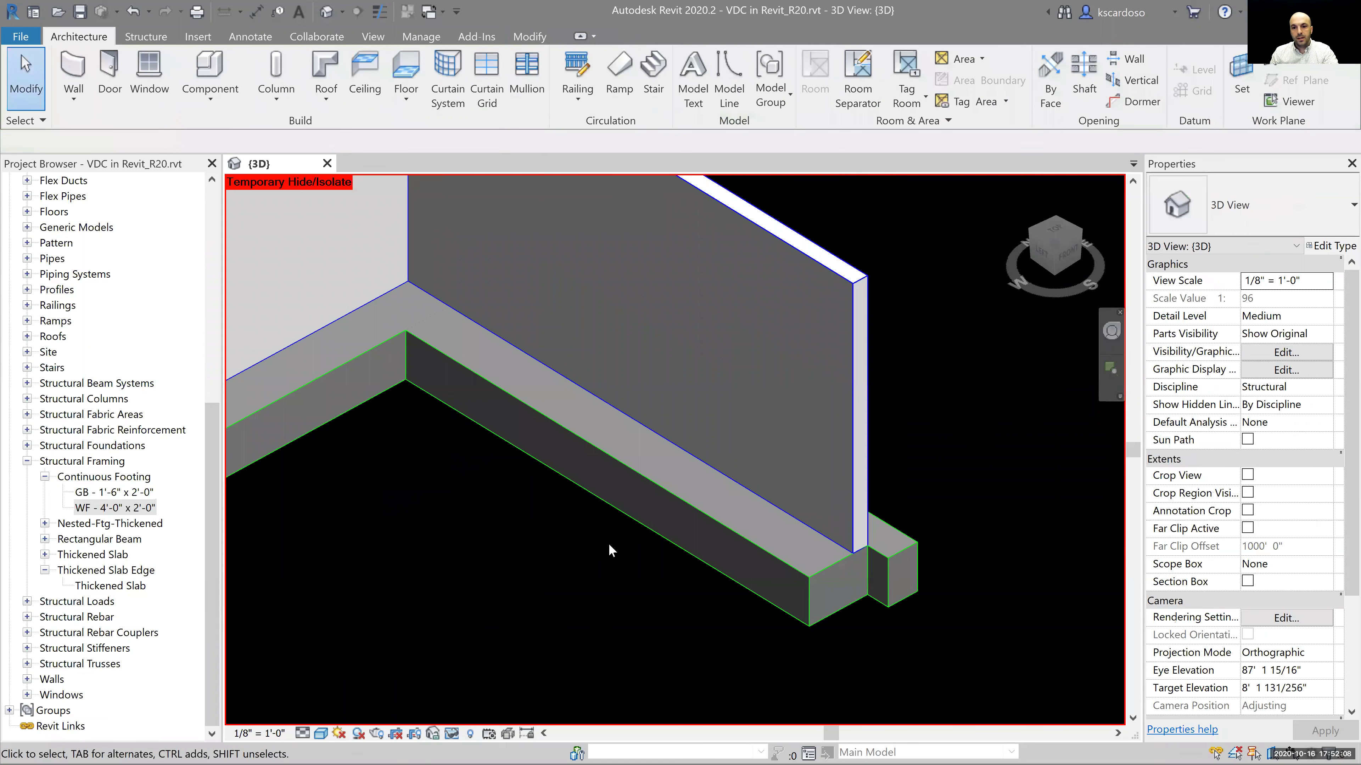
Examine how the two wall footings sit under the shotcrete walls and check their level offsets and justification.
scroll(608, 543, down, 1)
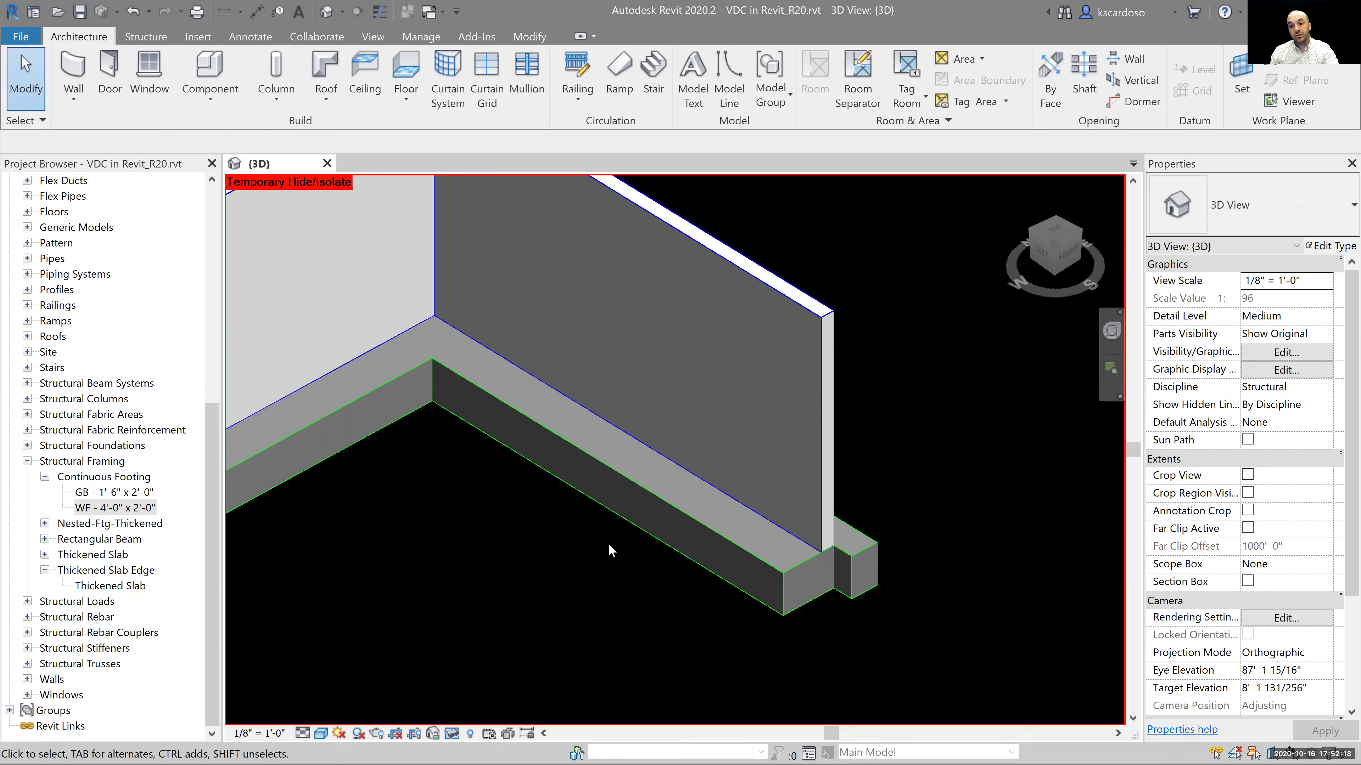
scroll(624, 579, down, 5)
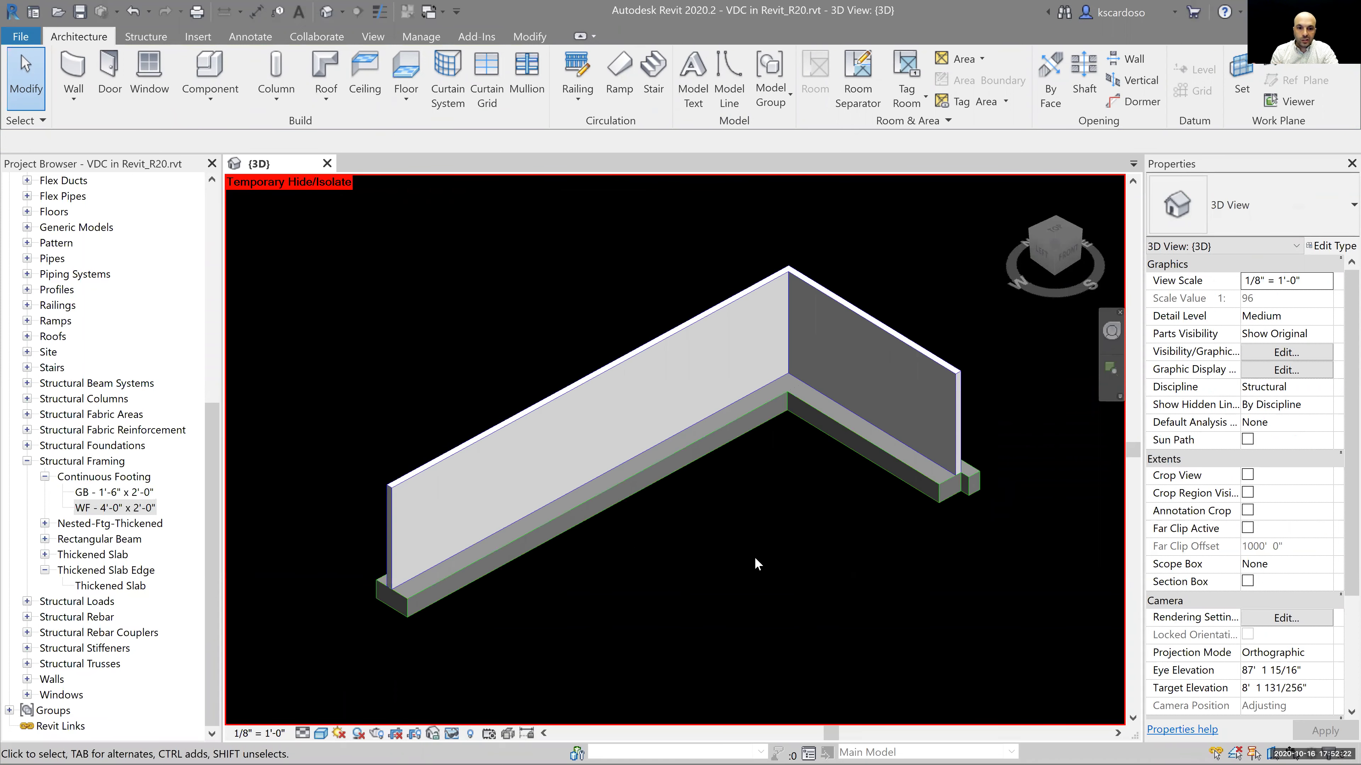
scroll(357, 623, up, 4)
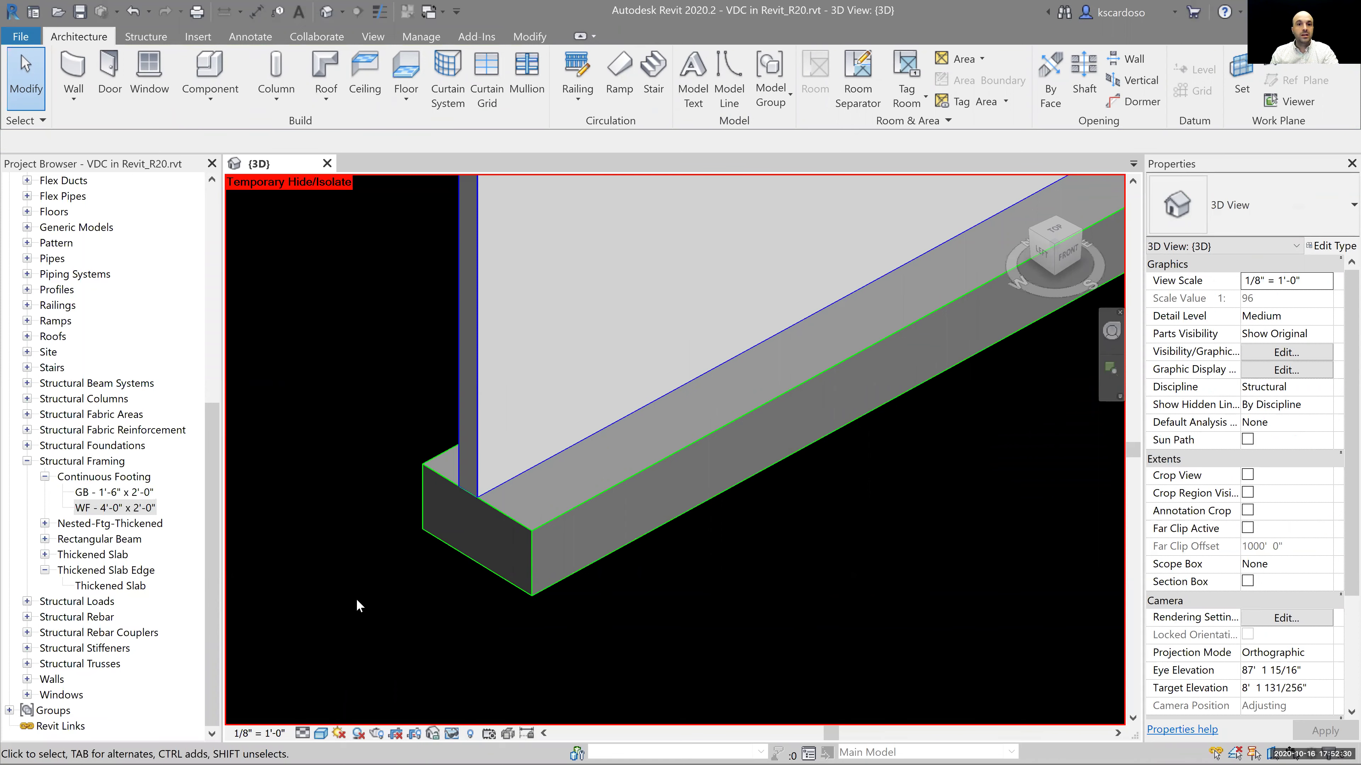
scroll(357, 600, down, 2)
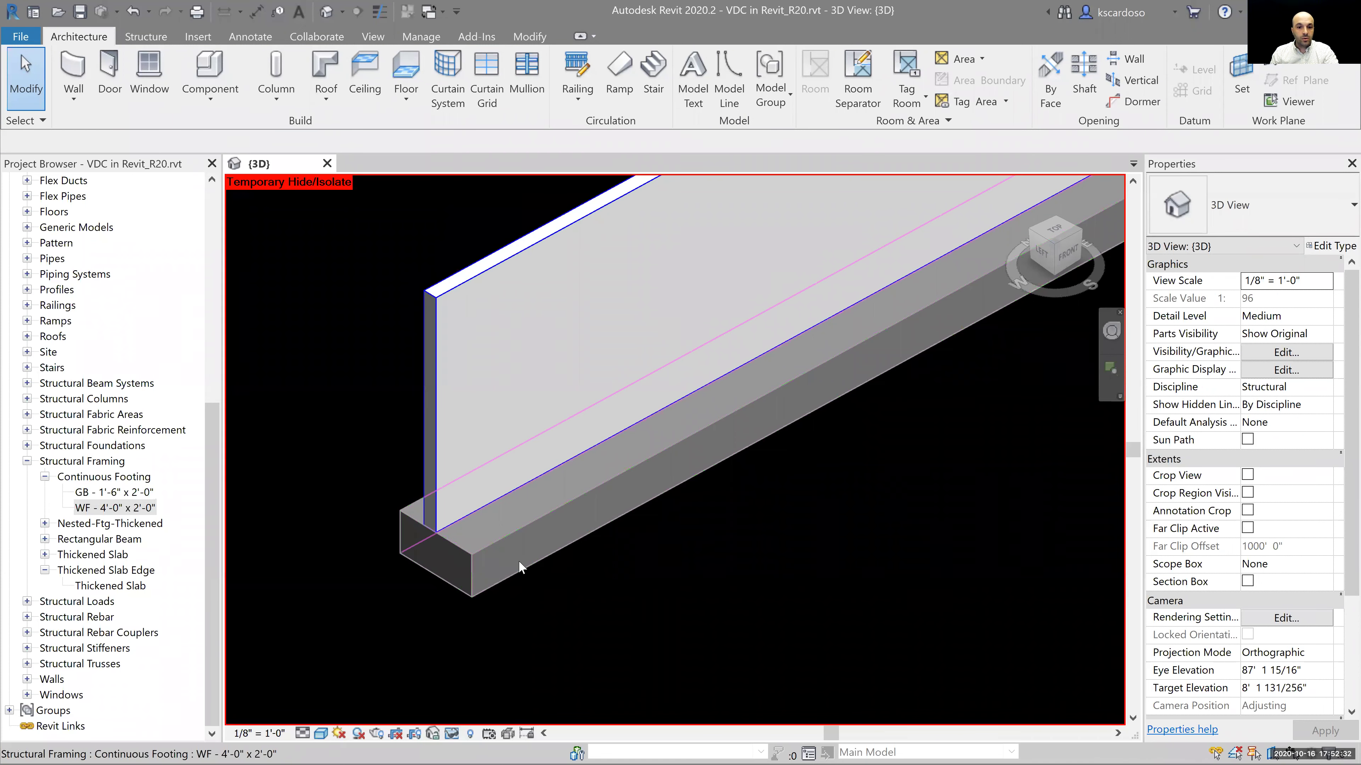
click(589, 530)
middle_drag(590, 531, 462, 587)
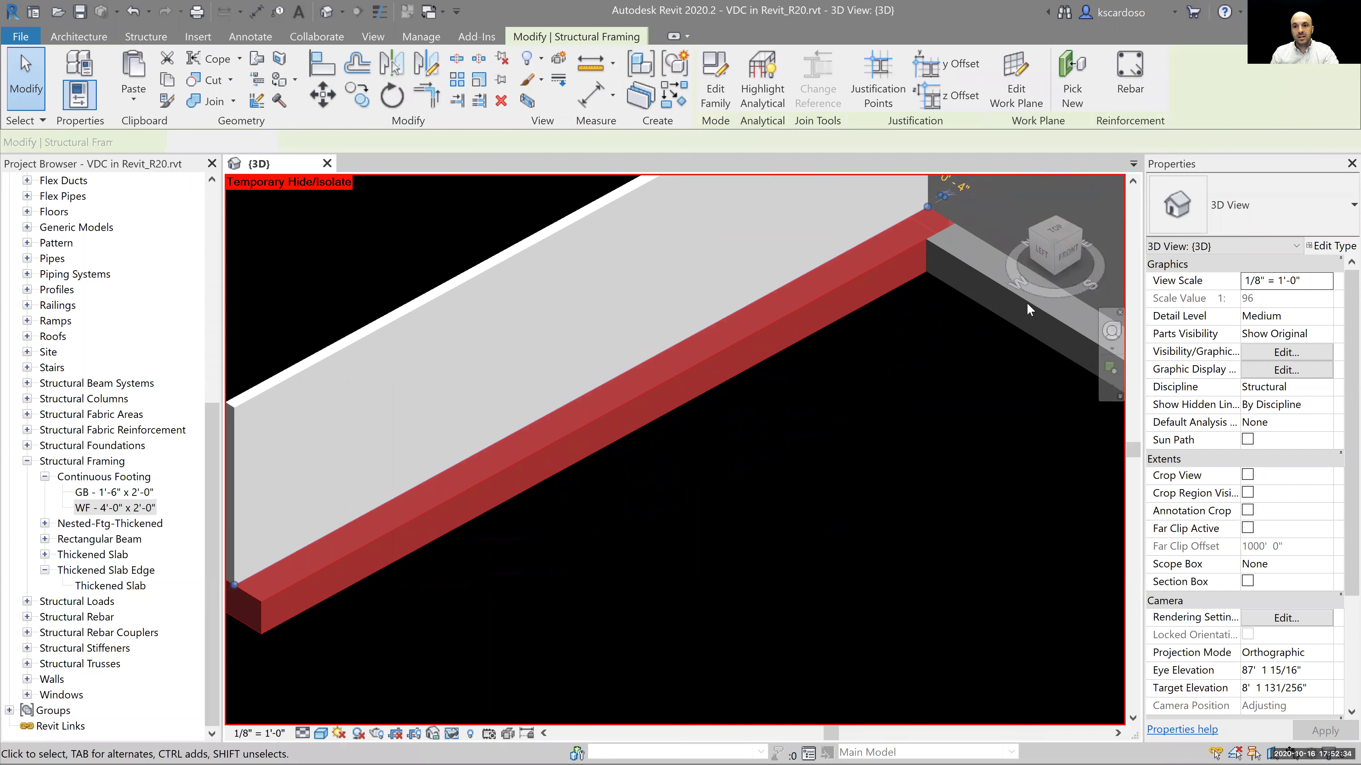
click(992, 302)
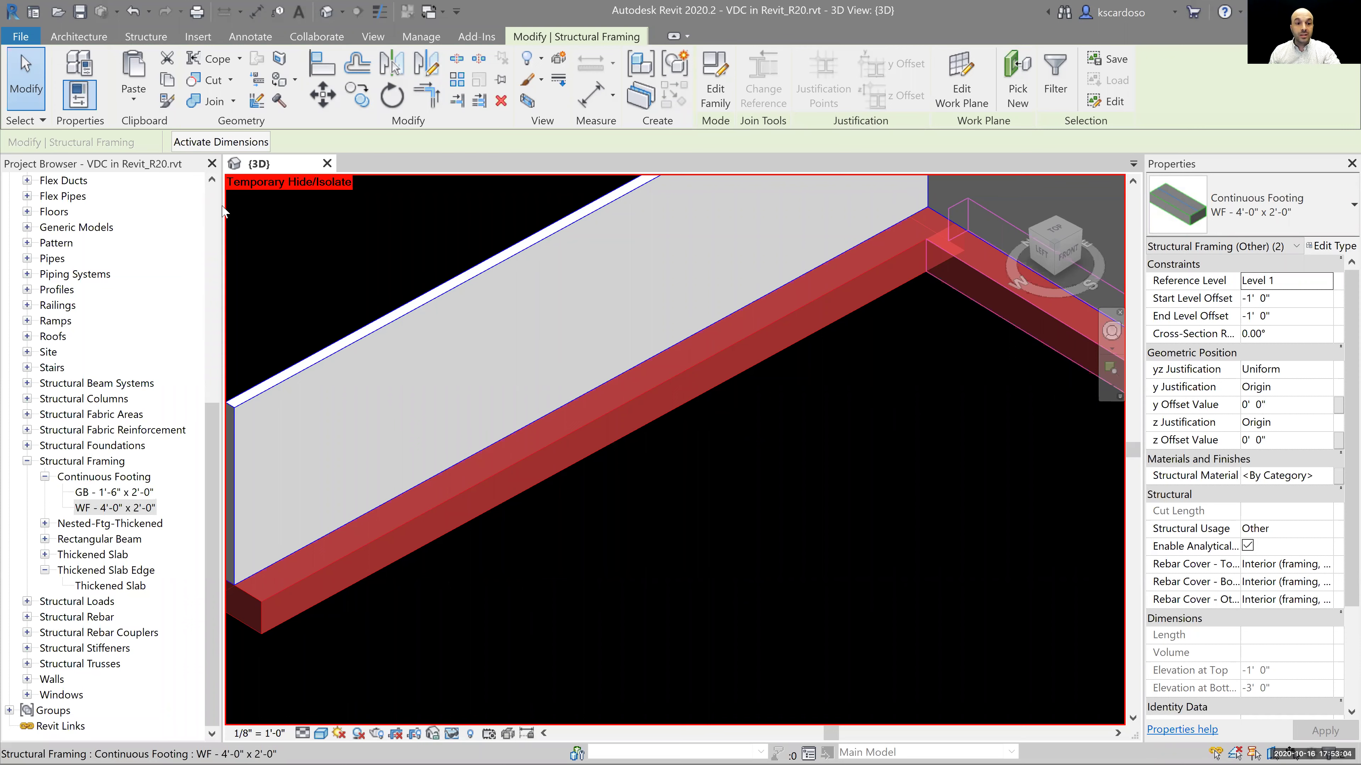
key(Escape)
Open the Level 1 structural plan at the free end of the long shotcrete wall.
drag(215, 424, 216, 210)
double_click(73, 212)
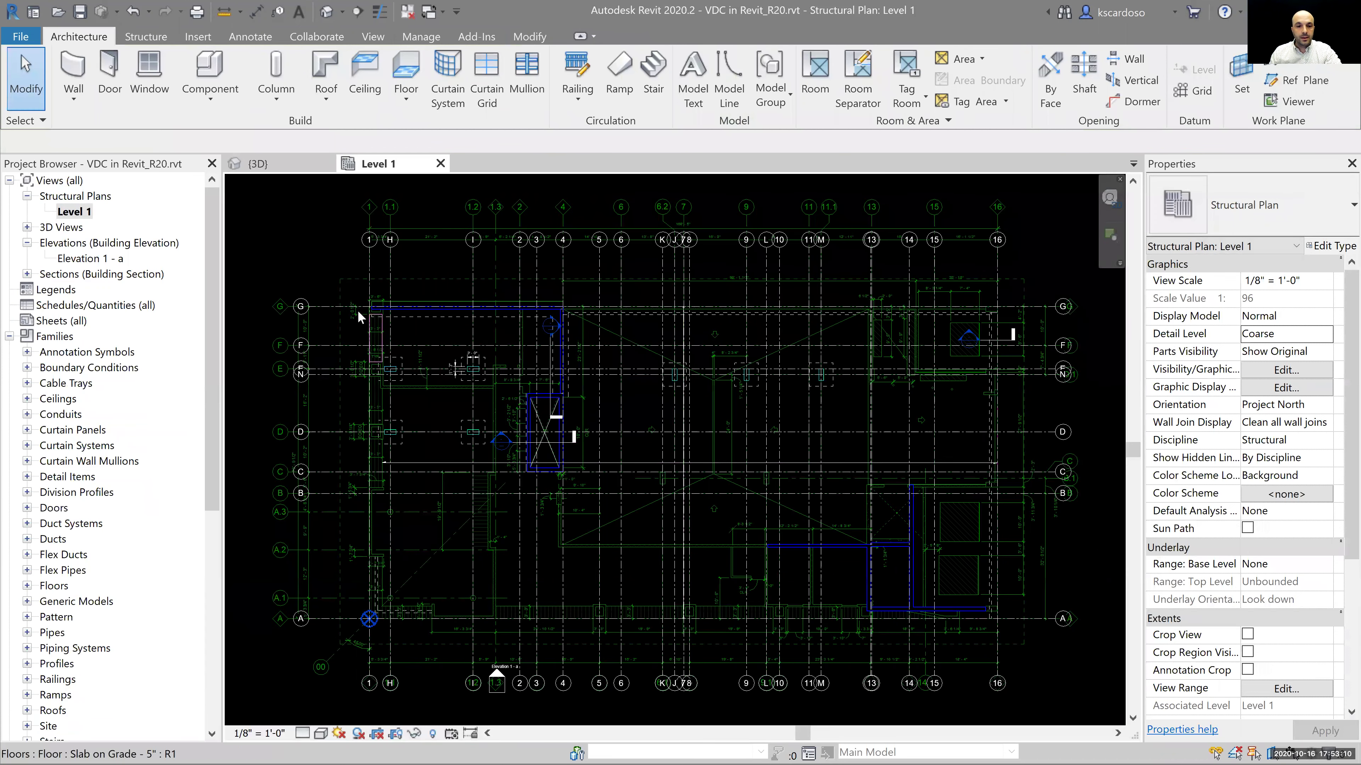
scroll(352, 304, up, 5)
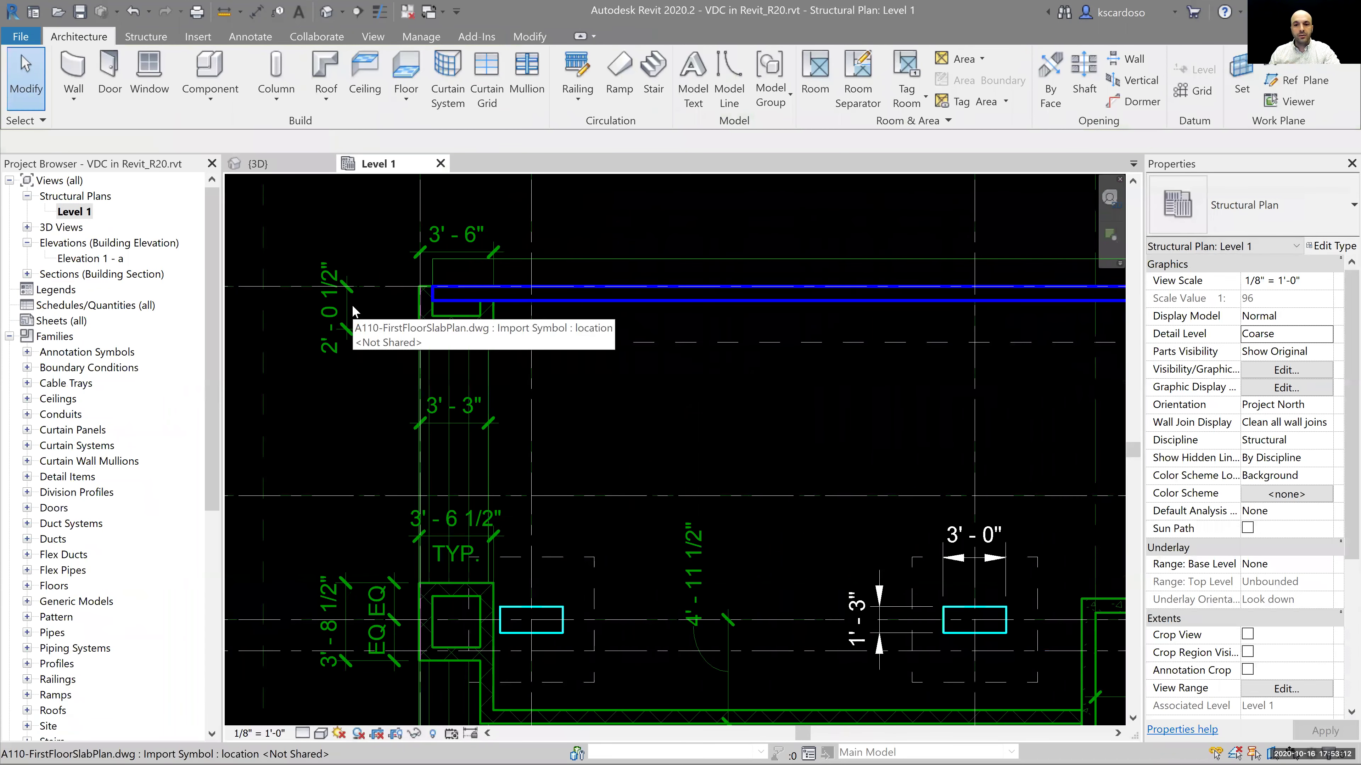
middle_drag(746, 251, 735, 245)
click(764, 263)
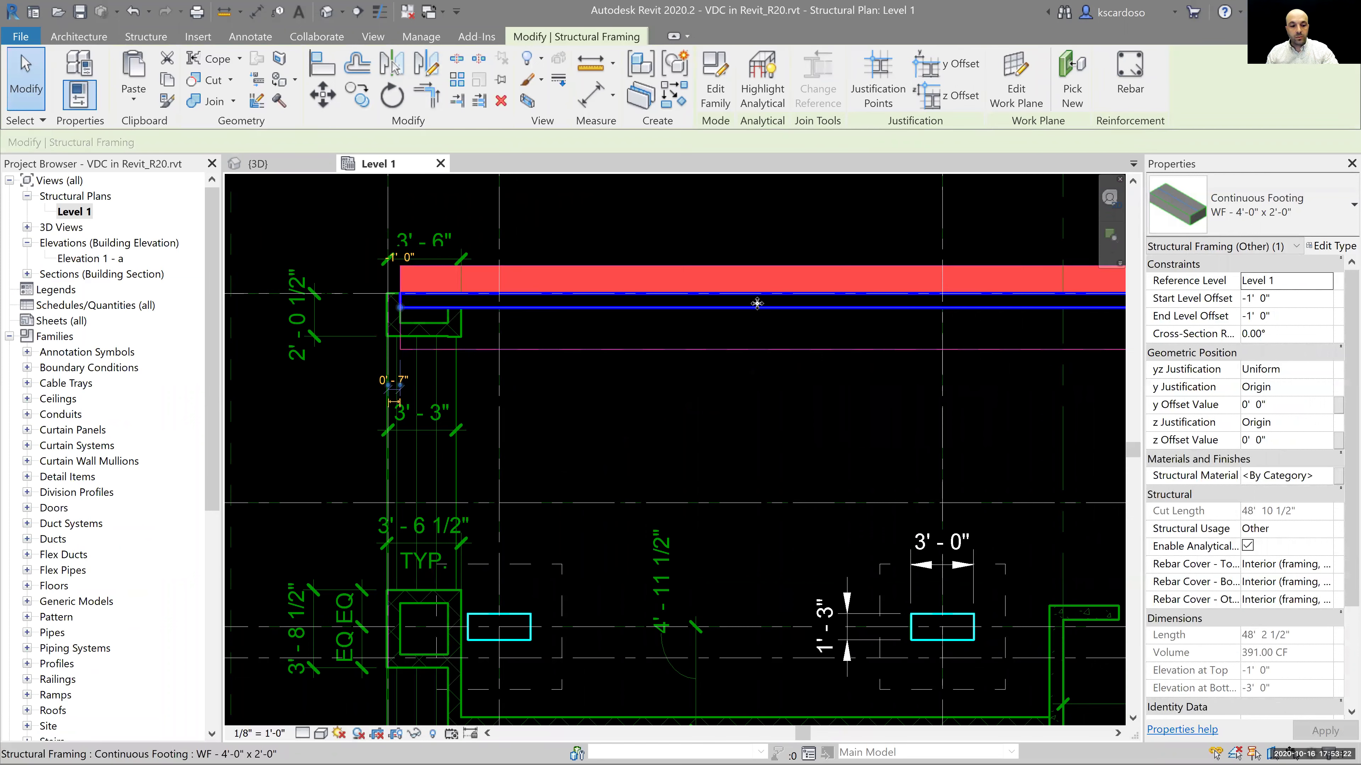
key(Tab)
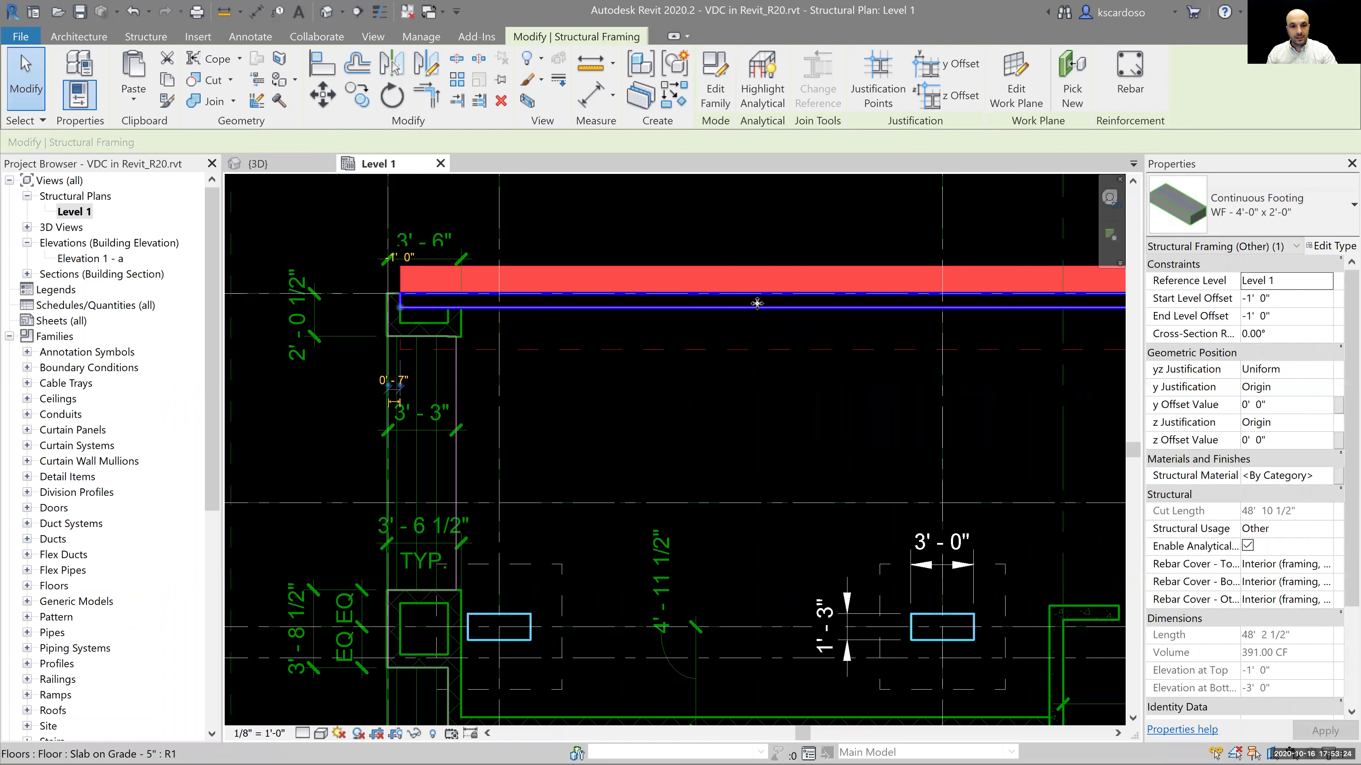
ctrl+click(757, 303)
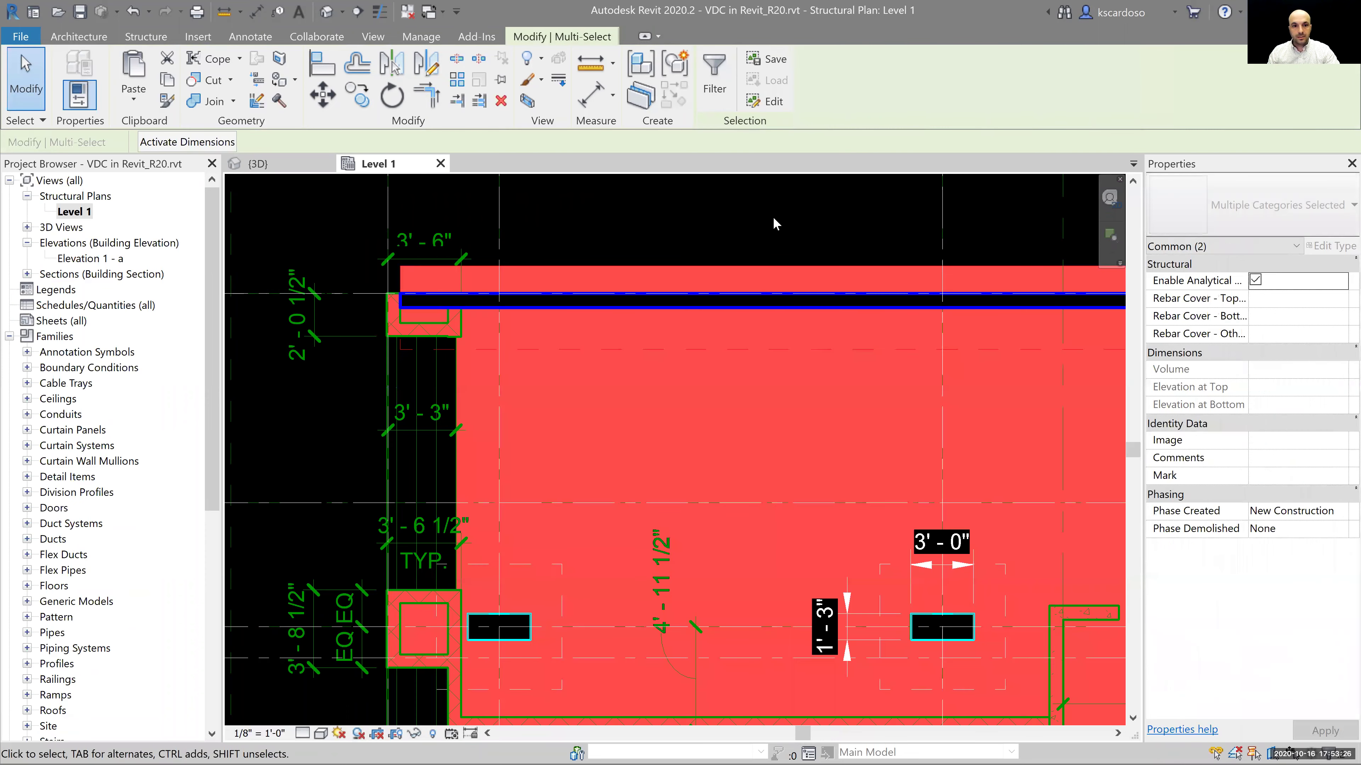
middle_drag(741, 217, 704, 223)
key(Escape)
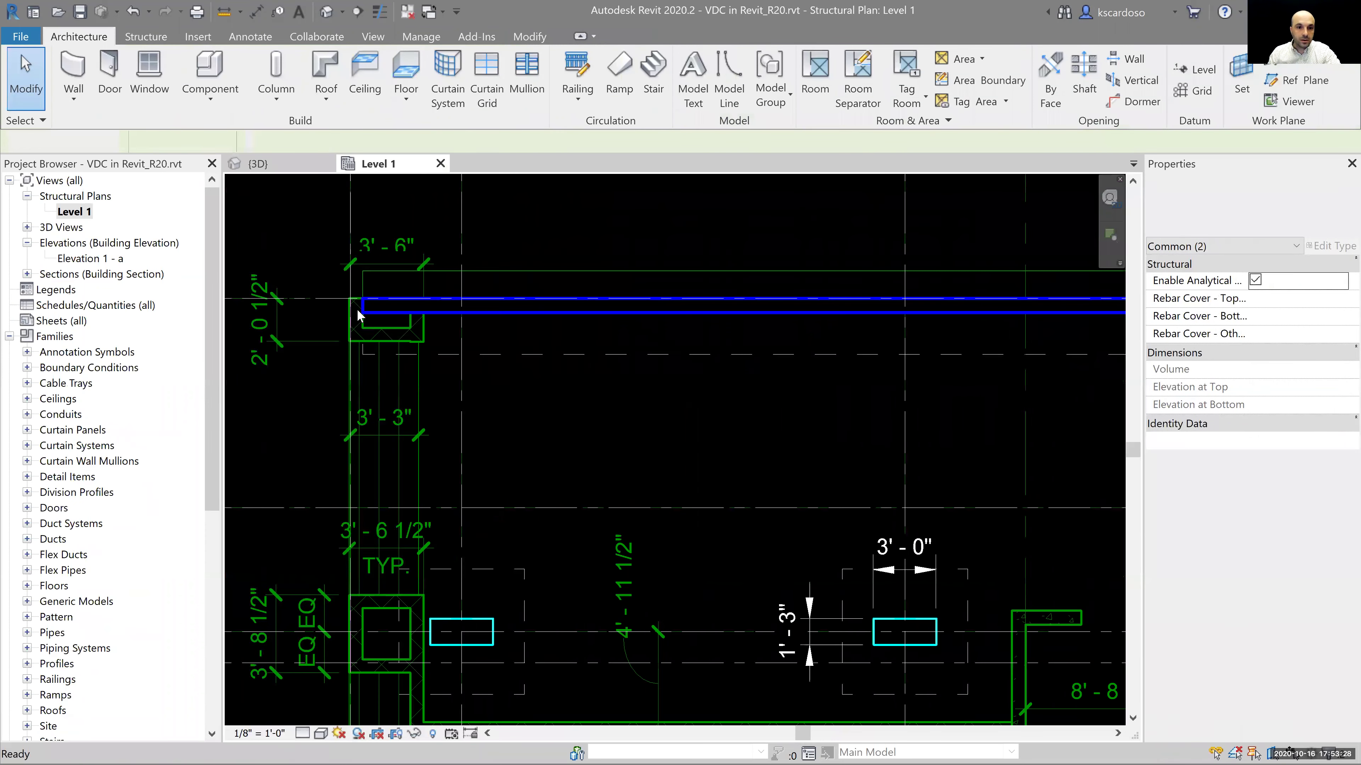
Temporarily isolate the long Shotcrete - Exterior - 8" wall and its wall footing in the plan and clear the selection.
scroll(372, 306, up, 2)
click(372, 307)
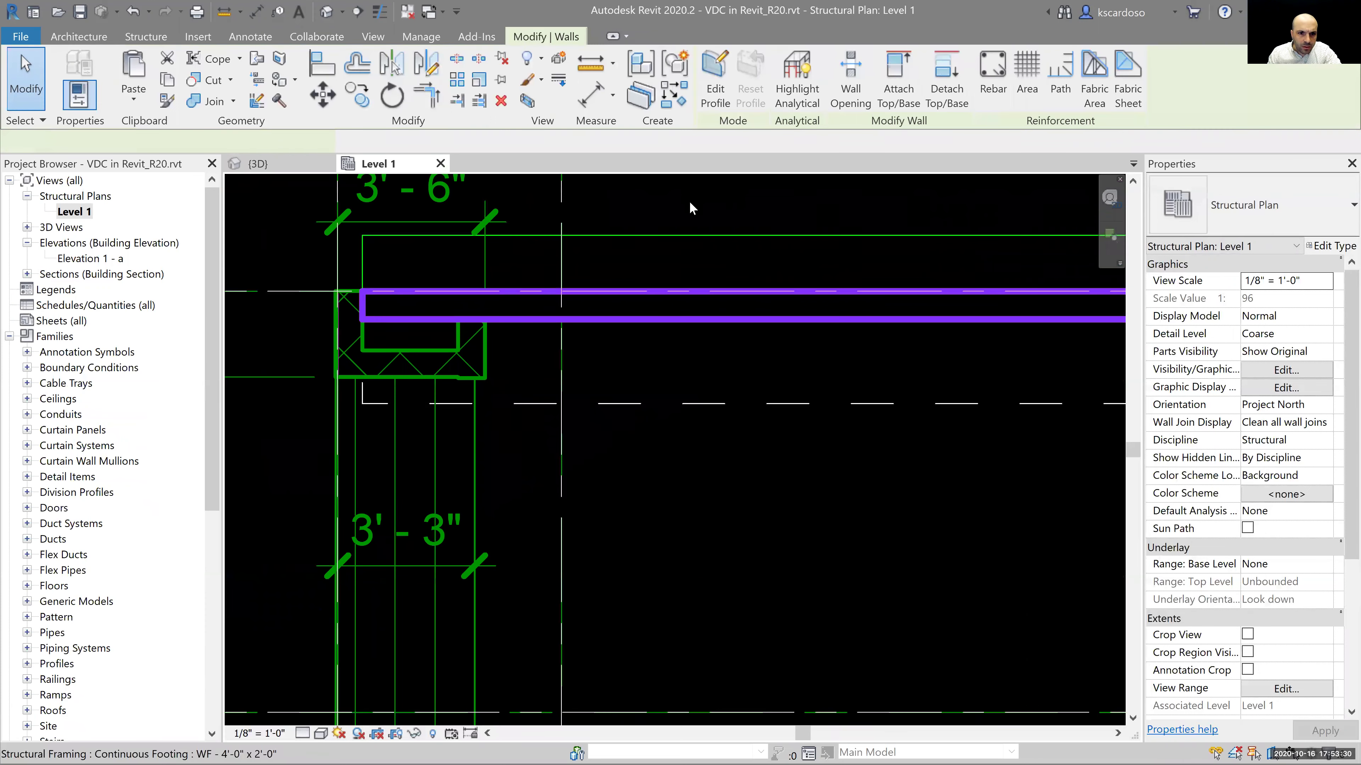
ctrl+click(697, 238)
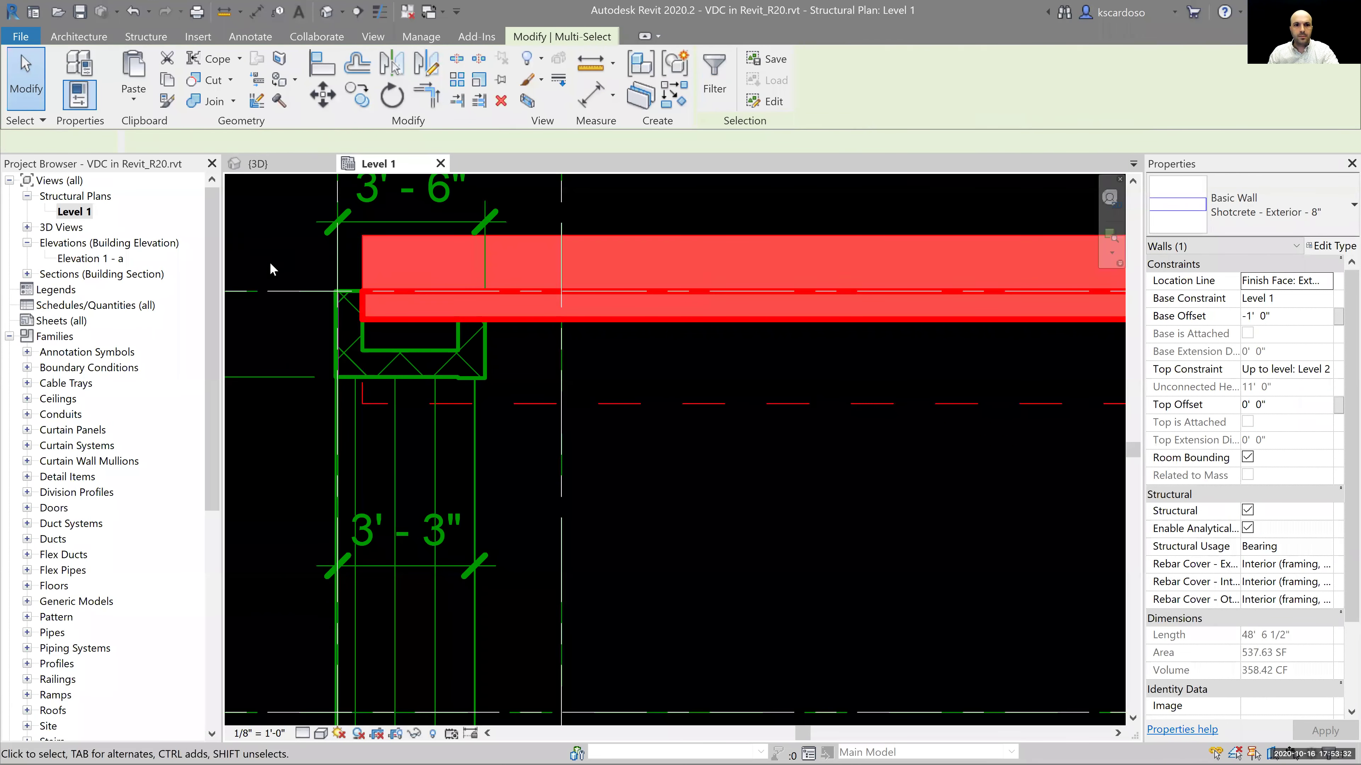
scroll(273, 266, down, 2)
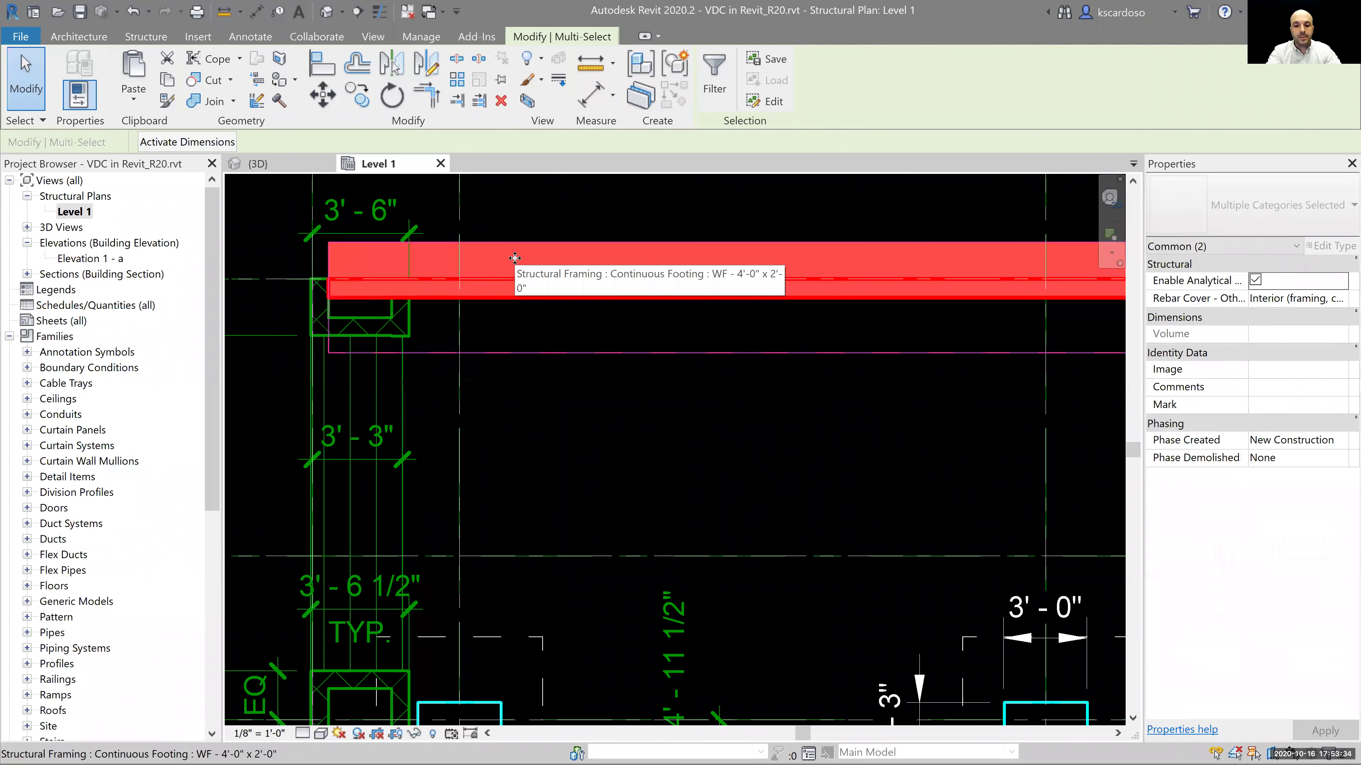
key(h)
key(i)
click(539, 204)
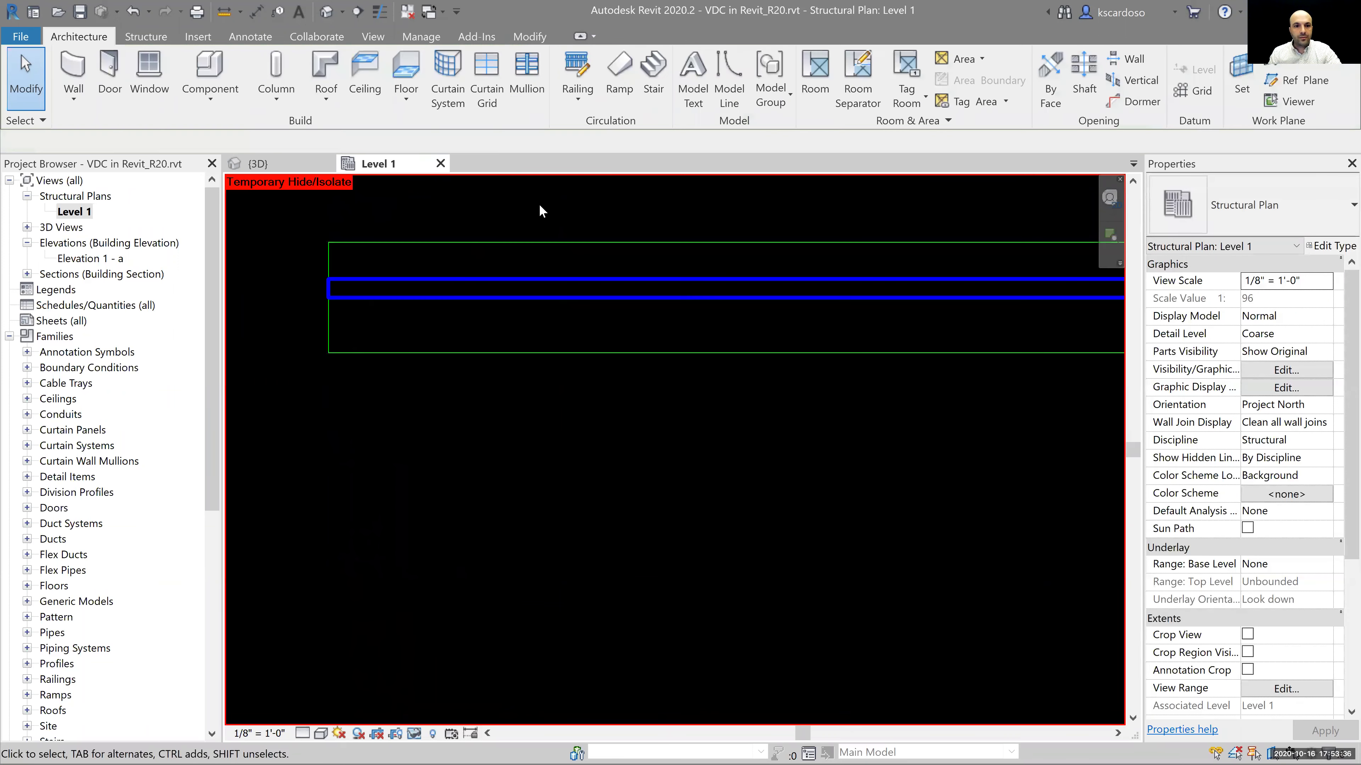
Align the long footing's centerline to the centerline of the long shotcrete wall and reset the temporary isolation.
key(a)
key(l)
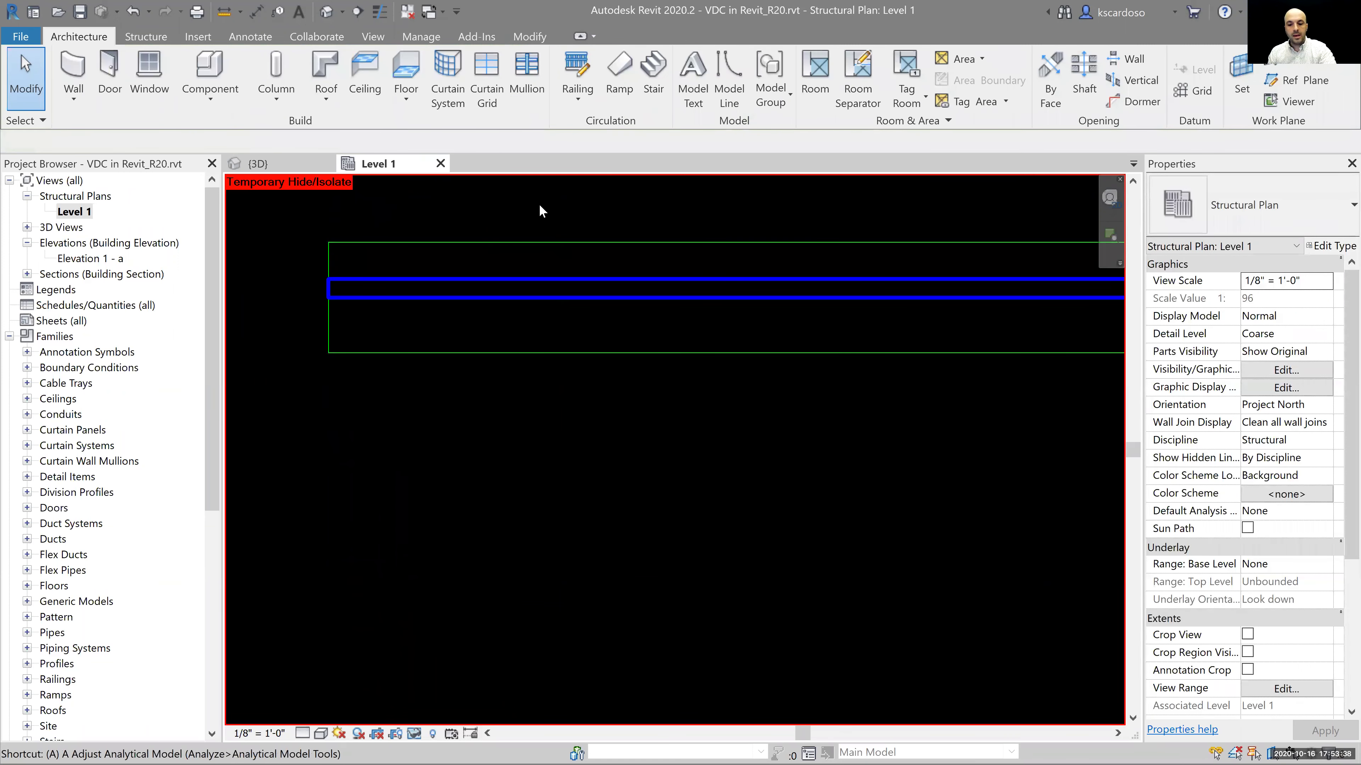
click(533, 288)
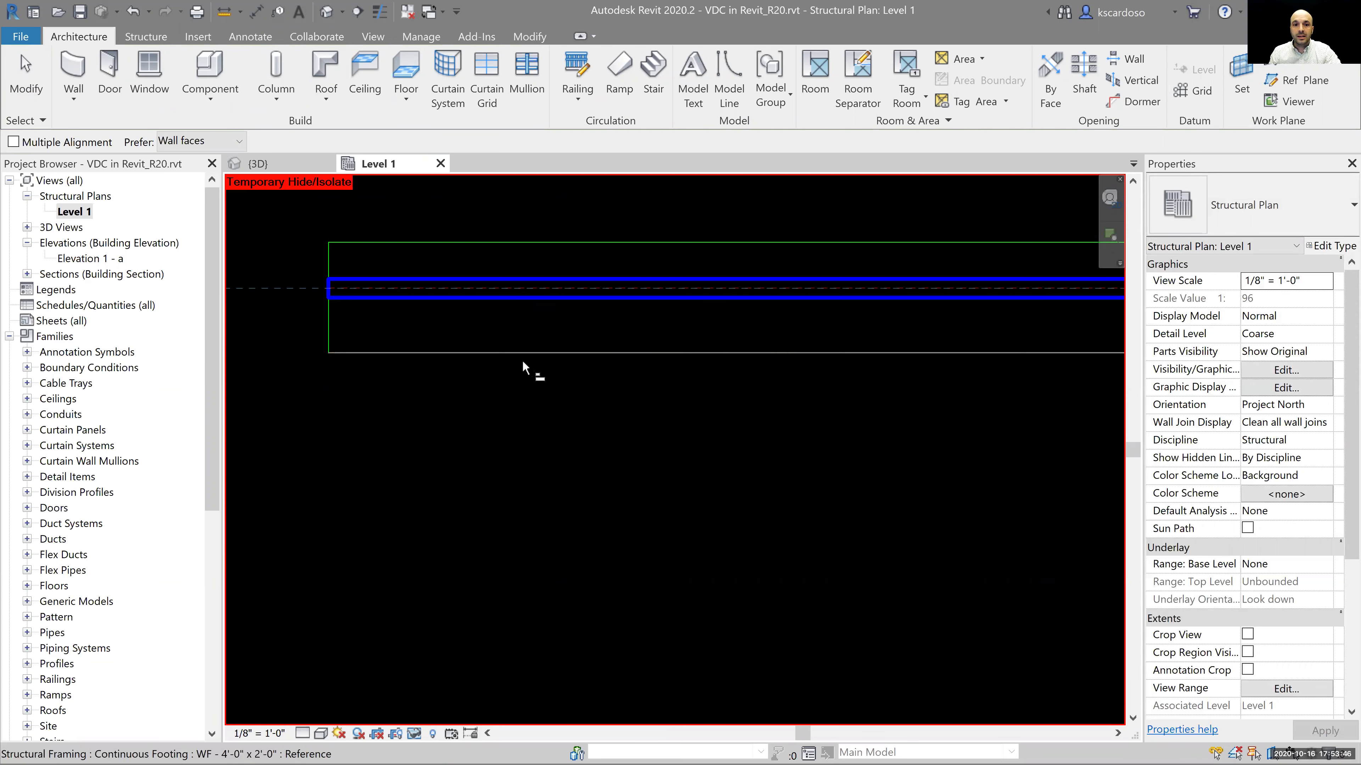
click(534, 323)
scroll(697, 441, down, 3)
key(Escape)
key(Escape)
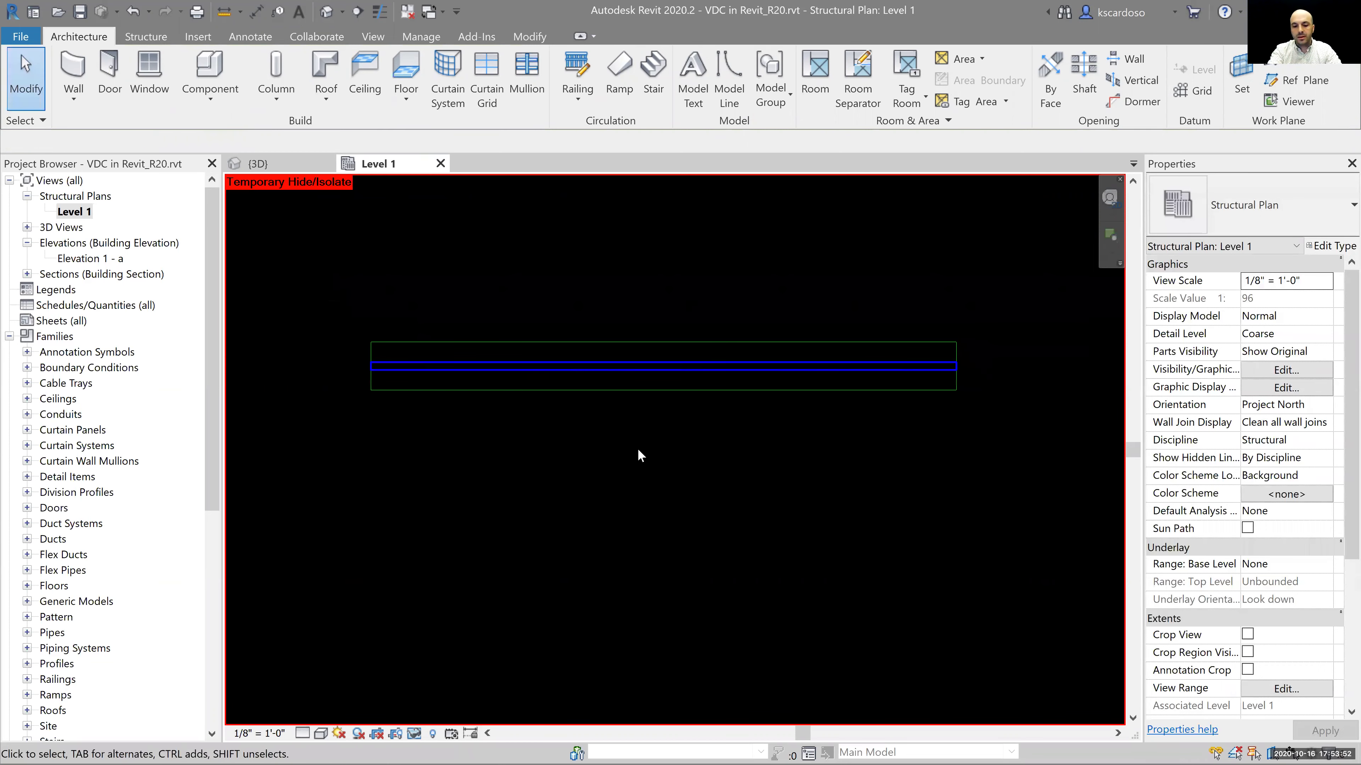
key(h)
key(r)
Temporarily isolate the shorter adjoining shotcrete wall and its wall footing in the plan and clear the selection.
scroll(862, 451, up, 5)
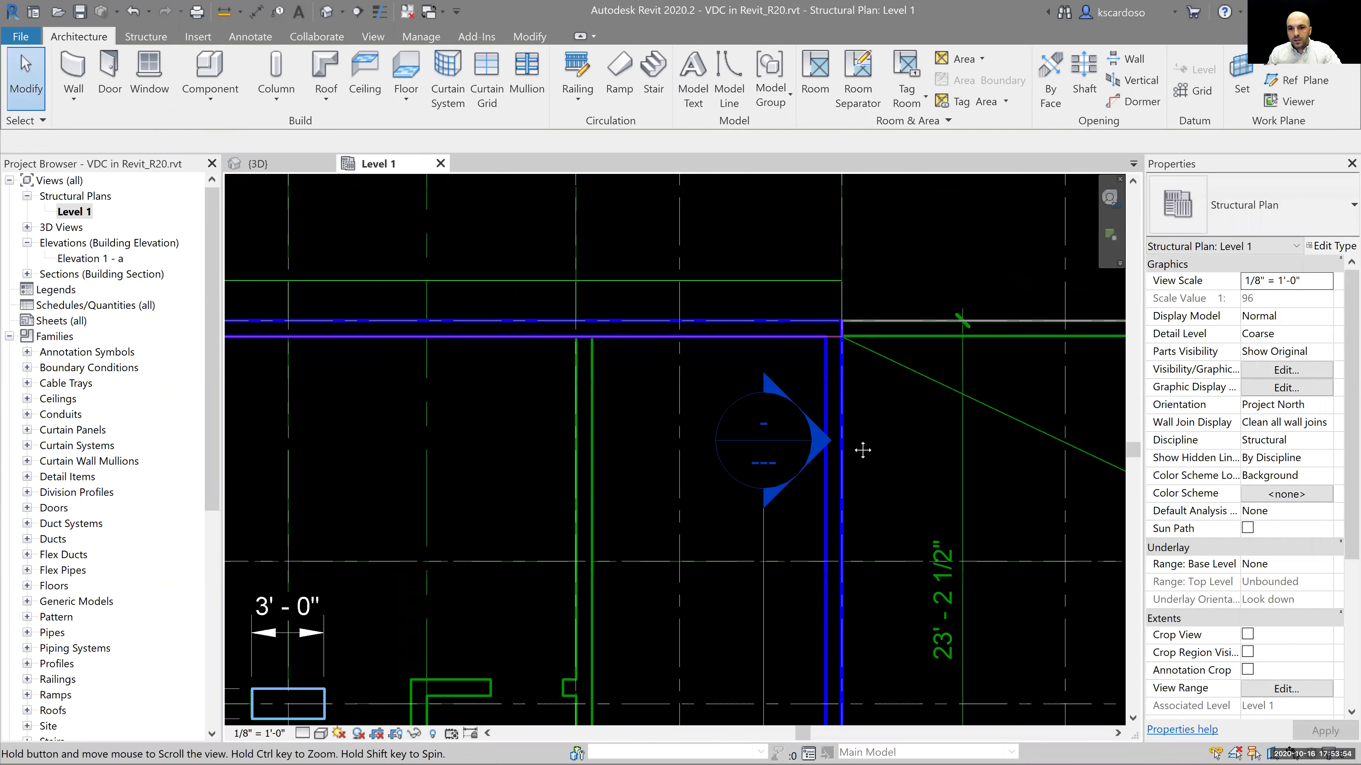
middle_drag(862, 451, 810, 429)
click(858, 417)
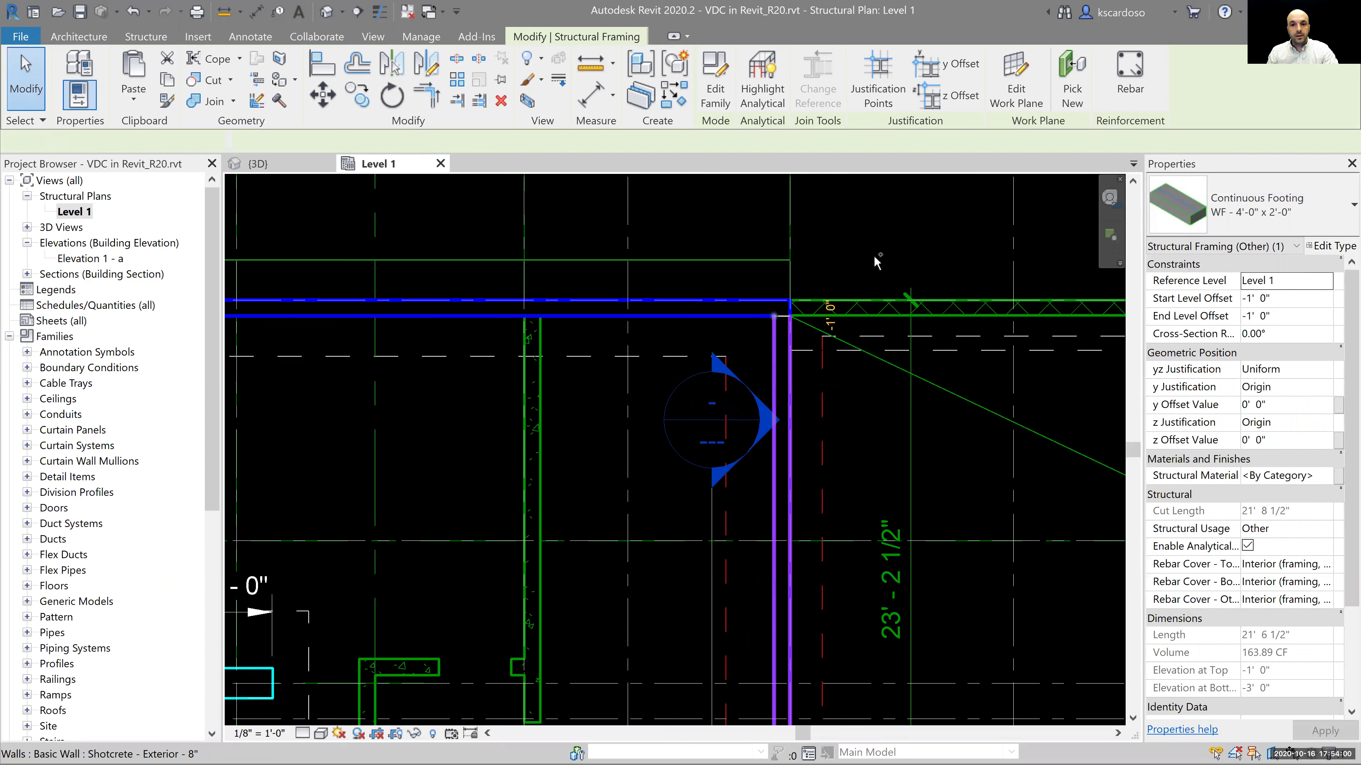
ctrl+click(783, 371)
key(h)
key(i)
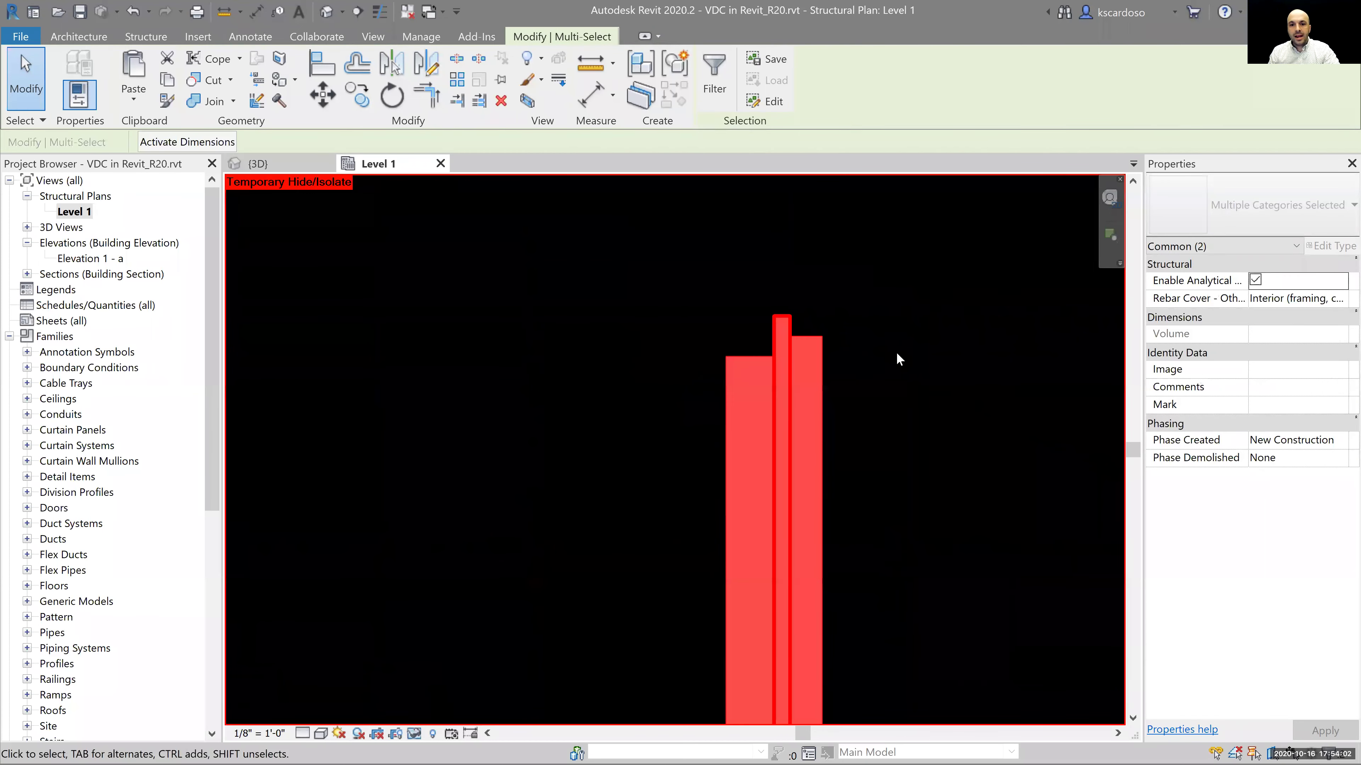
key(Escape)
Align the shorter footing's centerline to the centerline of the adjoining shotcrete wall and reset the temporary isolation.
key(a)
key(l)
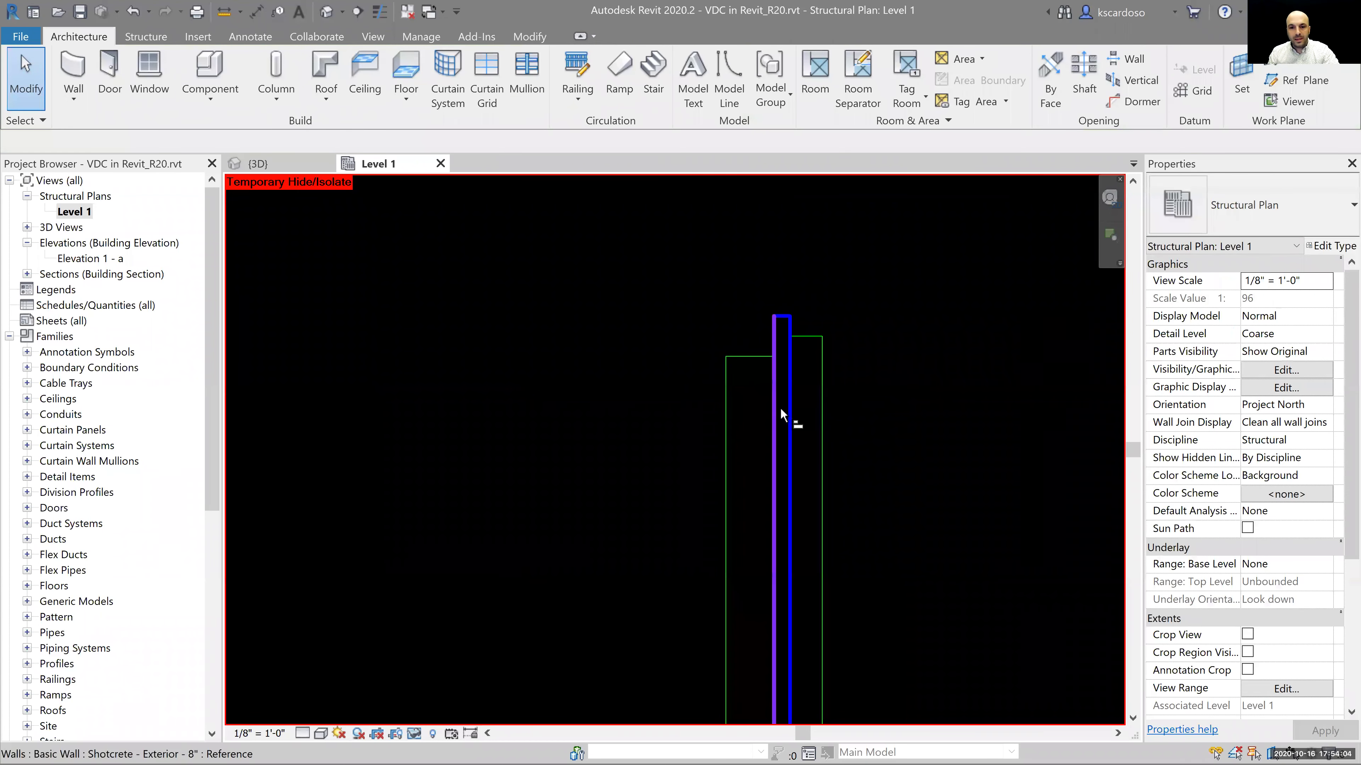
click(781, 407)
scroll(781, 408, up, 2)
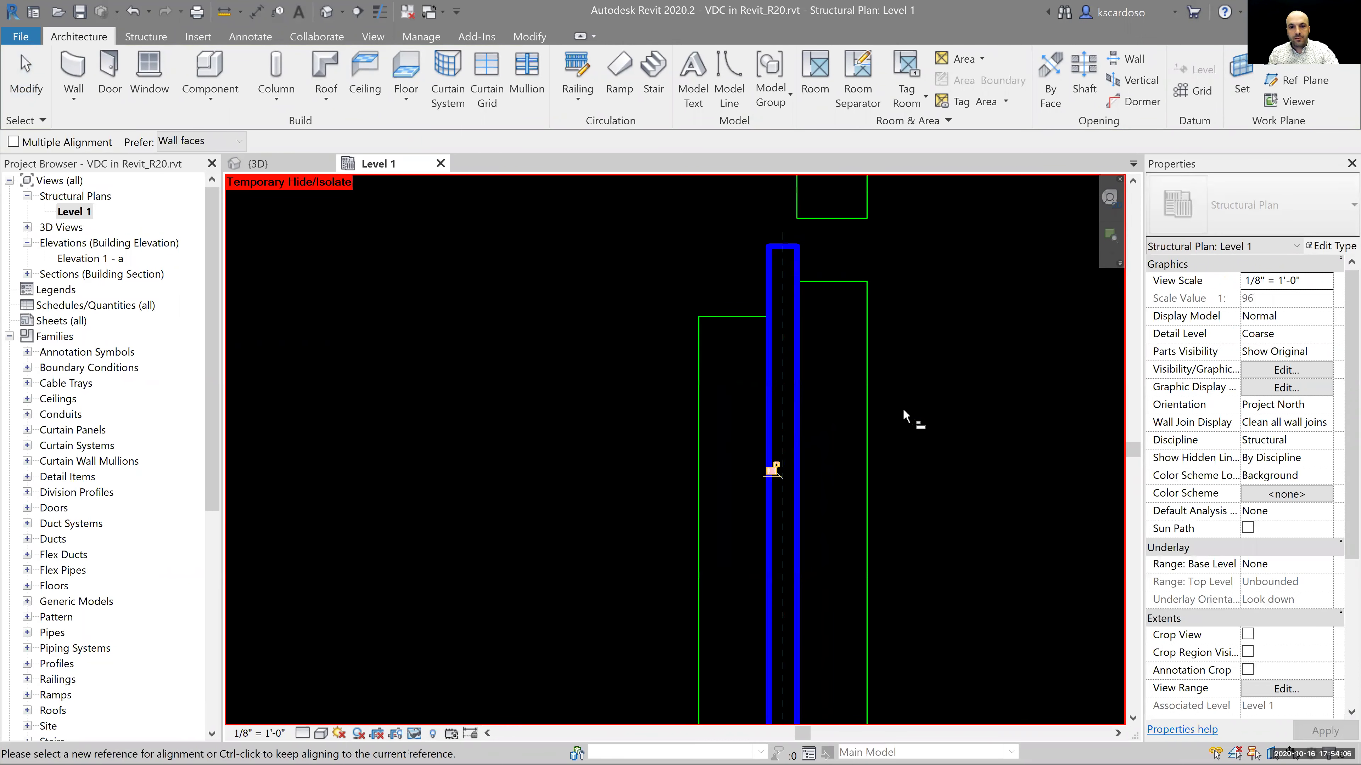
click(834, 398)
scroll(834, 397, down, 2)
key(Escape)
key(Escape)
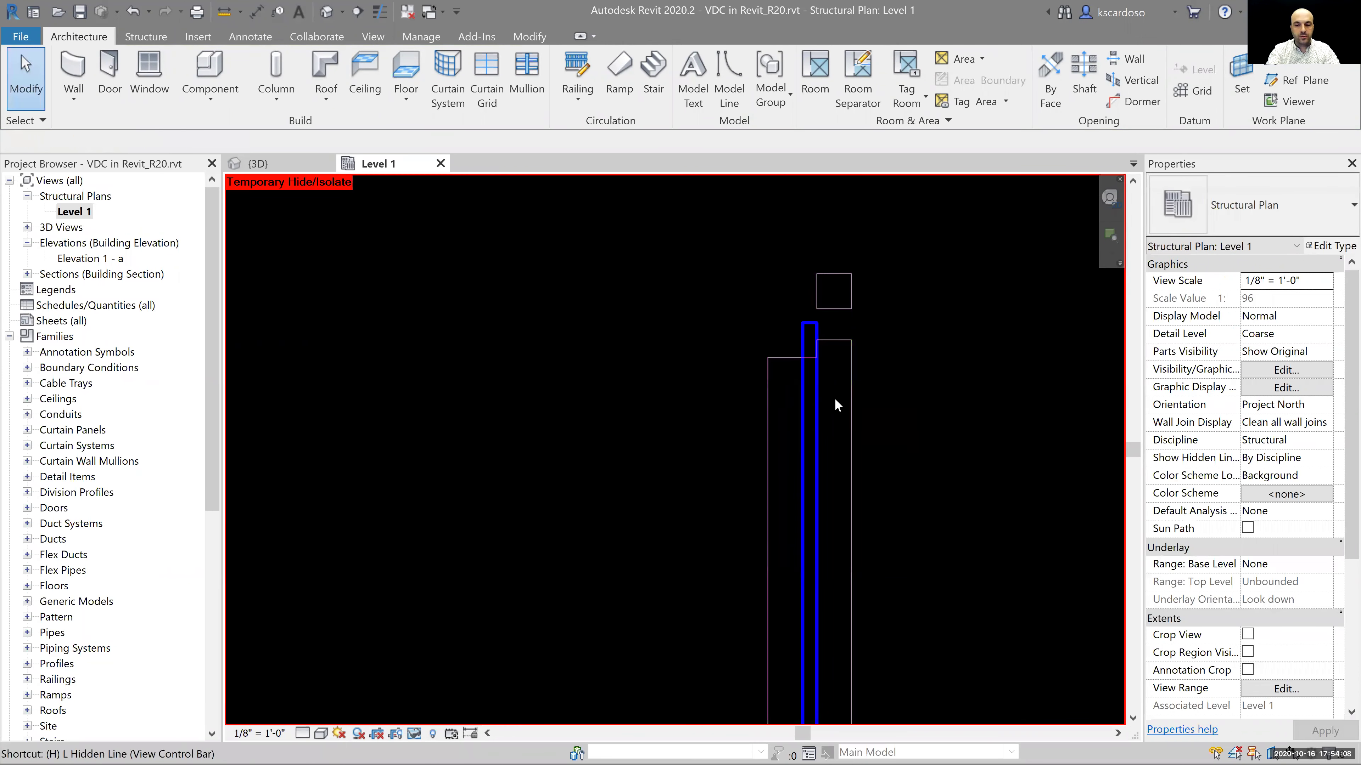
key(h)
key(r)
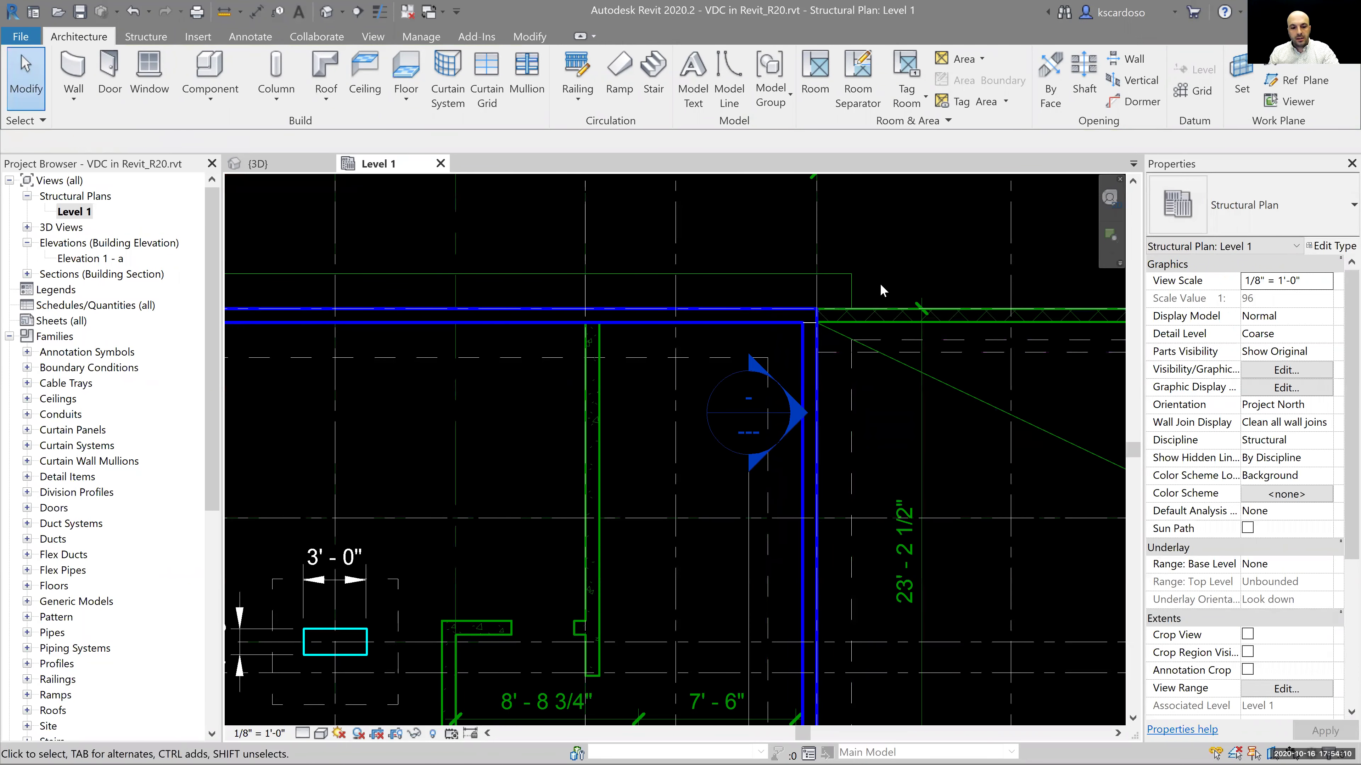
Examine the isolated shotcrete walls and their footings in the 3D view from several angles, including the shorter footing's free end.
key(ctrl+Tab)
shift+middle_drag(683, 511, 930, 440)
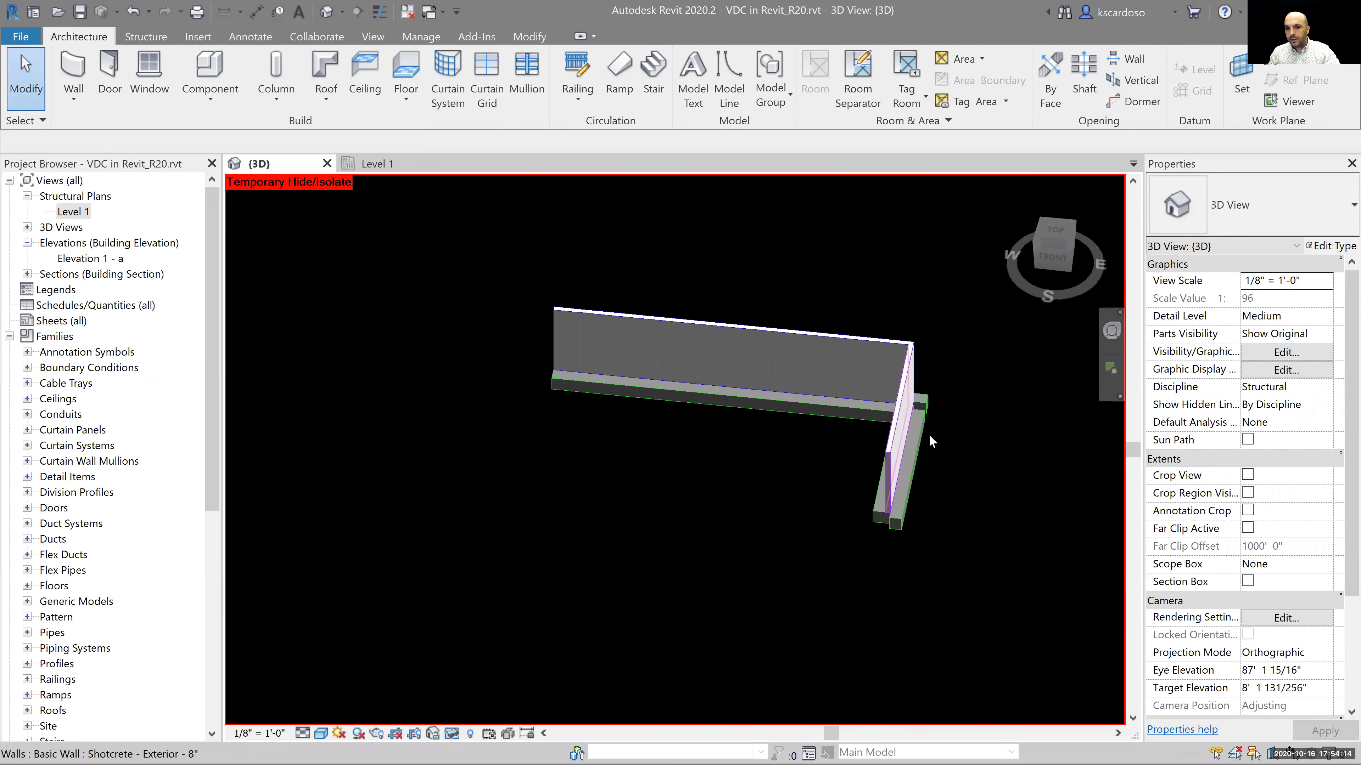
click(886, 497)
shift+middle_drag(887, 498, 977, 540)
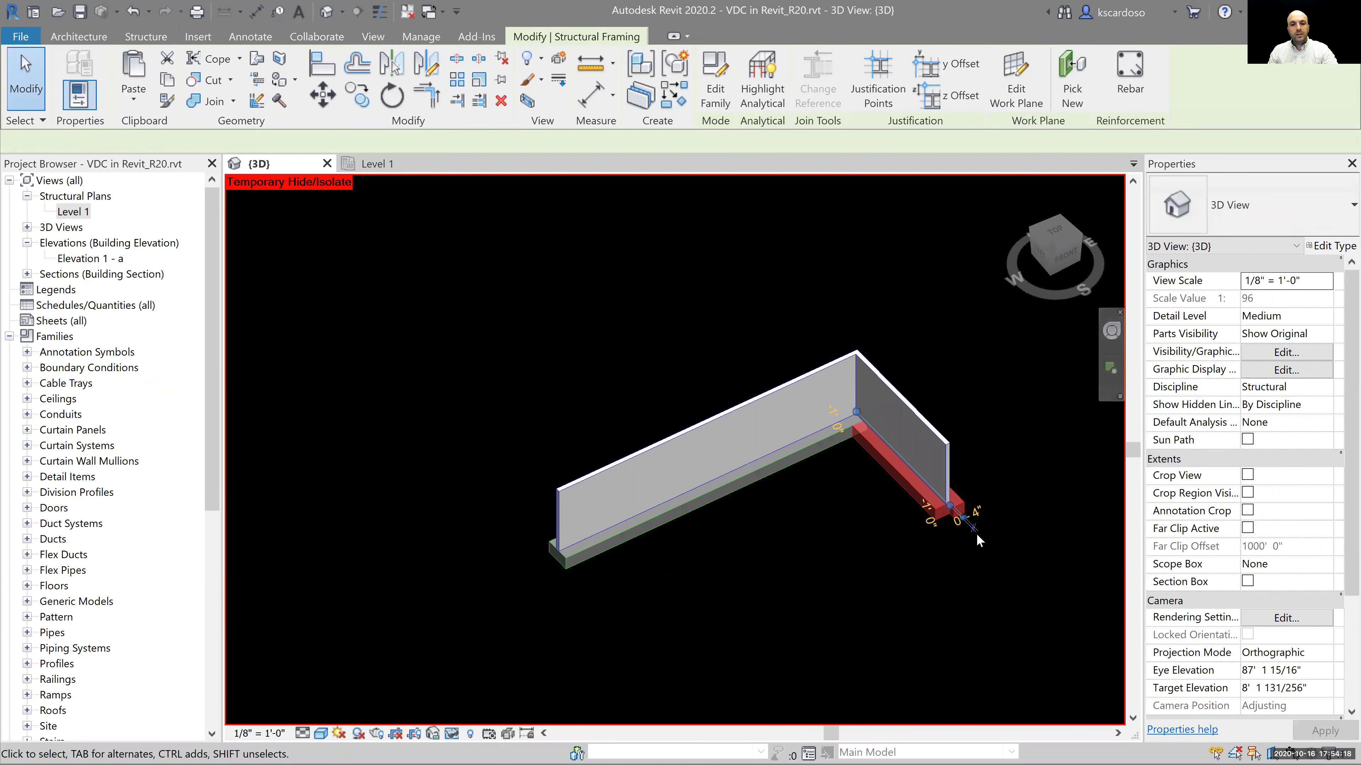
key(Escape)
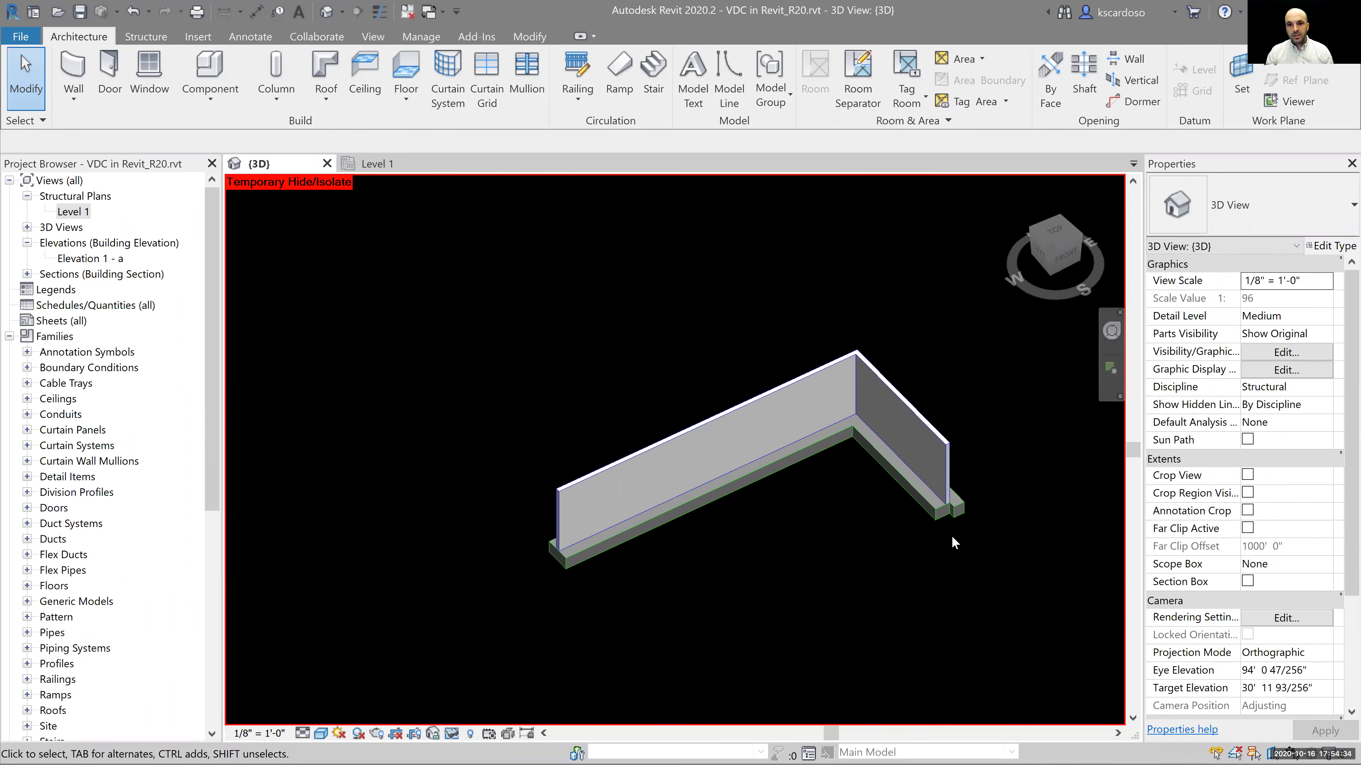
scroll(523, 512, down, 2)
scroll(512, 501, up, 2)
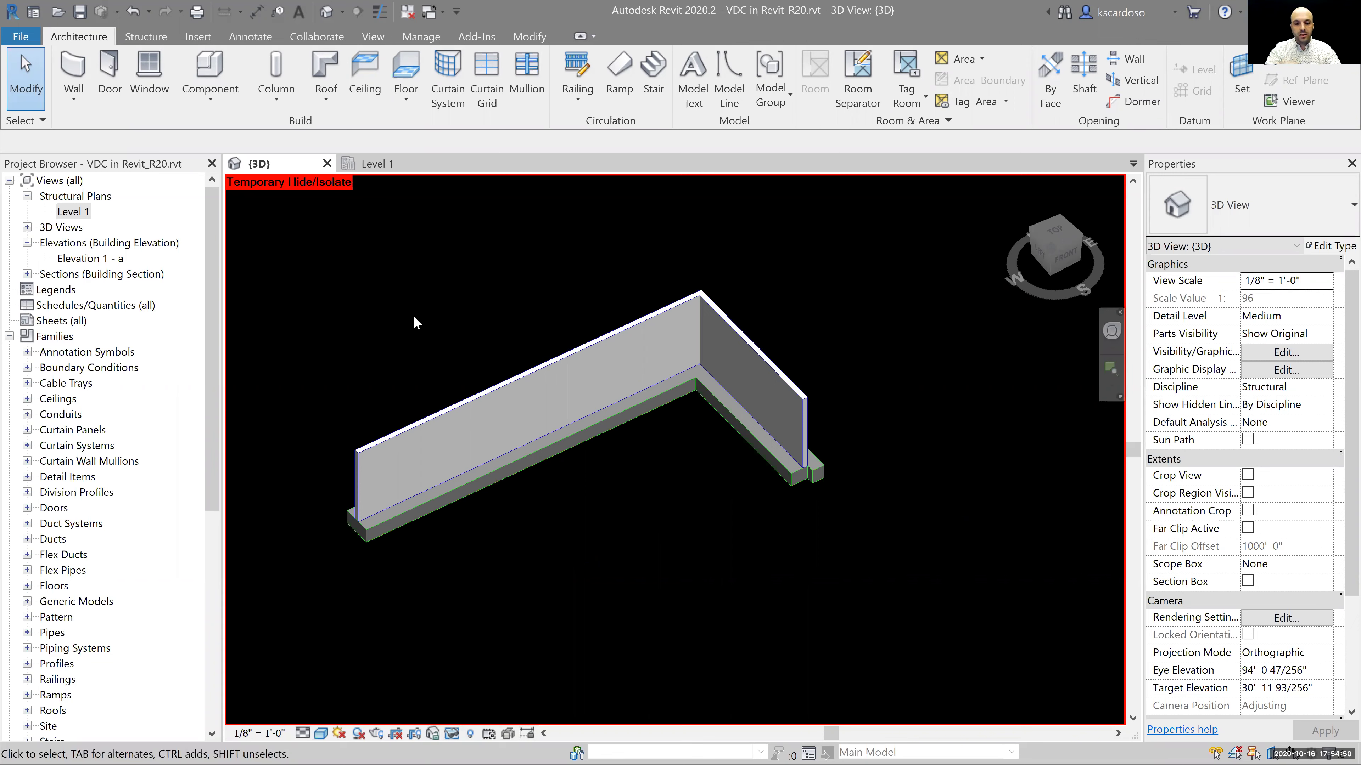
In the Level 1 plan, draw a vertical detail line offset 4' 0" beyond the free end of the long shotcrete wall.
click(385, 164)
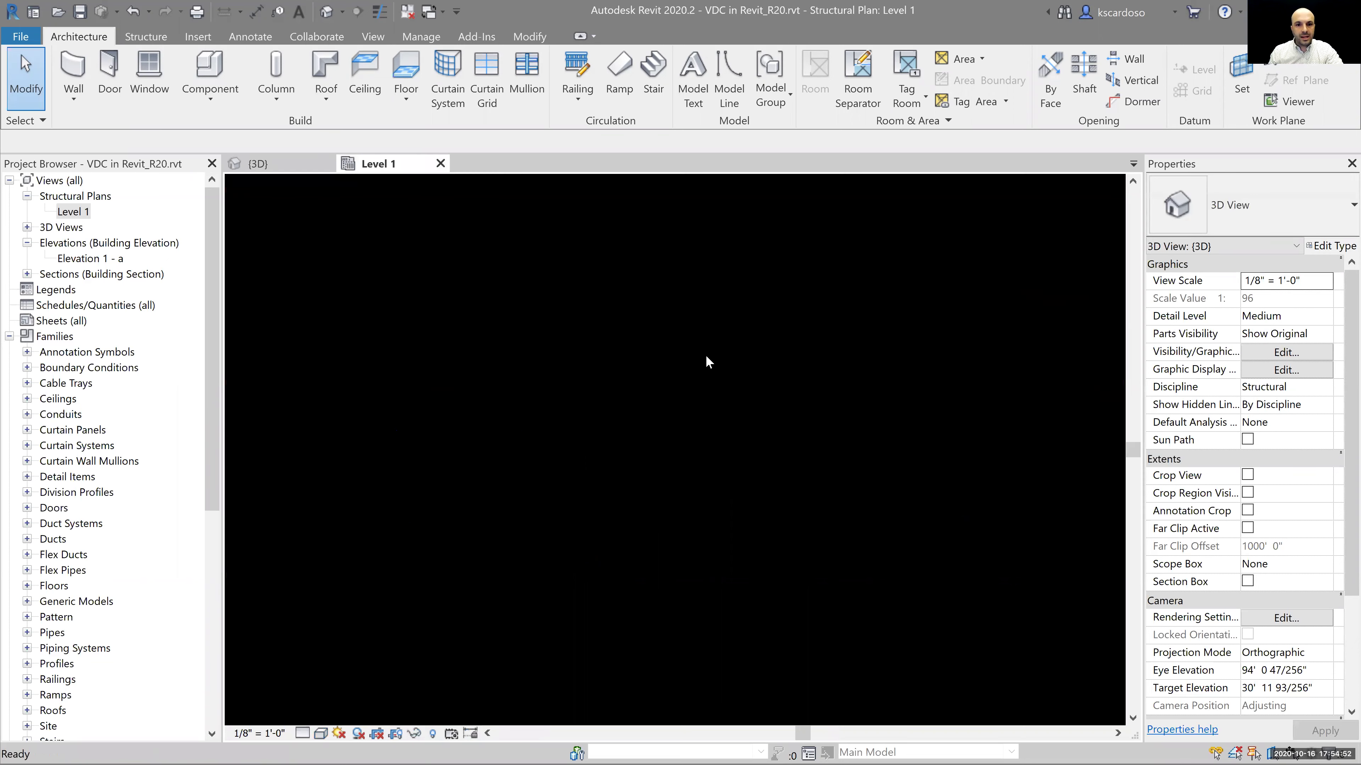
scroll(686, 354, down, 3)
scroll(754, 326, up, 6)
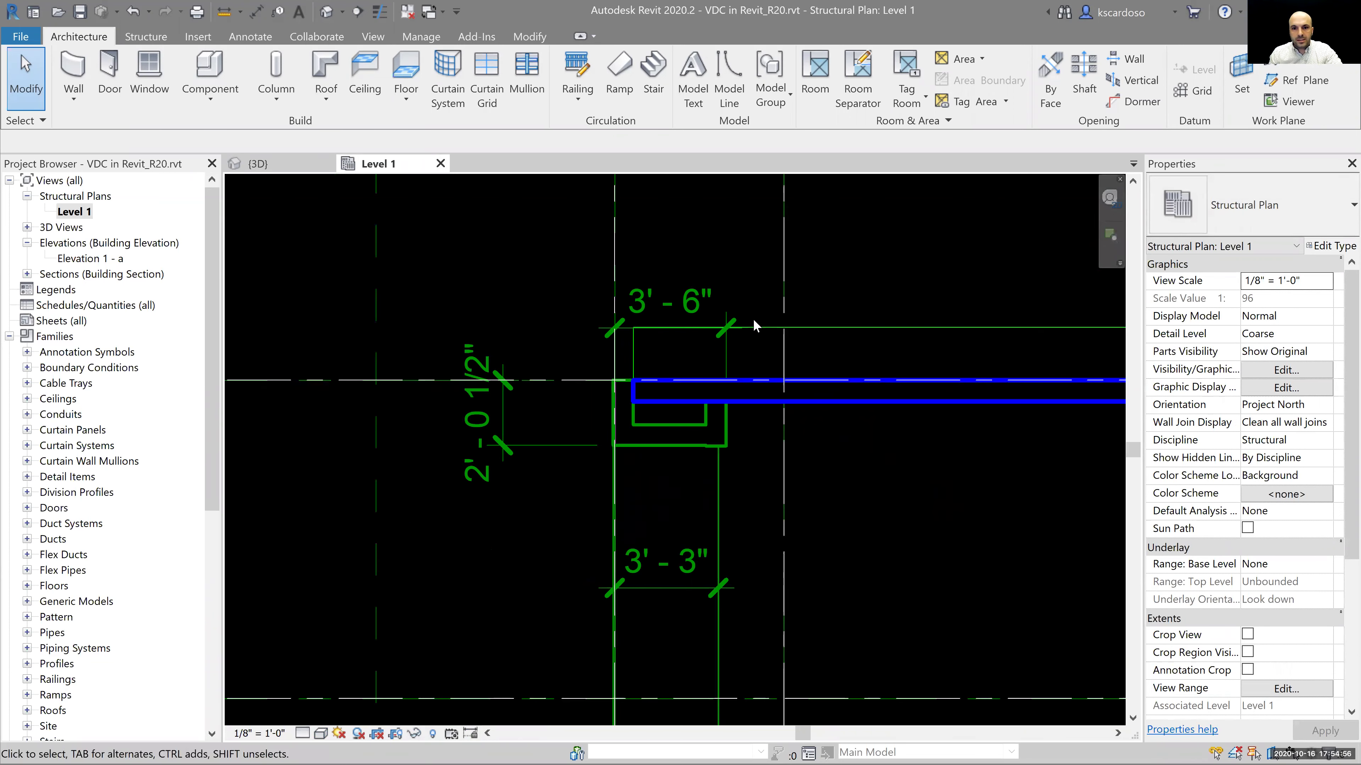
click(628, 384)
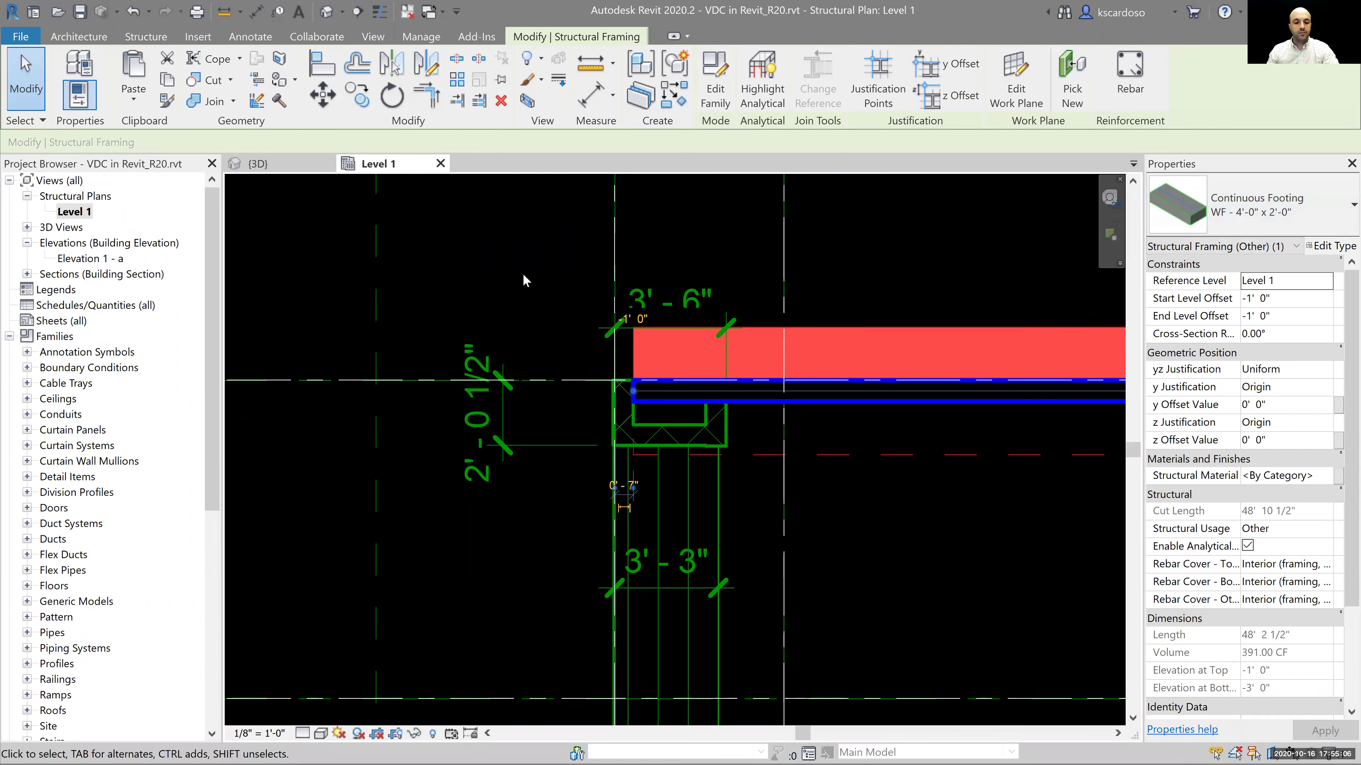
key(d)
key(l)
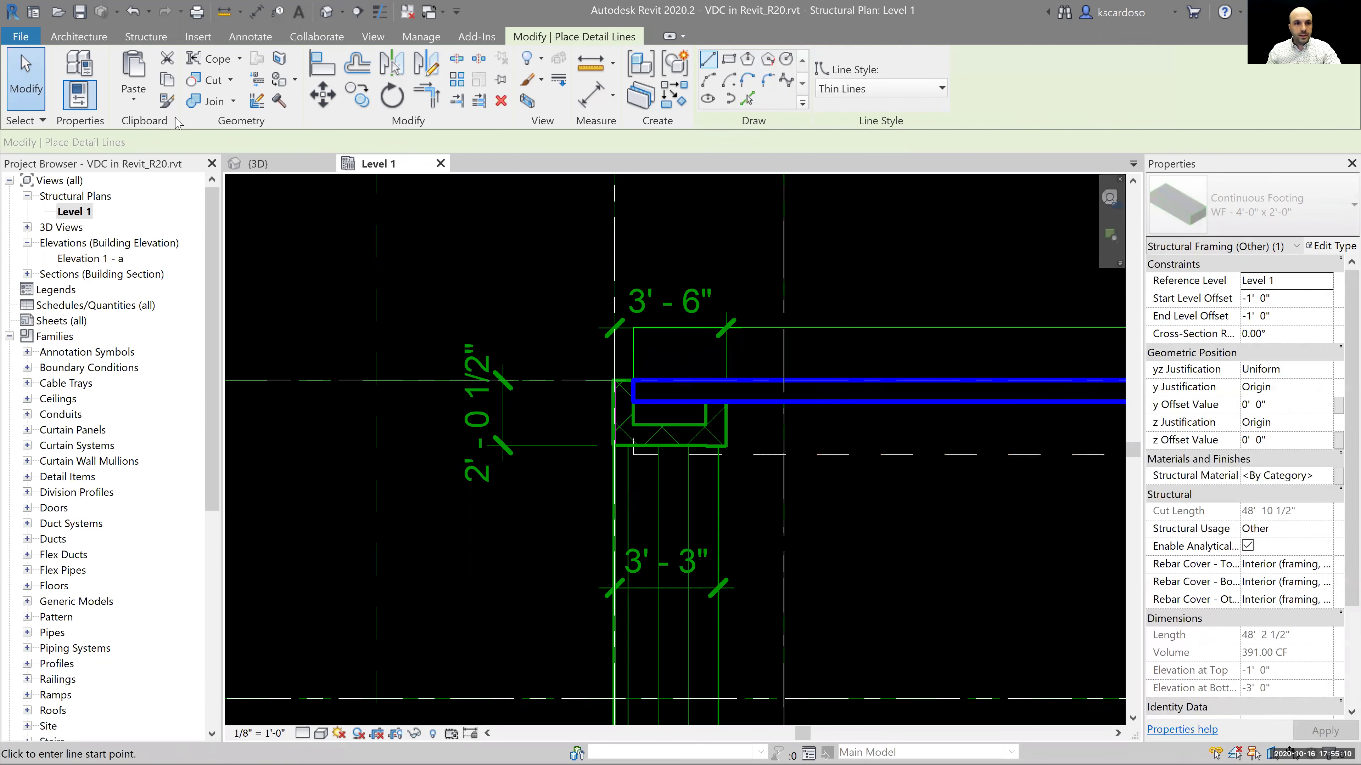
double_click(273, 141)
text(4)
key(Return)
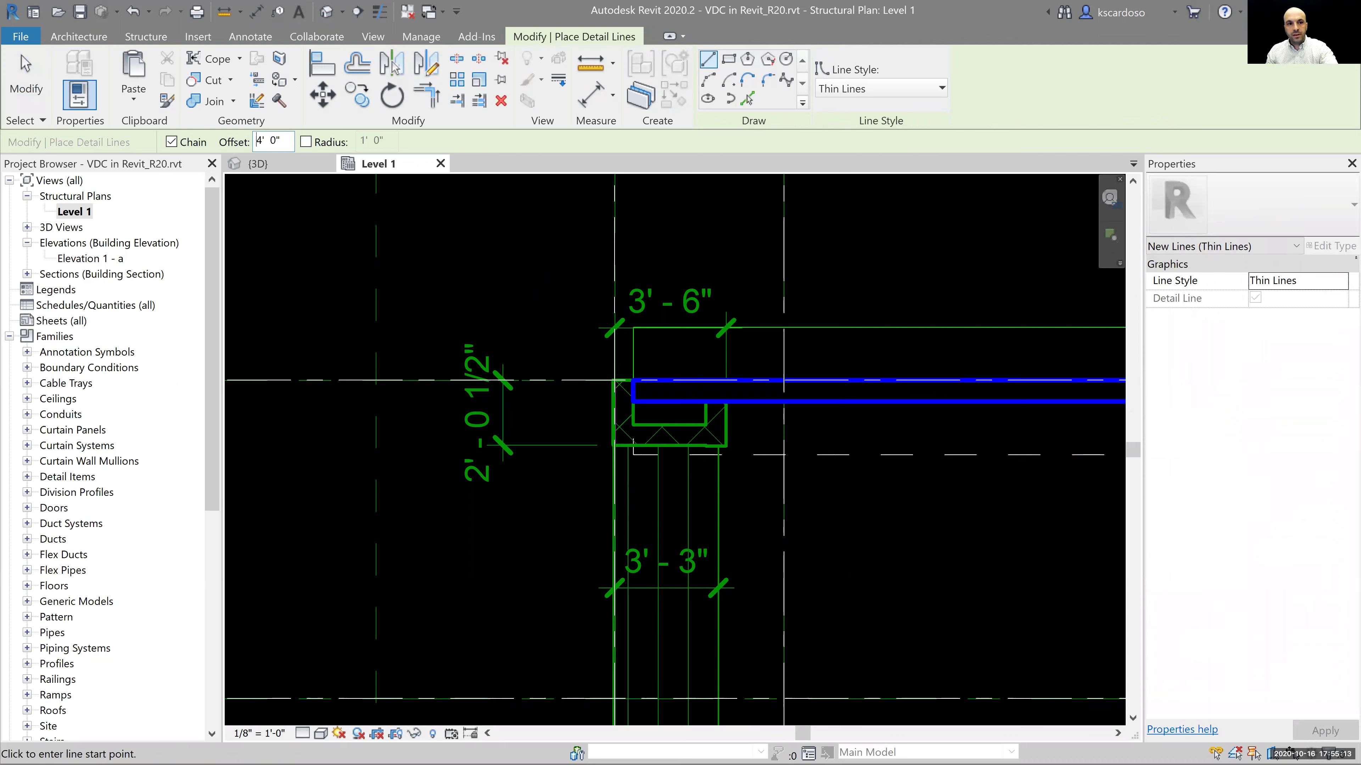
click(633, 400)
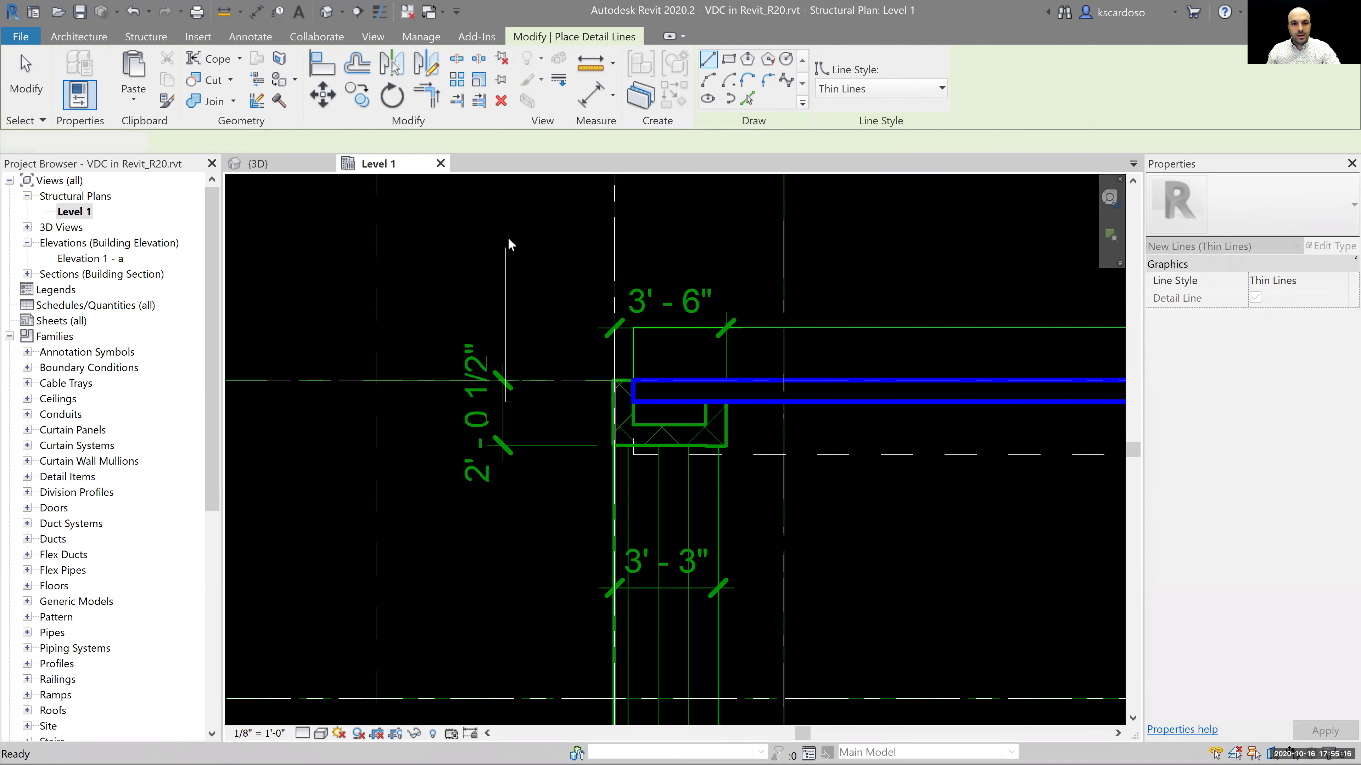
key(Escape)
key(Escape)
Extend the long wall footing to the detail line and delete that line.
key(t)
key(r)
click(506, 322)
click(669, 386)
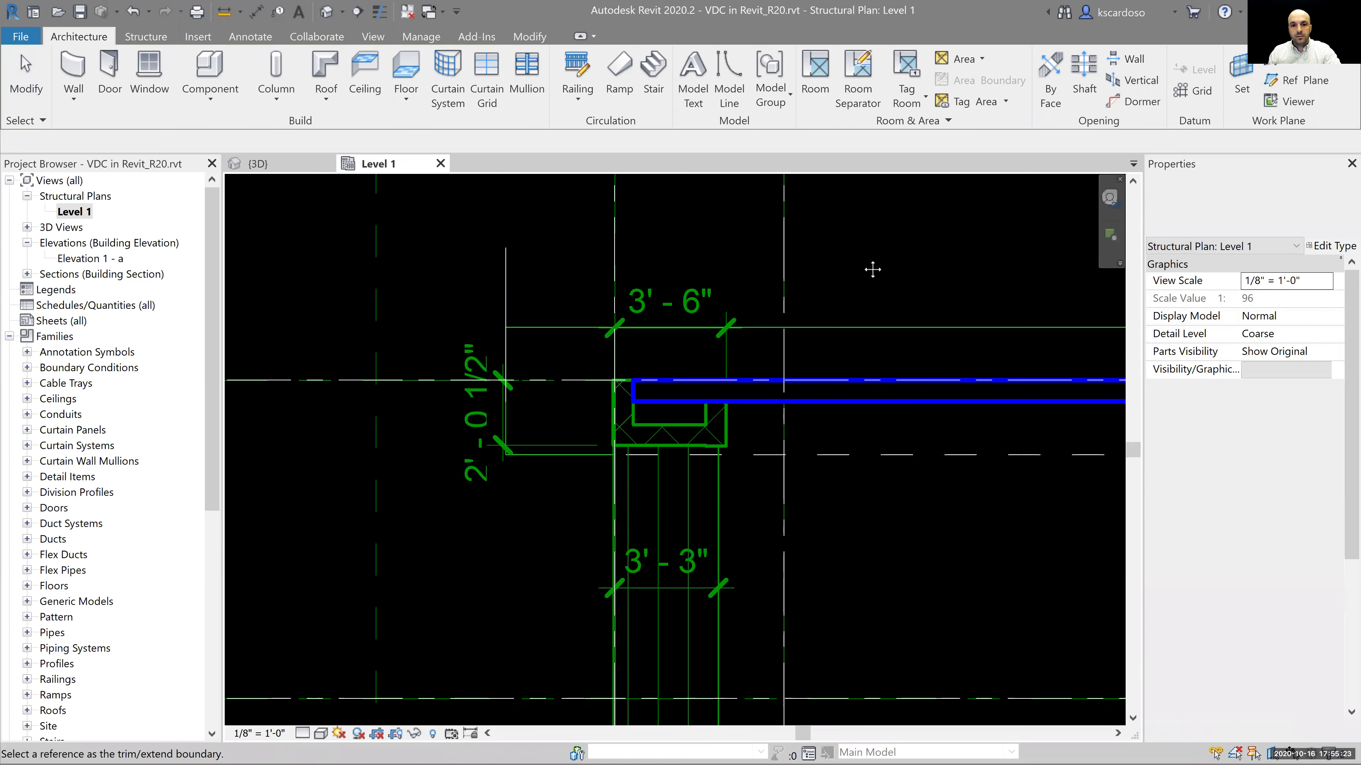
click(496, 270)
scroll(424, 253, down, 2)
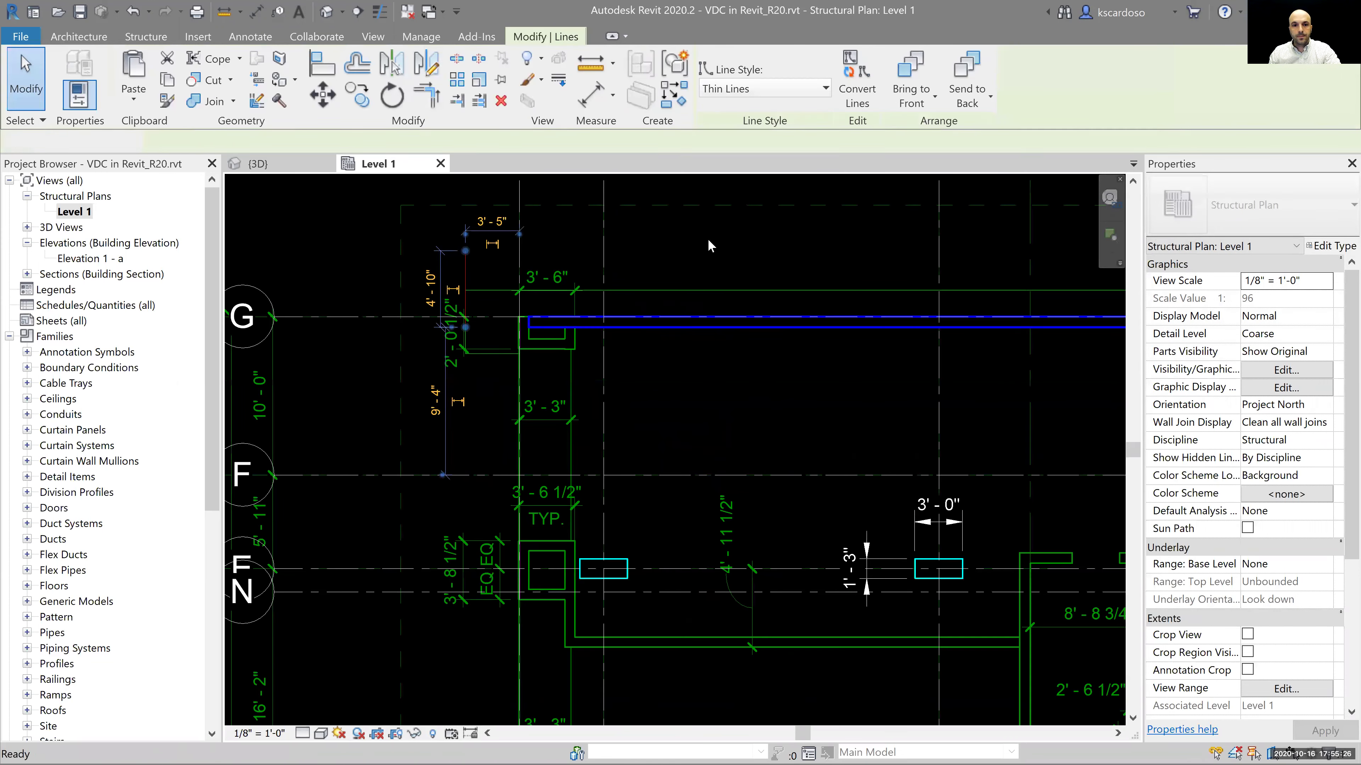
key(Escape)
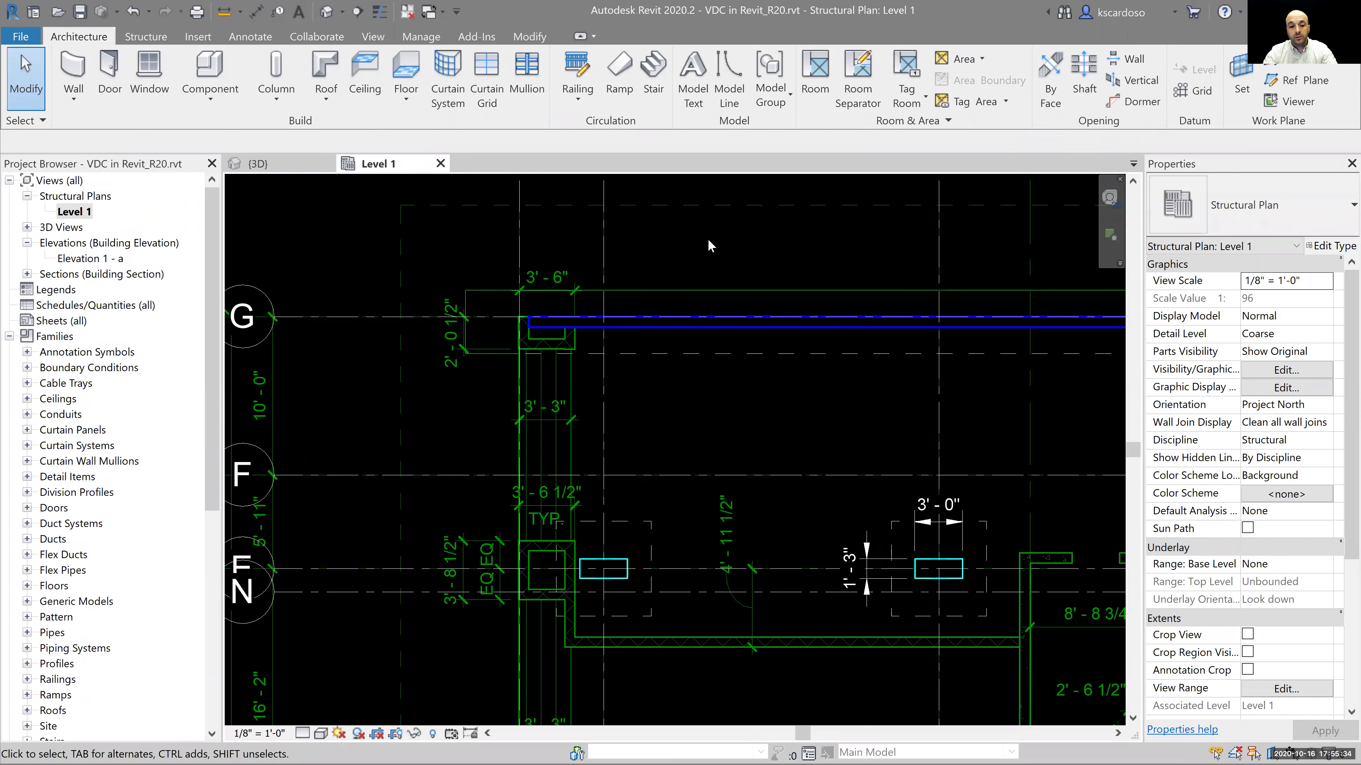
Reset the temporary isolation in the 3D view and inspect the long footing's extended end against the slab.
key(ctrl+Tab)
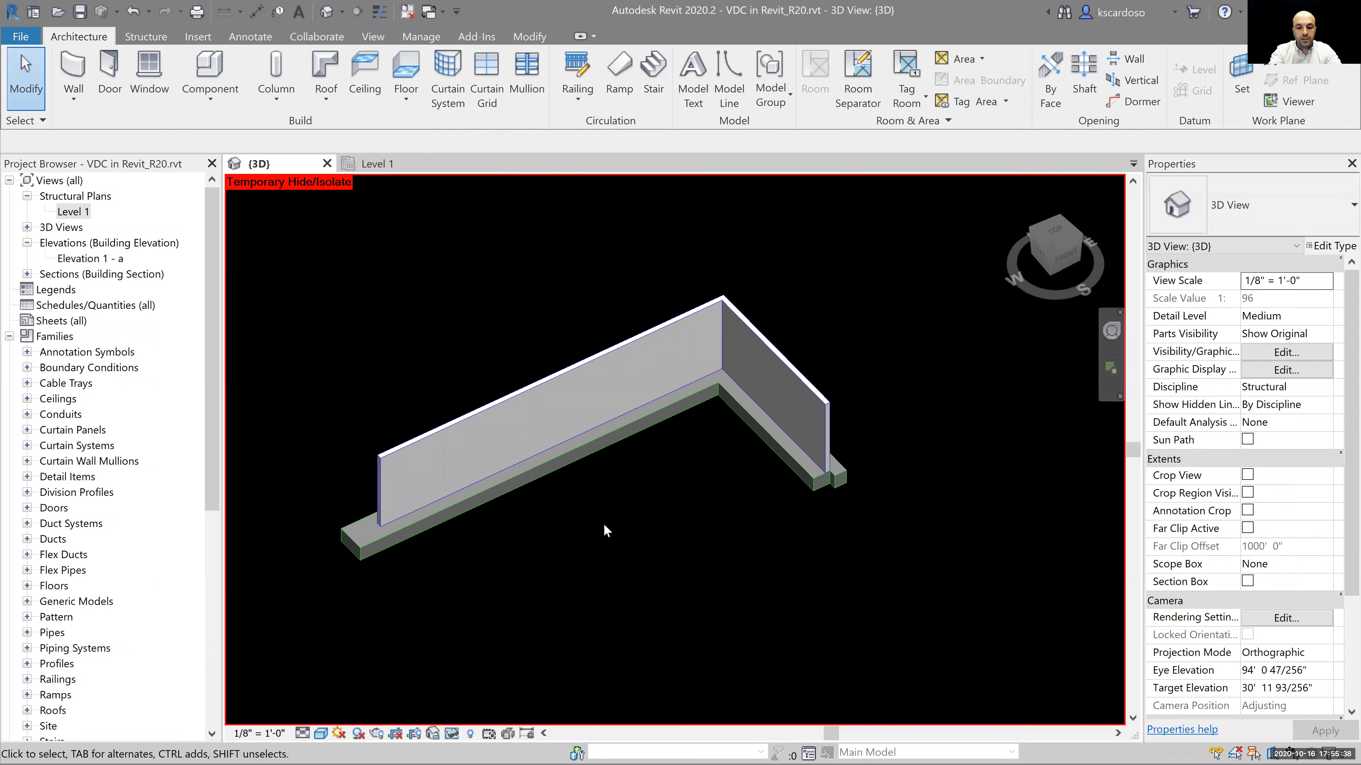
key(h)
key(r)
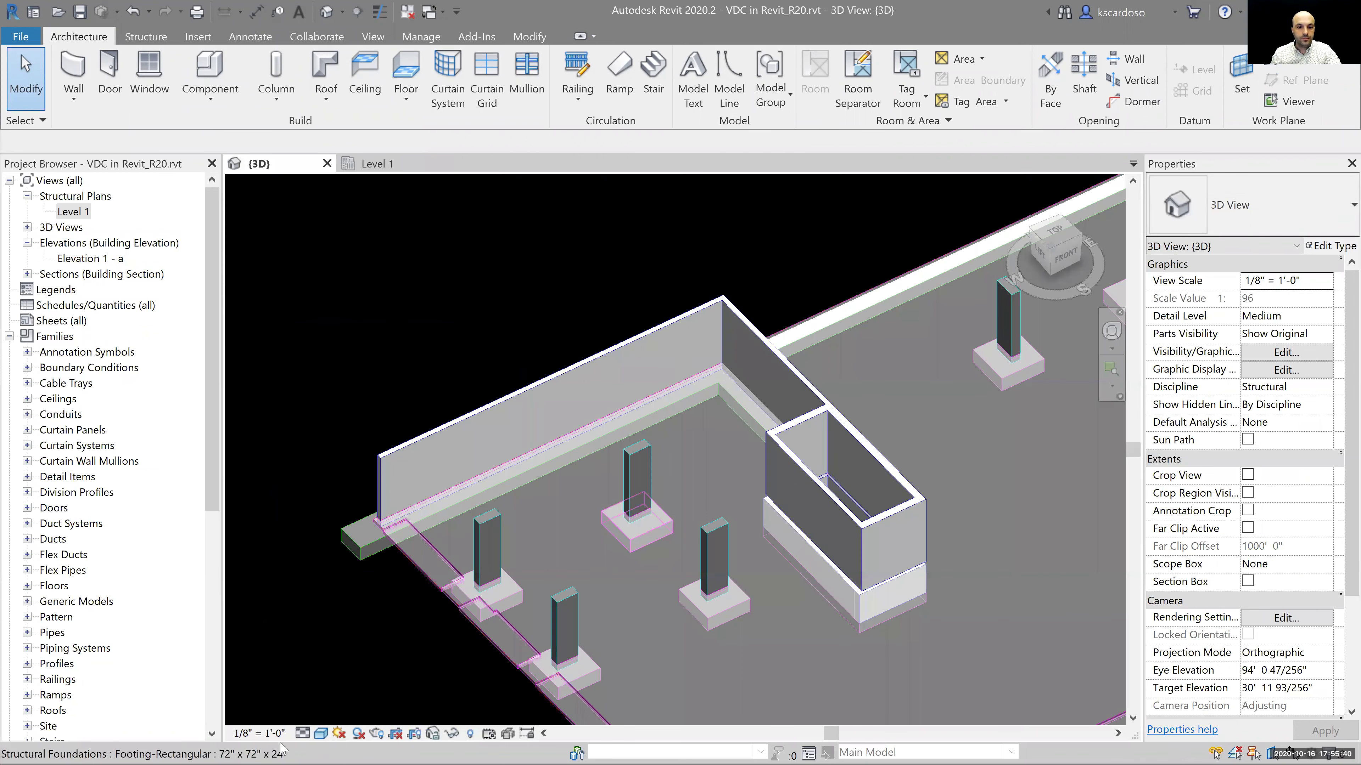
scroll(347, 572, up, 5)
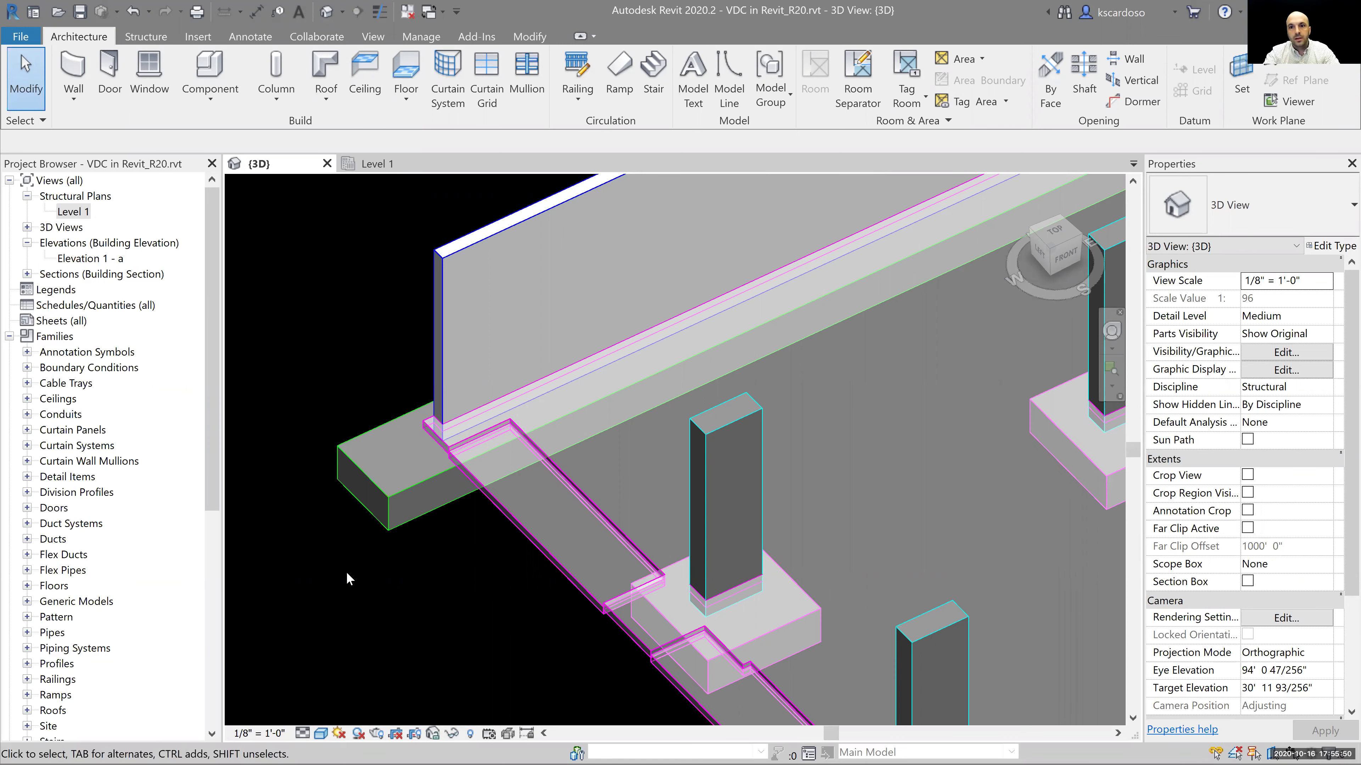
scroll(347, 572, down, 3)
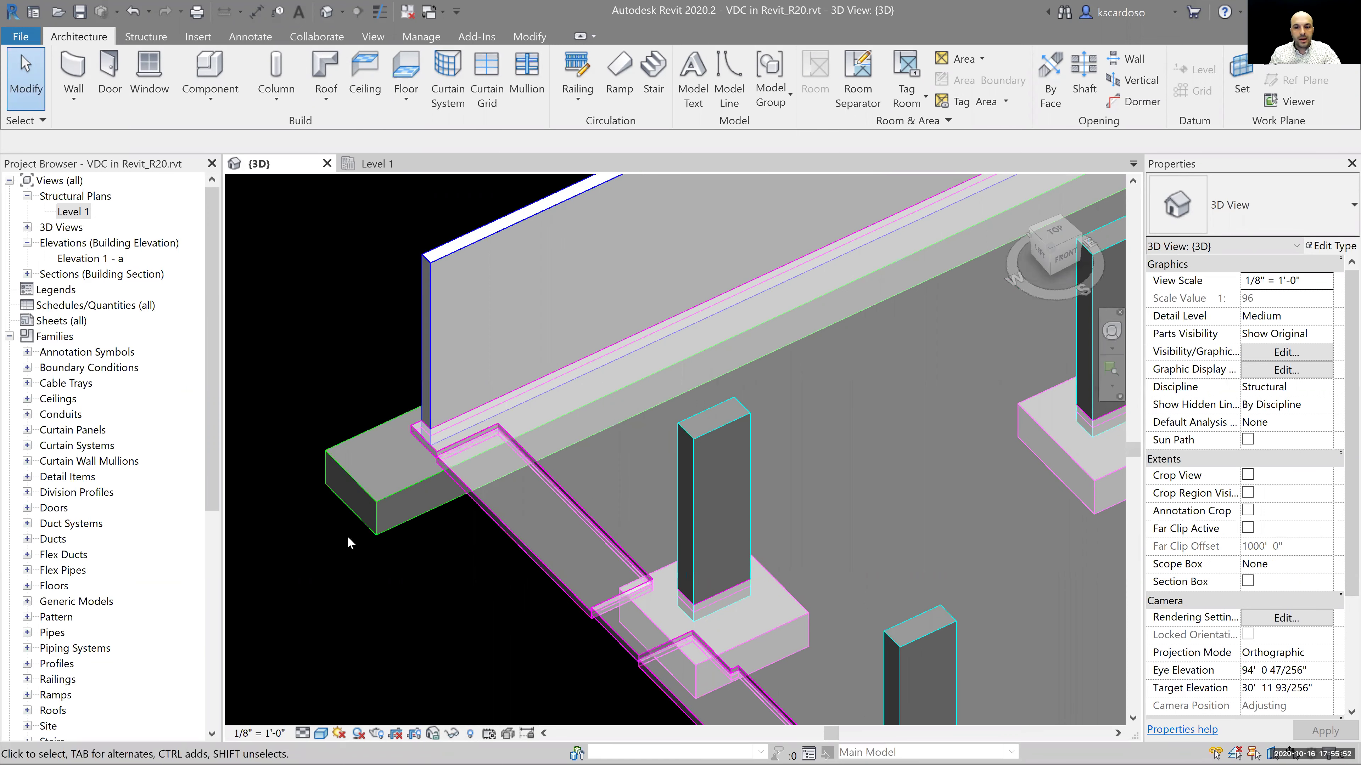
Place another Thickened Slab edge like the existing one, picking the line along the base of the long shotcrete wall.
middle_drag(403, 532, 355, 341)
scroll(669, 541, up, 6)
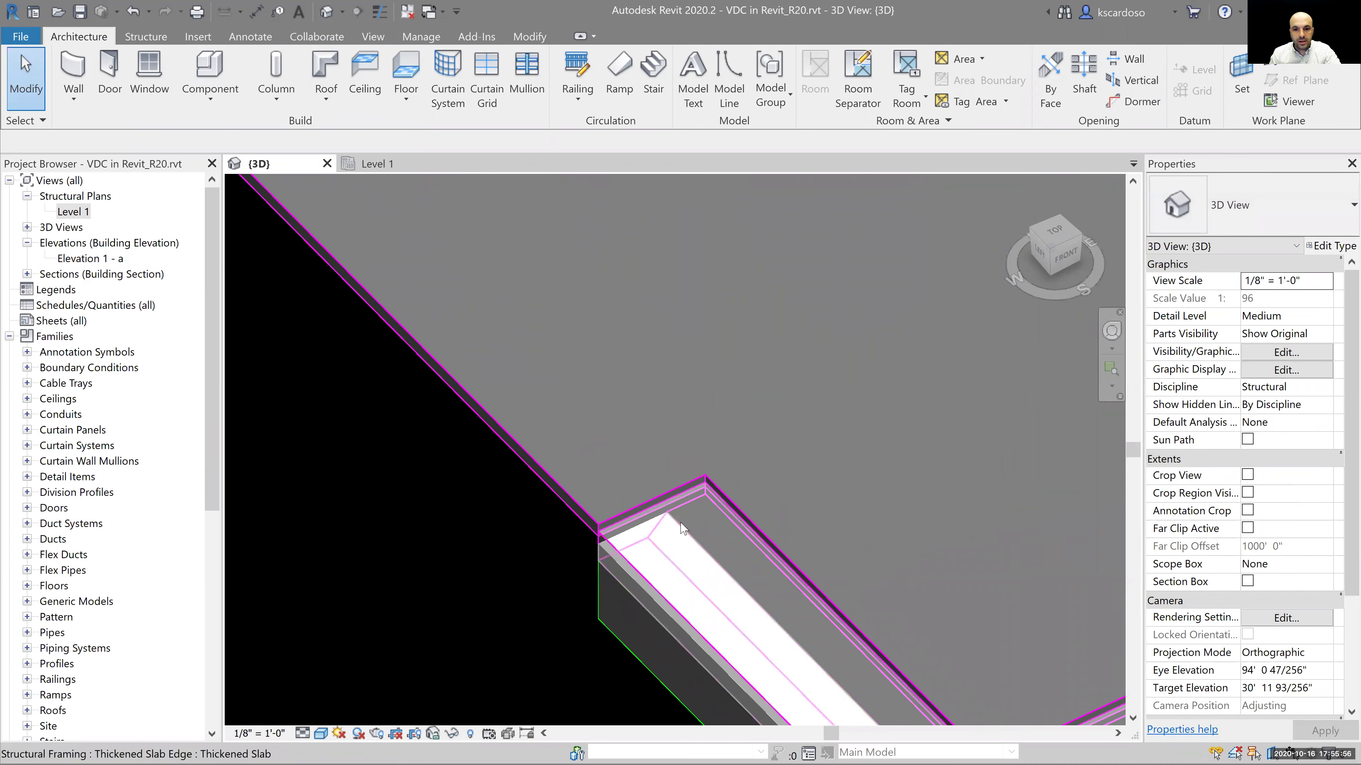
click(801, 653)
scroll(846, 517, down, 4)
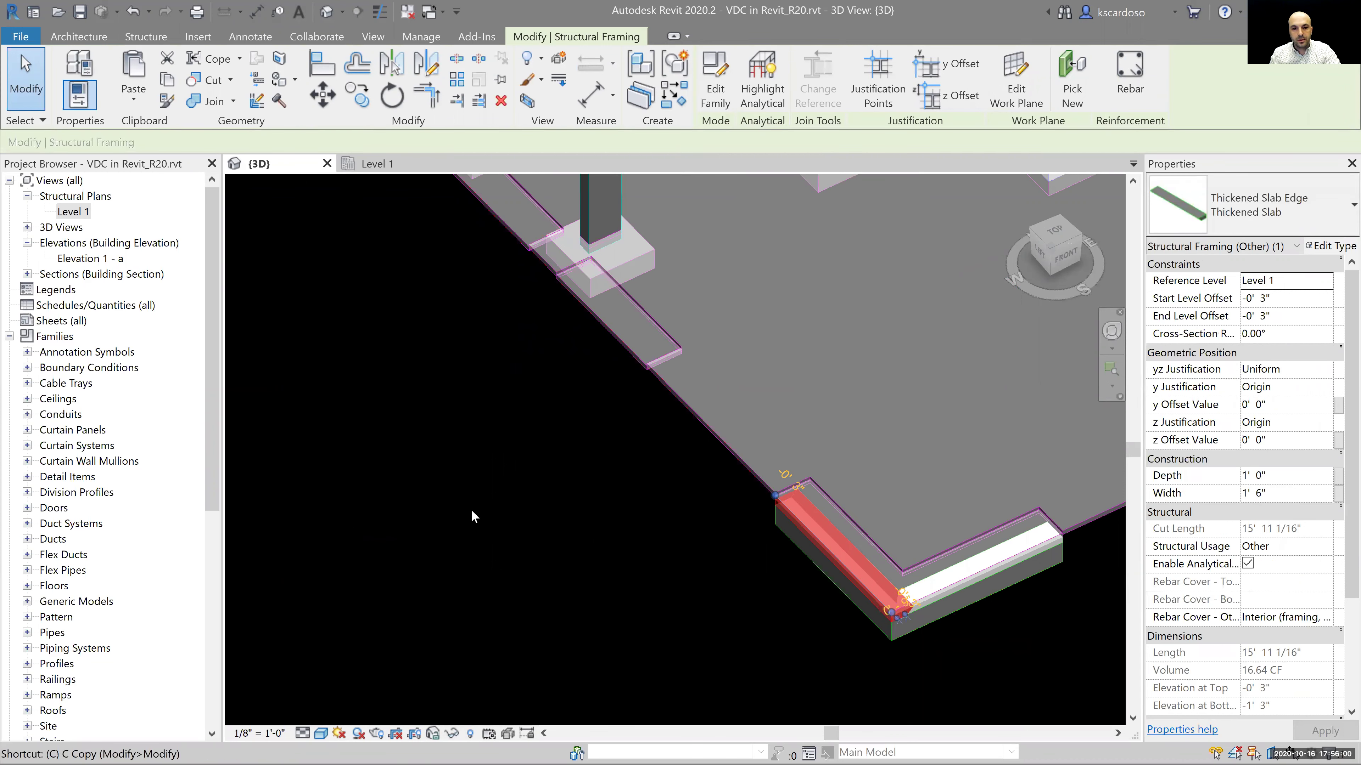
key(c)
key(s)
middle_drag(537, 294, 588, 477)
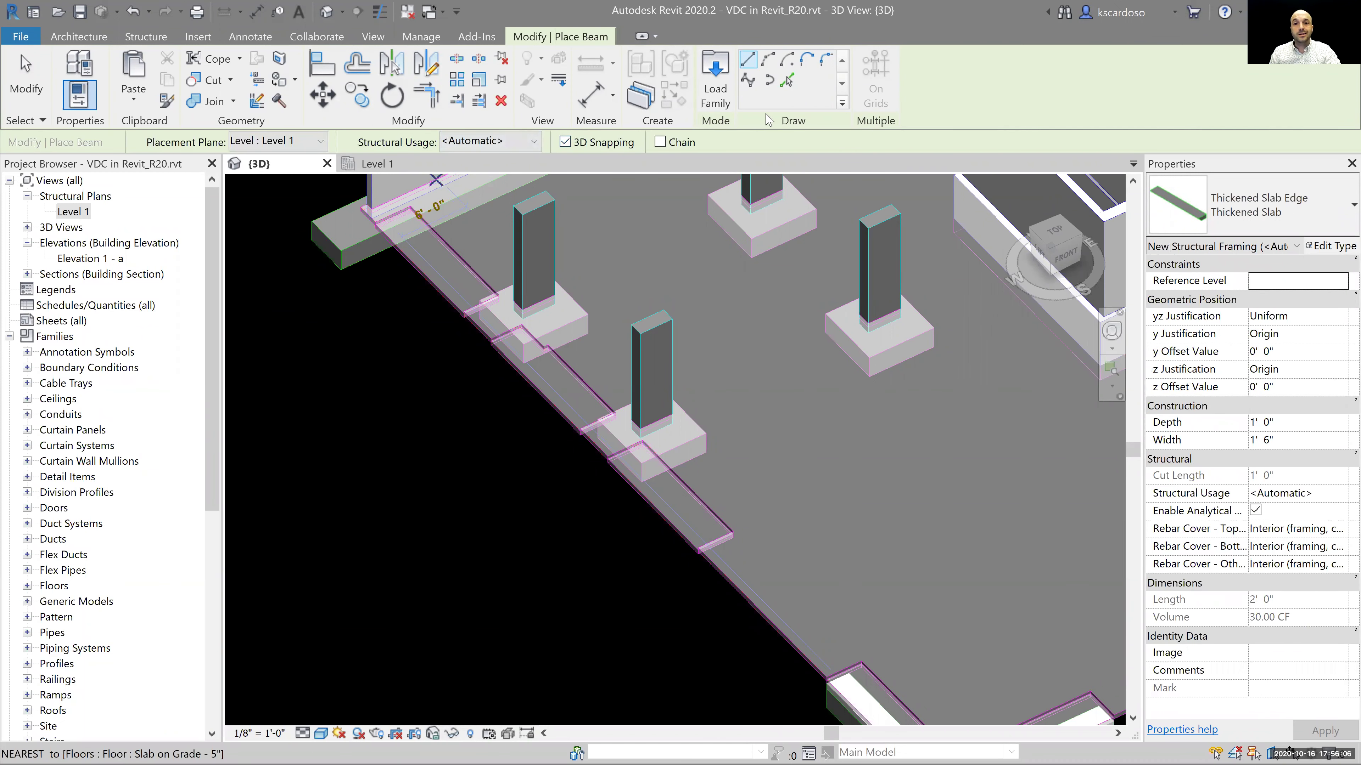
click(787, 77)
scroll(460, 280, up, 6)
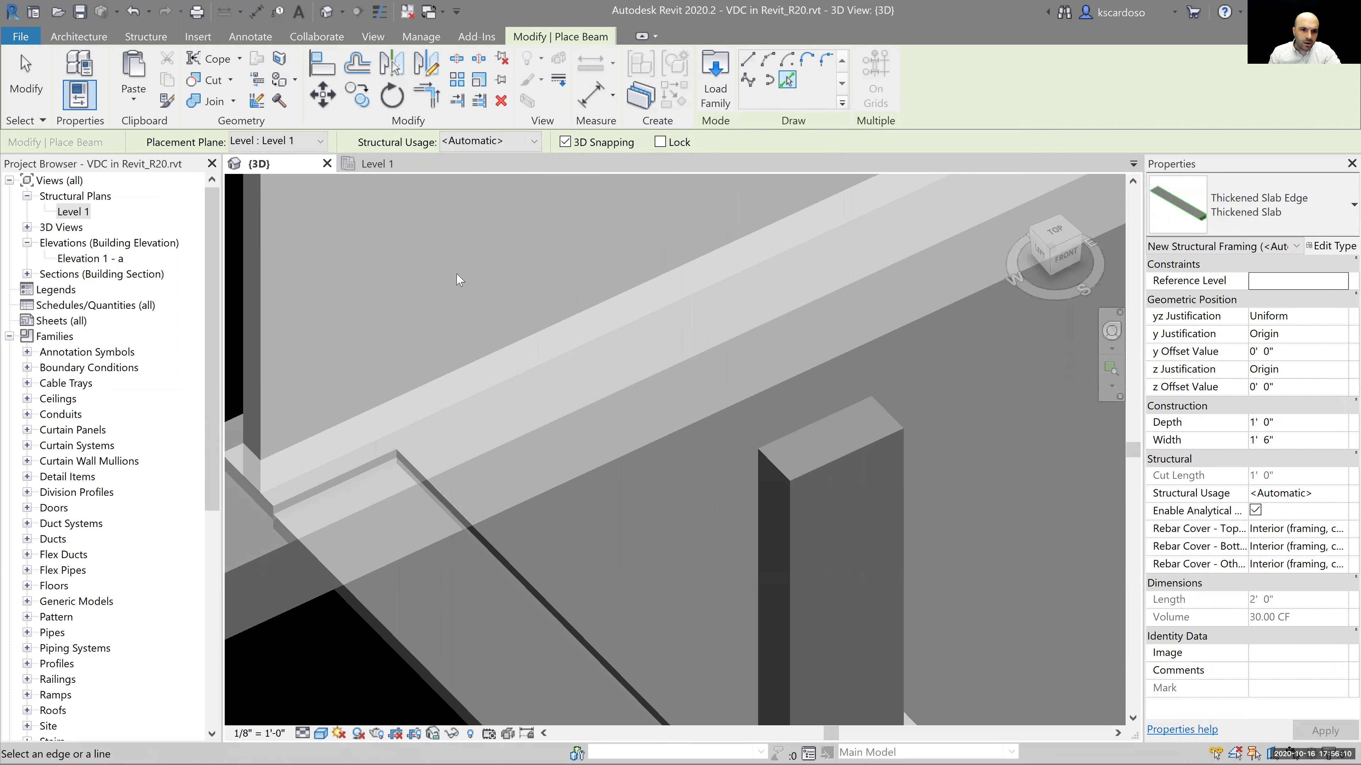
middle_drag(628, 299, 647, 316)
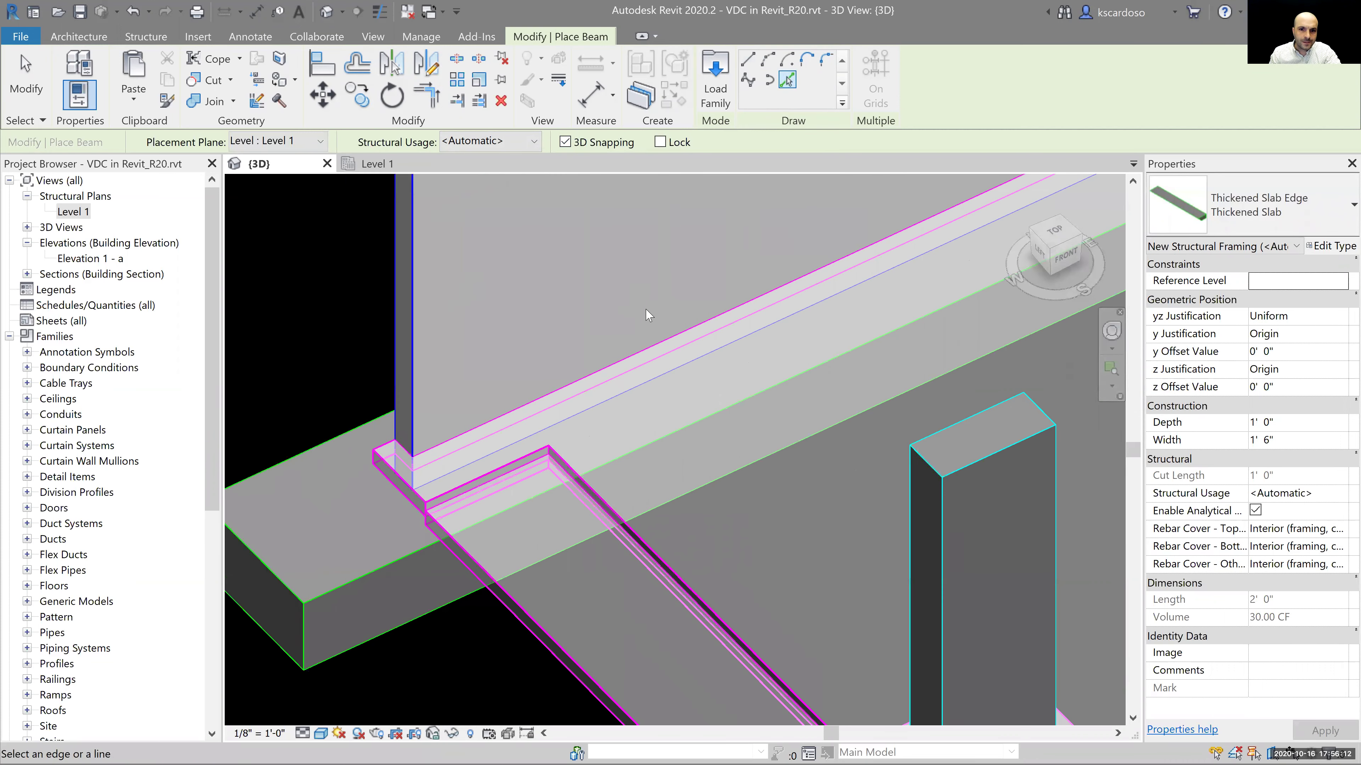
click(663, 341)
middle_drag(439, 665, 435, 657)
key(Escape)
key(Escape)
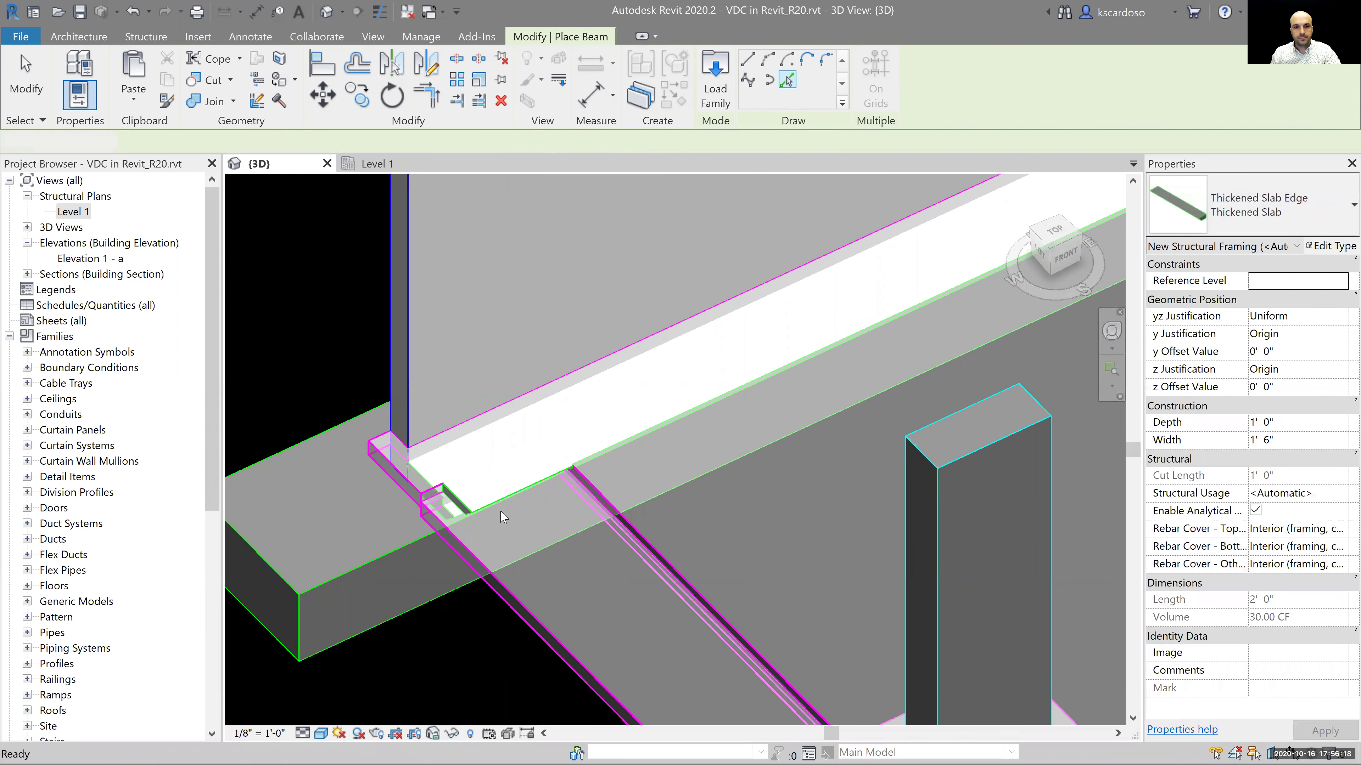
click(495, 647)
key(Escape)
mouse_move(523, 647)
shift+middle_down()
mouse_move(547, 691)
mouse_move(532, 644)
mouse_move(536, 660)
shift+middle_up()
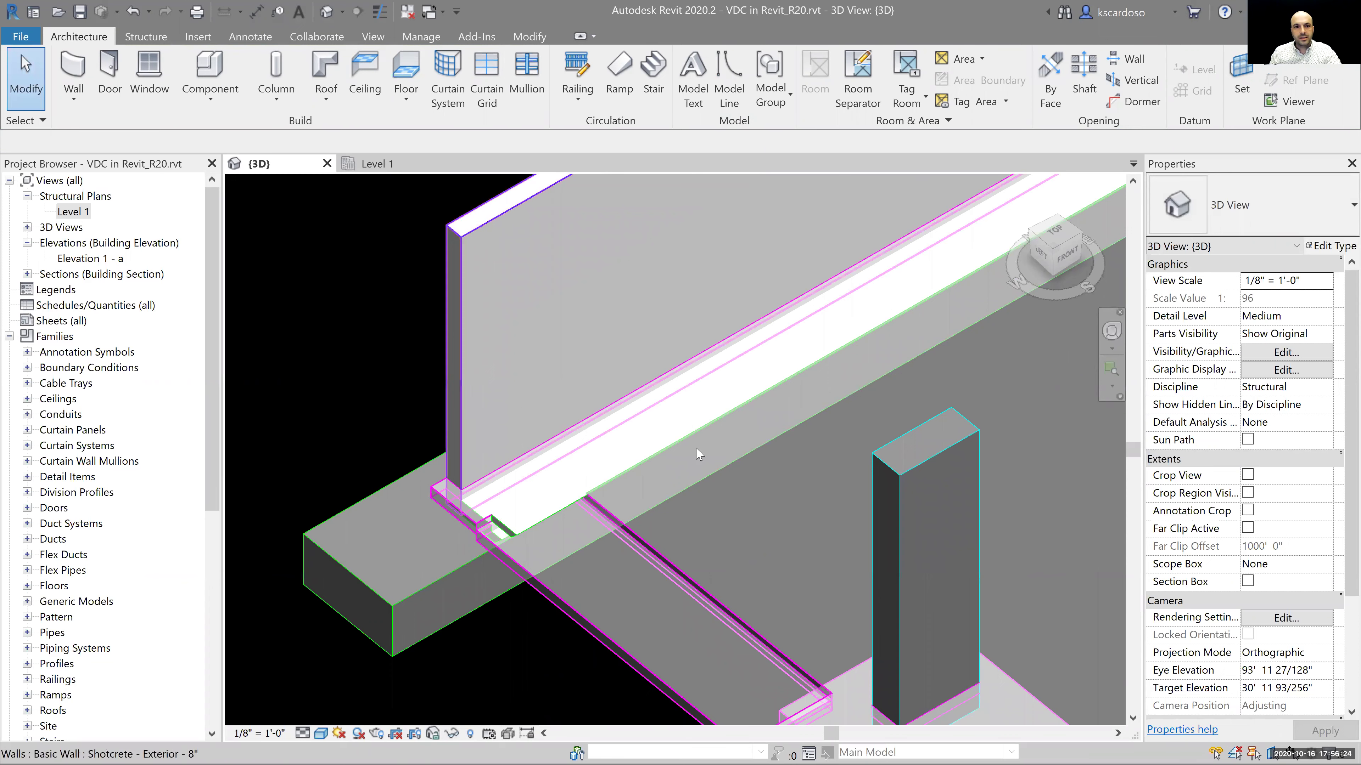
Cut a building section across the long shotcrete wall and its footing in the Level 1 plan, and open it.
click(378, 168)
scroll(718, 261, up, 3)
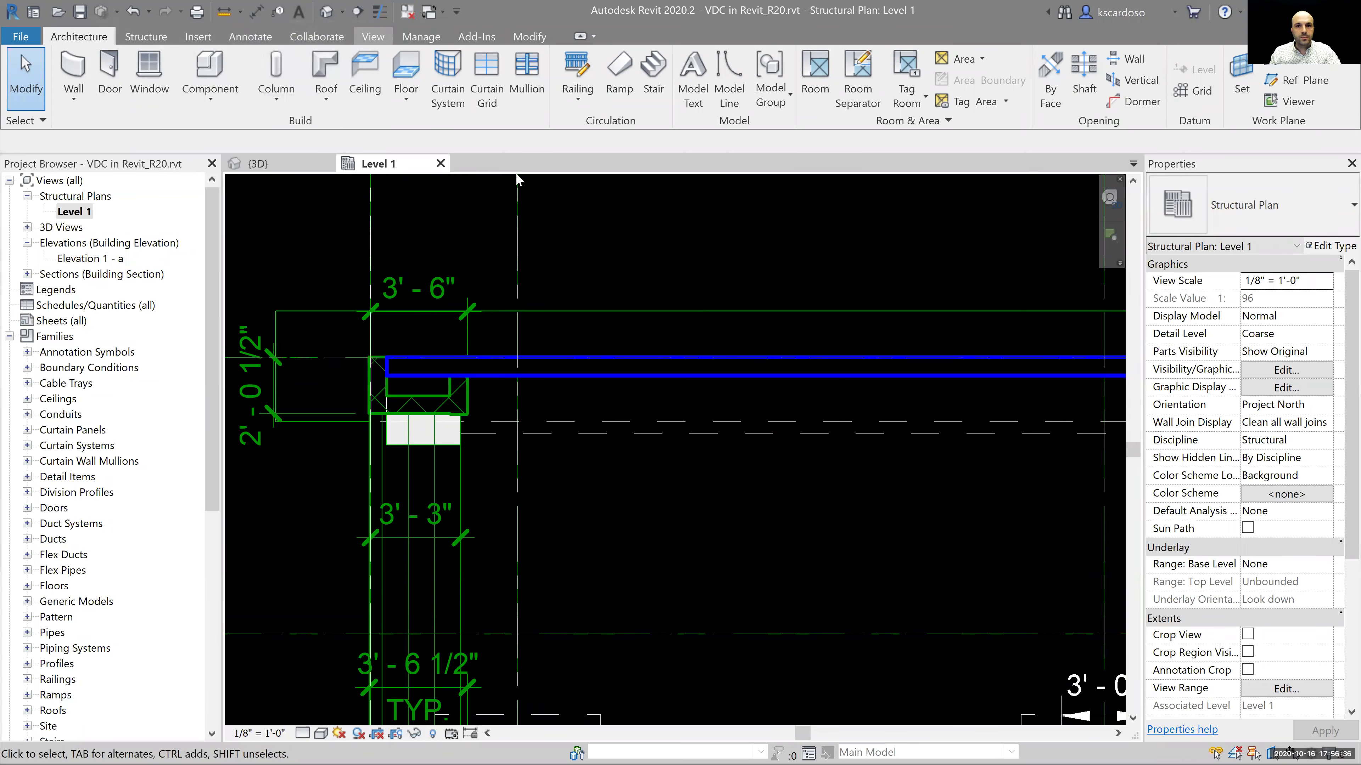
click(541, 73)
click(652, 477)
click(652, 266)
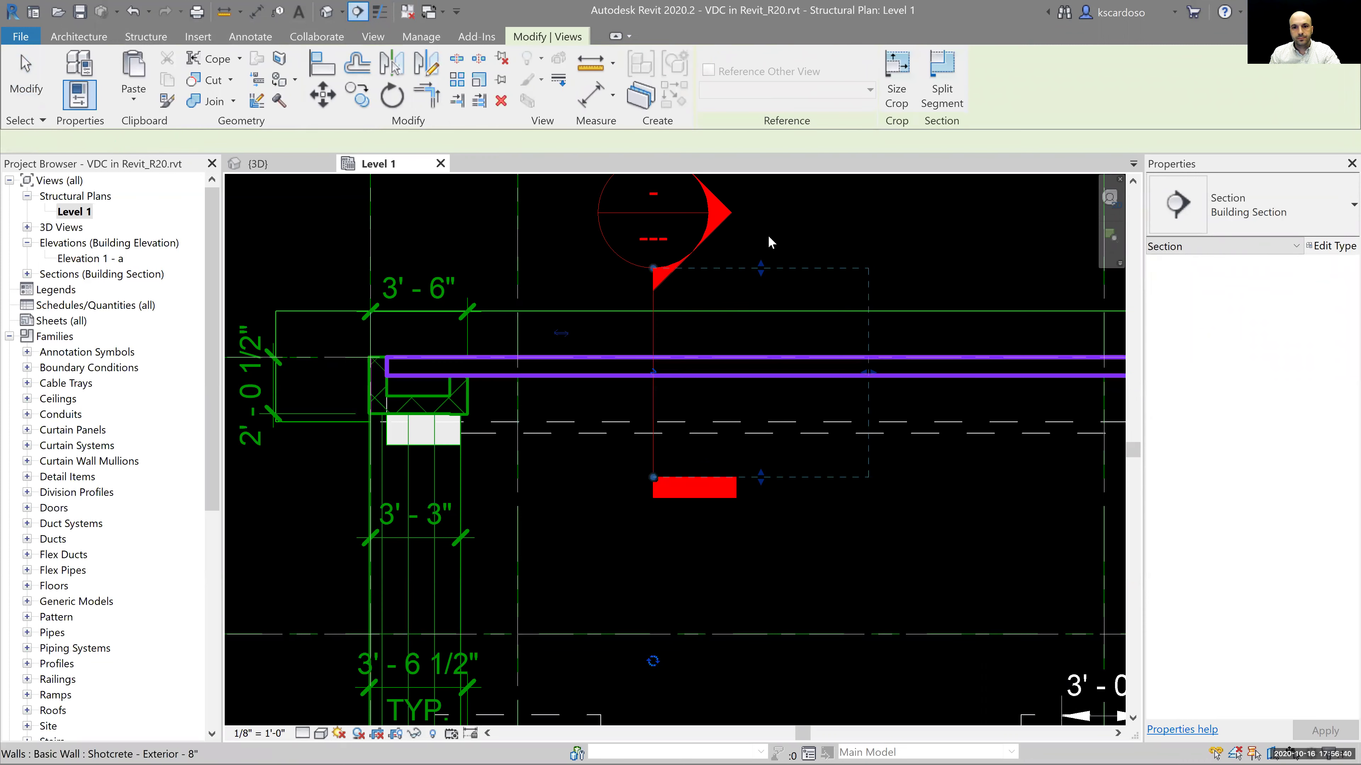
double_click(730, 215)
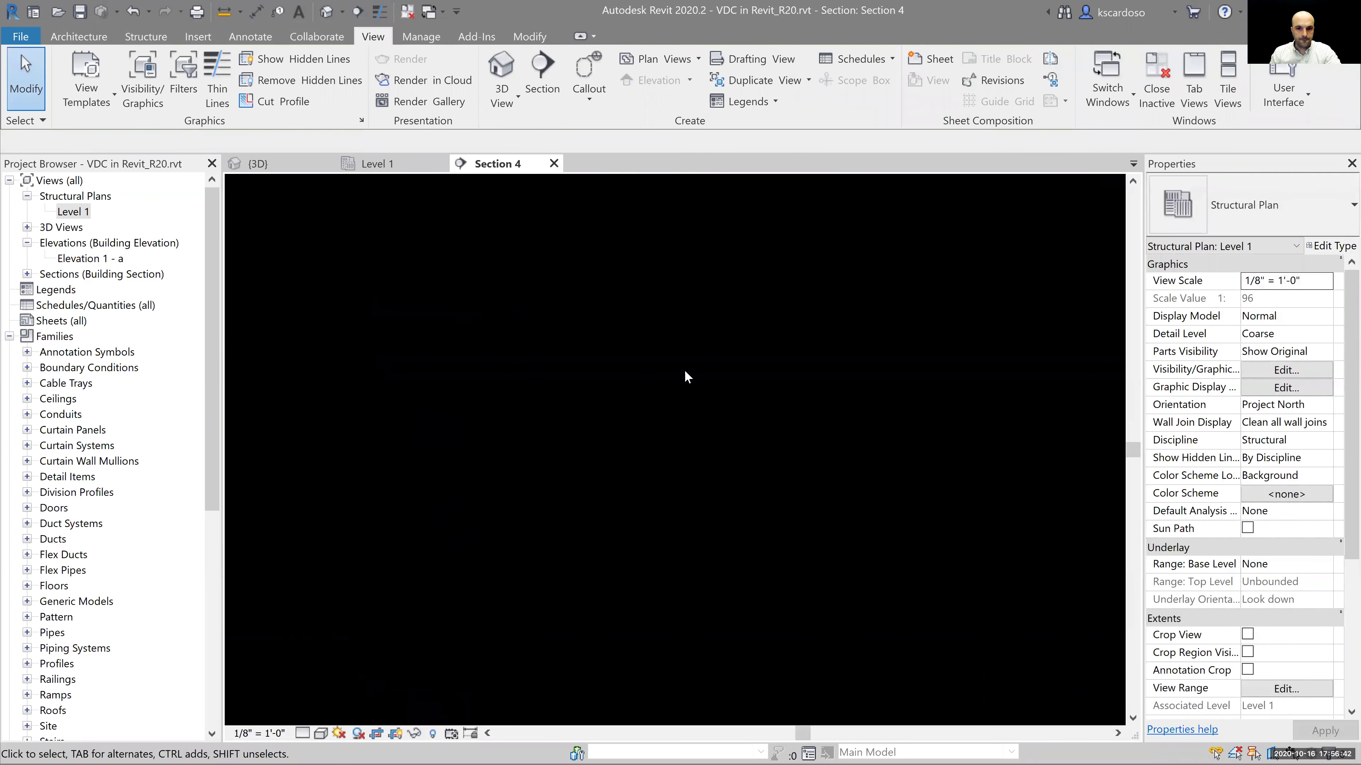
Set the section view's scale to 1/2" = 1'-0" and its detail level to Fine.
click(260, 733)
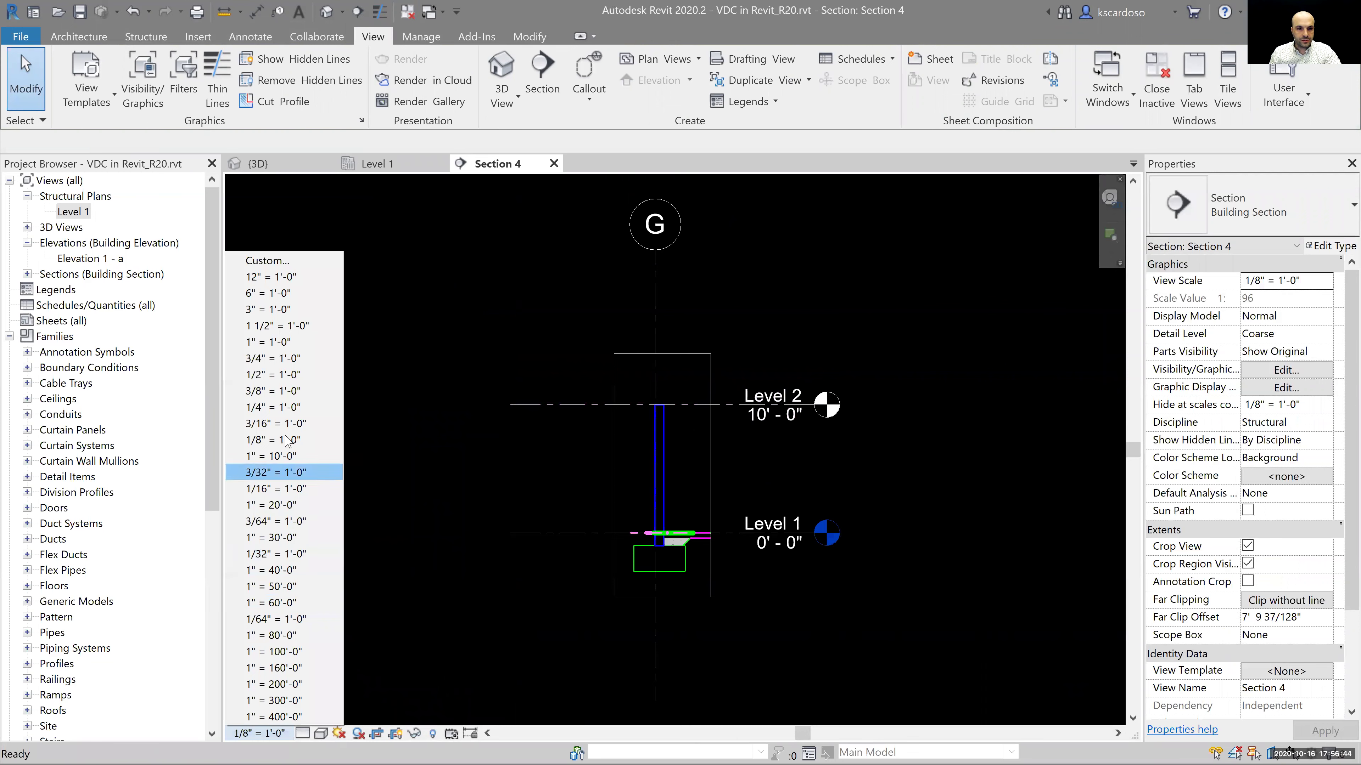
click(273, 374)
click(303, 732)
click(320, 717)
scroll(680, 551, up, 1)
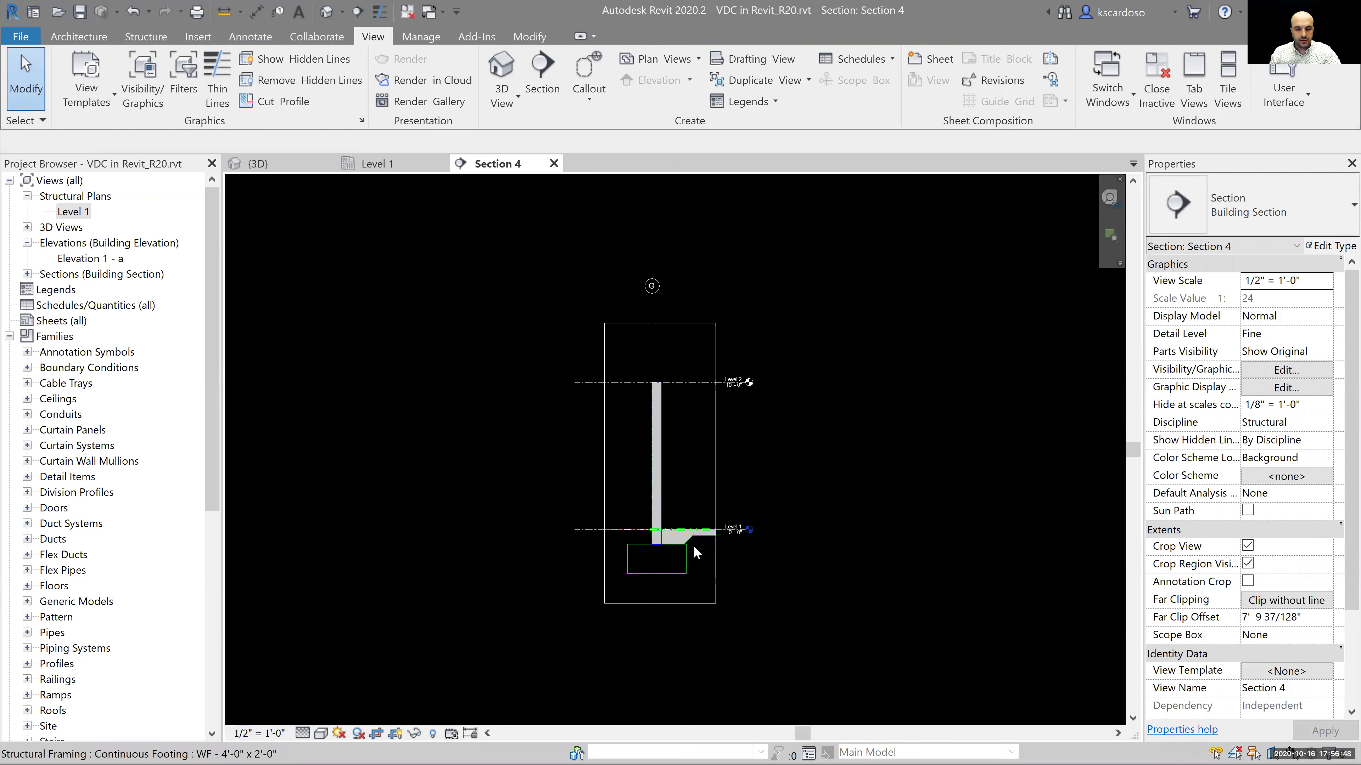
scroll(696, 552, up, 5)
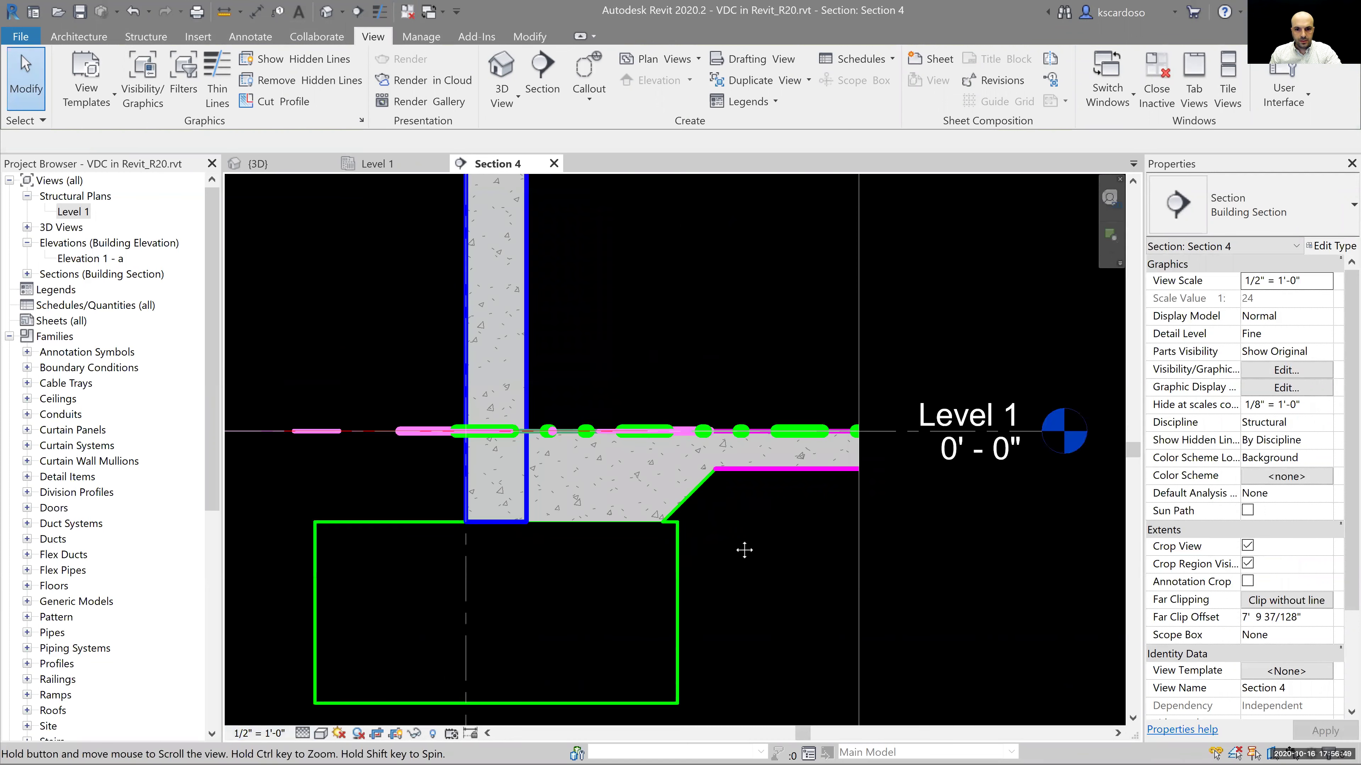
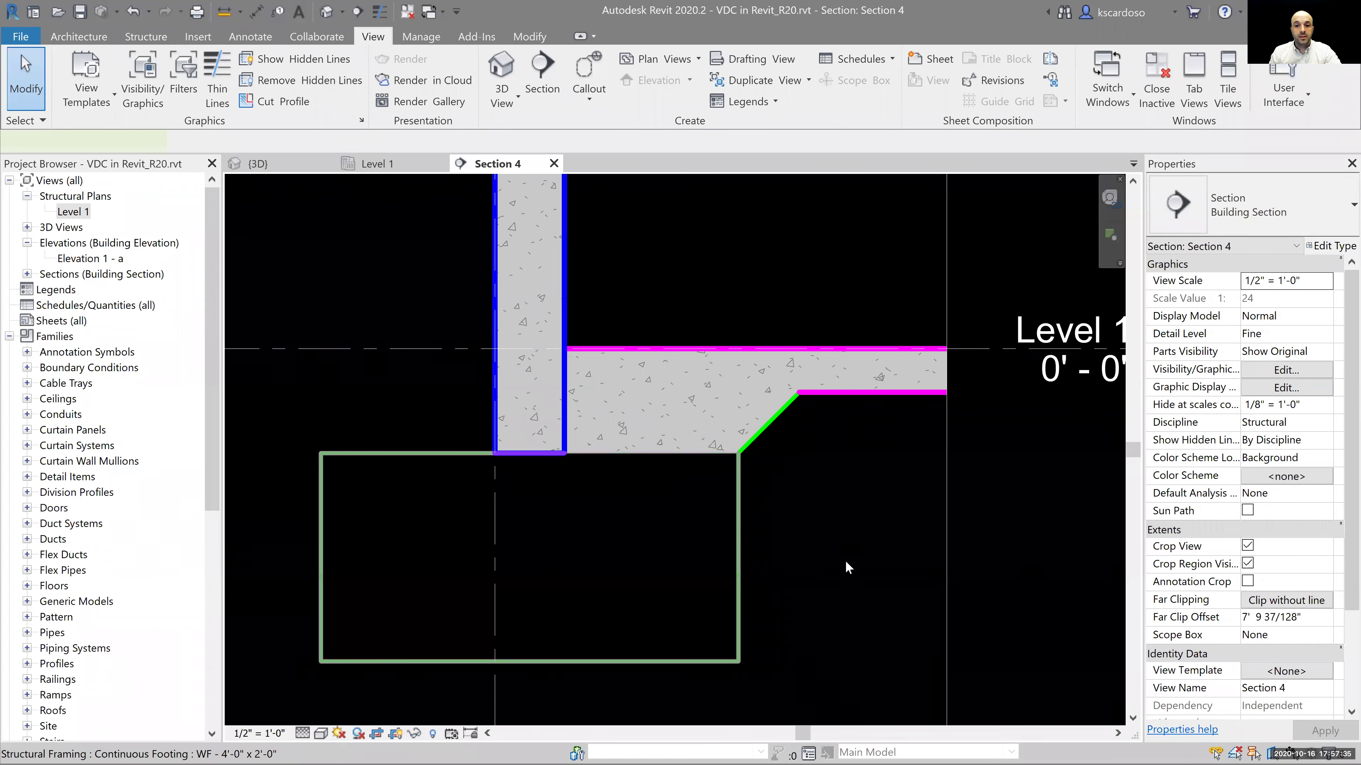
Examine the footing, shotcrete wall, thickened slab edge and slab in the section by selecting them, and clear the selection.
click(739, 568)
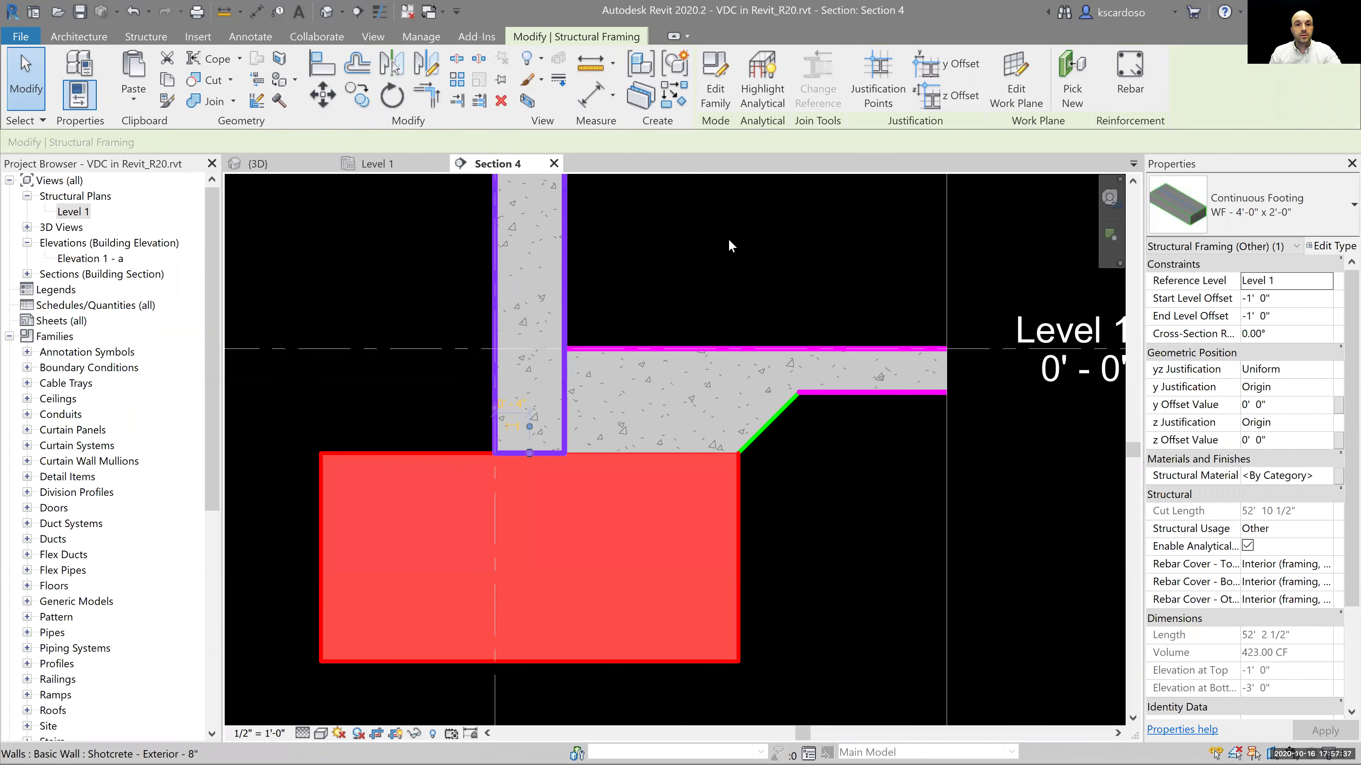
click(728, 238)
click(765, 415)
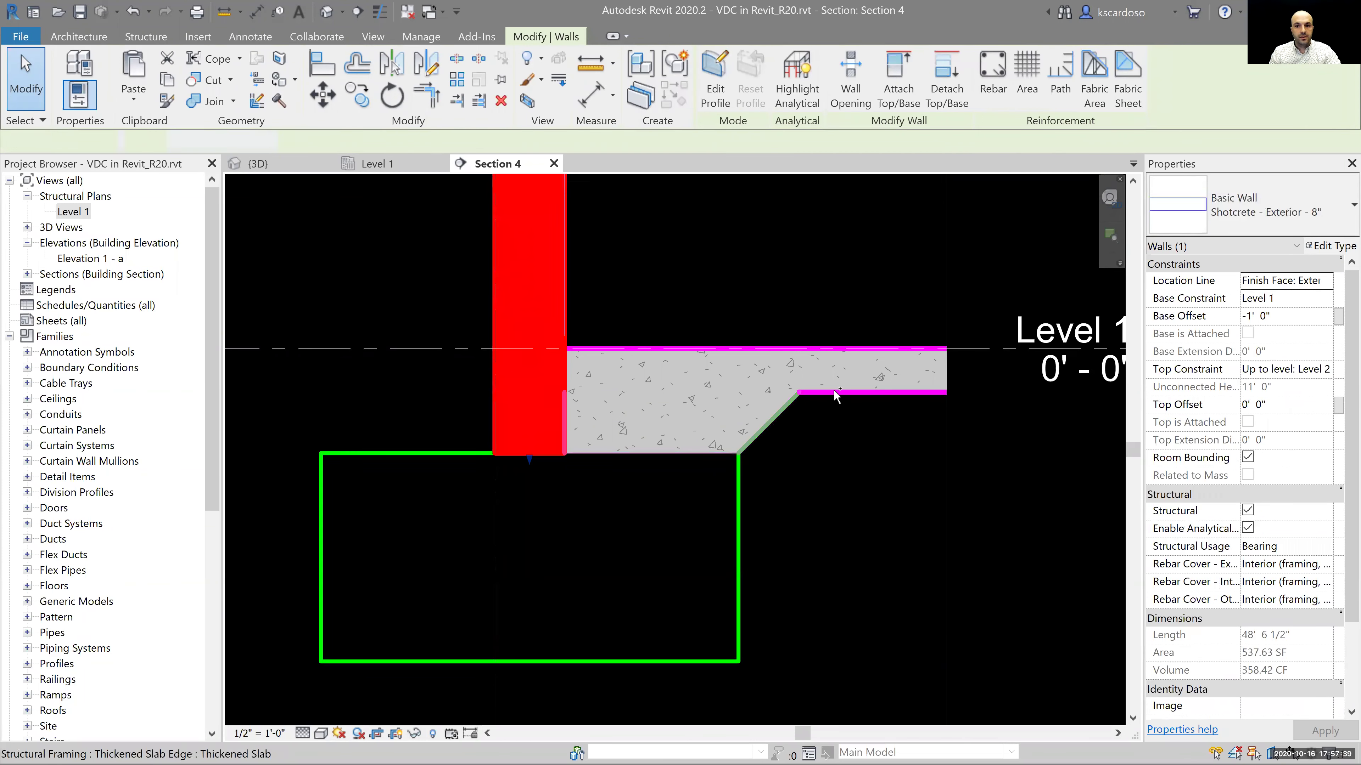
ctrl+click(845, 286)
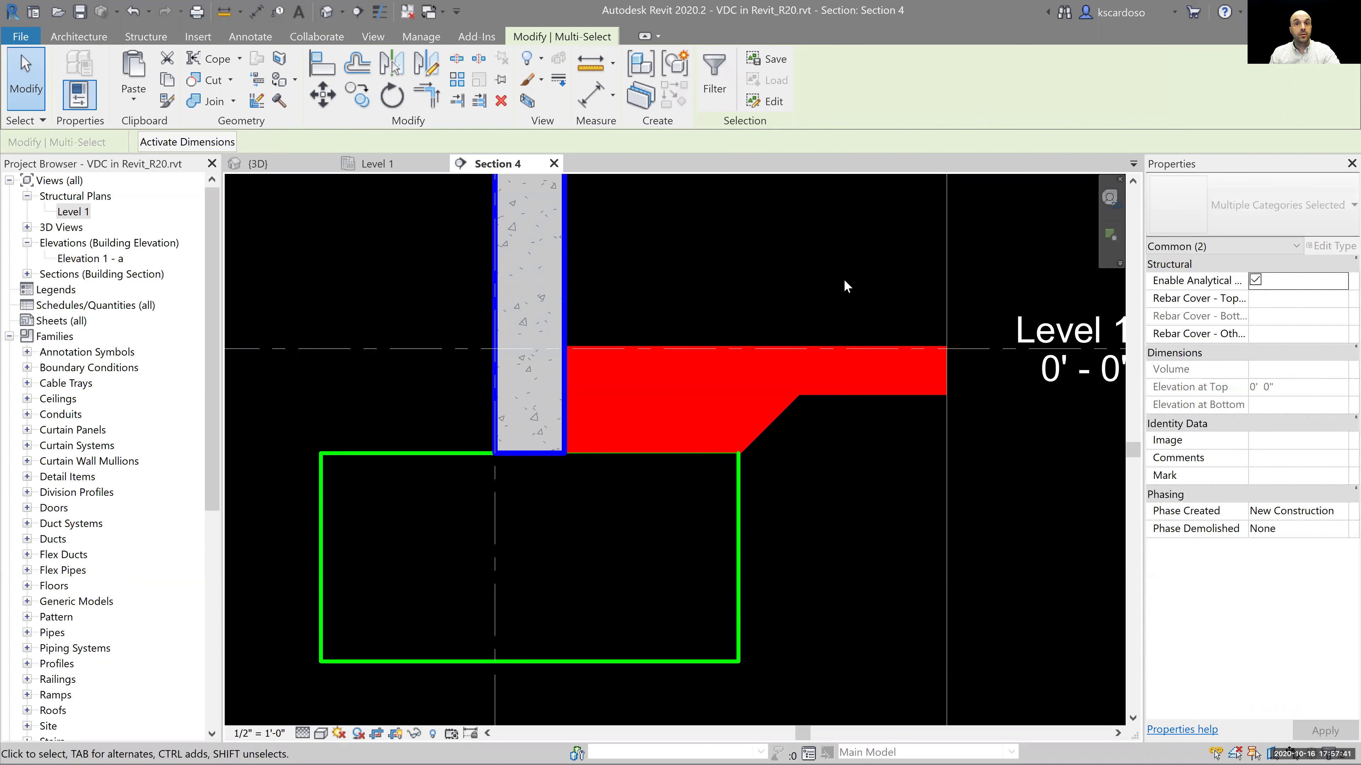
key(Escape)
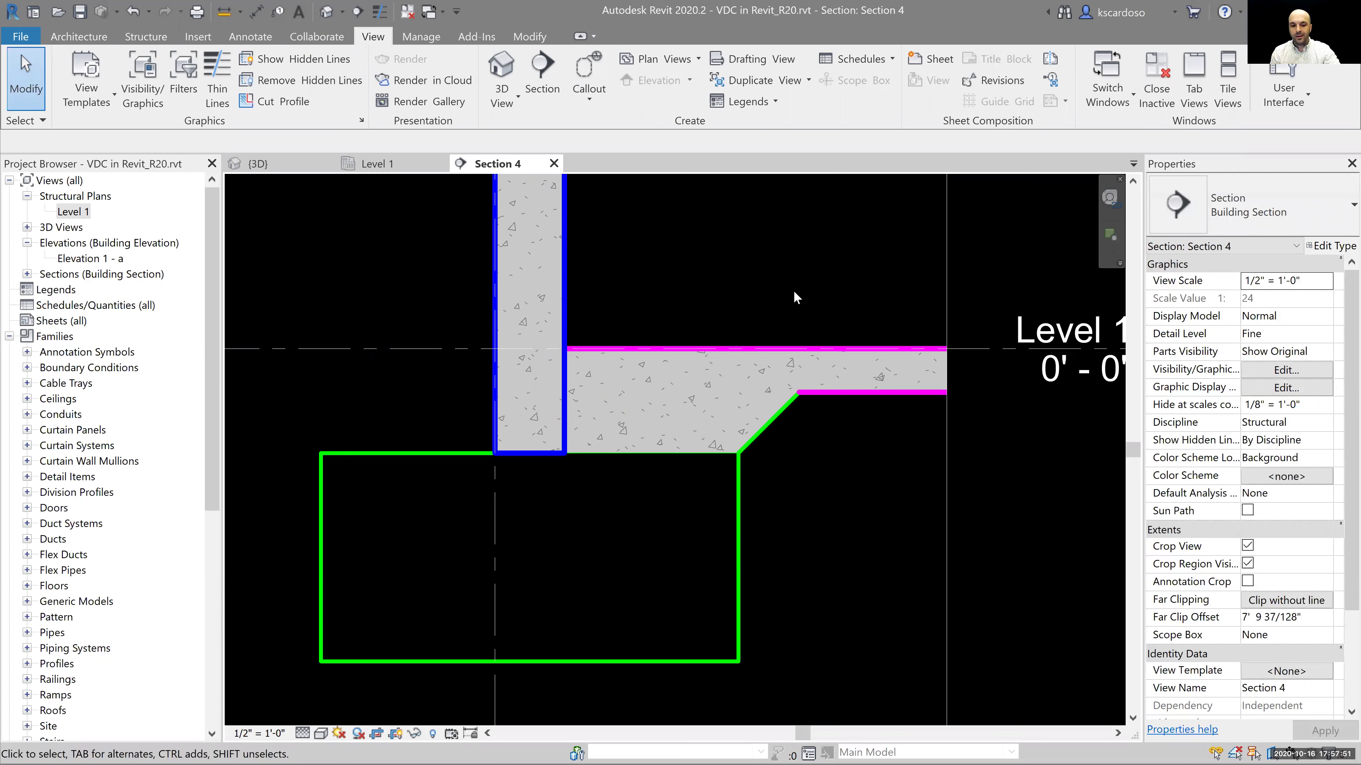
In the 3D view, clear the surface transparency override on the Floors category.
key(ctrl+Tab)
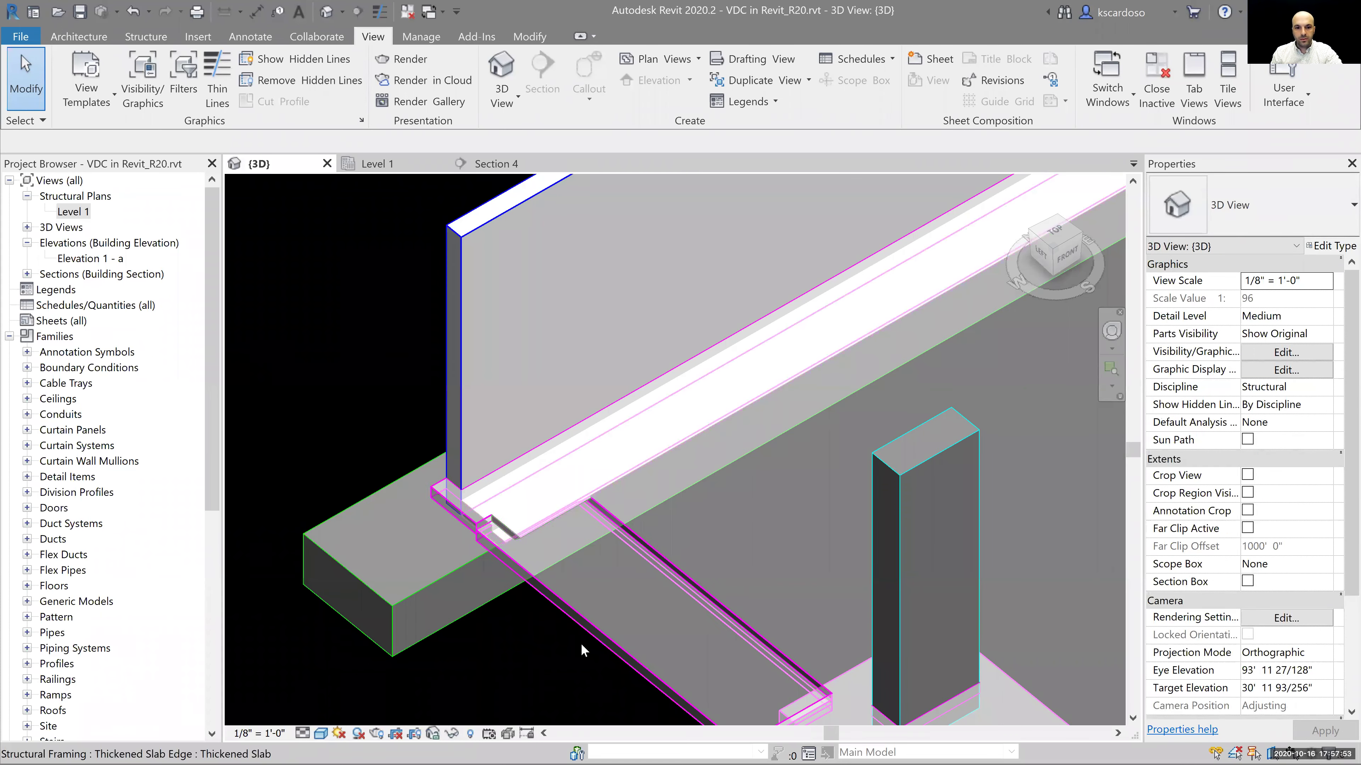
middle_drag(632, 624, 692, 577)
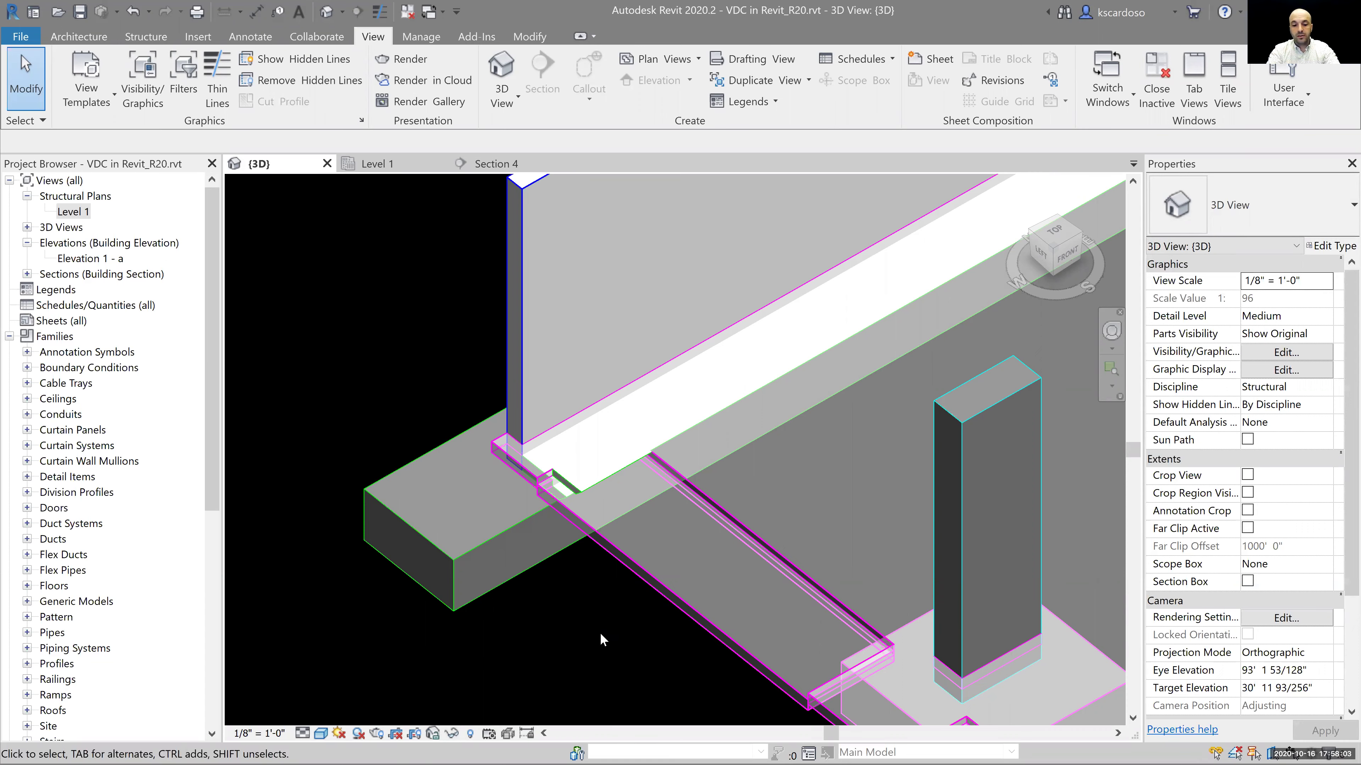
key(v)
key(v)
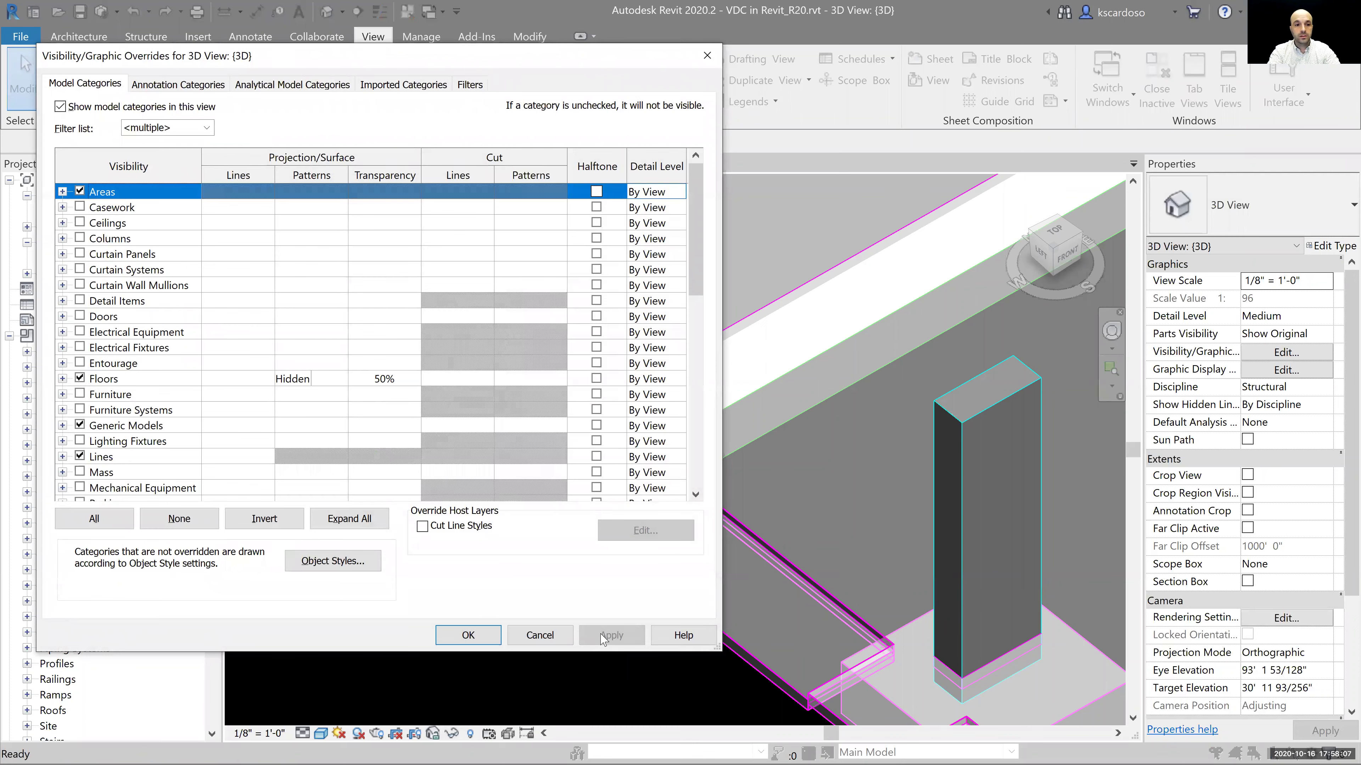
key(f)
click(383, 379)
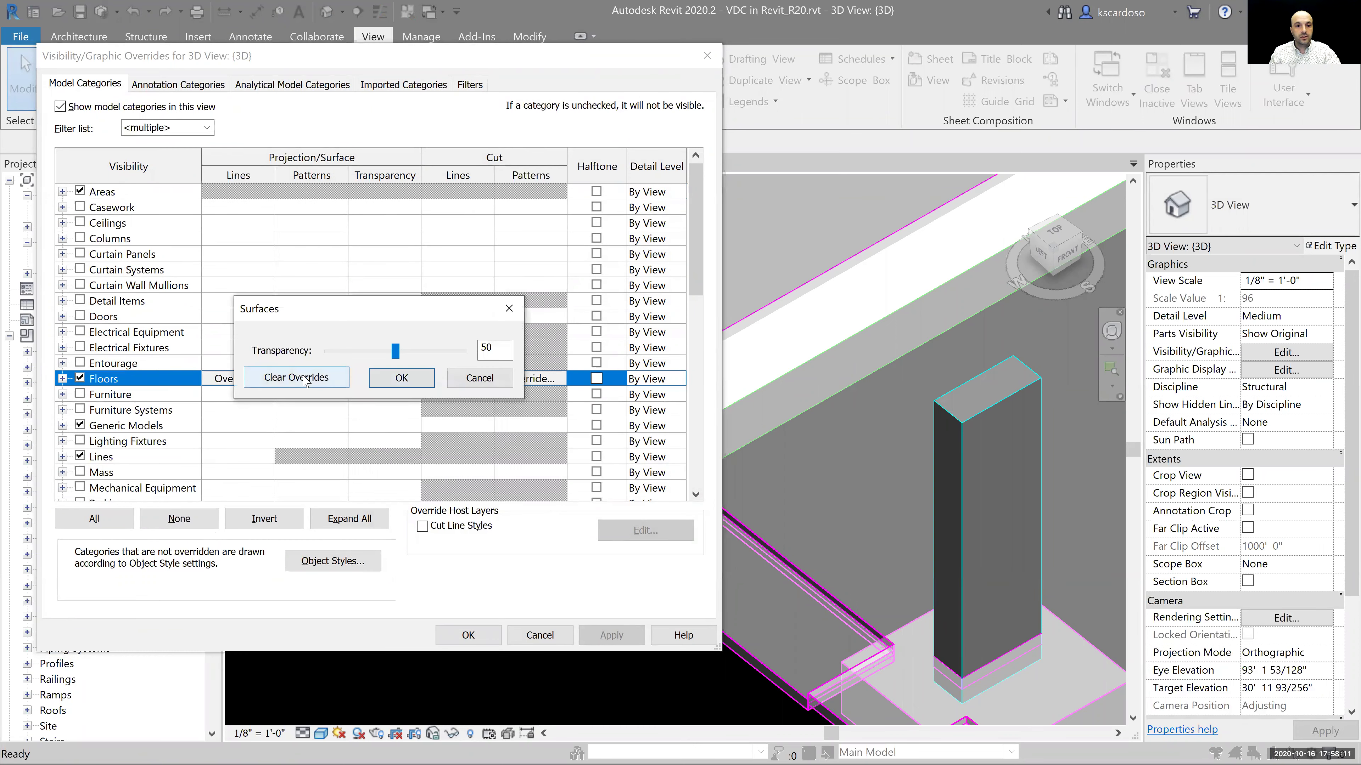
click(304, 378)
click(407, 381)
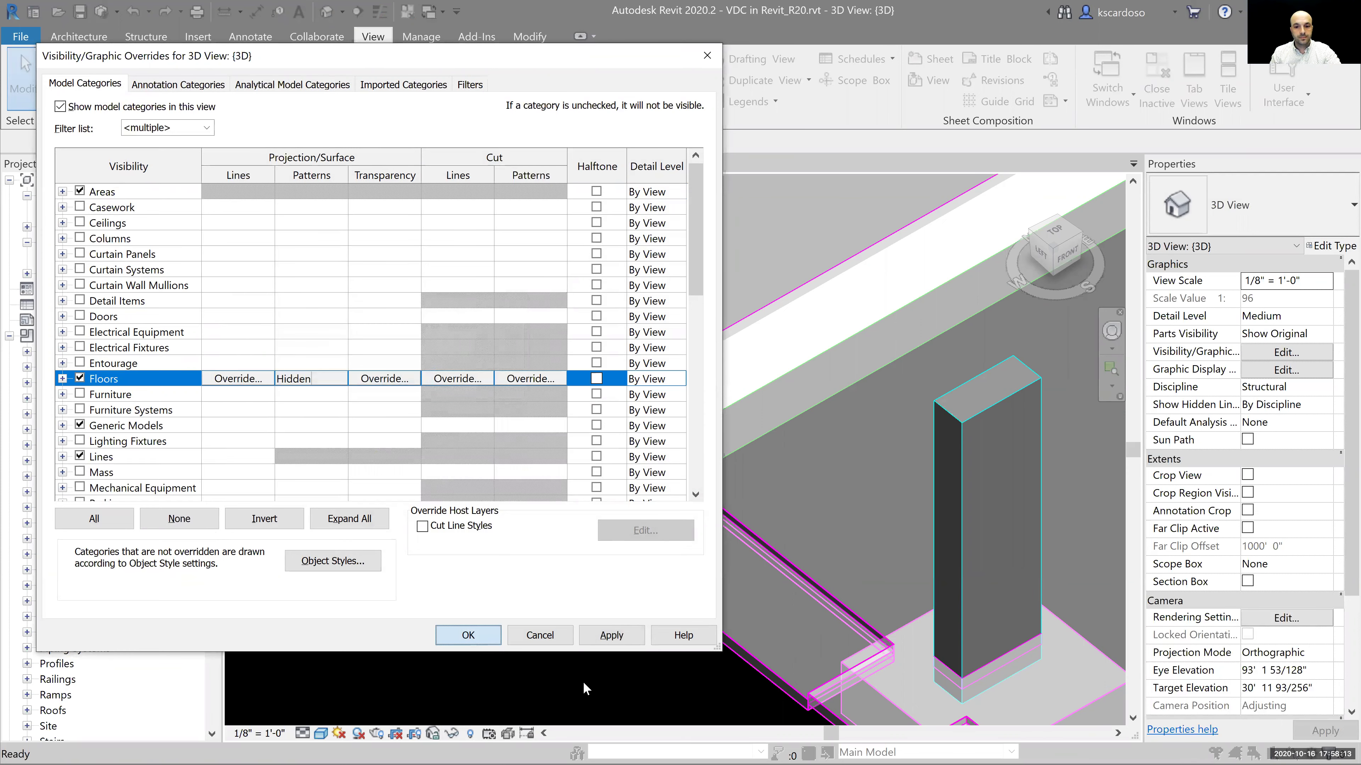
key(Return)
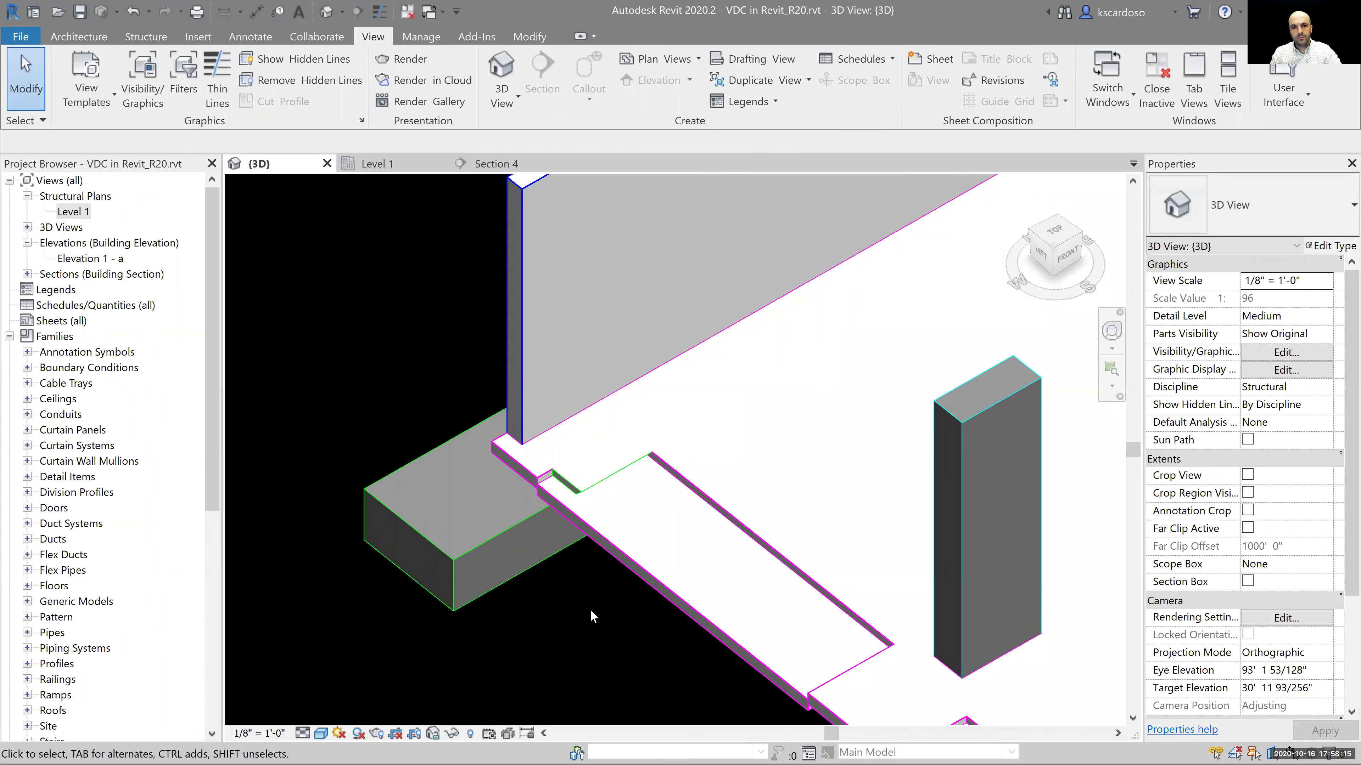
Trim the long thickened slab edge to the inner edge of the recessed slab beside the shotcrete wall.
scroll(592, 617, up, 2)
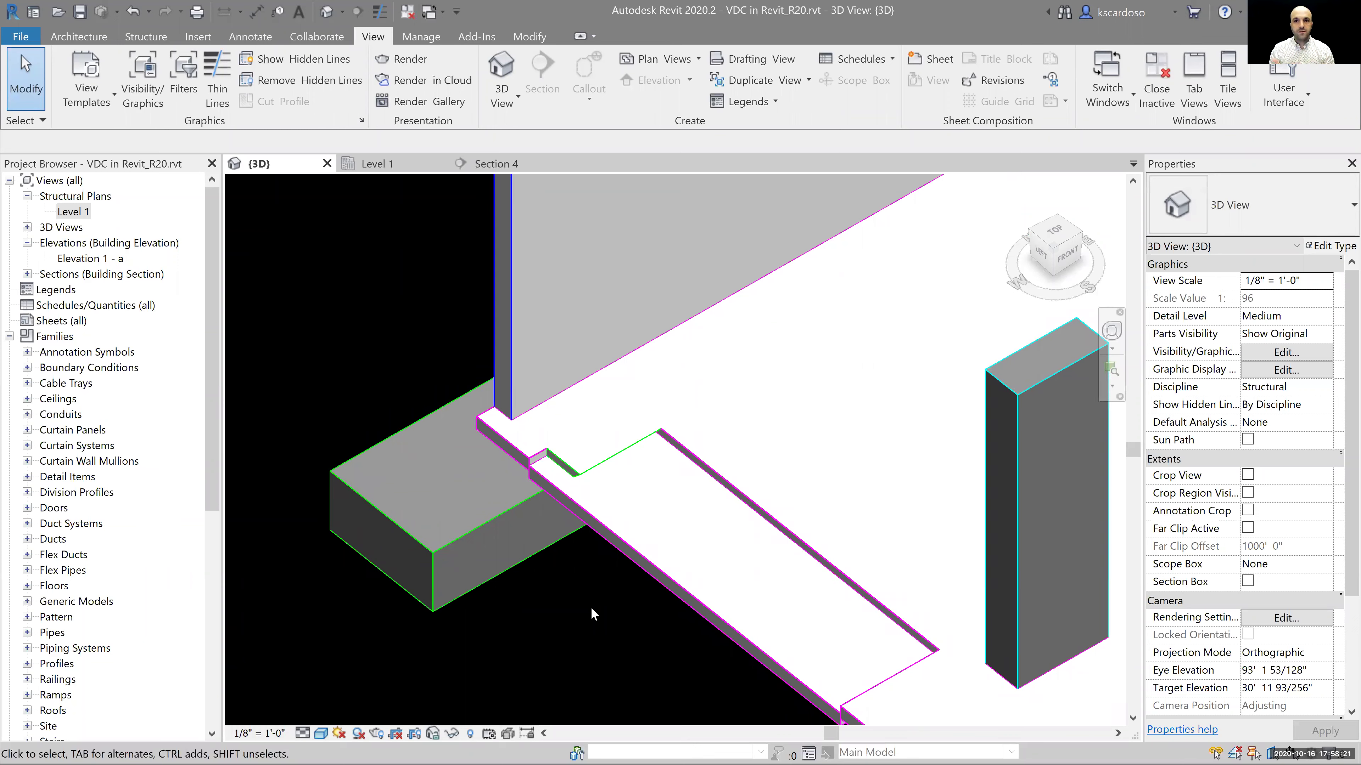
shift+middle_drag(626, 655, 638, 605)
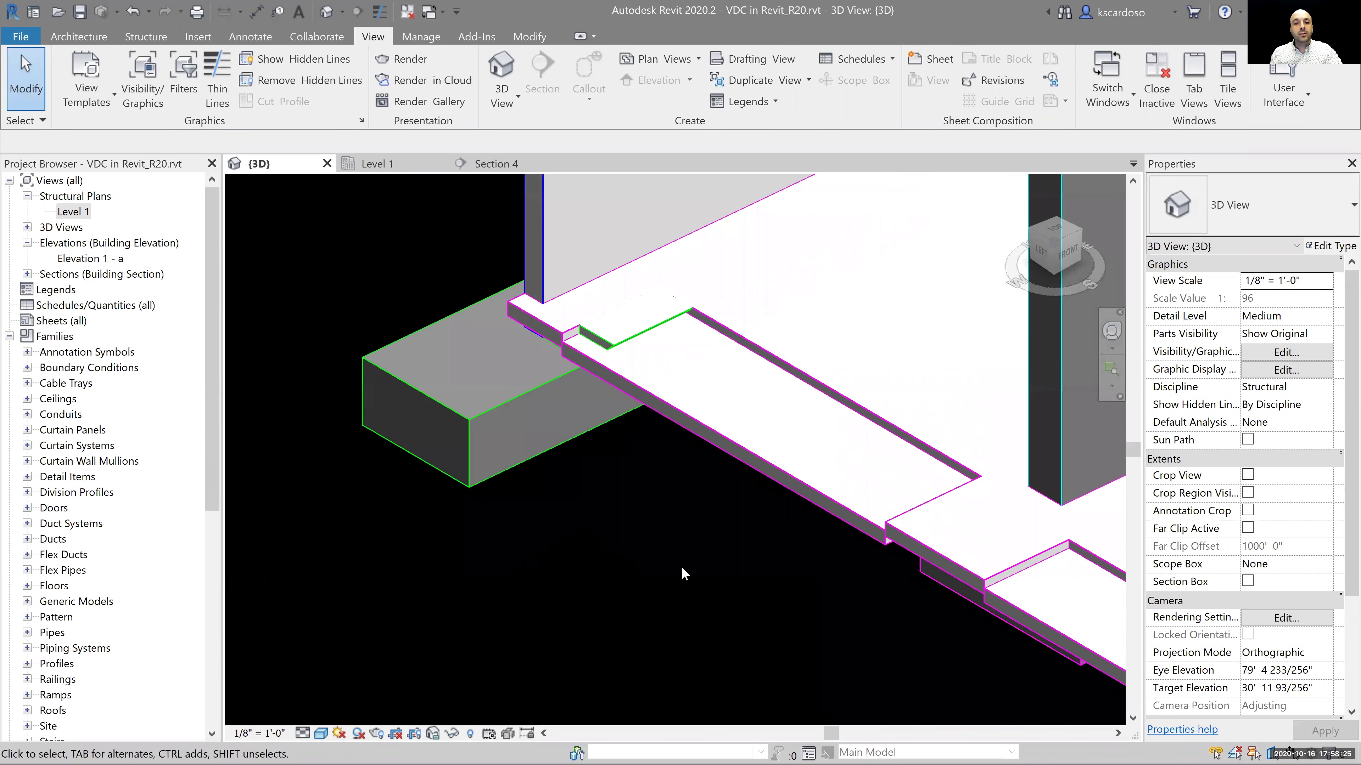
click(732, 652)
shift+middle_drag(733, 651, 750, 480)
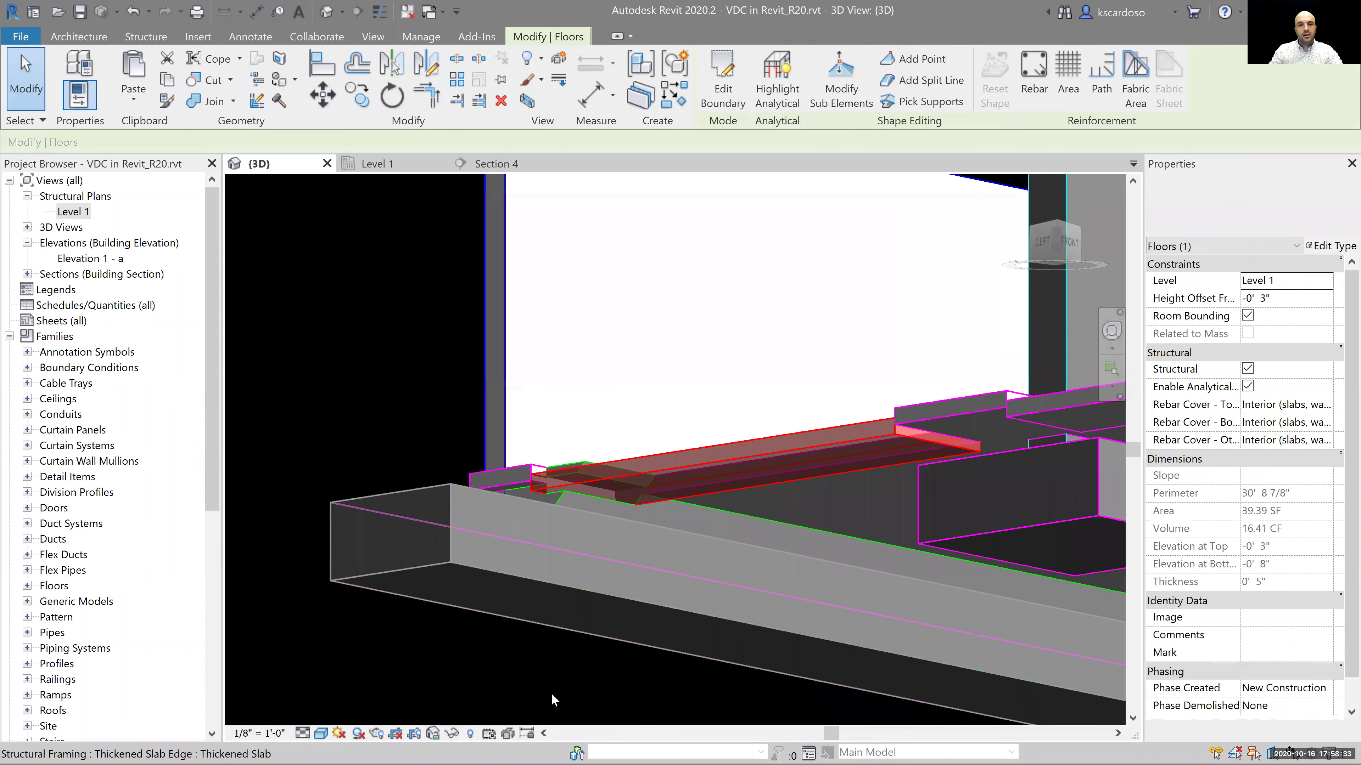
shift+middle_drag(551, 694, 552, 695)
key(t)
key(r)
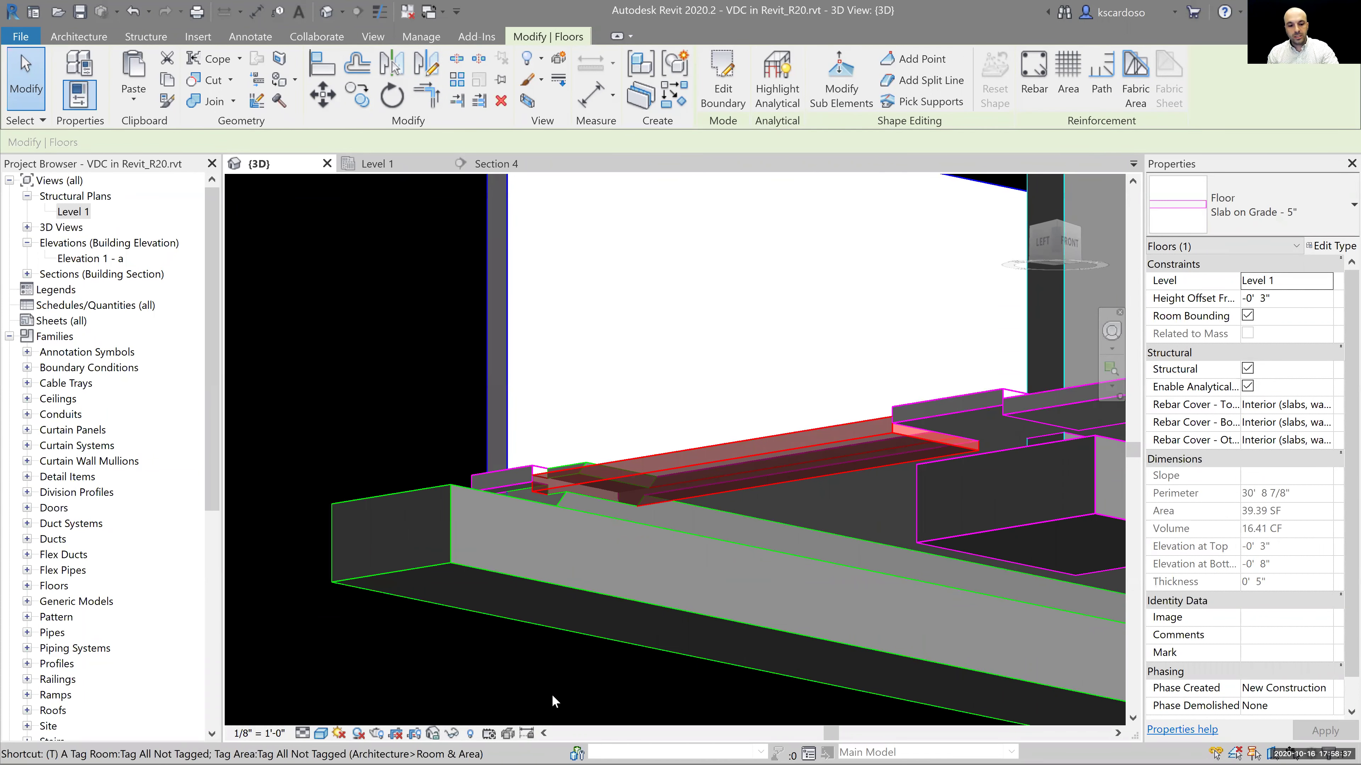
shift+middle_drag(563, 701, 568, 703)
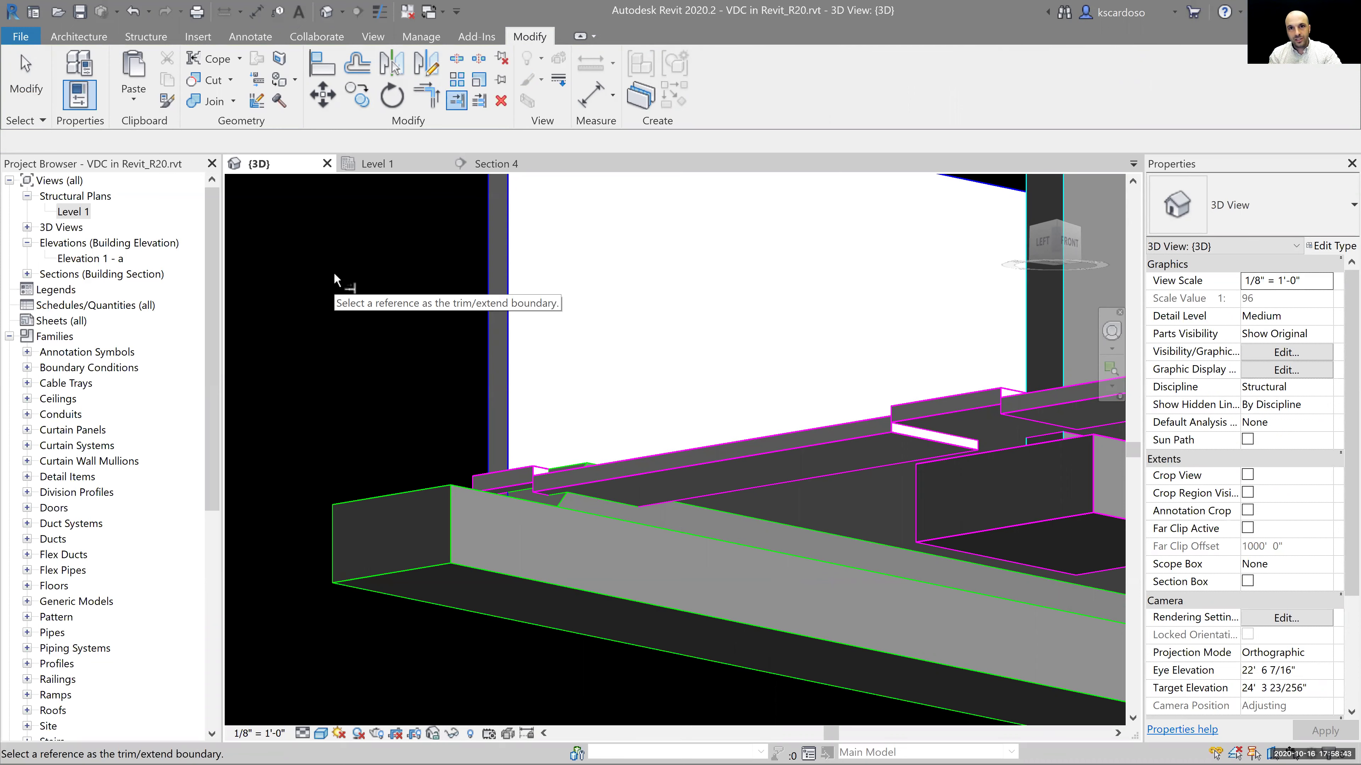
shift+middle_drag(334, 344, 758, 370)
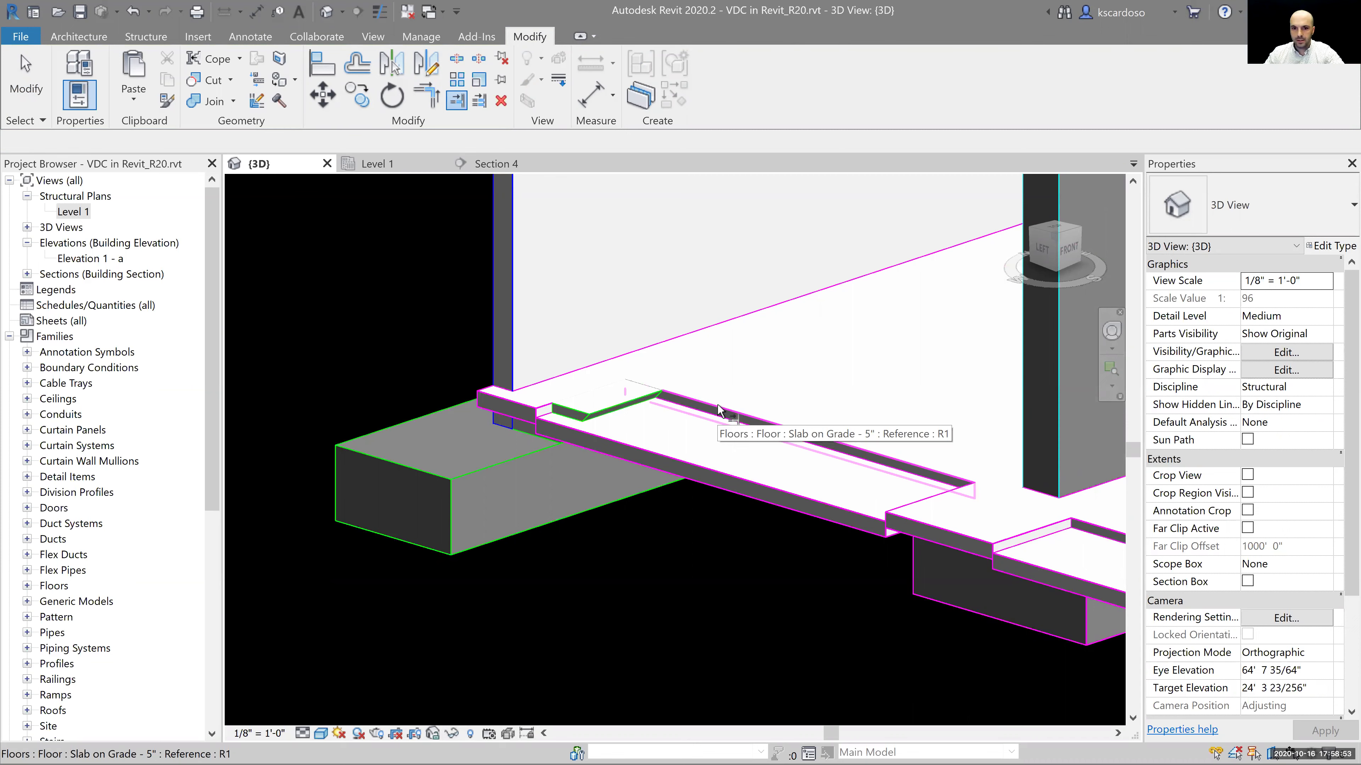
click(719, 411)
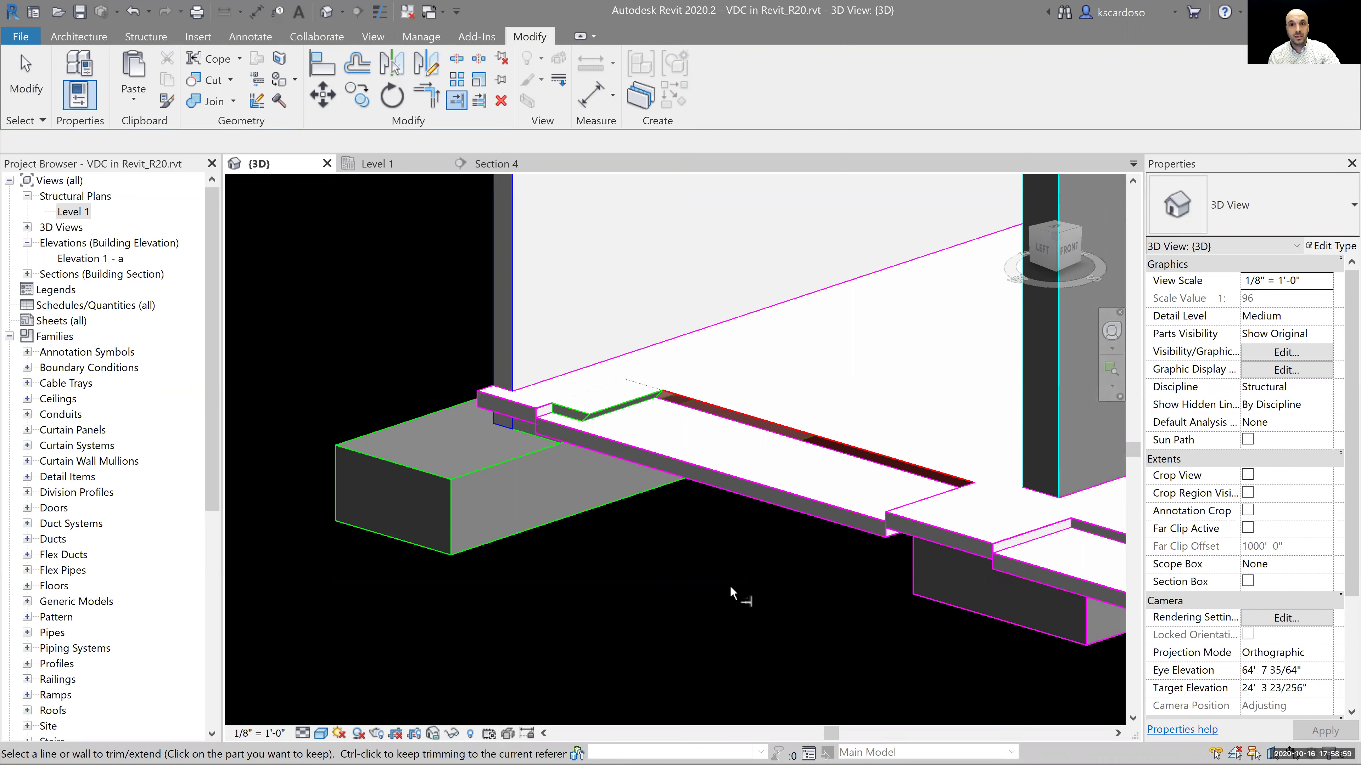
shift+middle_drag(829, 598, 873, 568)
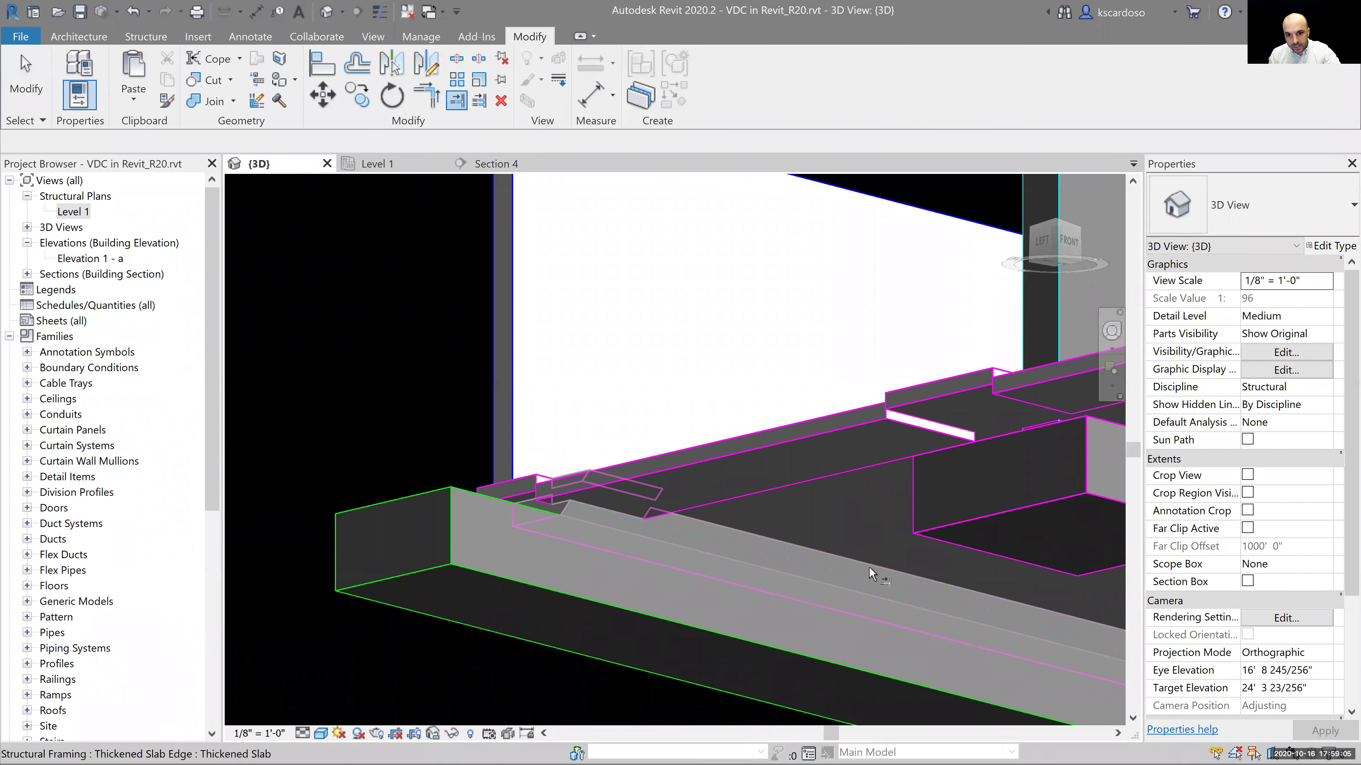
shift+middle_drag(392, 403, 493, 566)
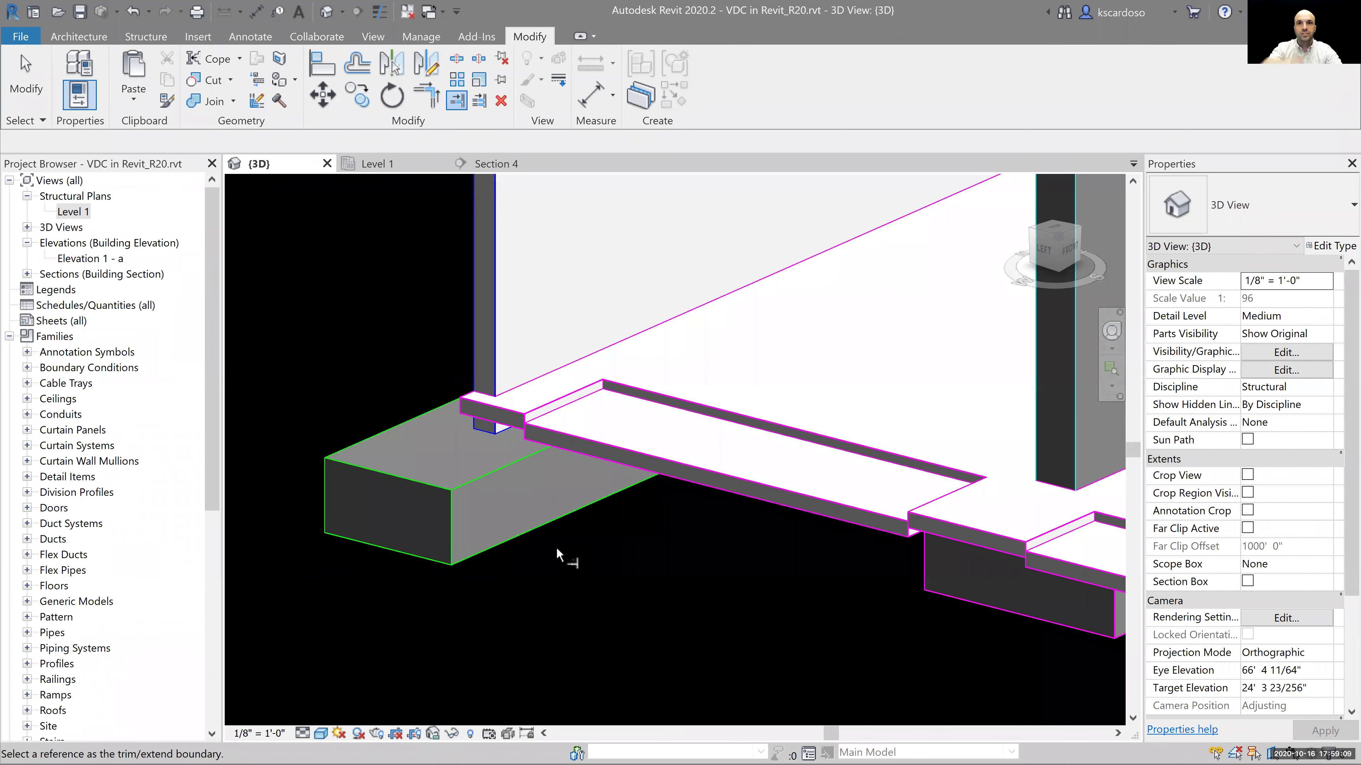
Place a Thickened Slab edge by picking the short slab edge at the end of the shotcrete wall, above the wall footing.
middle_drag(744, 610, 674, 701)
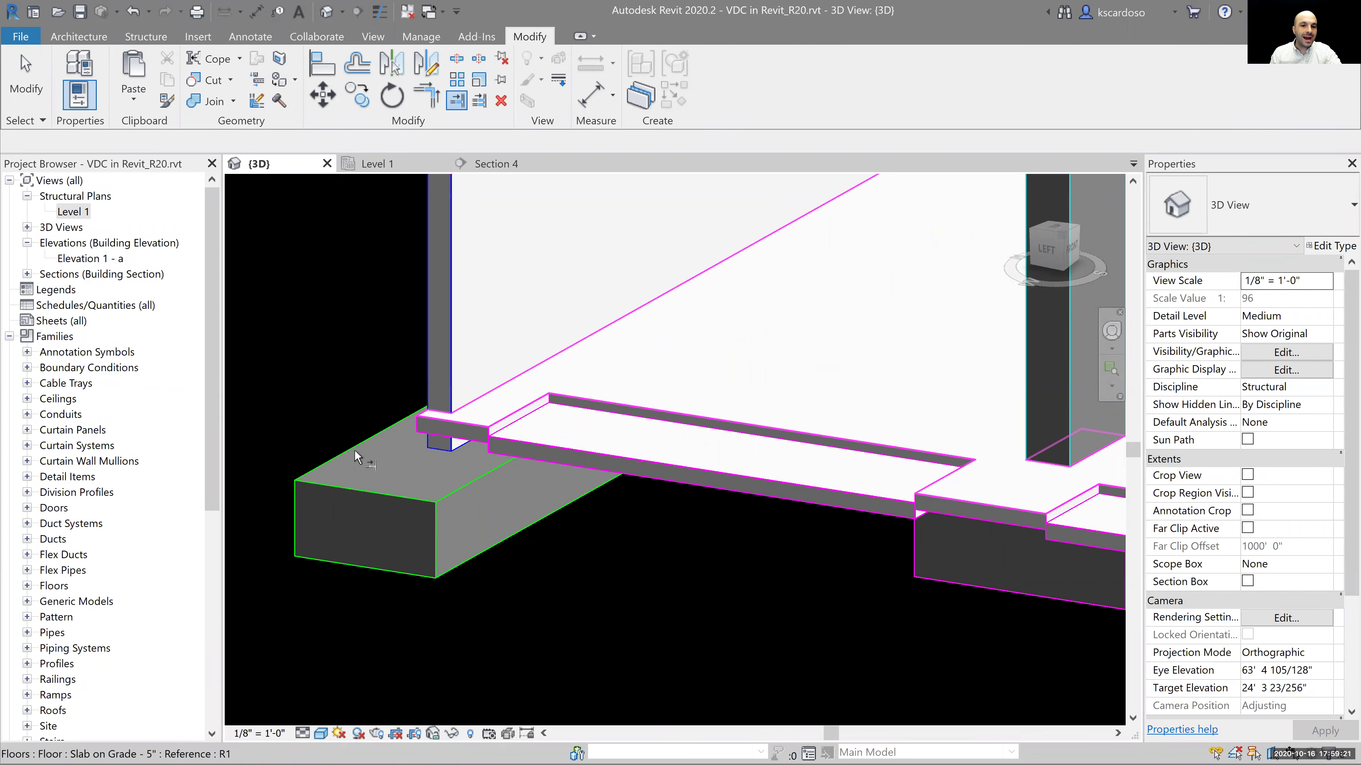
shift+middle_drag(634, 602, 644, 540)
scroll(438, 463, up, 2)
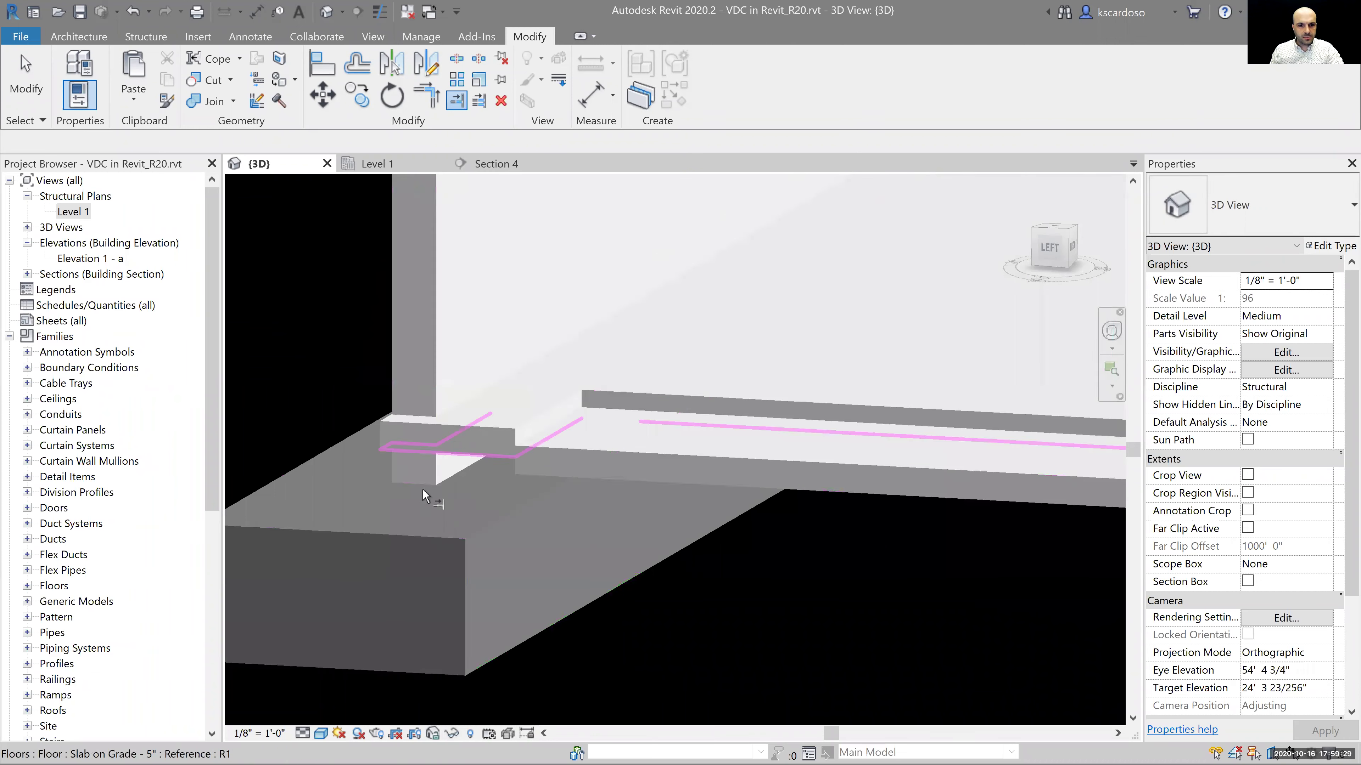
shift+middle_drag(723, 653, 530, 417)
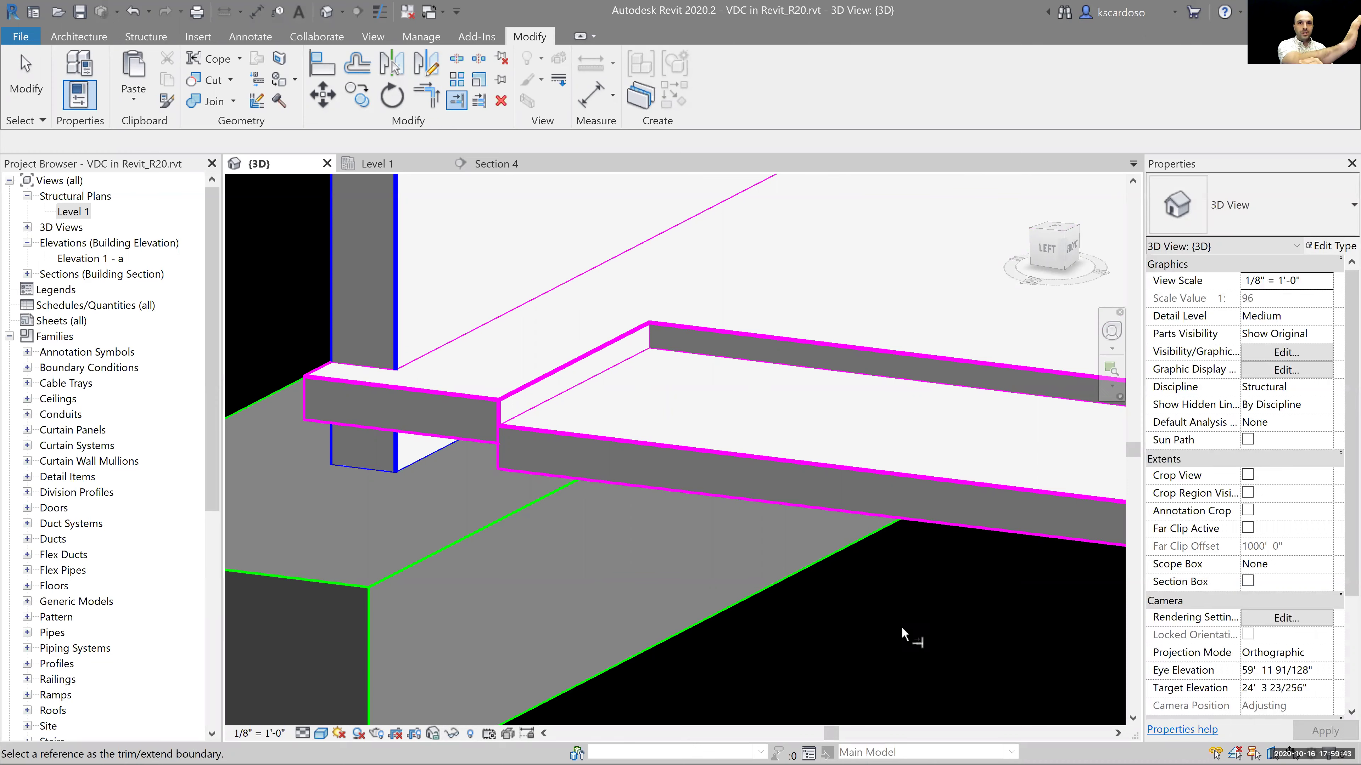
key(b)
key(m)
scroll(434, 340, down, 3)
shift+middle_drag(434, 340, 481, 405)
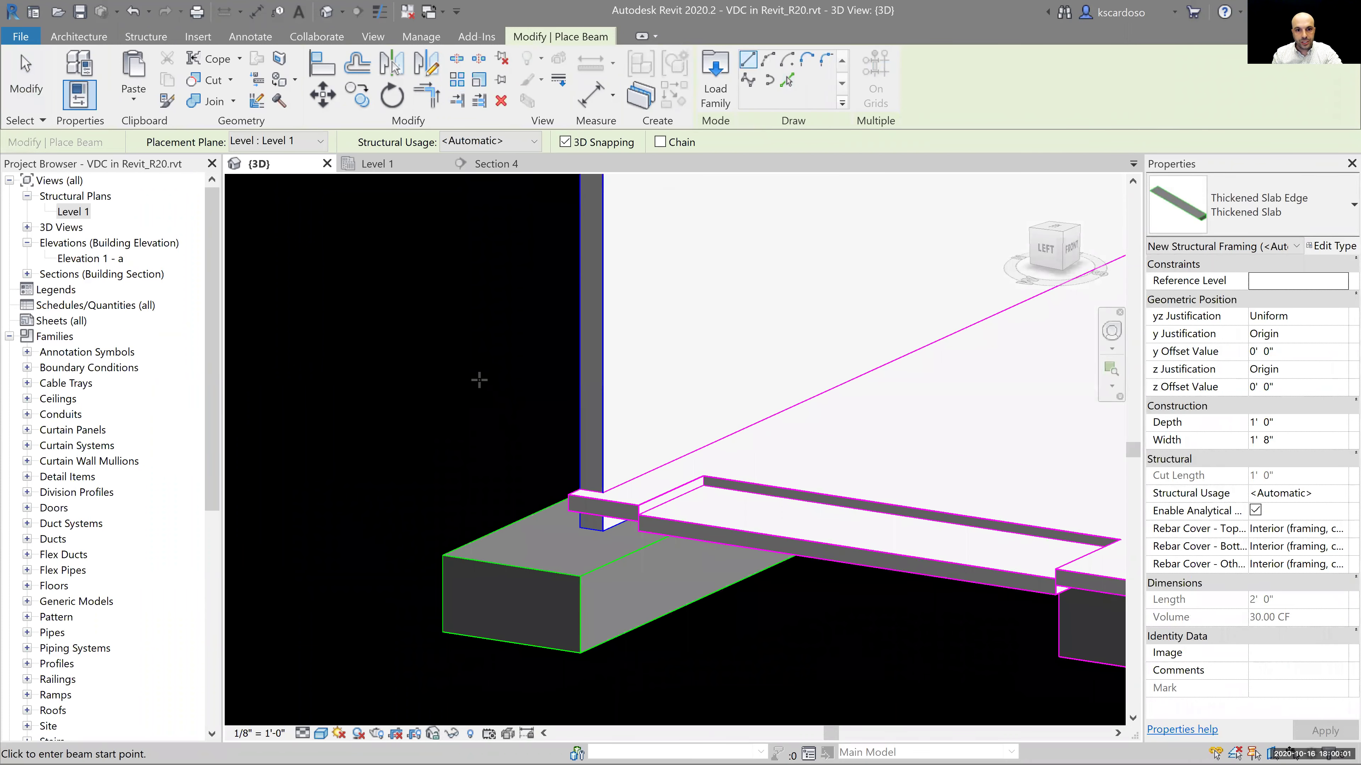
click(788, 82)
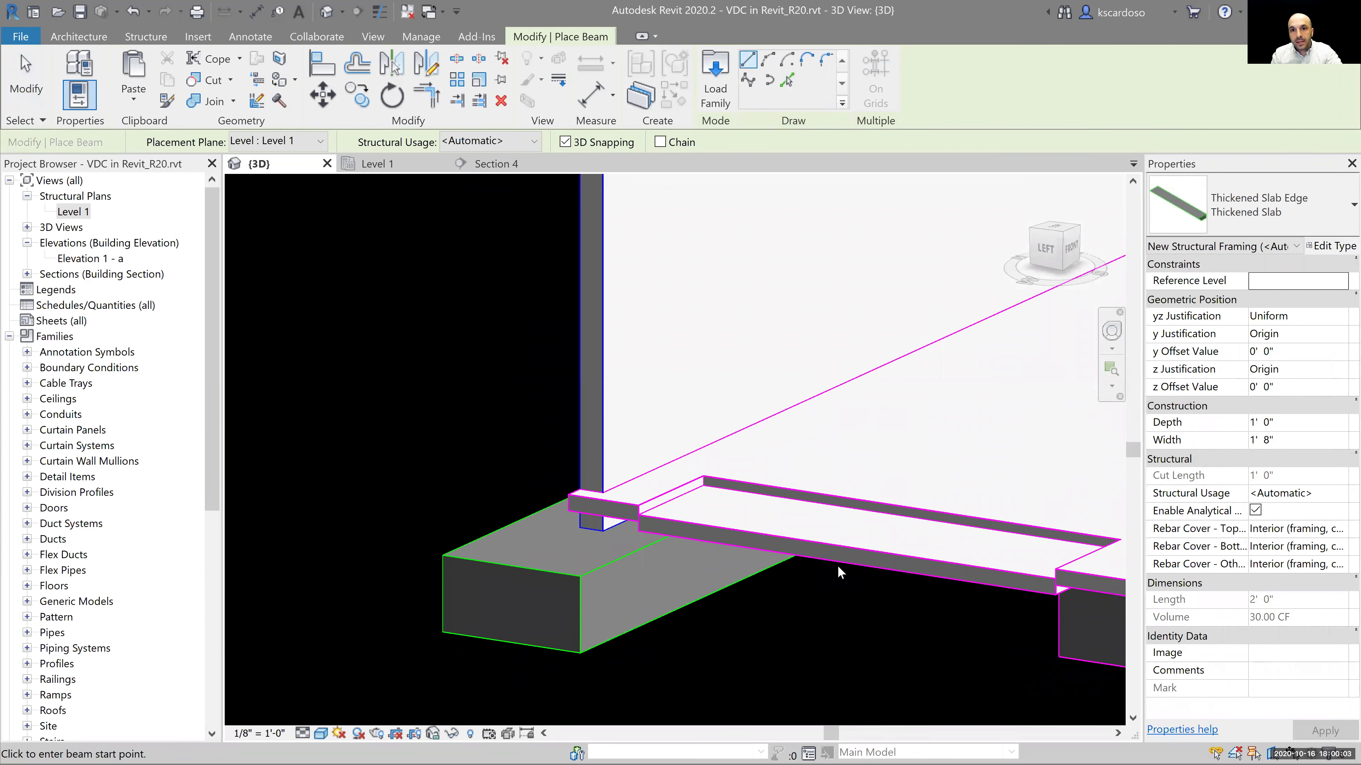
middle_drag(814, 640, 719, 592)
scroll(666, 564, up, 3)
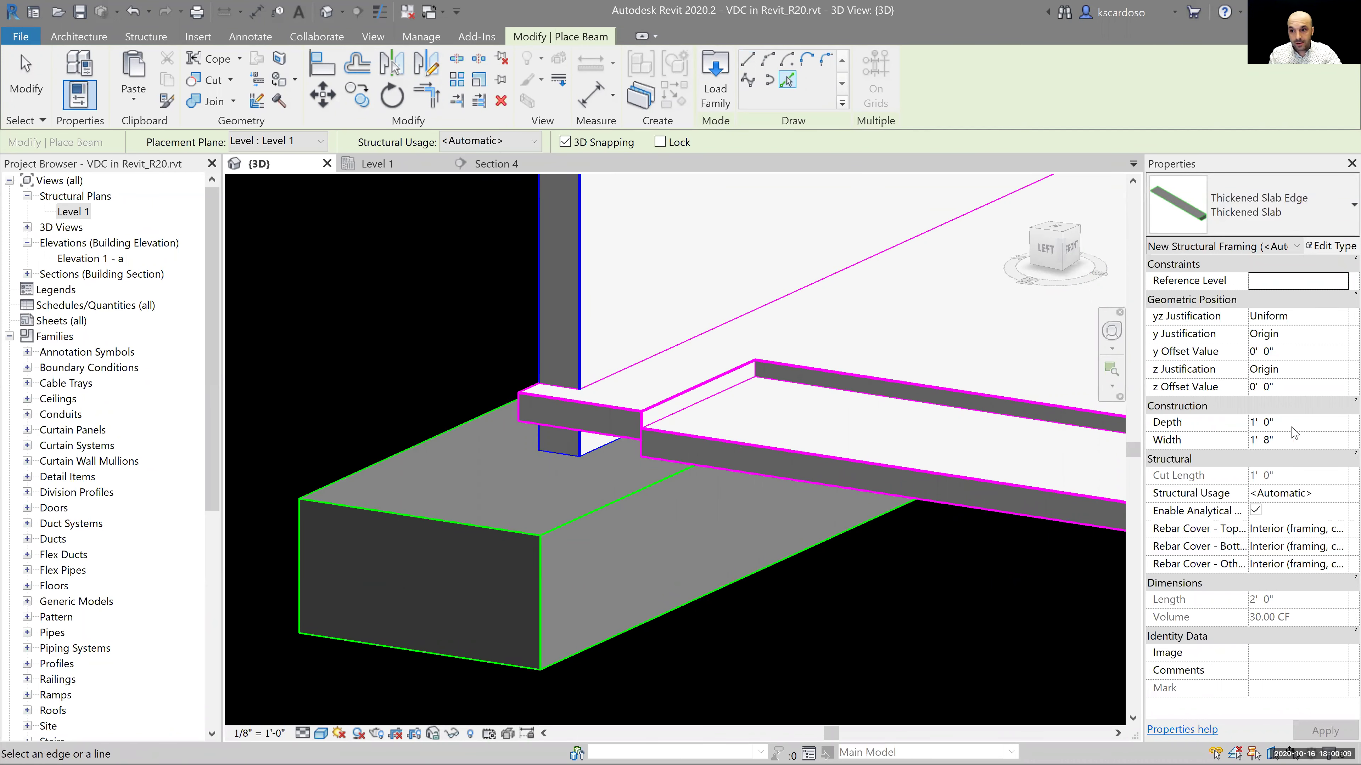
click(623, 409)
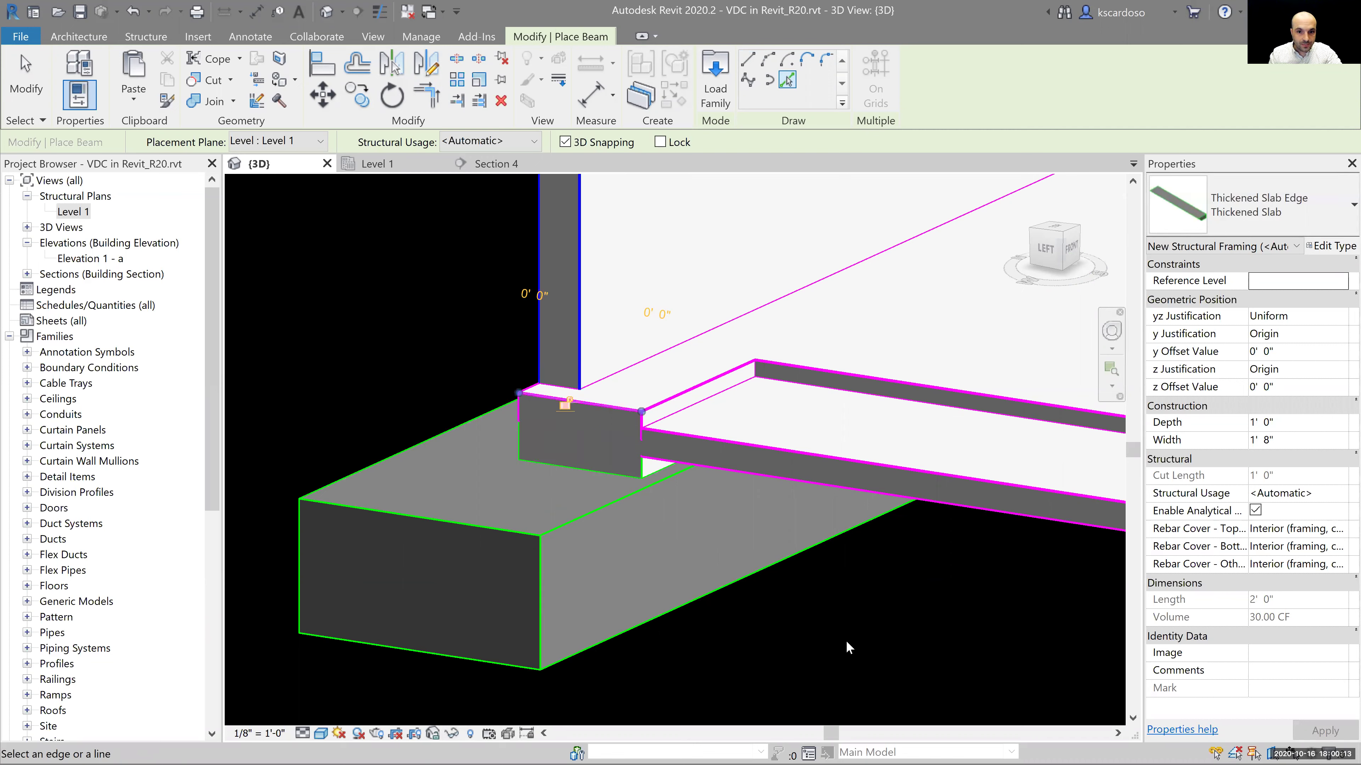
key(Escape)
key(Escape)
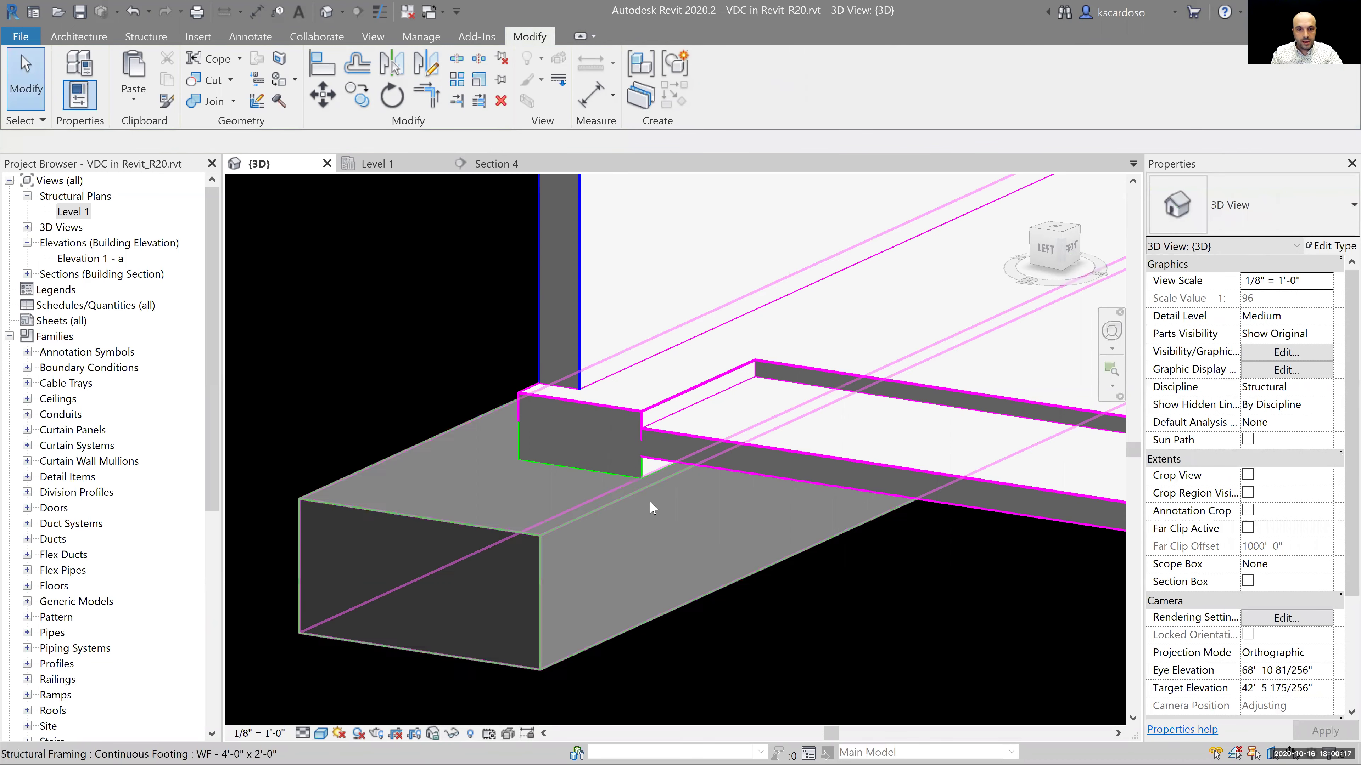
Set the width of the short thickened slab edge at the wall end to 3' 6".
click(923, 638)
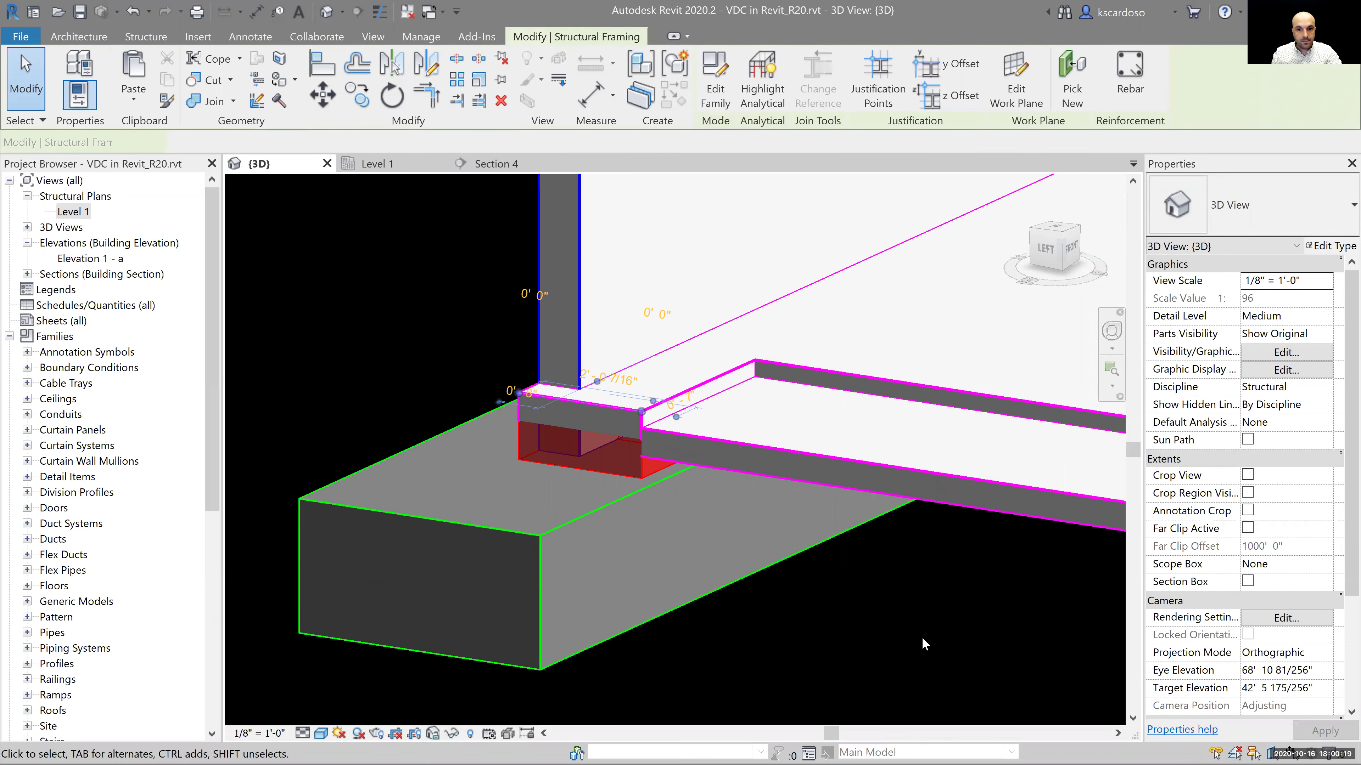
shift+middle_drag(948, 668, 825, 561)
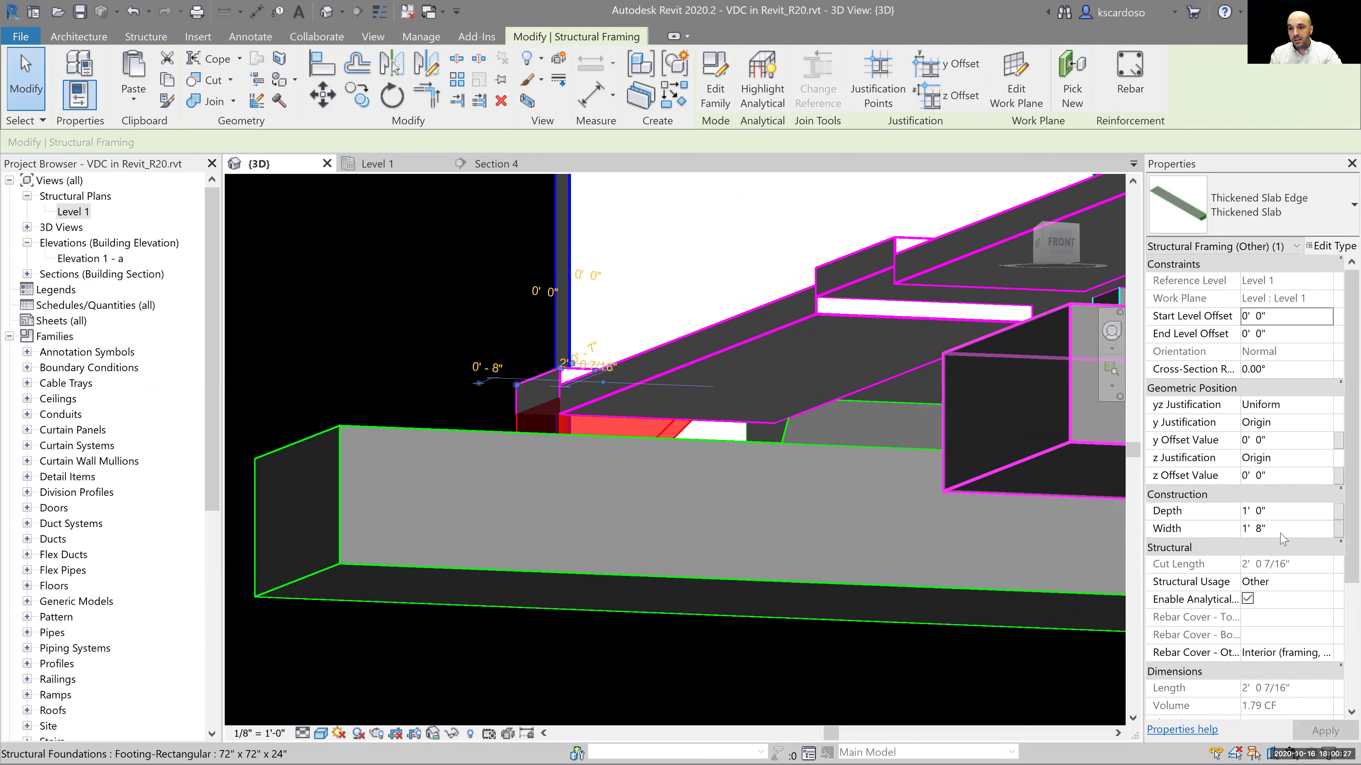
click(1305, 531)
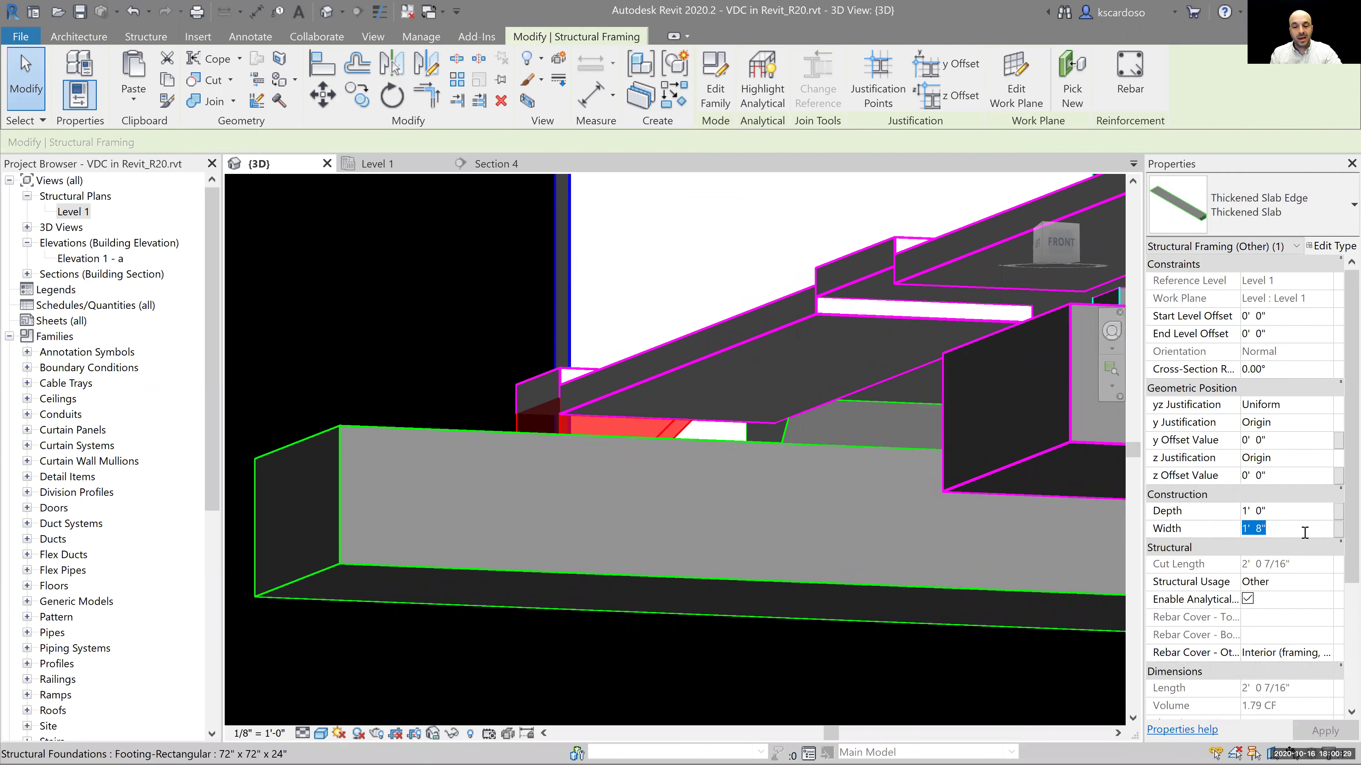
text(3)
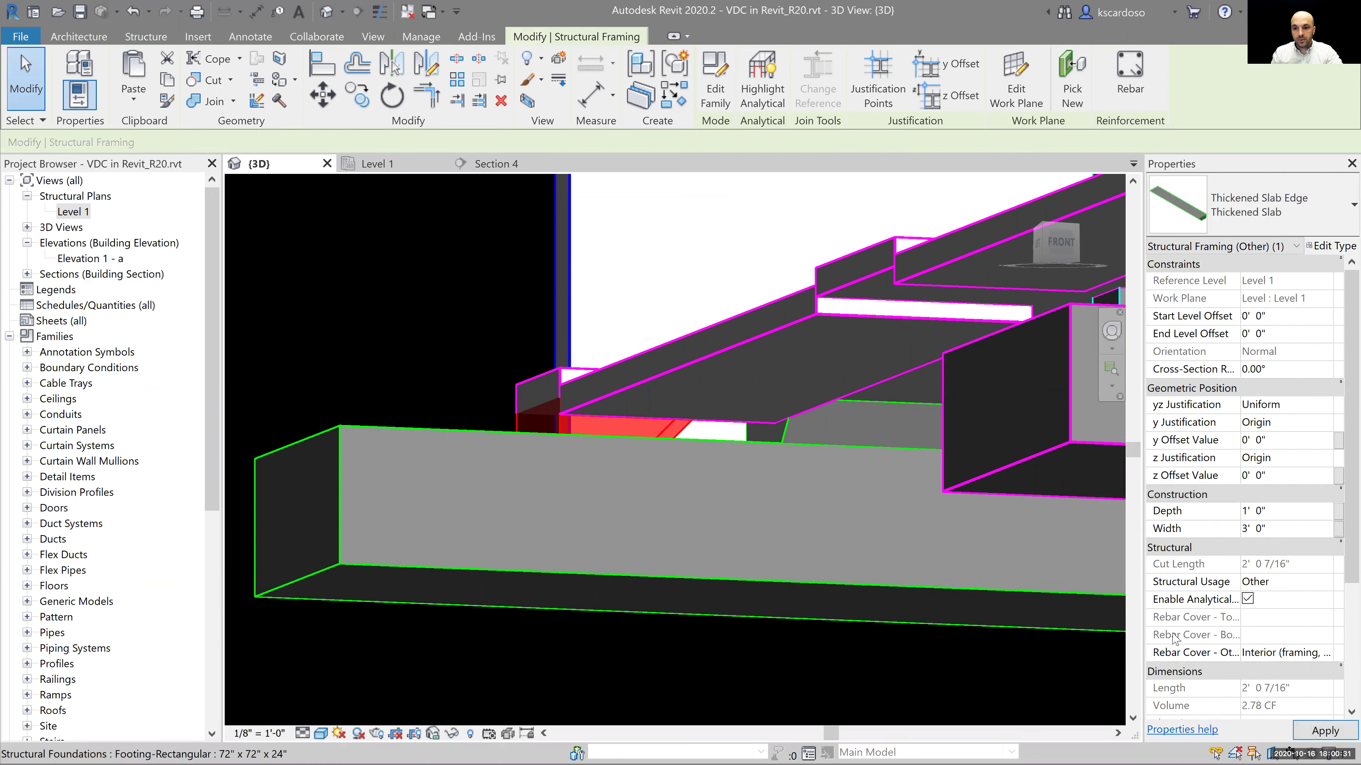
shift+middle_drag(967, 679, 1050, 589)
click(1303, 528)
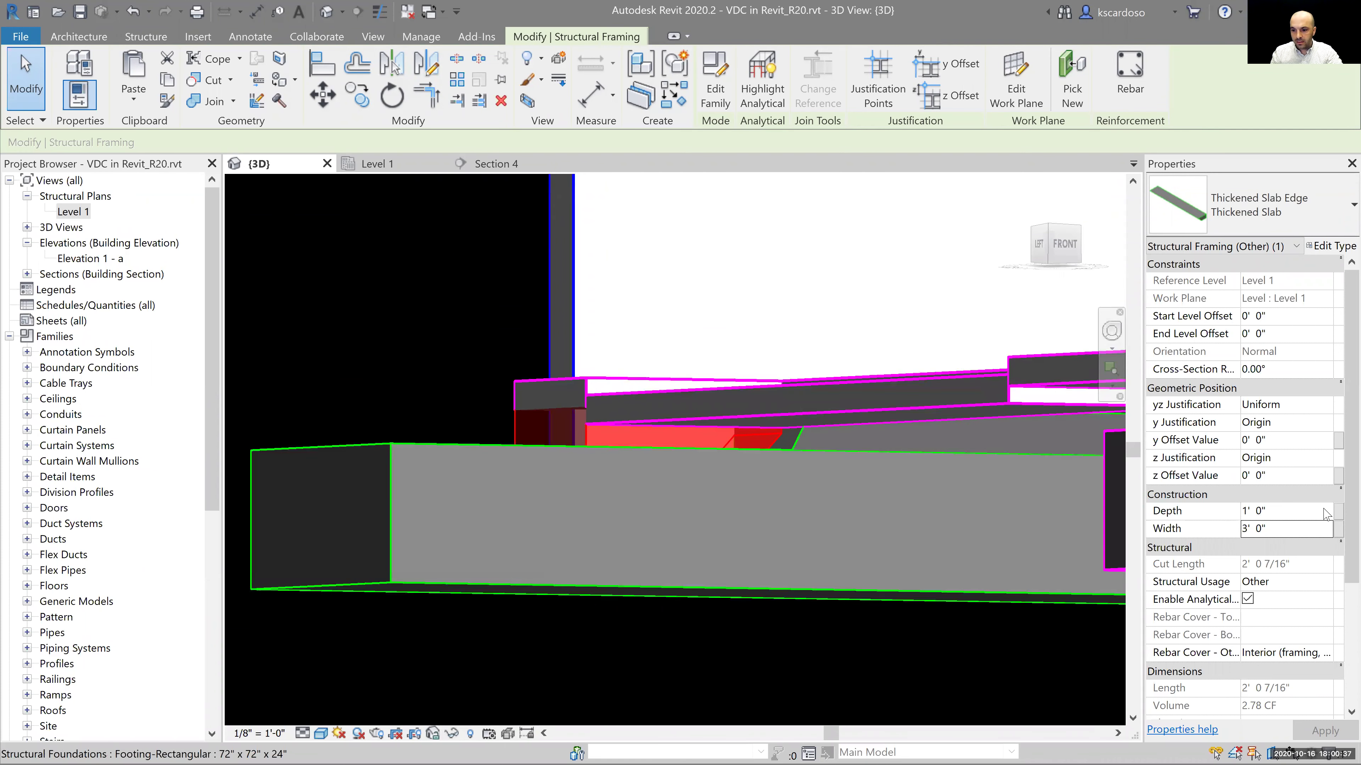
text(3.)
key(Return)
shift+middle_drag(904, 693, 948, 679)
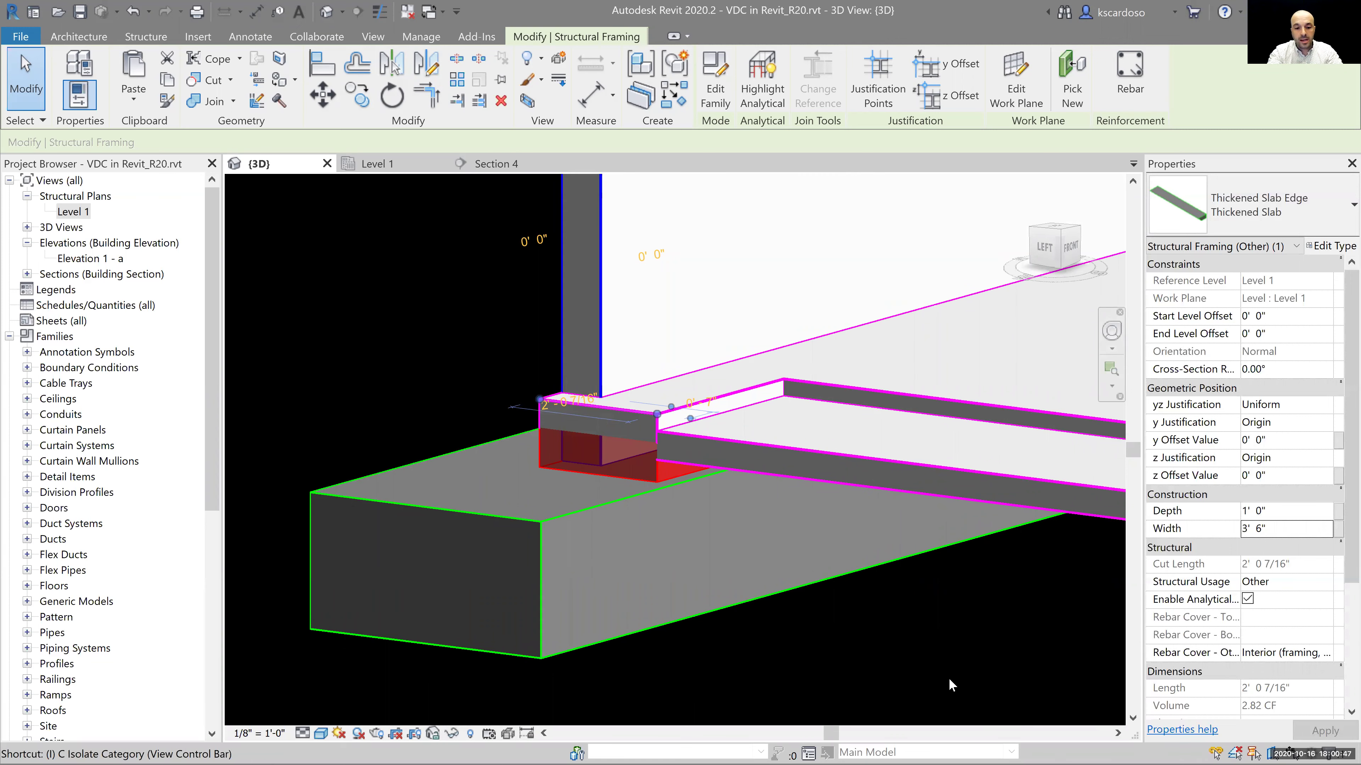
Temporarily isolate the short thickened slab edge in the 3D view and inspect its cut shape from behind.
key(h)
key(i)
shift+middle_drag(899, 463, 643, 691)
click(626, 703)
shift+middle_drag(557, 615, 823, 616)
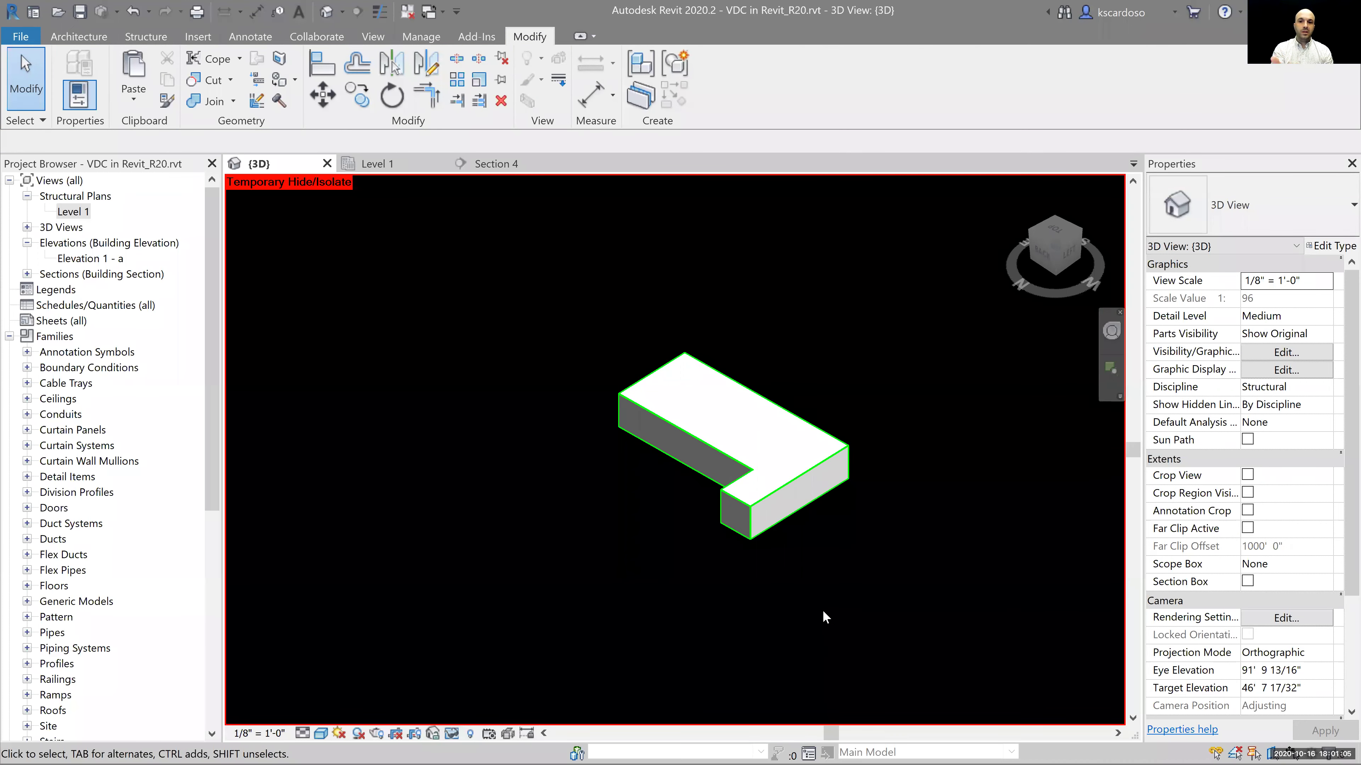
middle_drag(858, 642, 716, 598)
Copy the isolated thickened slab edge about 9'-5" away, and select the copy to compare its shape with the original.
click(637, 402)
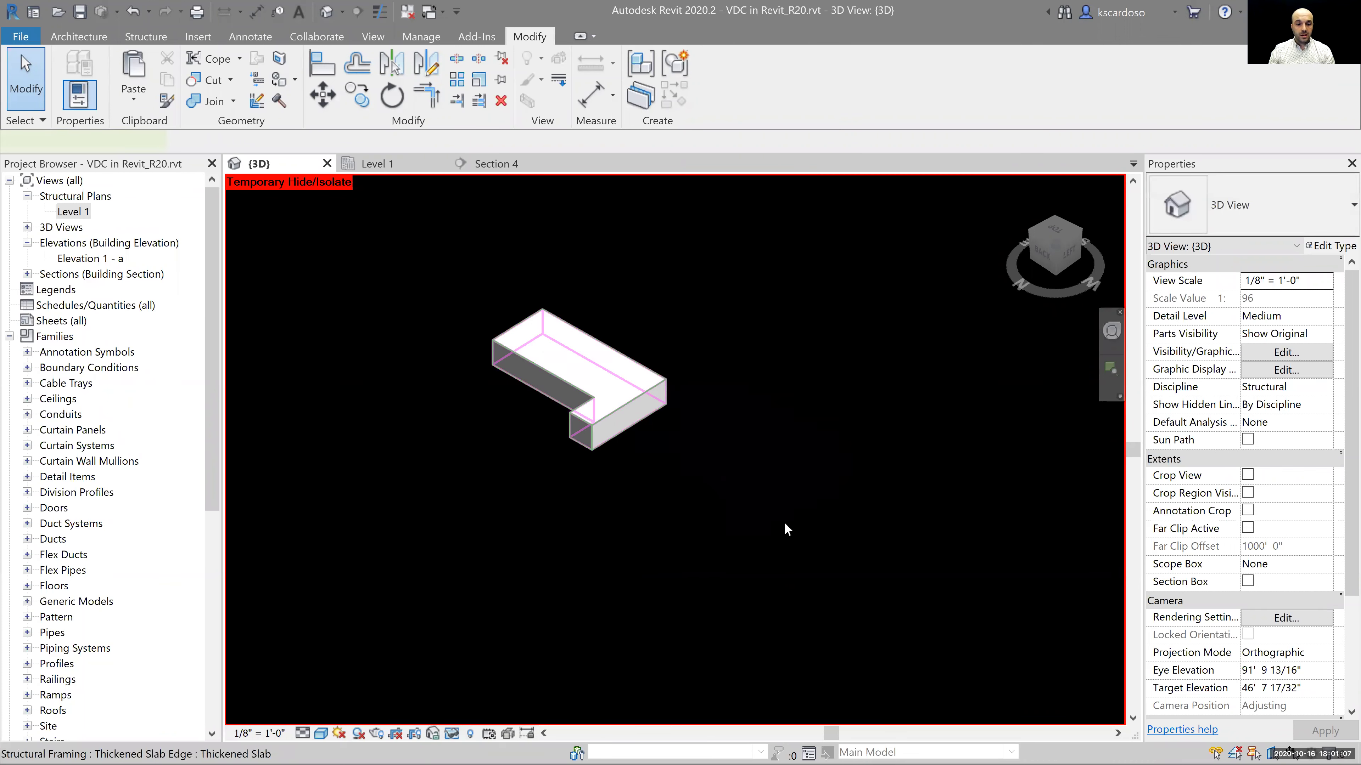
click(722, 325)
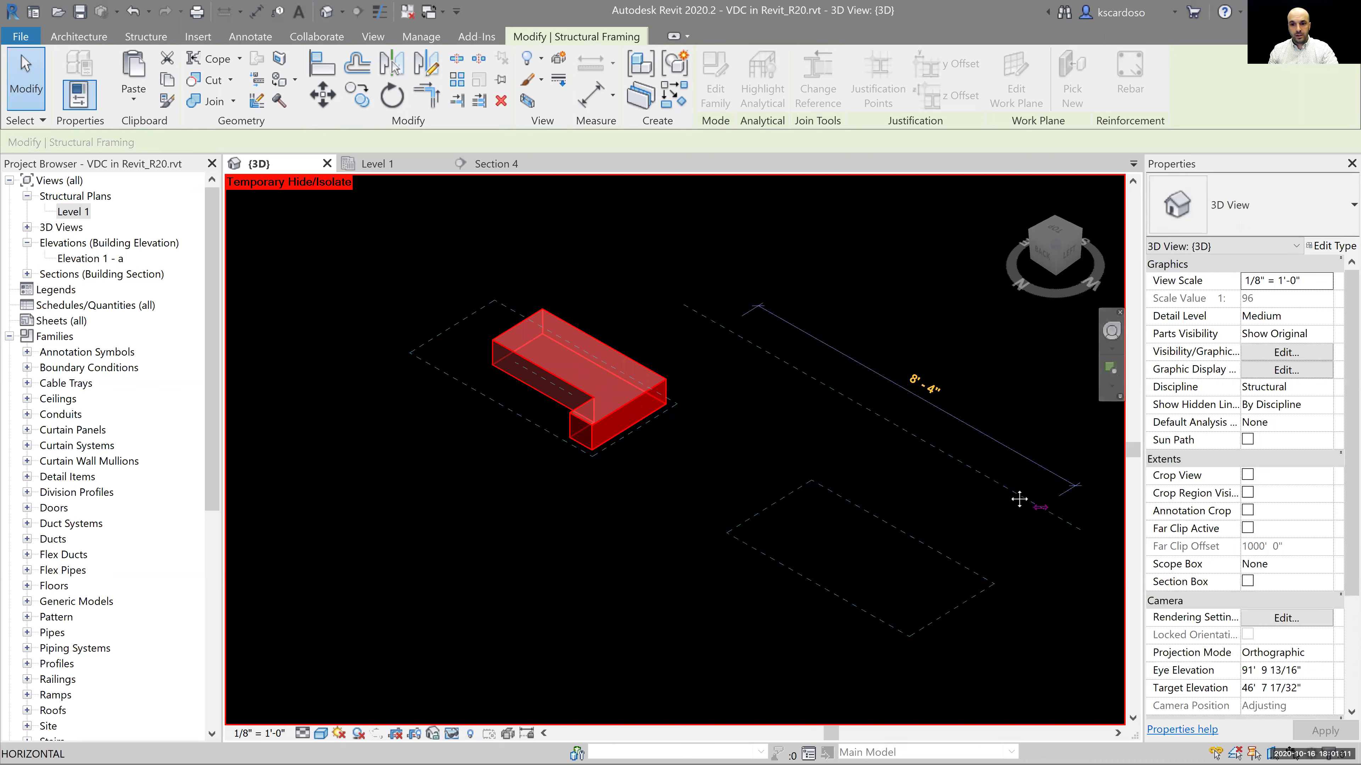
click(1019, 499)
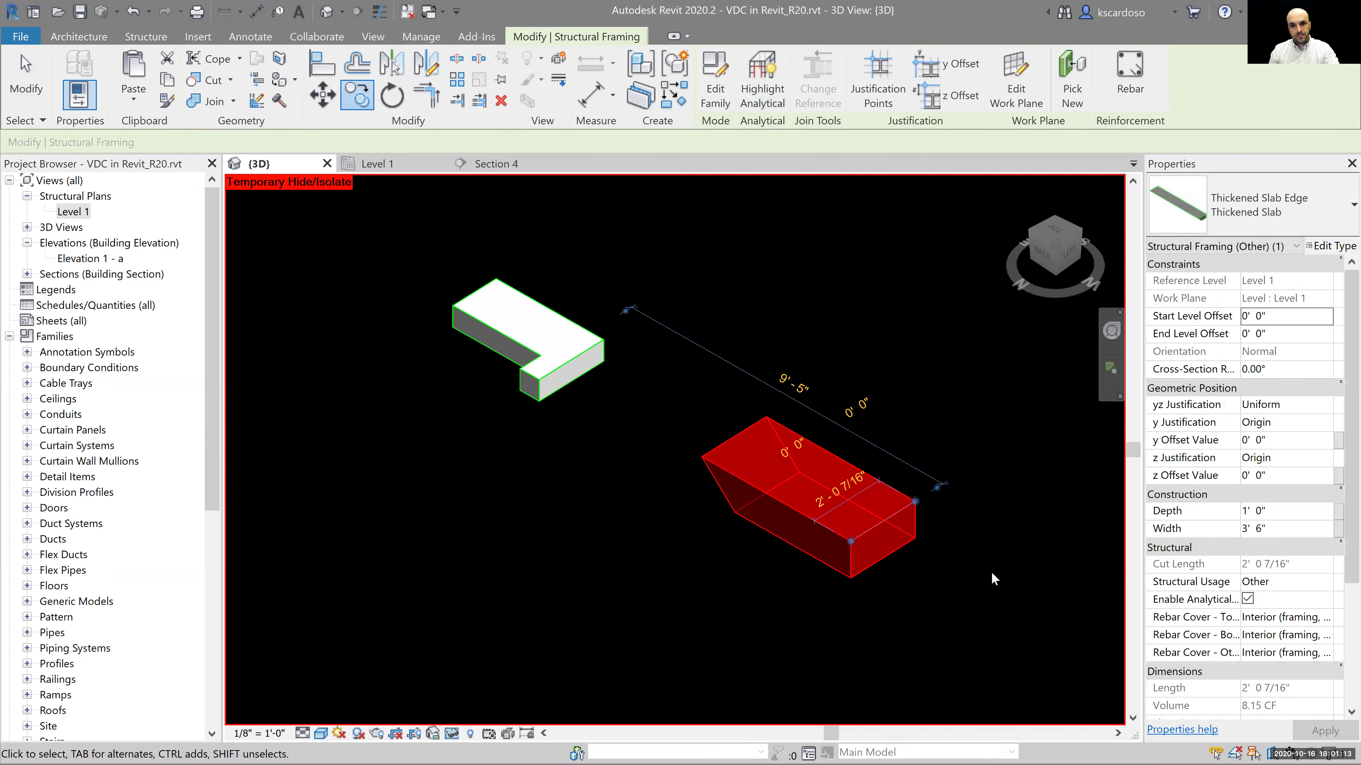
key(Escape)
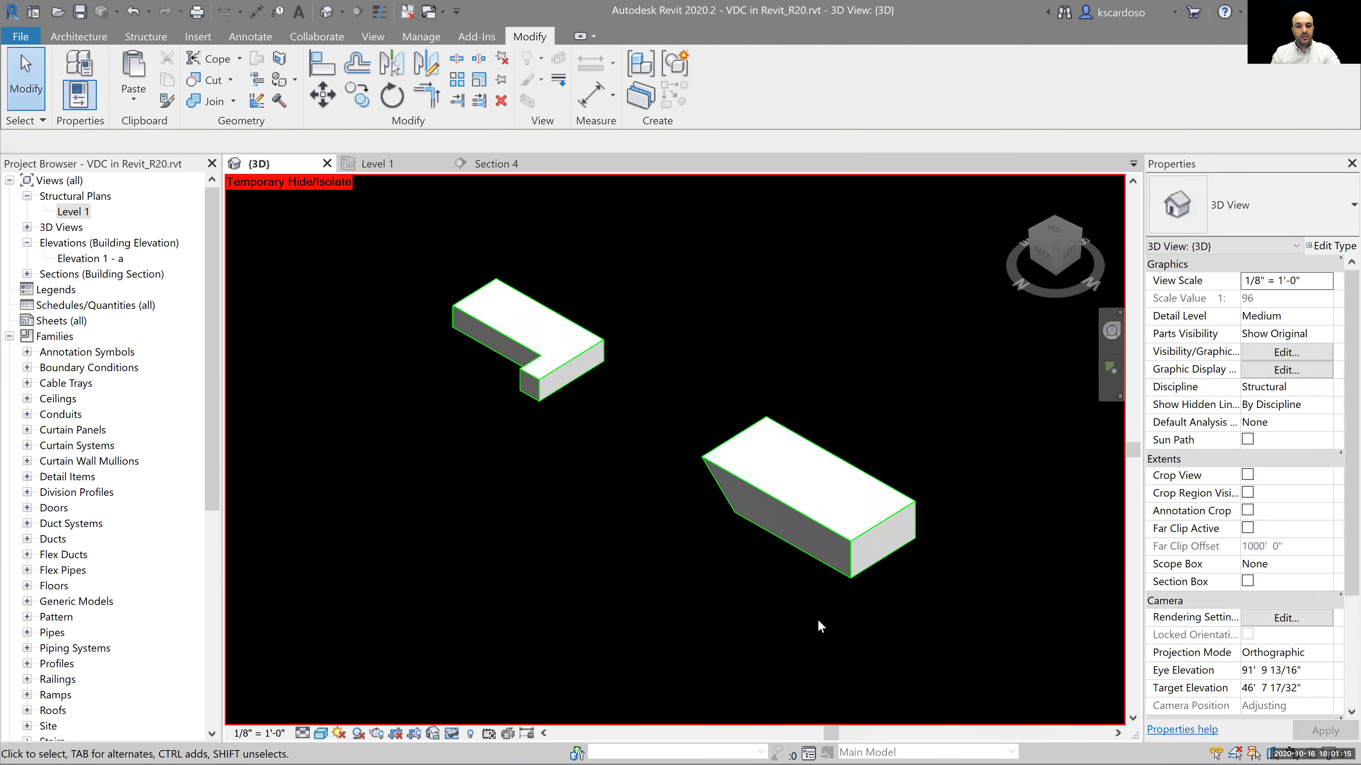
click(845, 578)
shift+middle_drag(845, 577, 853, 529)
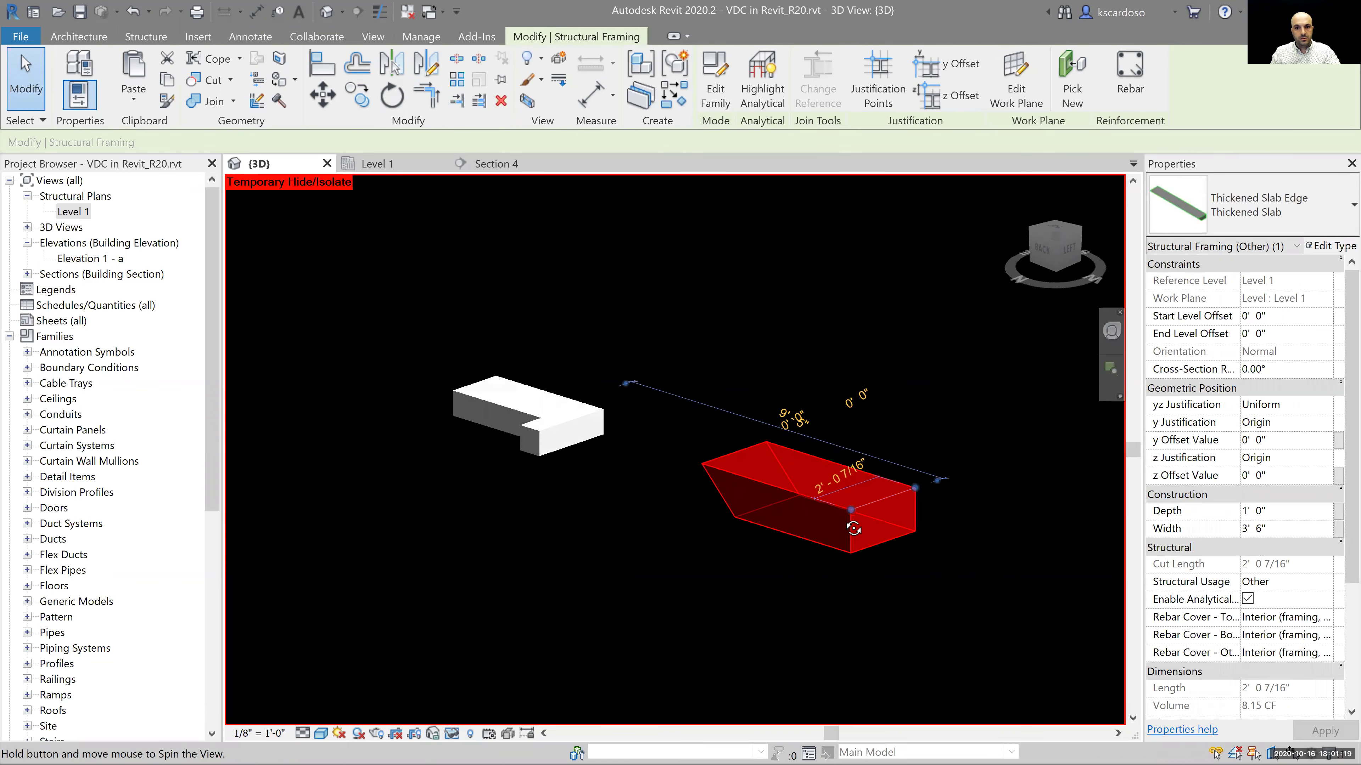
Compare the volumes of the cut thickened slab edge and its uncut copy in their properties.
key(Escape)
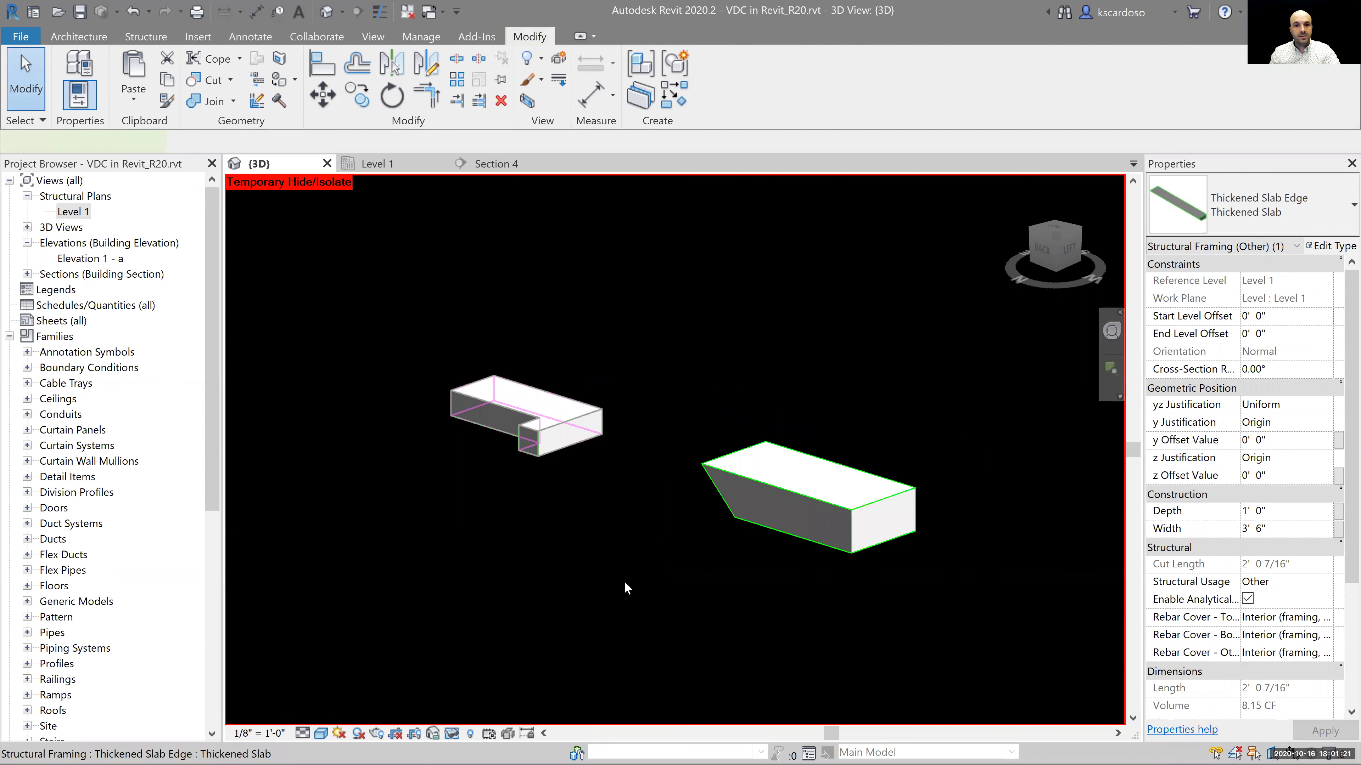
key(ctrl+Left)
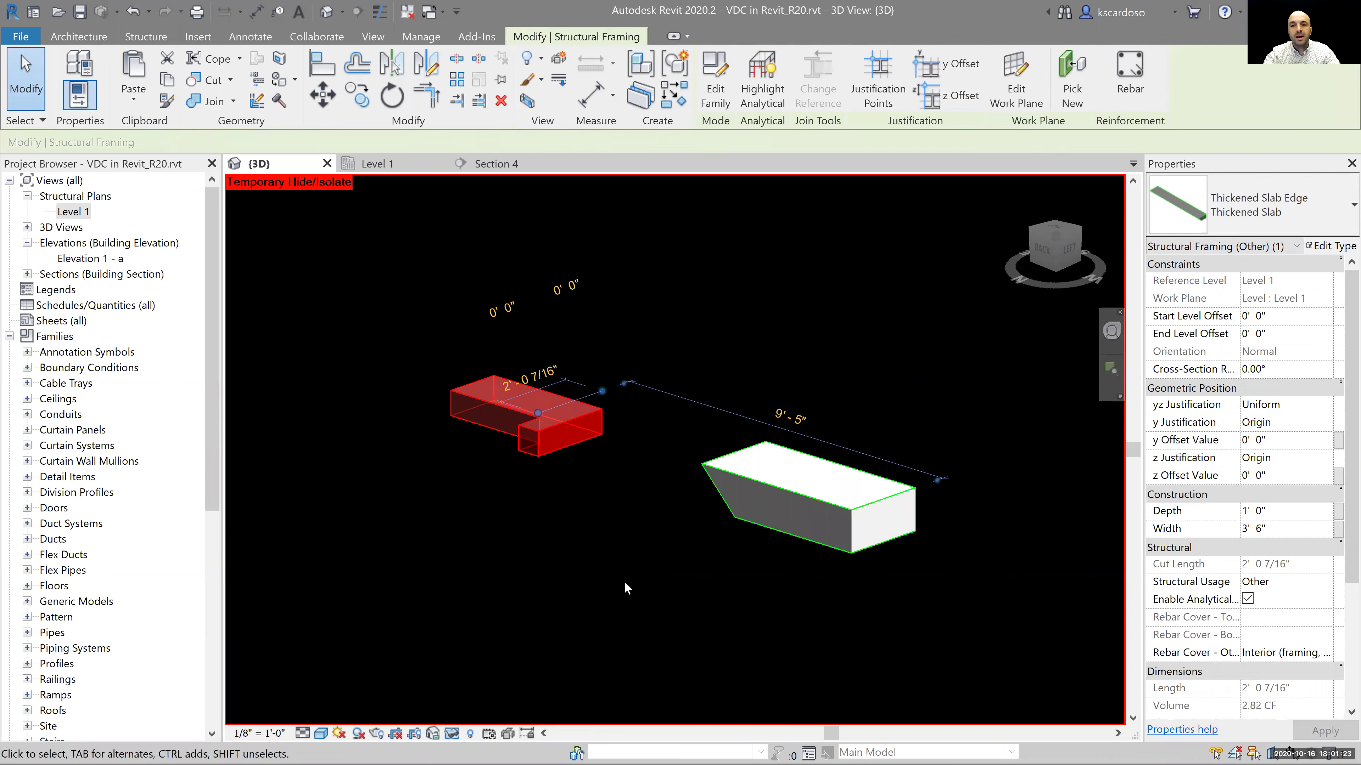
key(ctrl+Left)
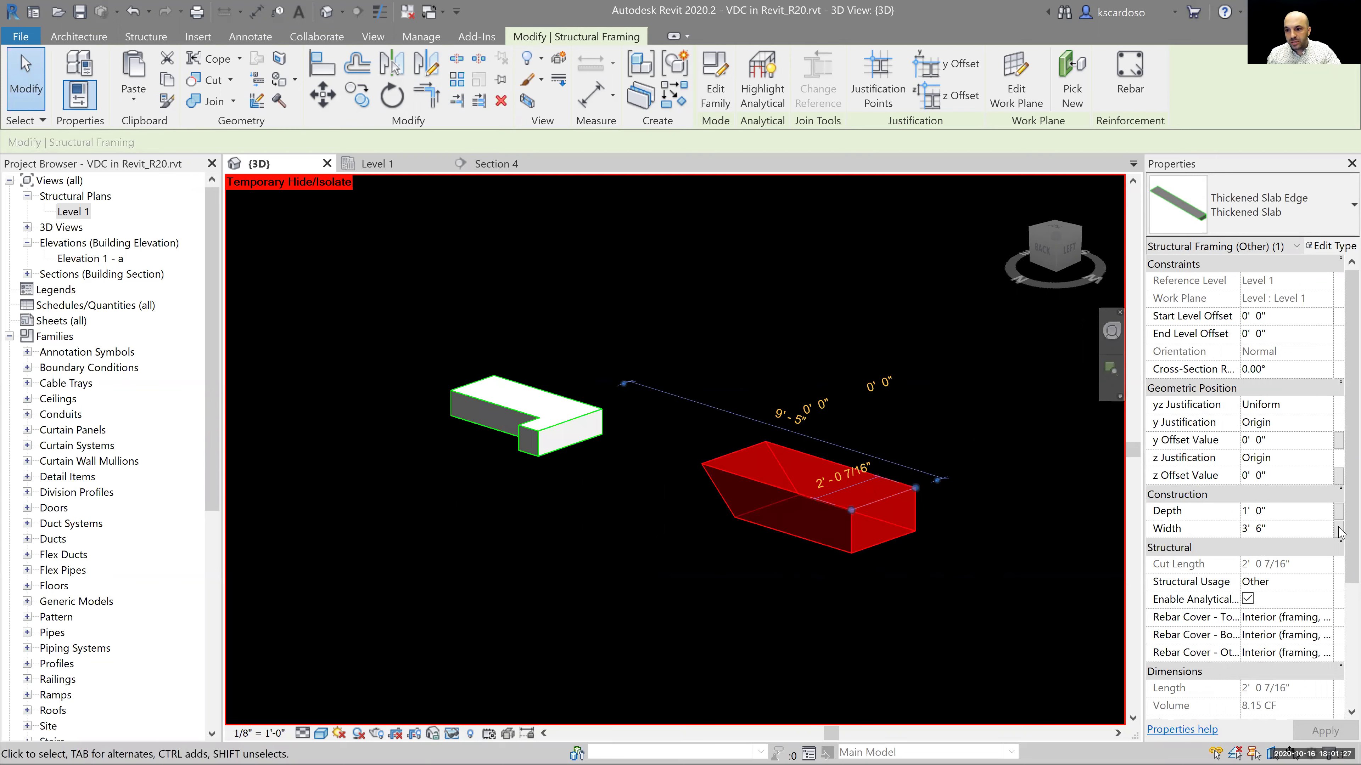
scroll(1207, 610, down, 3)
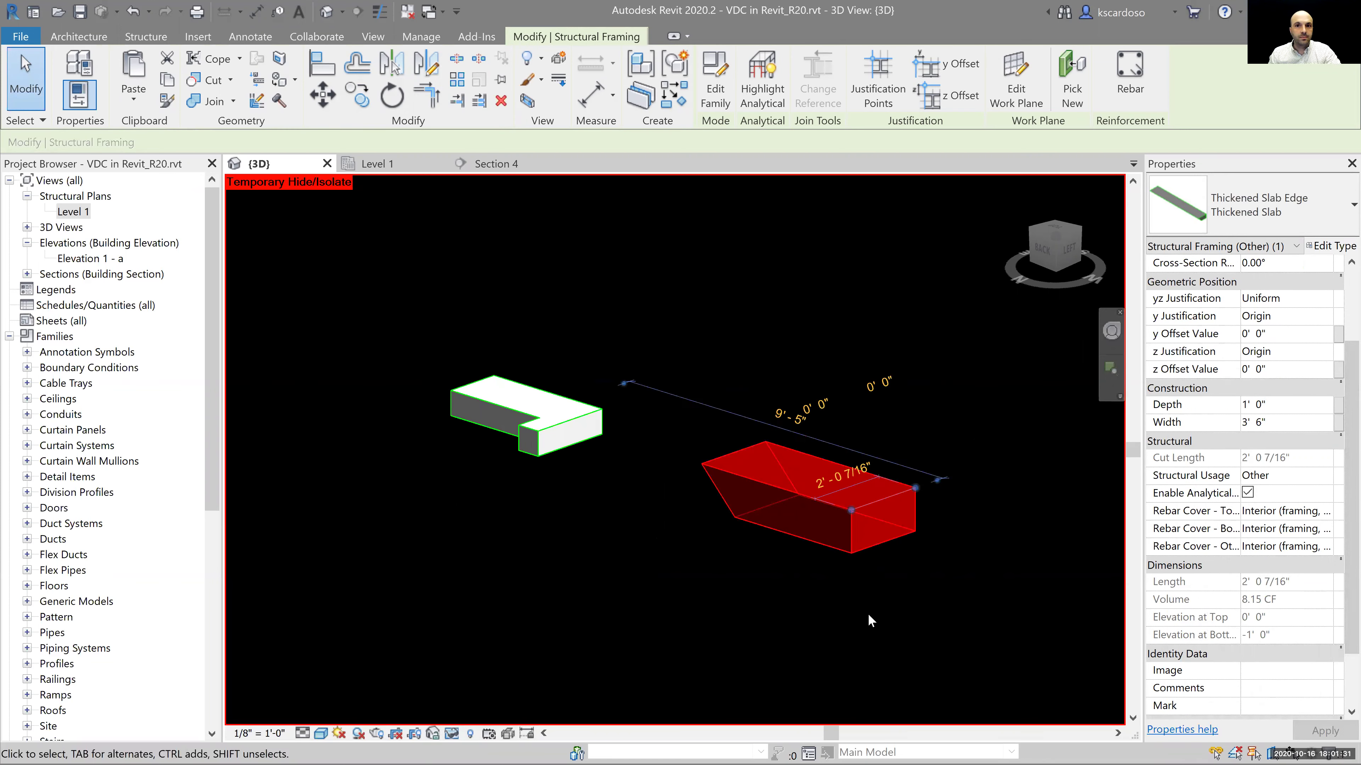
click(574, 438)
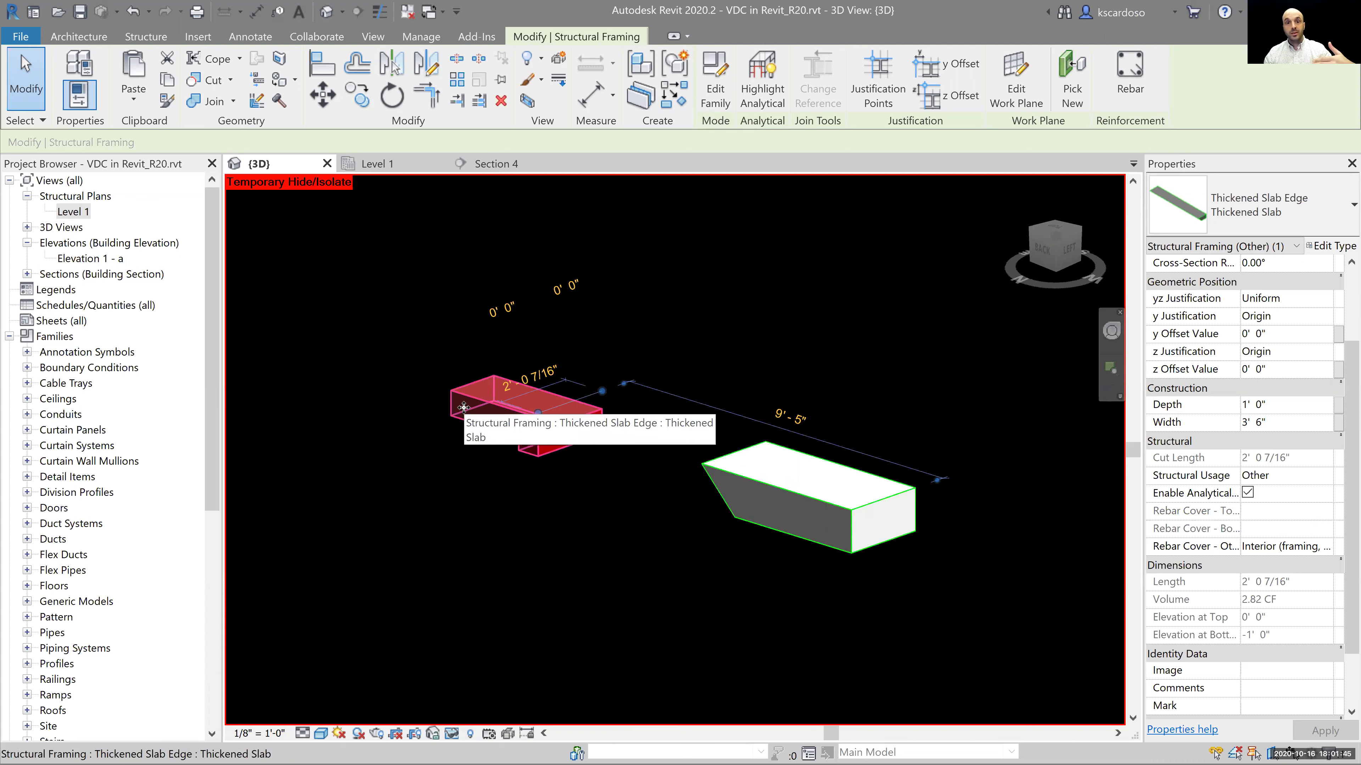
key(Escape)
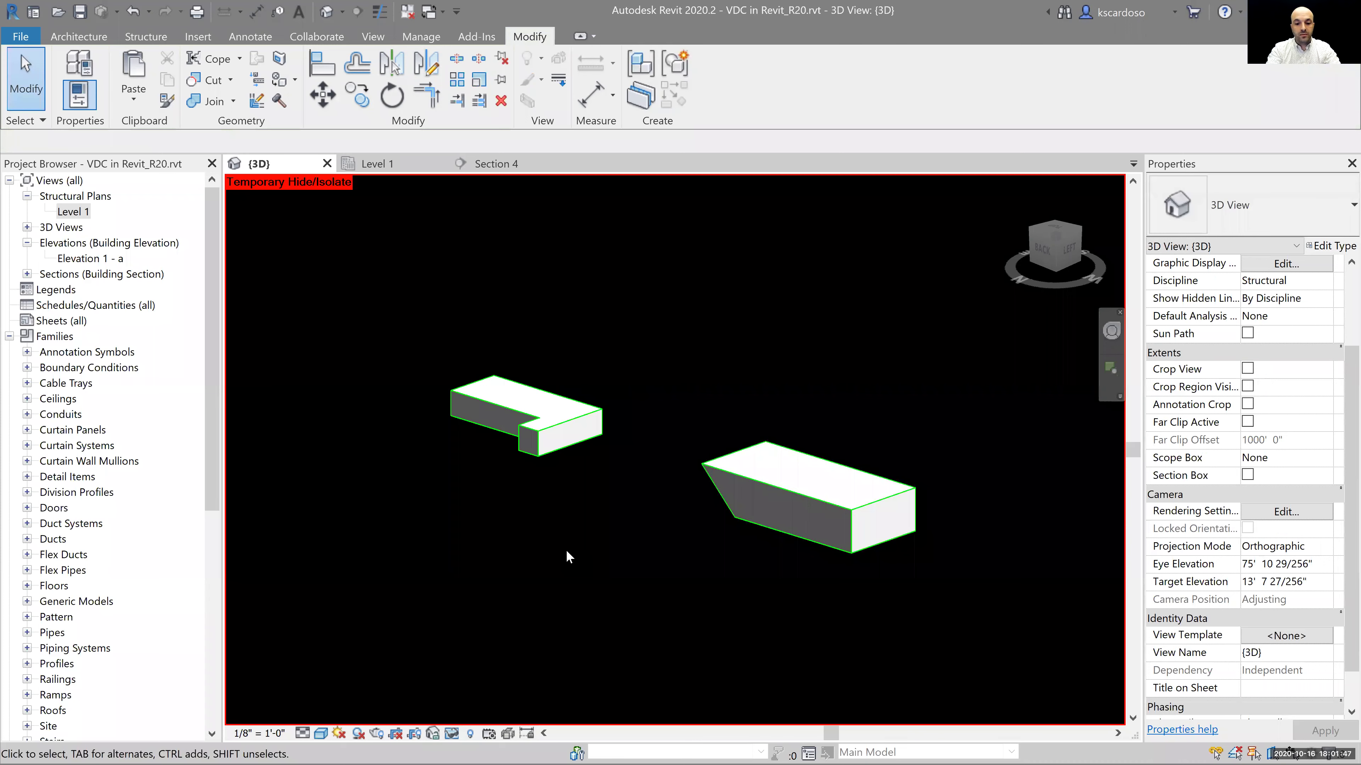
Reset the temporary isolation in the 3D view and inspect the short thickened slab edge above the wall footing from below.
key(h)
key(r)
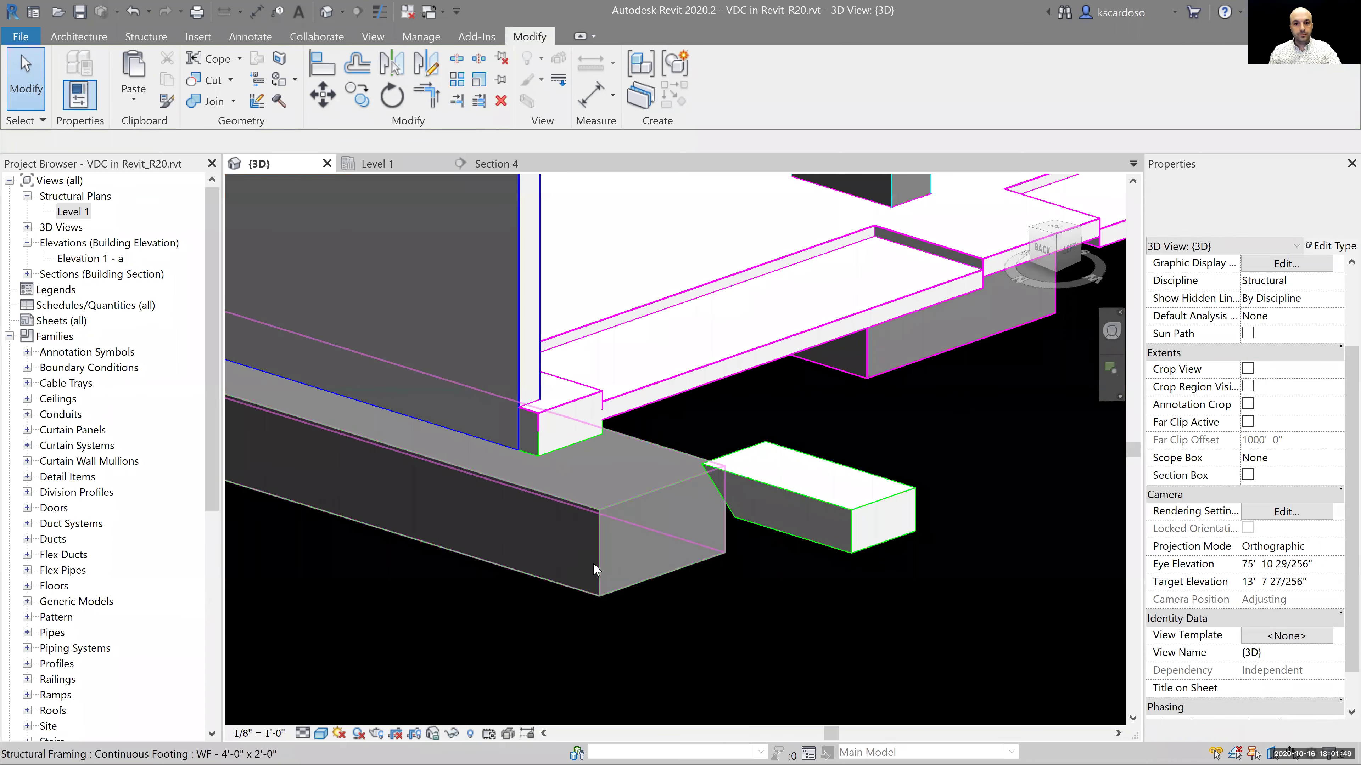
click(770, 445)
shift+middle_drag(651, 482, 714, 410)
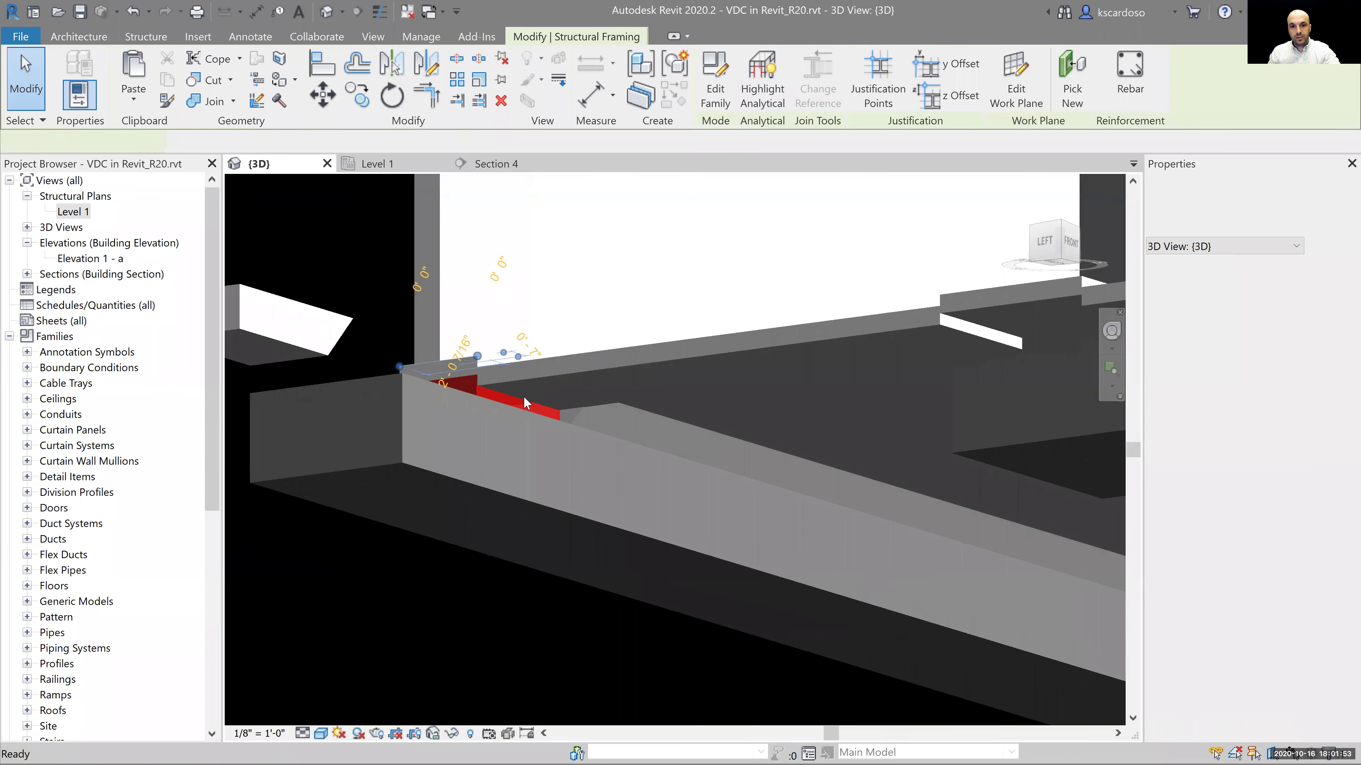
ctrl+click(715, 440)
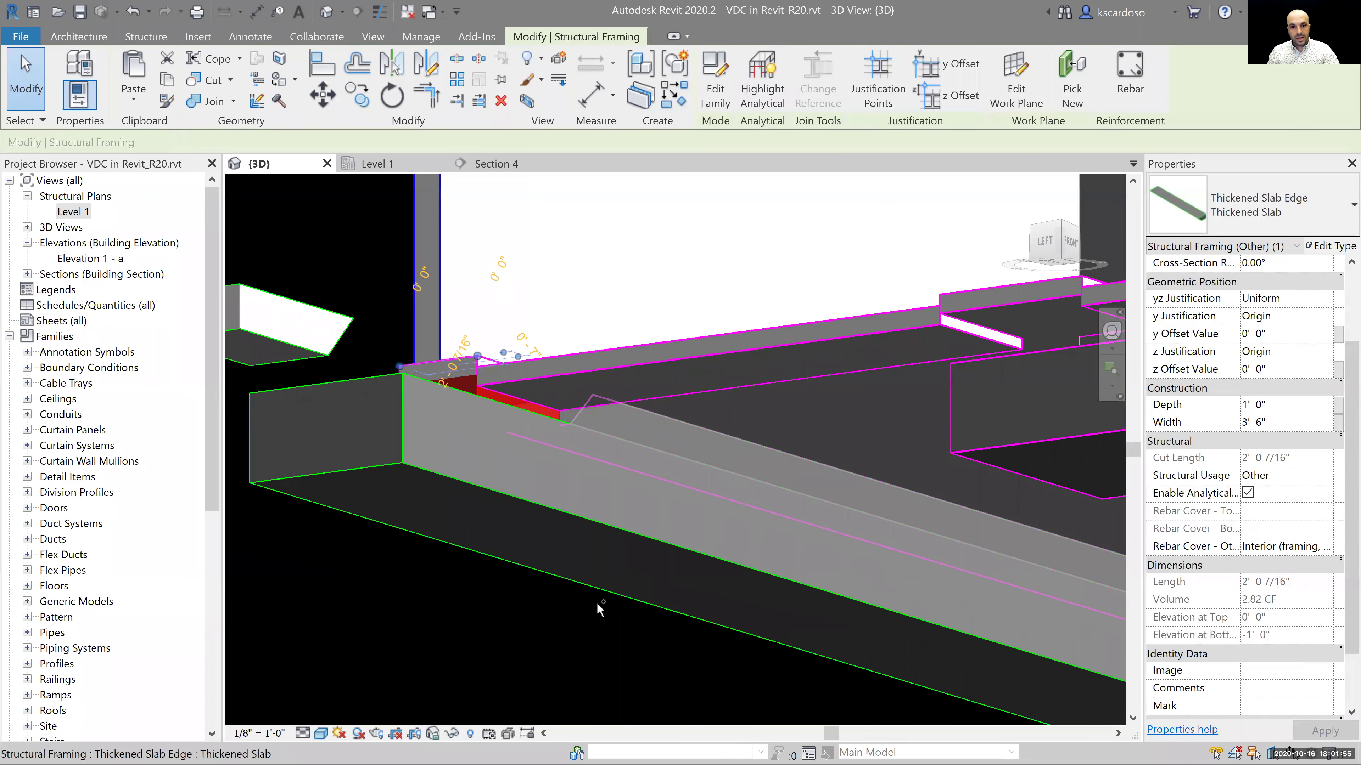
shift+middle_drag(576, 641, 536, 616)
Delete the copied thickened slab edge standing free beyond the end of the wall footing.
click(386, 398)
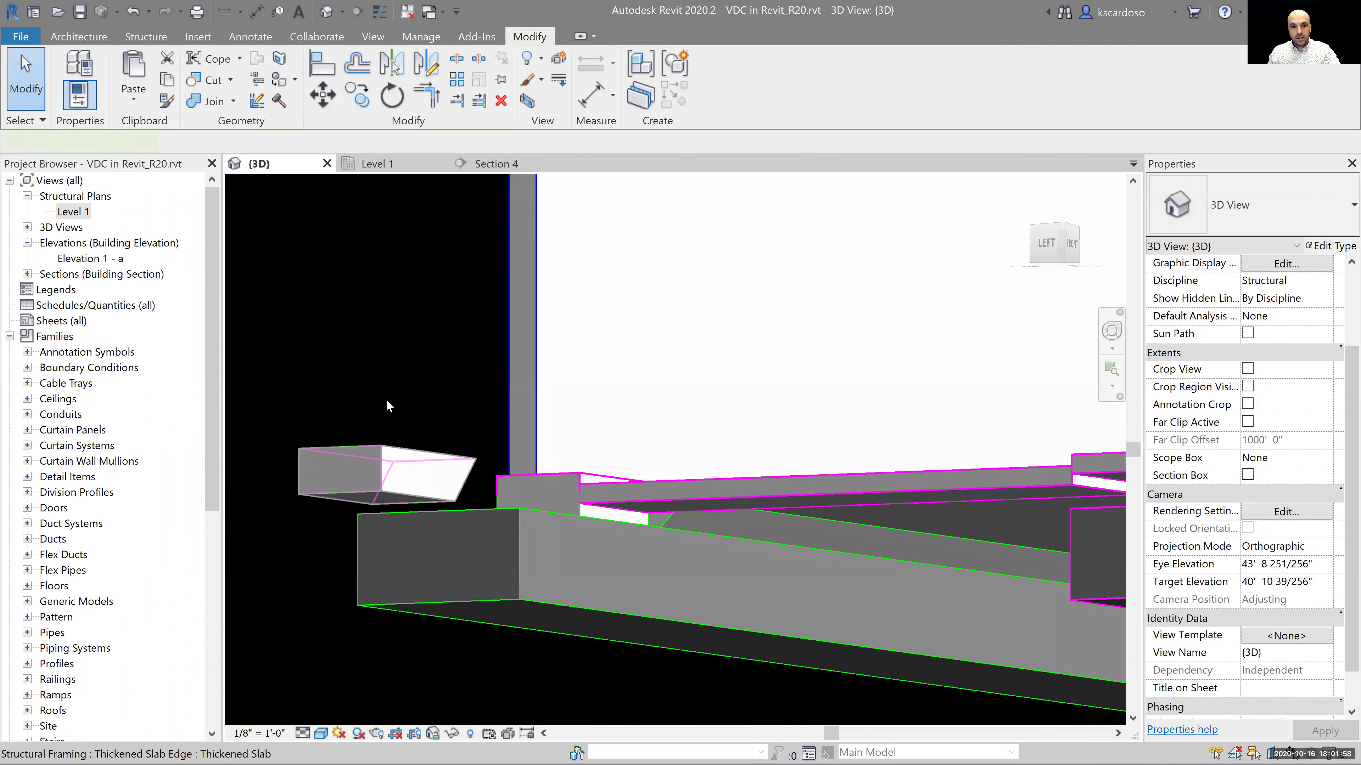
click(347, 370)
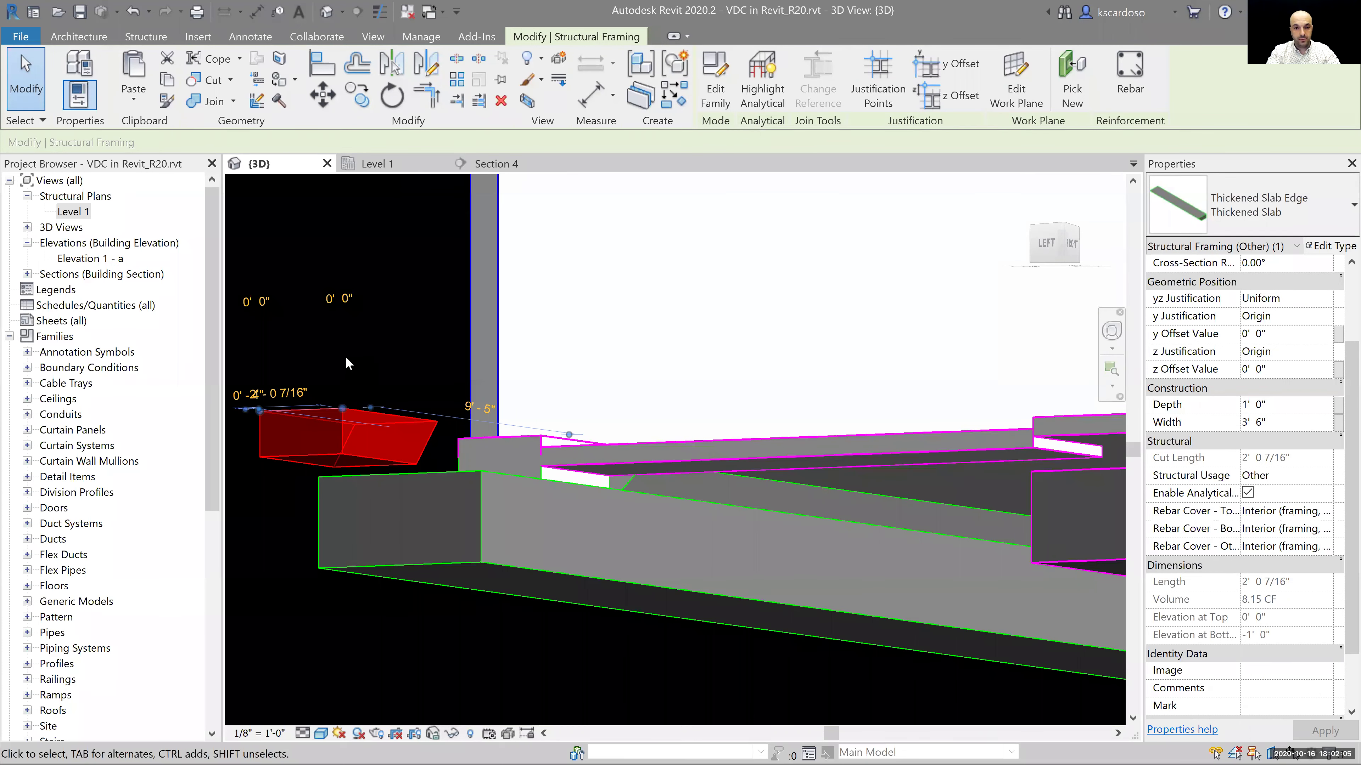
click(347, 365)
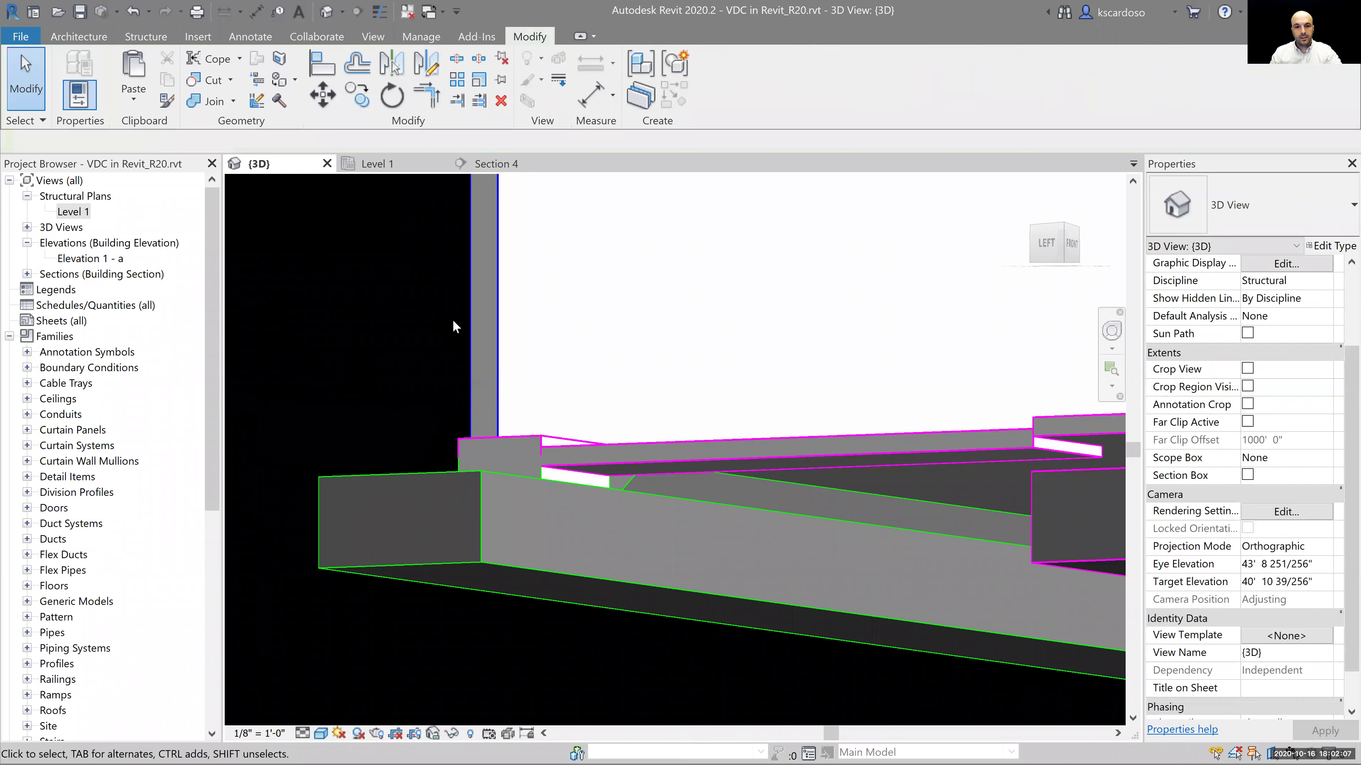
Temporarily isolate the L-shaped Slab on Grade - 5" at the building corner together with its thickened slab edges and continuous footings.
shift+middle_drag(544, 534, 629, 589)
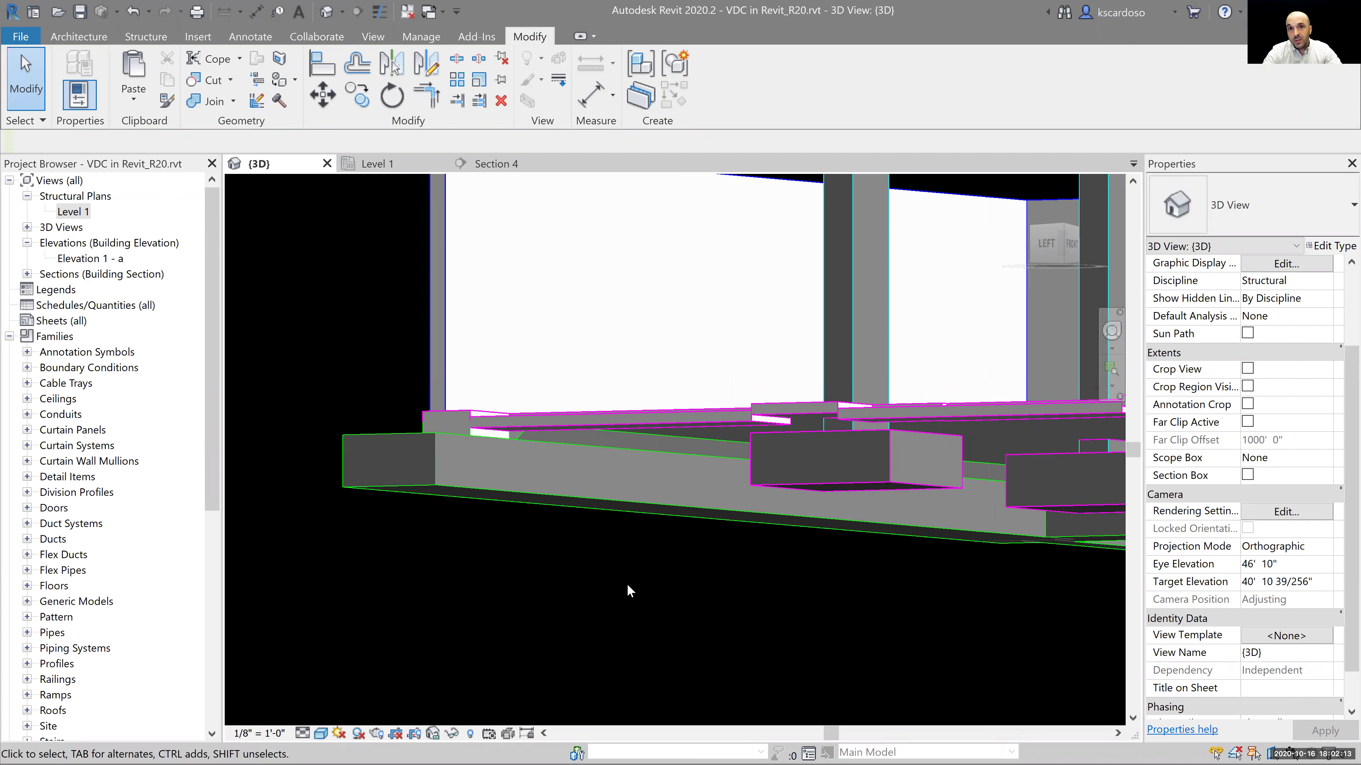
shift+middle_drag(390, 363, 780, 584)
scroll(901, 572, down, 2)
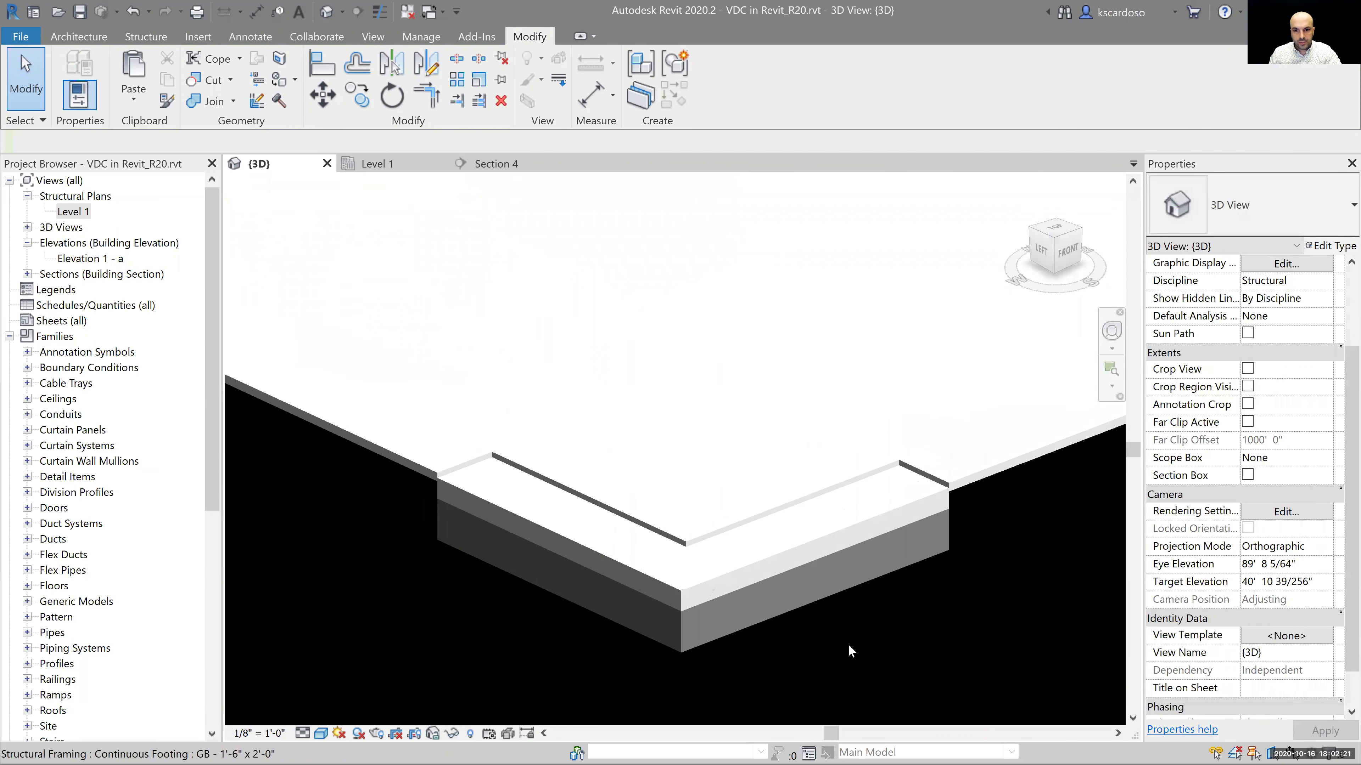
click(935, 539)
middle_drag(944, 550, 843, 623)
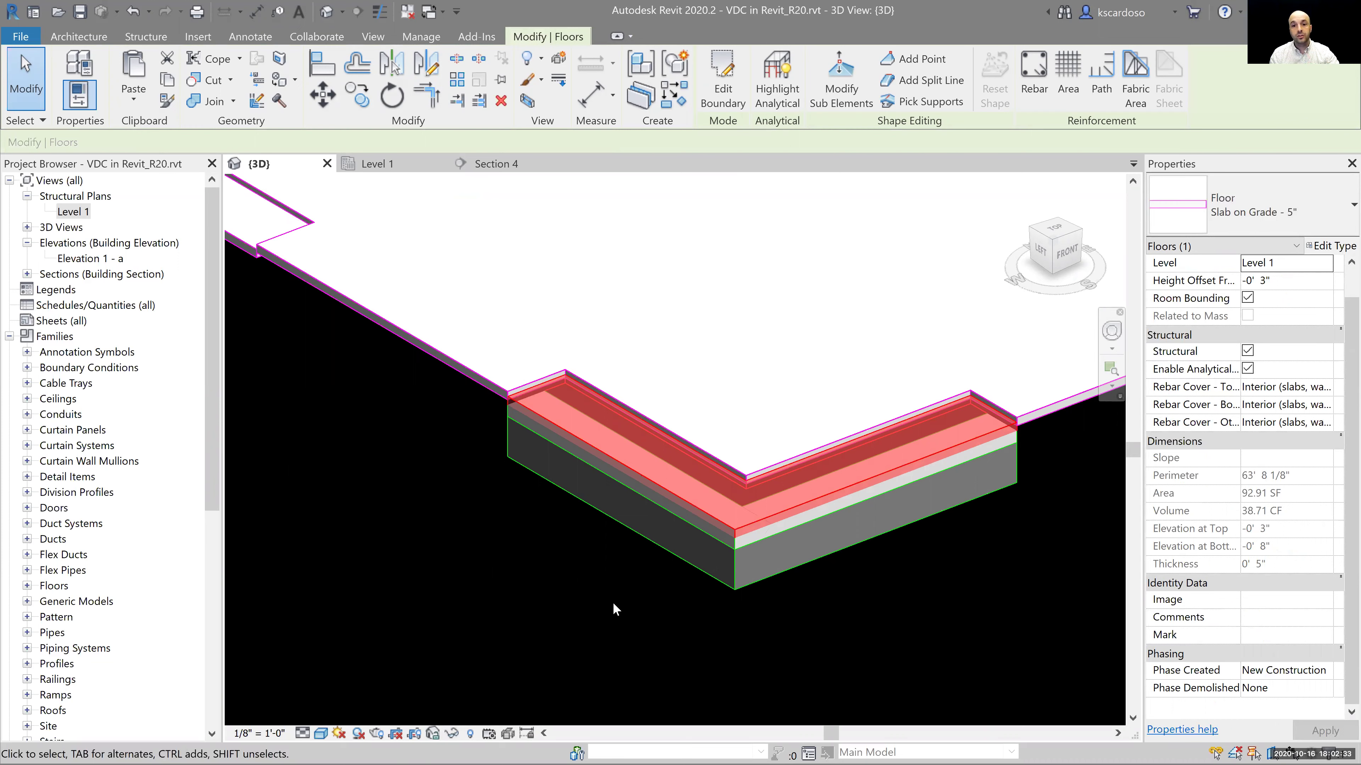
drag(783, 631, 679, 521)
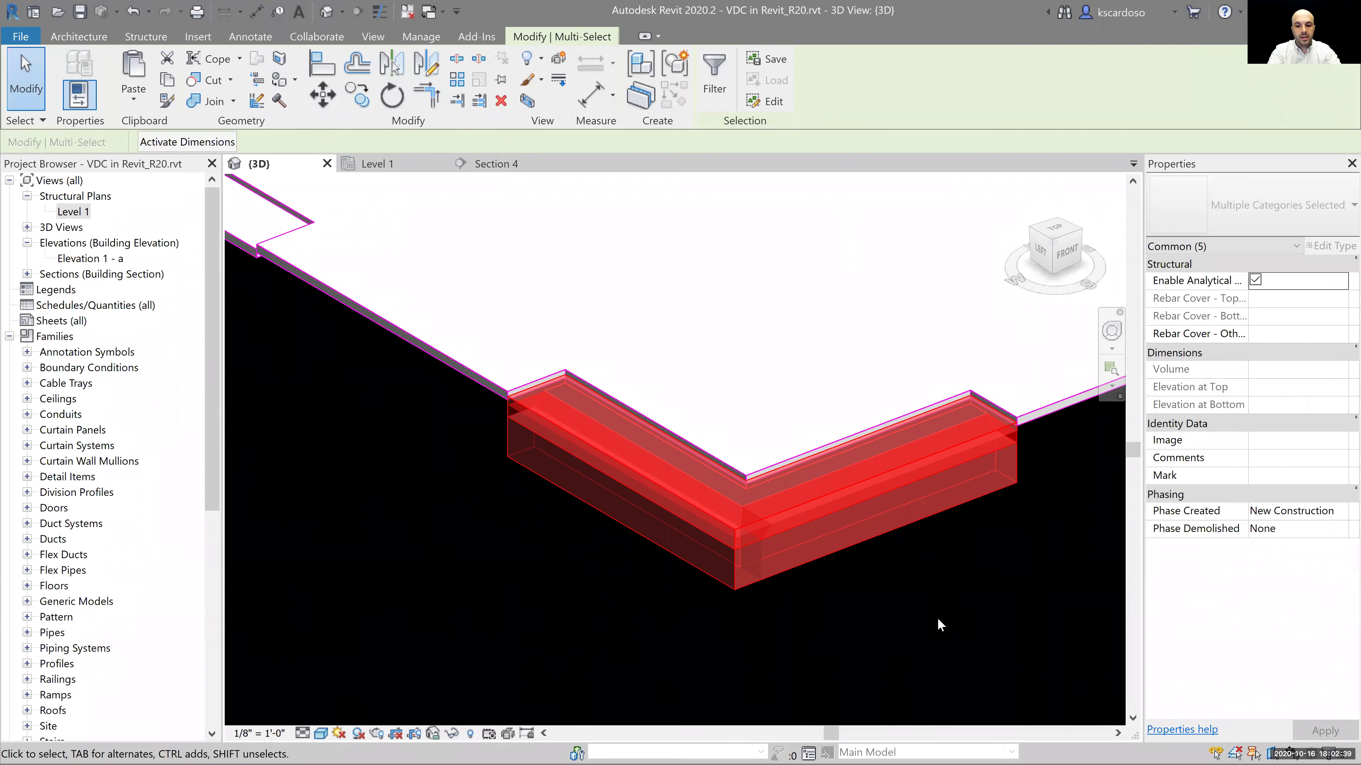
key(h)
key(i)
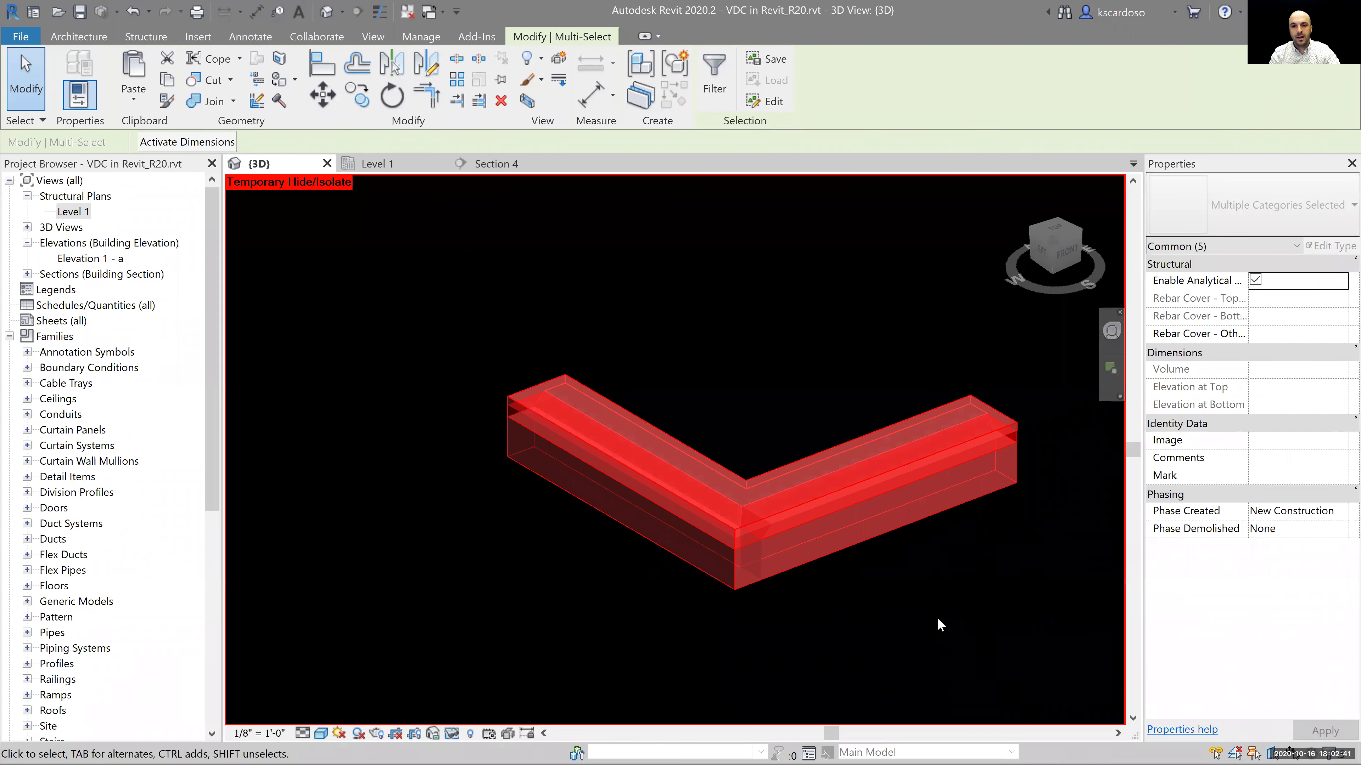
Delete the two GB - 1'-6" x 2'-0" continuous footings beneath the isolated L-shaped corner slab.
click(938, 619)
shift+middle_drag(911, 604, 646, 626)
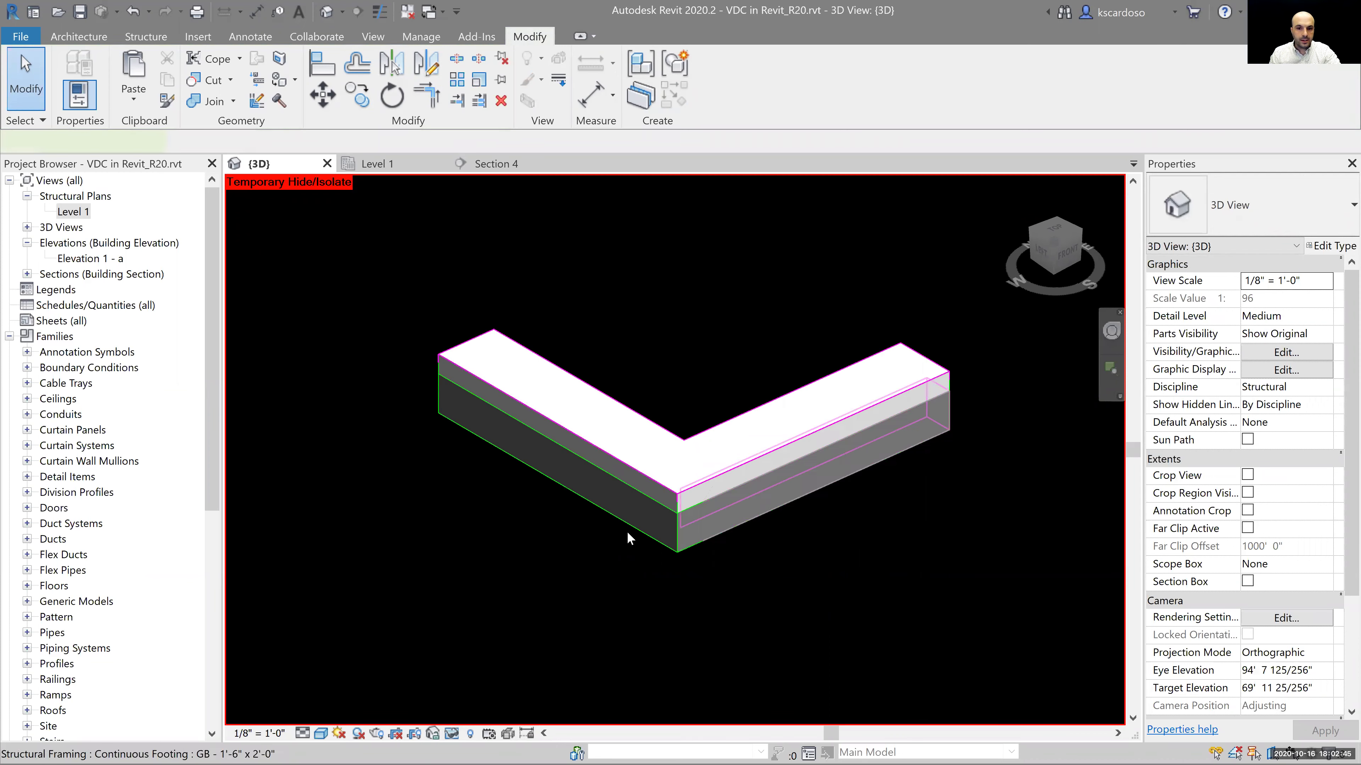
click(697, 549)
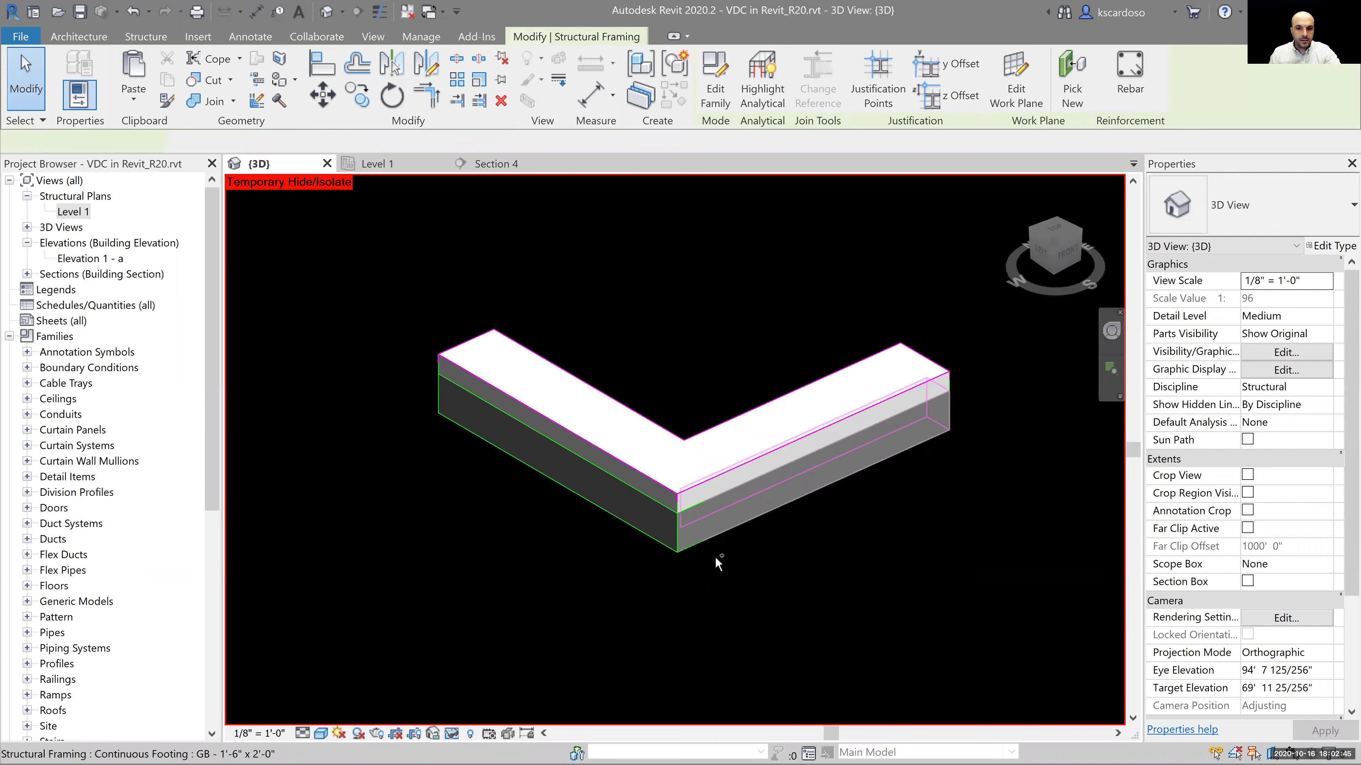
click(842, 588)
scroll(649, 544, up, 2)
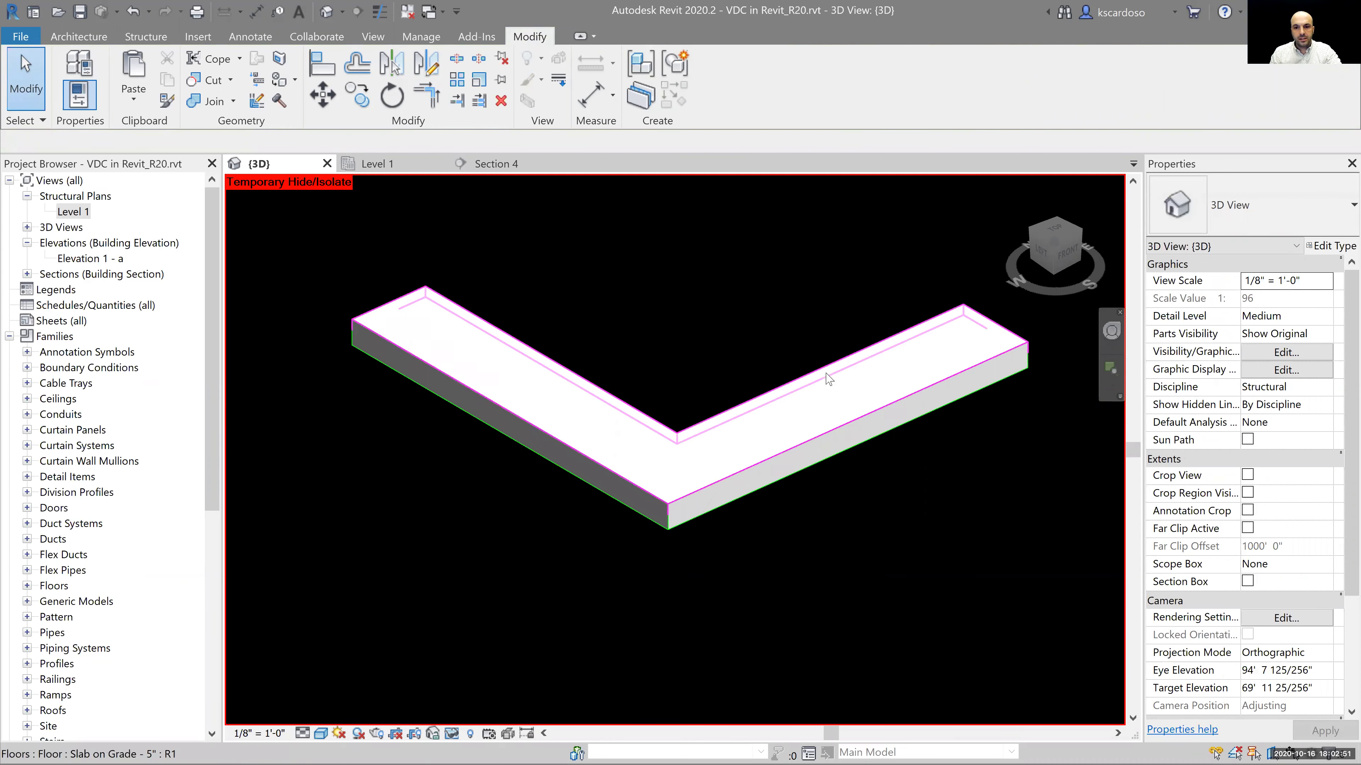
Override the L-shaped slab's graphics in this view by element, with a surface transparency of 50.
click(787, 351)
right_click(563, 393)
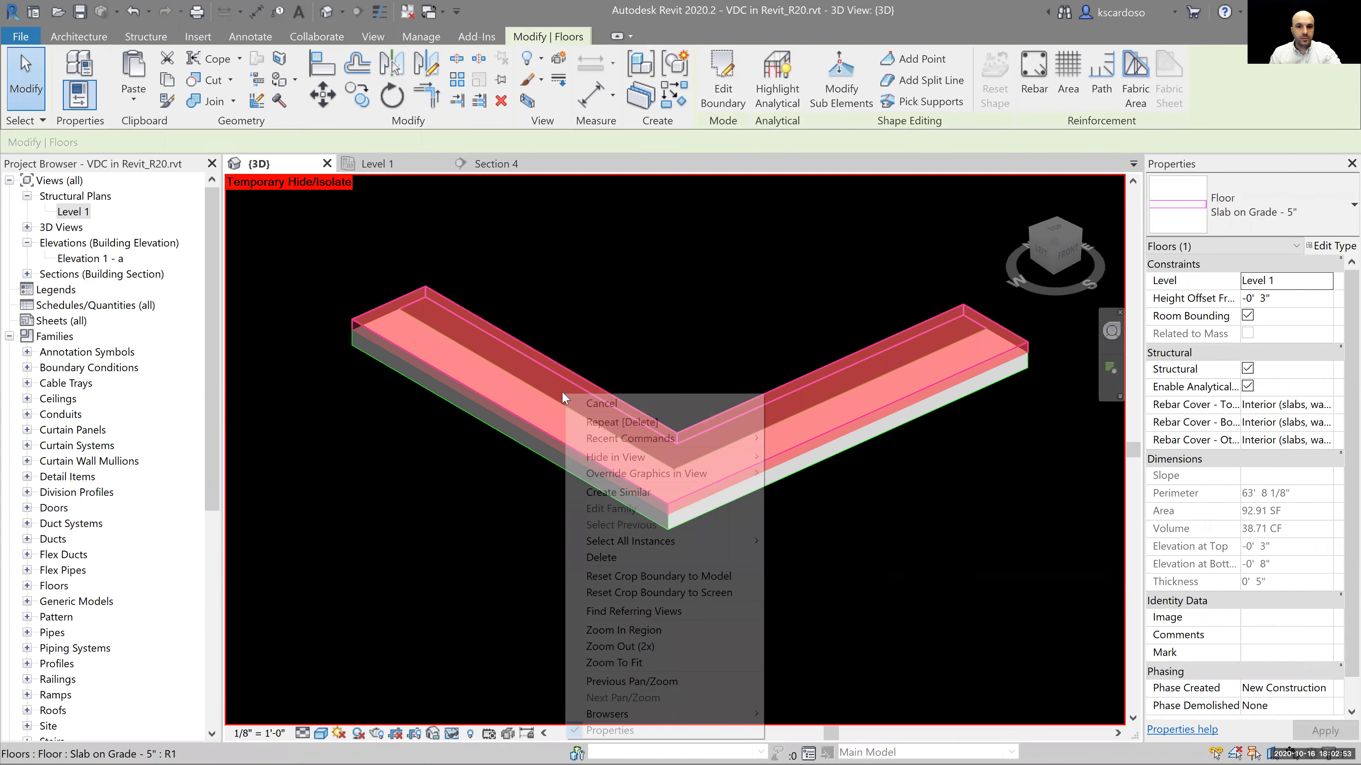
mouse_move(727, 474)
click(818, 475)
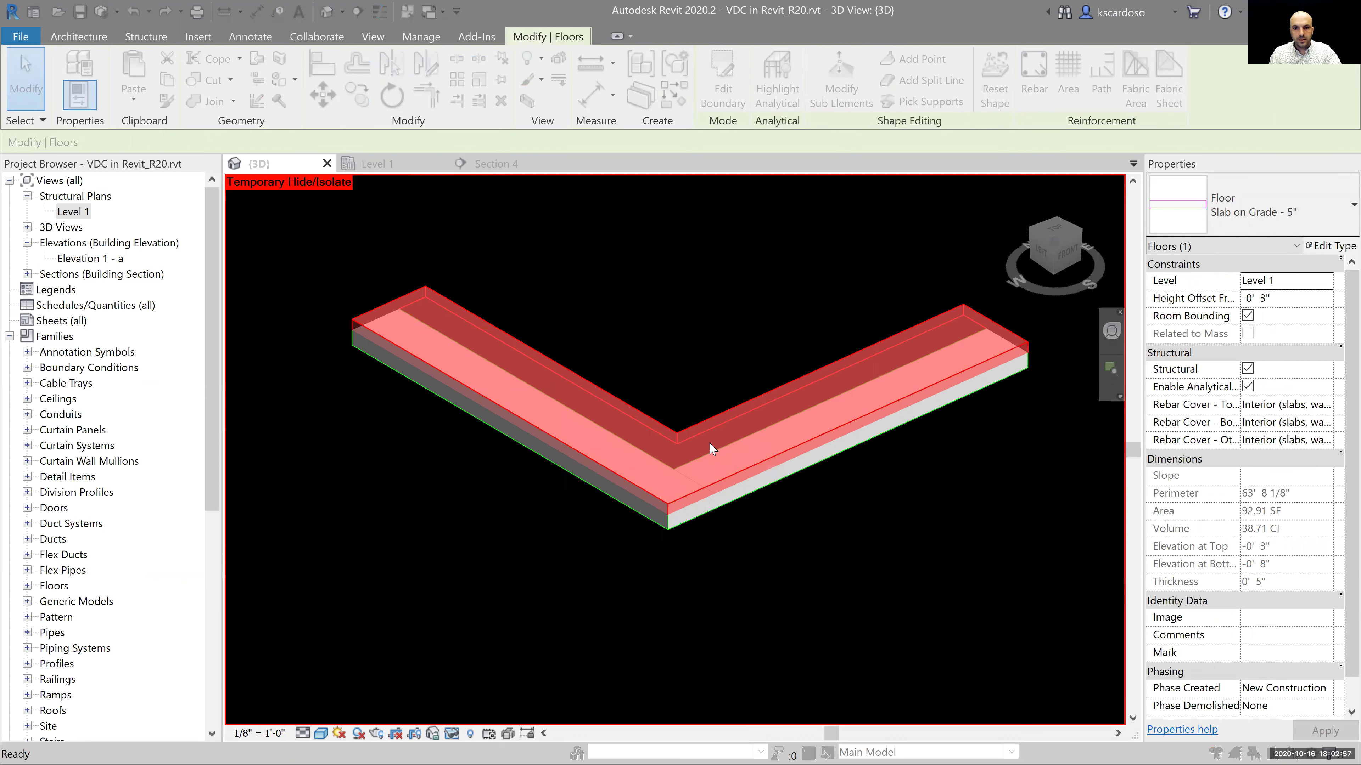
double_click(728, 460)
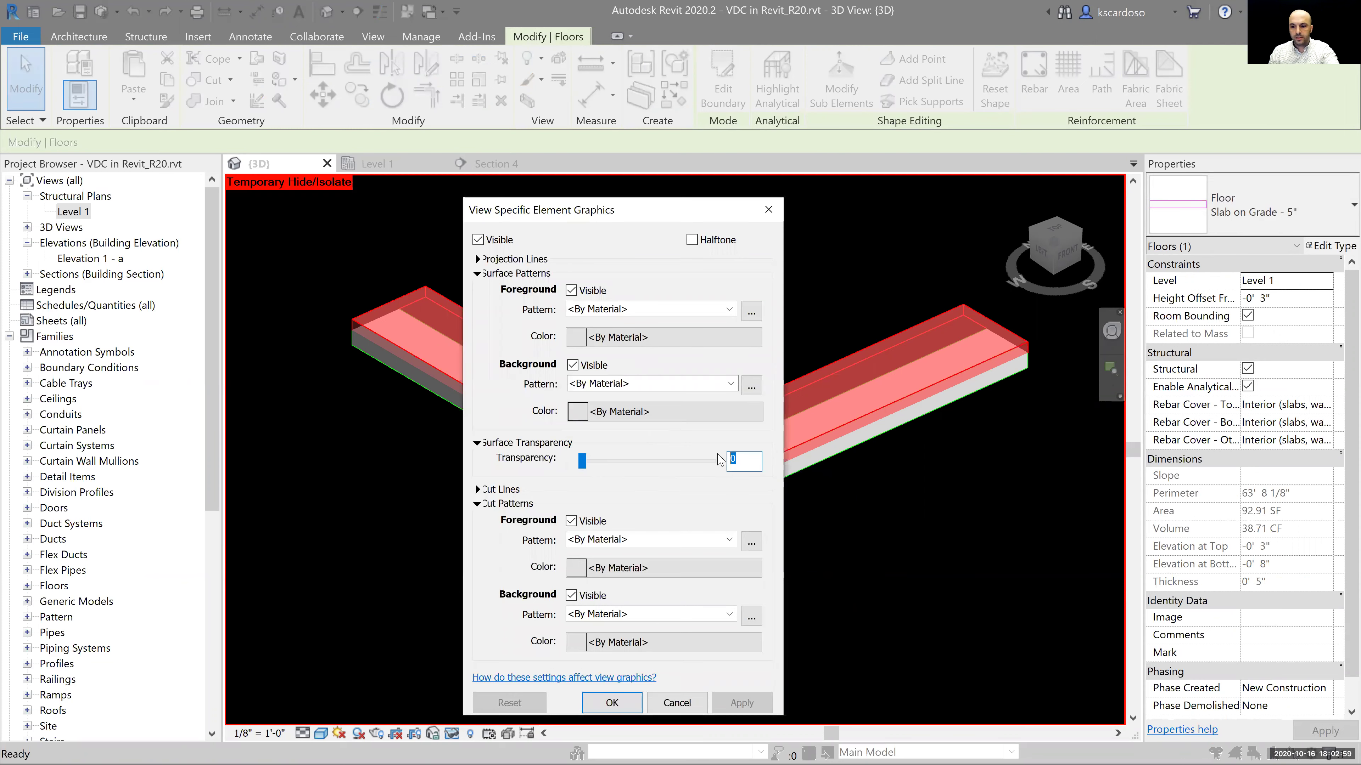
text(50)
click(612, 702)
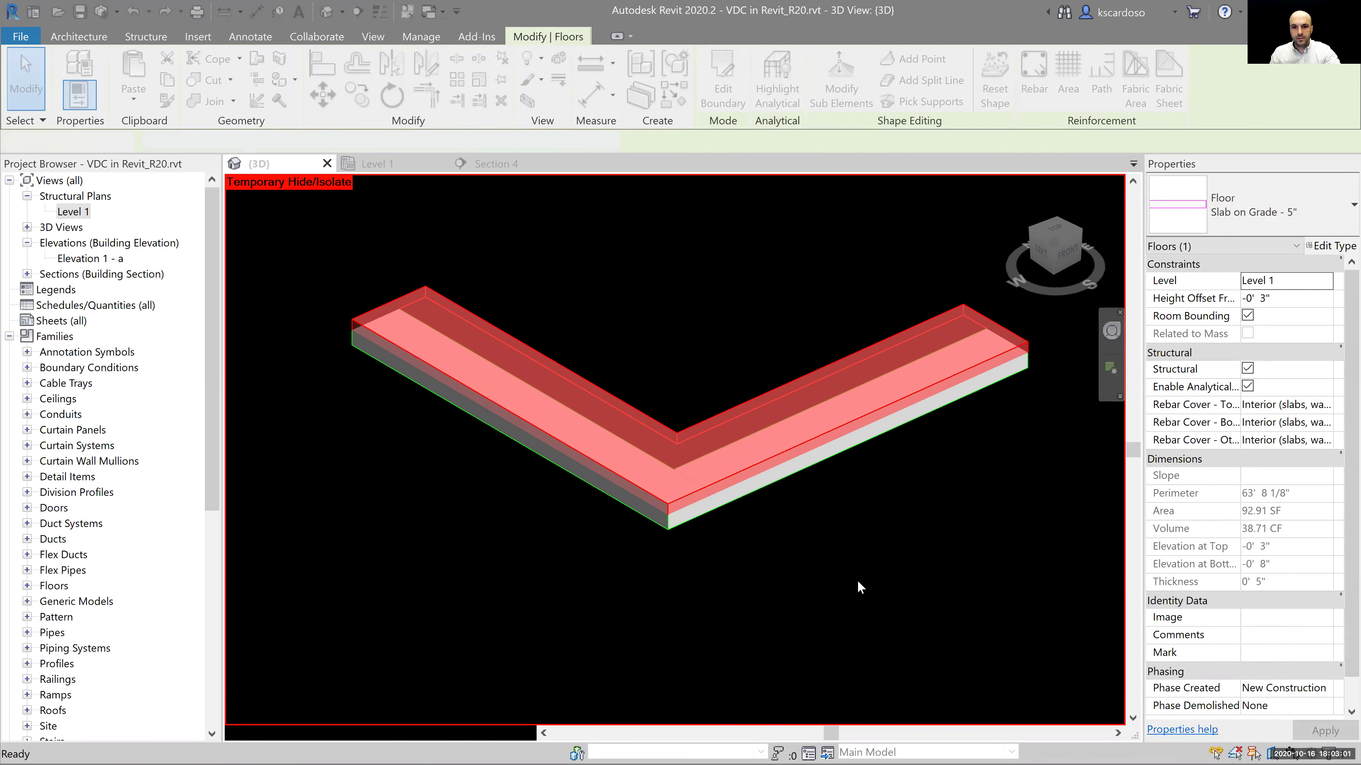
click(856, 581)
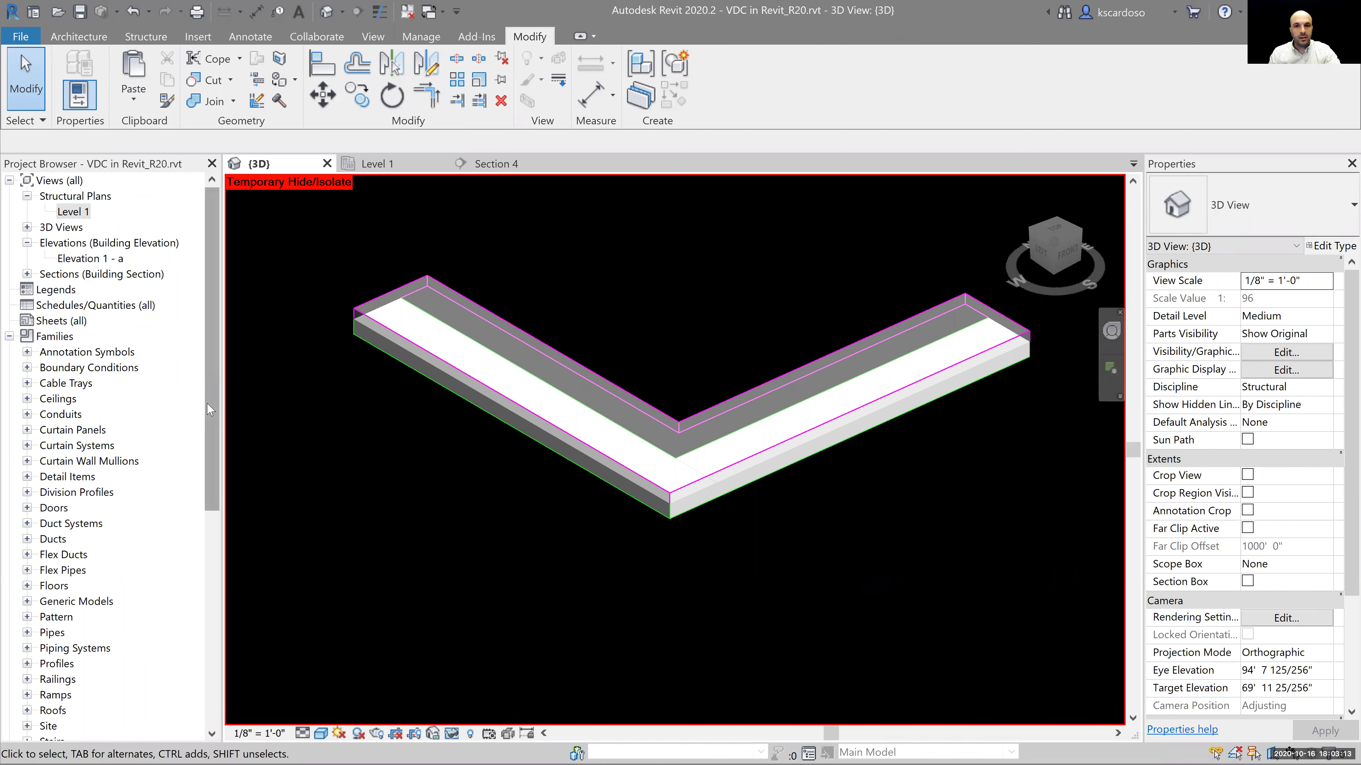
Place GB - 1'-6" x 2'-0" Continuous Footings along both outer edges of the L-shaped slab by picking the edges.
drag(210, 410, 210, 569)
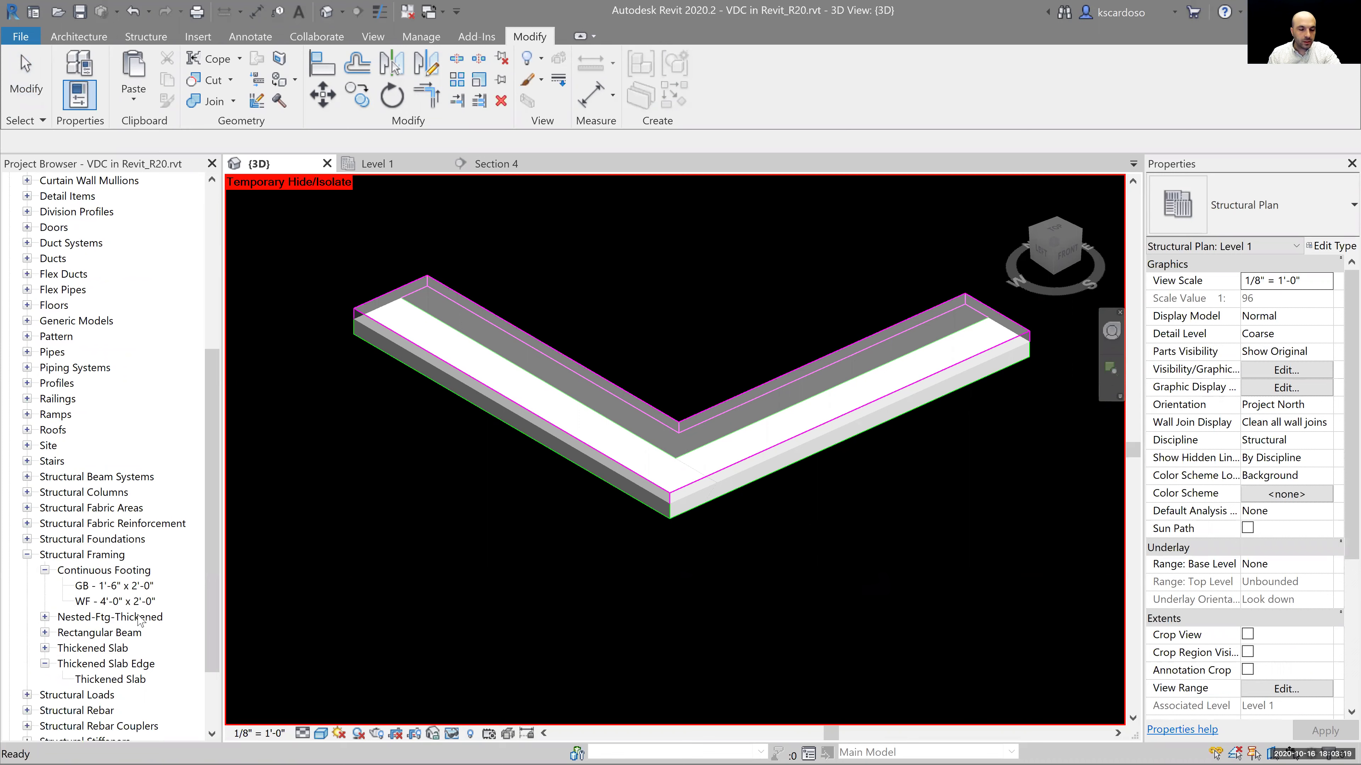
drag(91, 589, 574, 584)
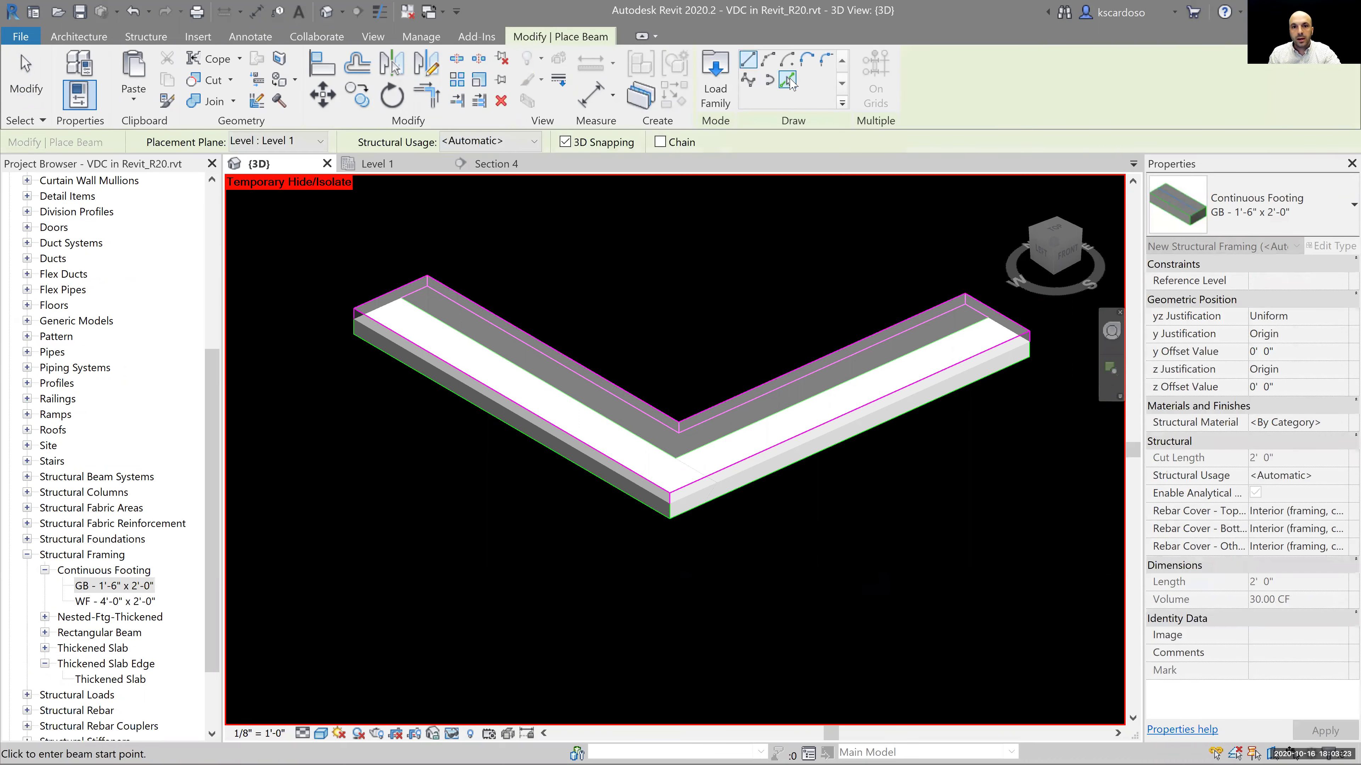
click(786, 80)
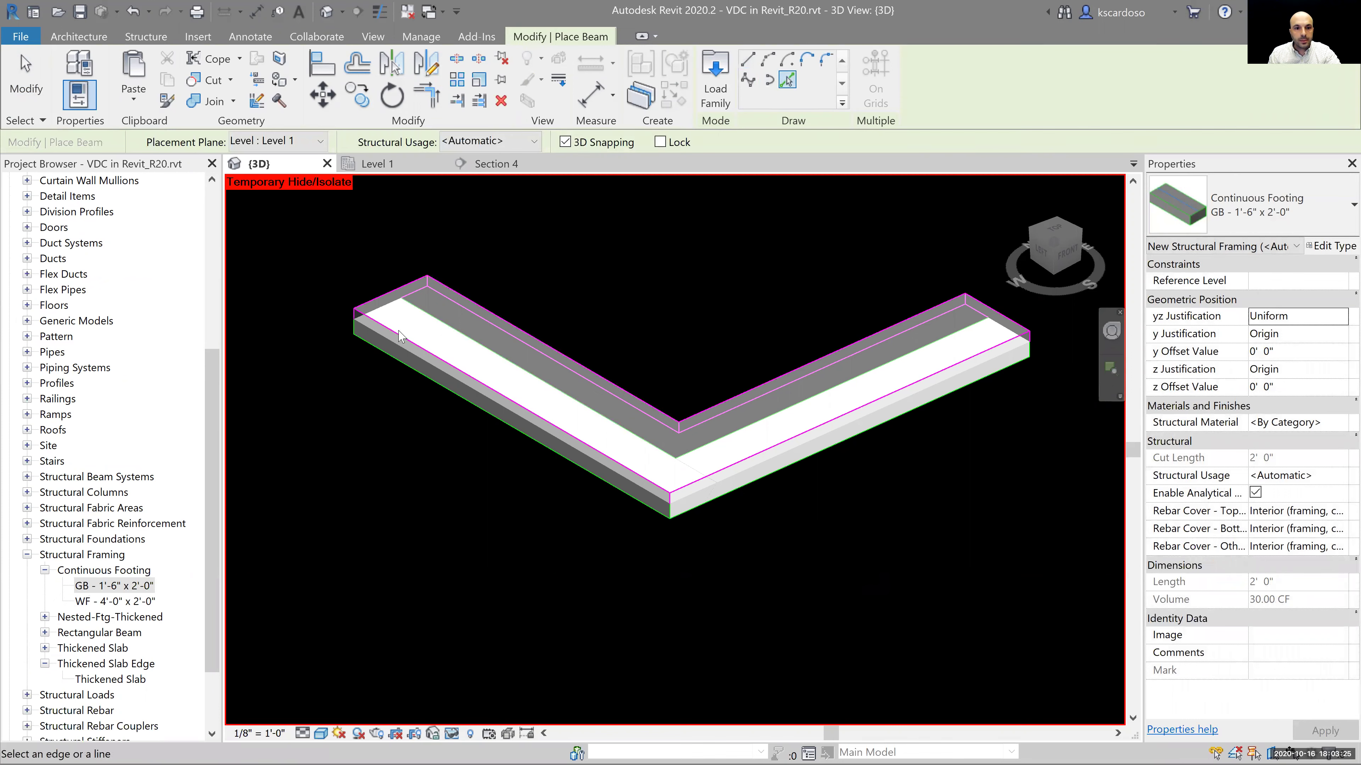
click(537, 441)
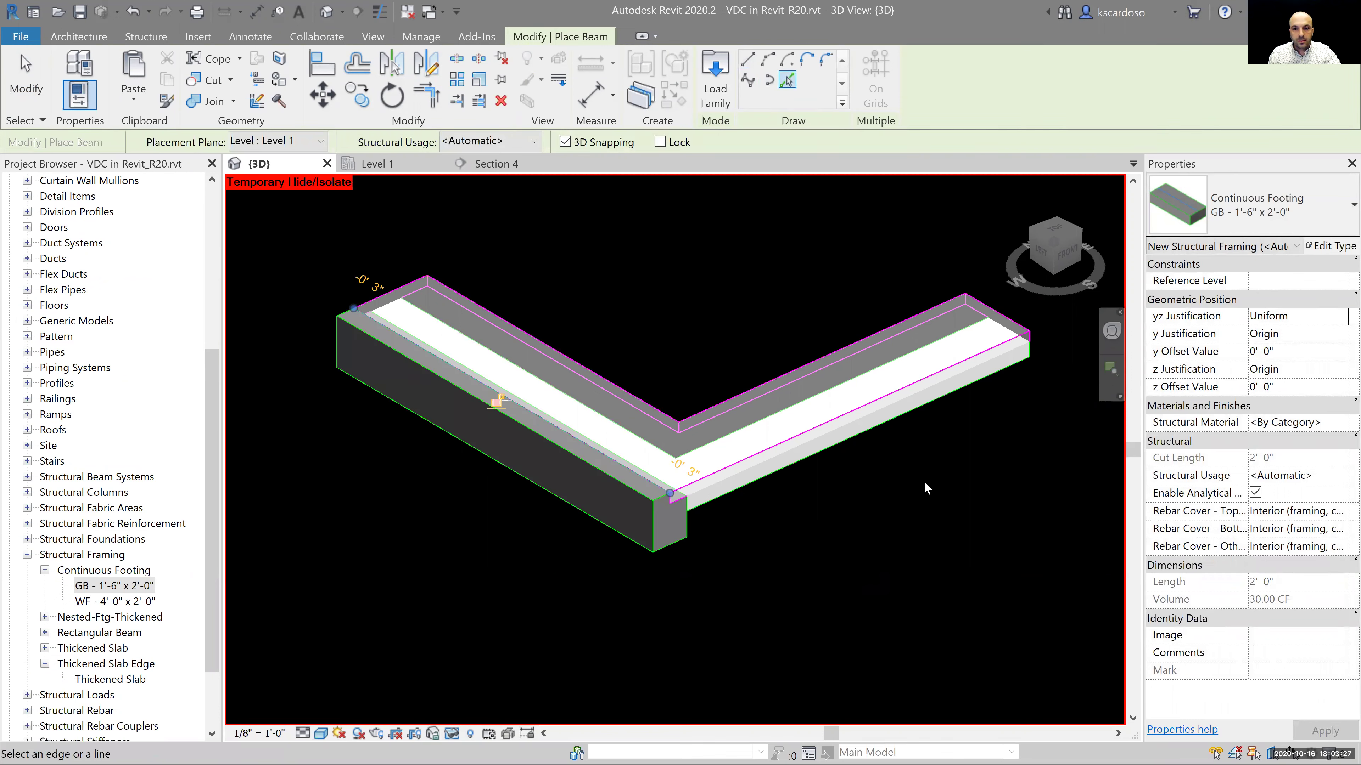
click(820, 543)
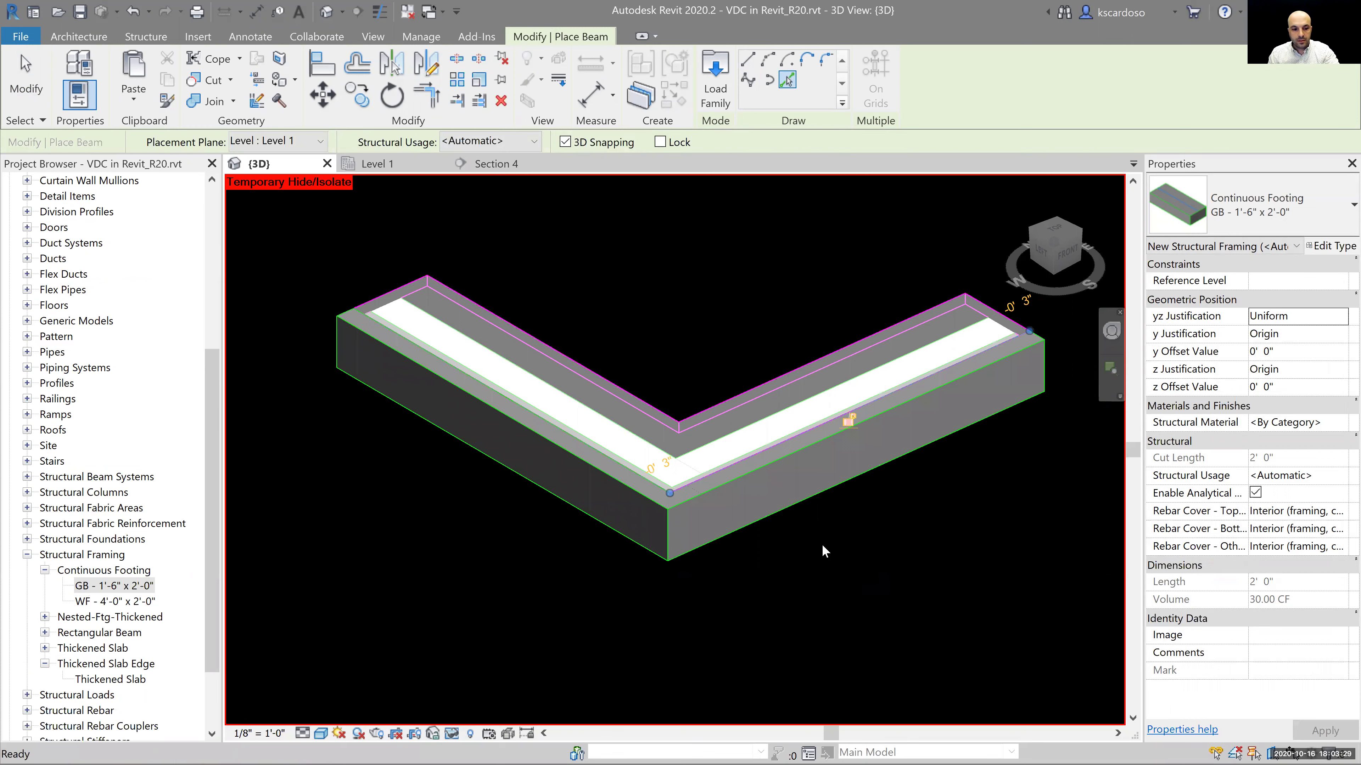
key(Escape)
key(Escape)
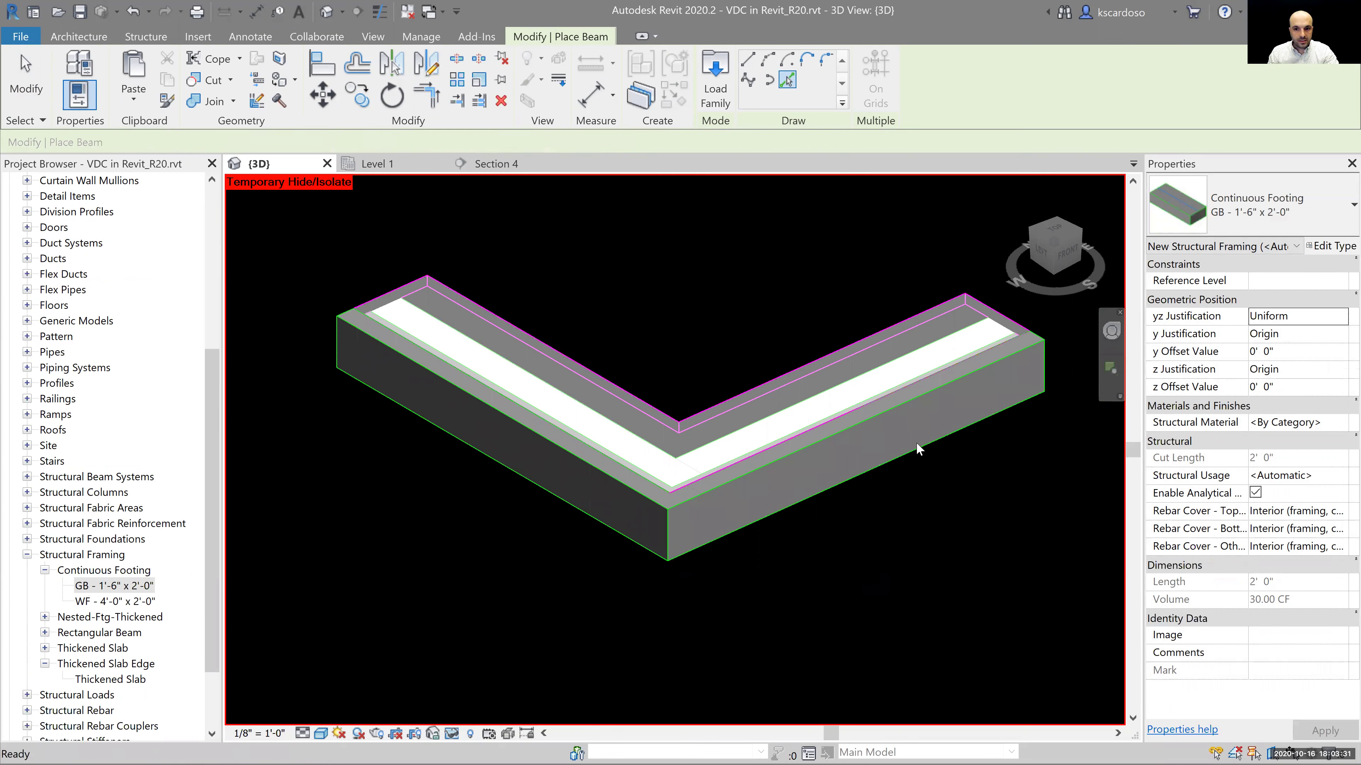
Set the z Offset Value of both new continuous footings under the L-shaped slab to -1' 0".
click(474, 453)
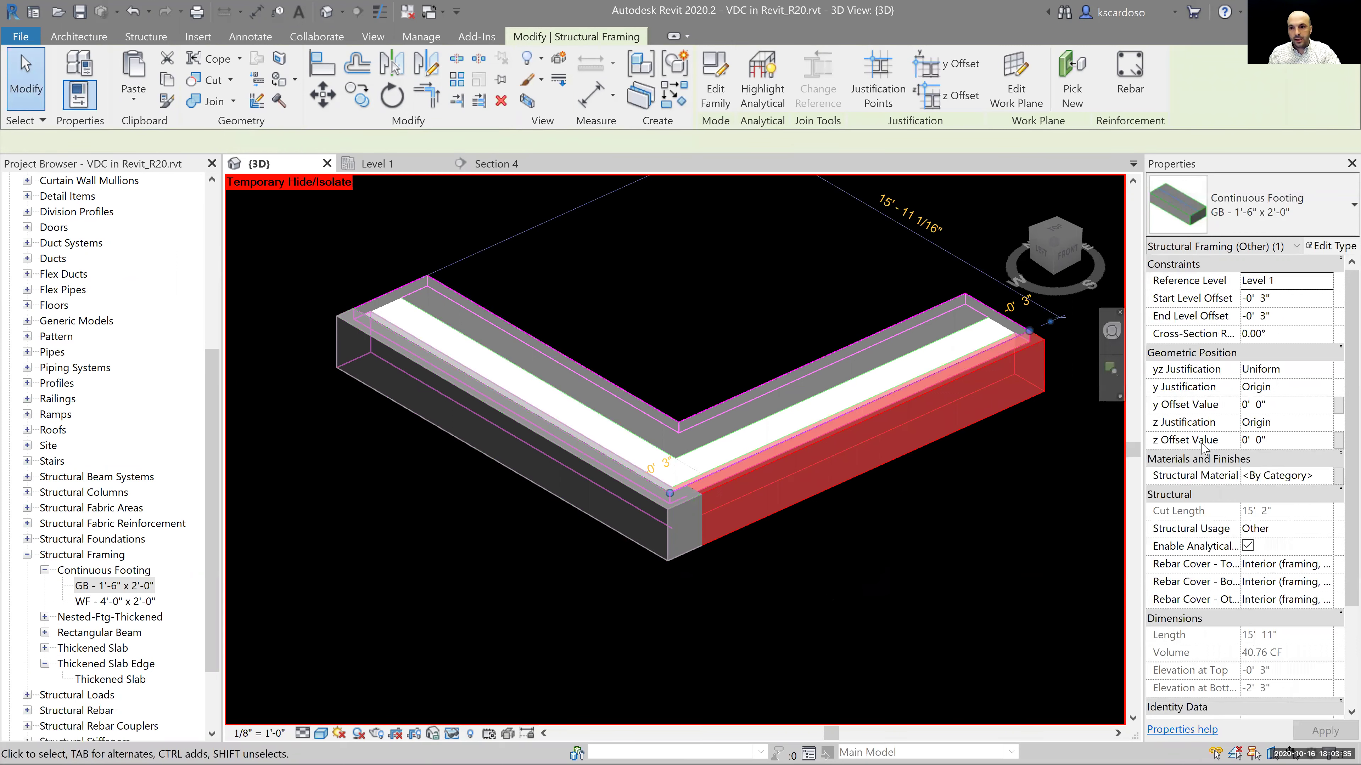
click(1288, 441)
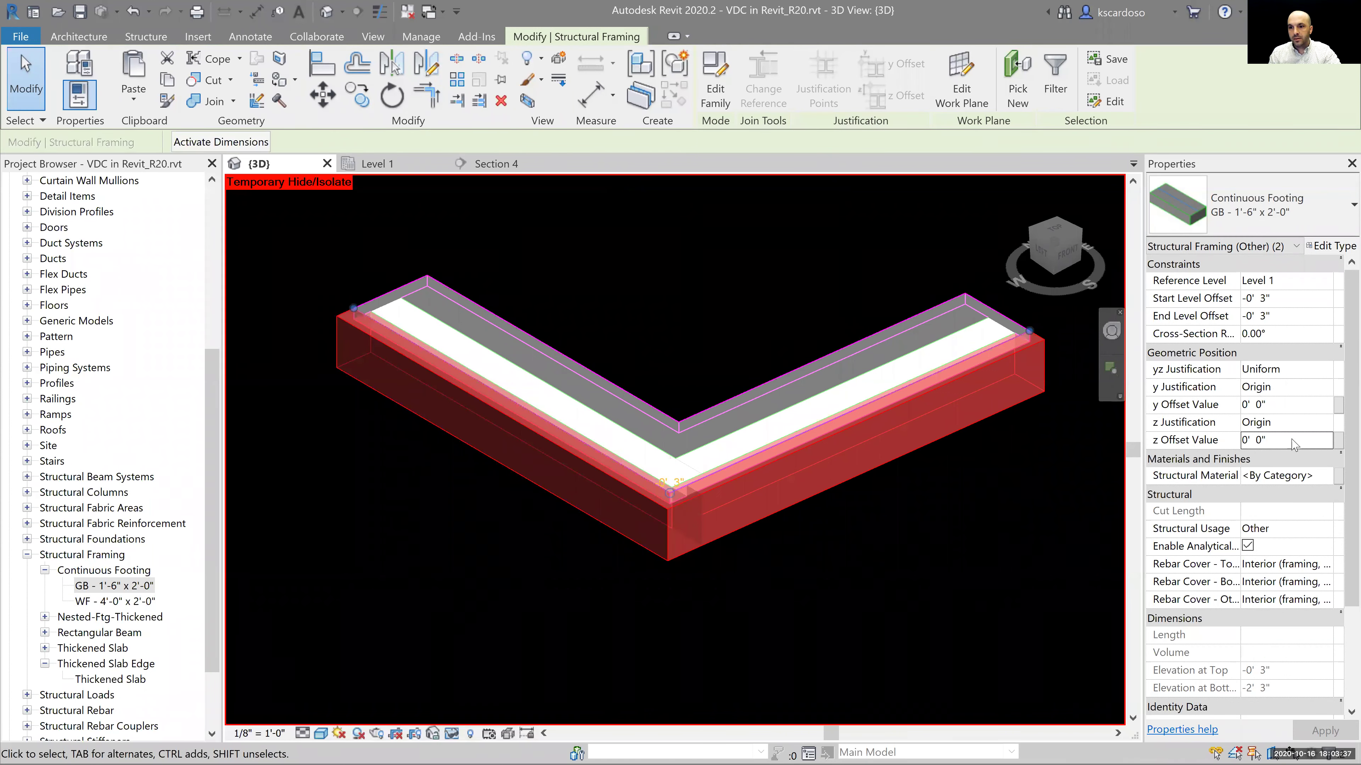
text(-1)
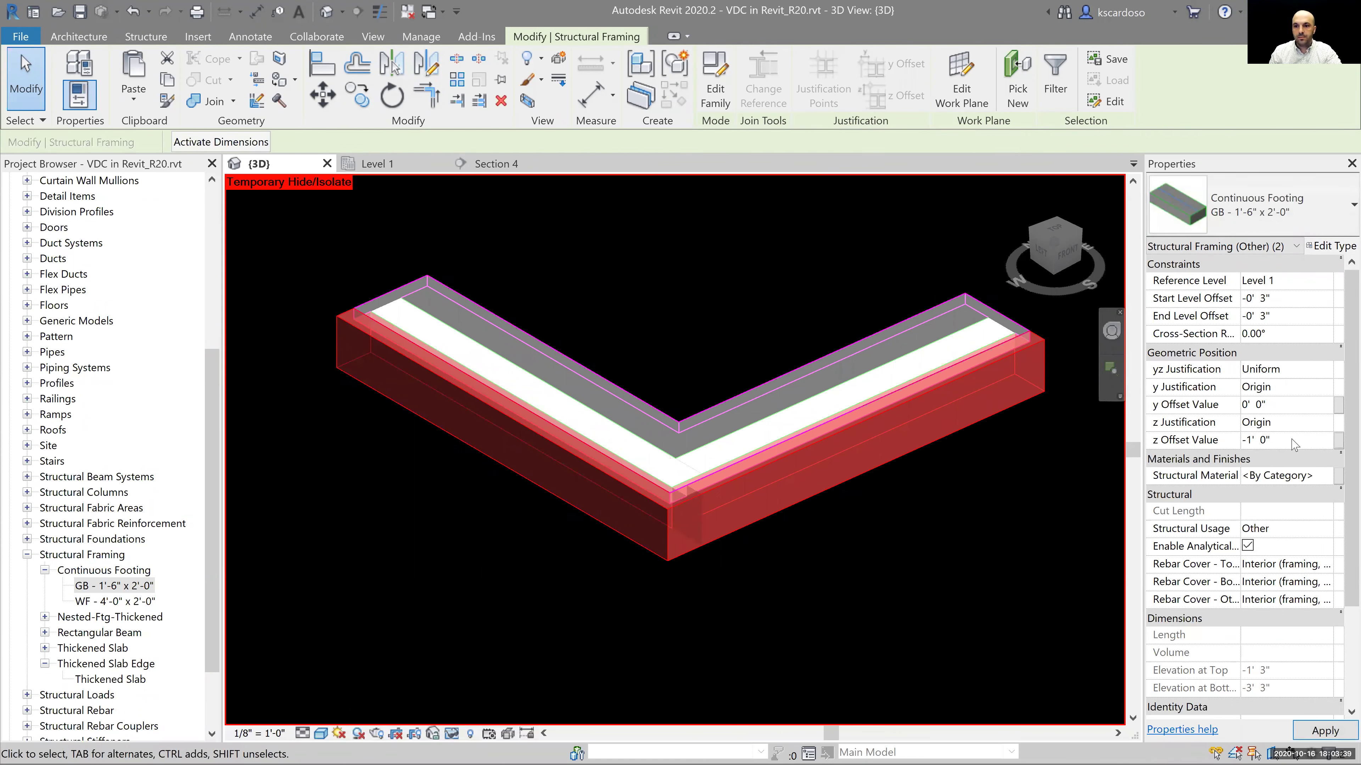
key(Return)
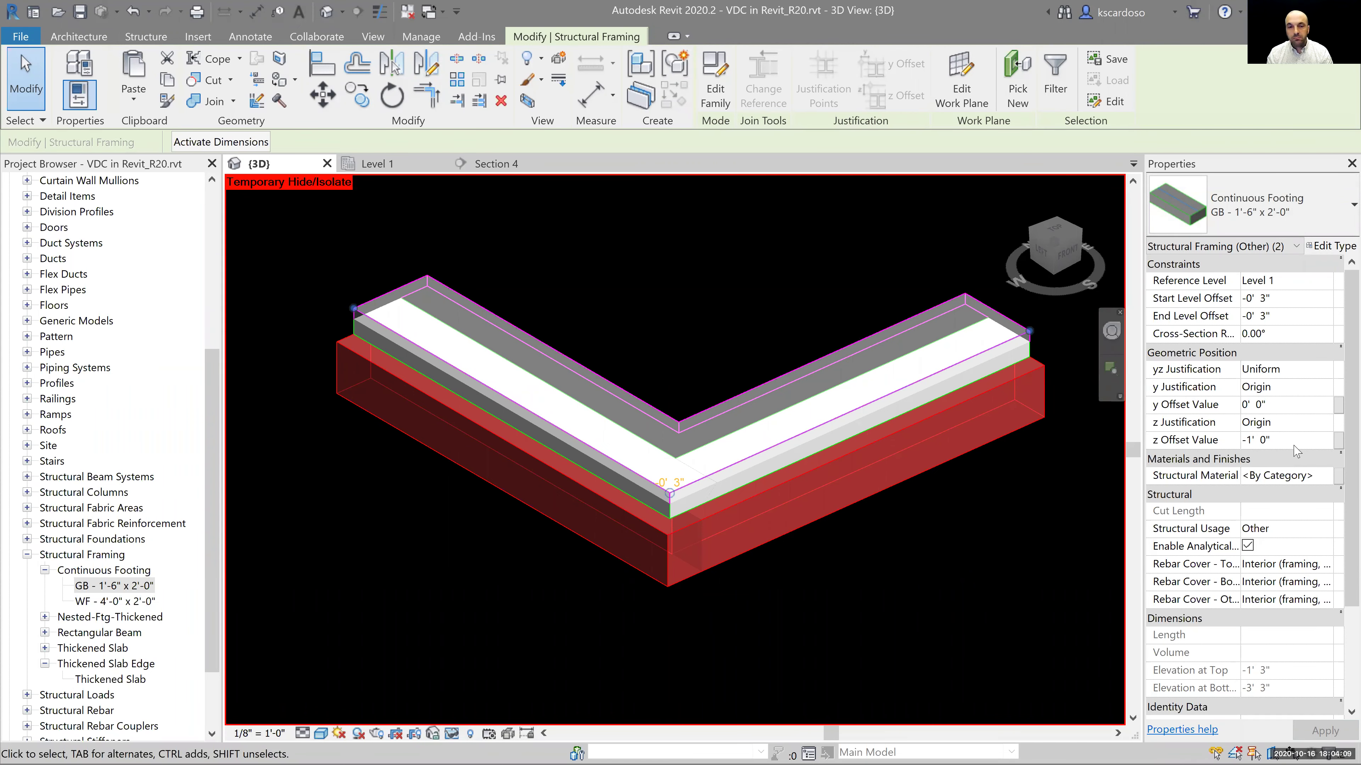
Align the outer faces of both continuous footings with the outer faces of the L-shaped slab above them.
click(879, 567)
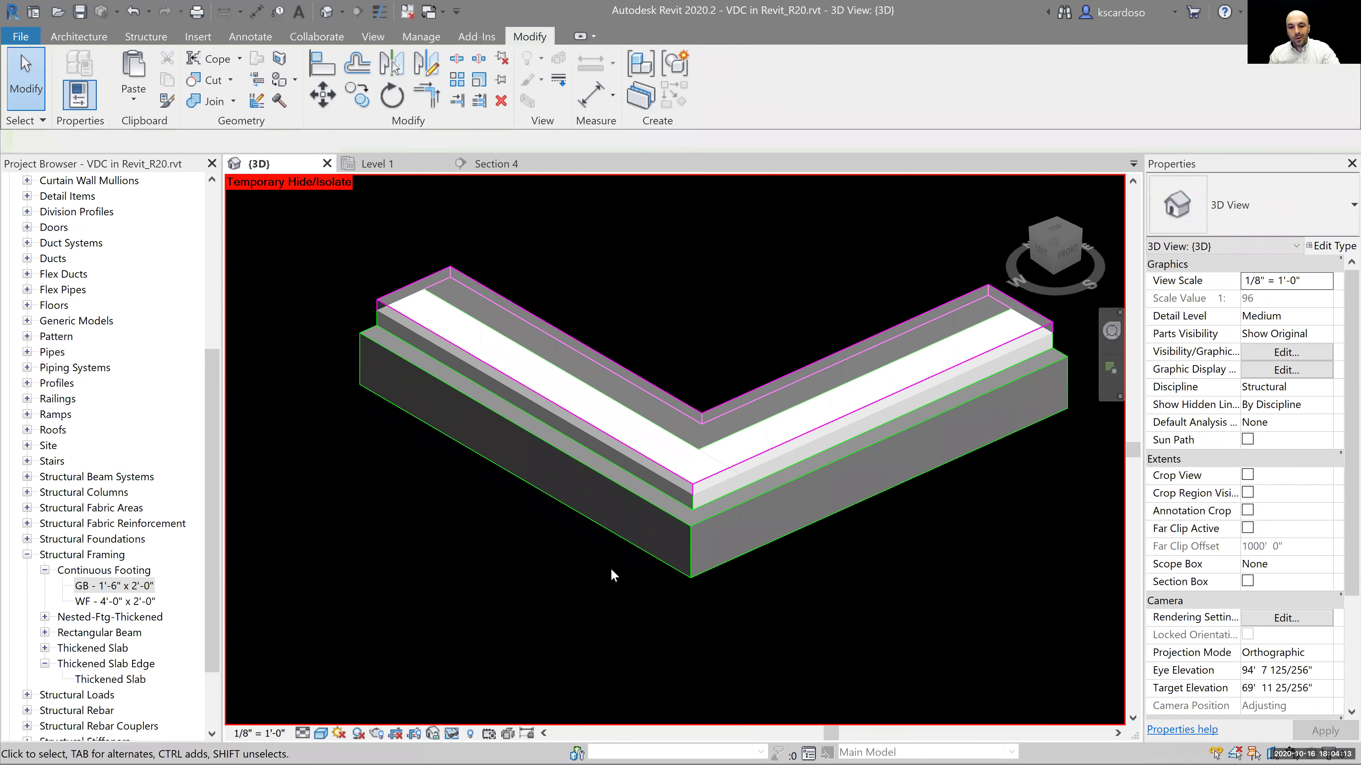
scroll(372, 317, up, 4)
key(a)
key(l)
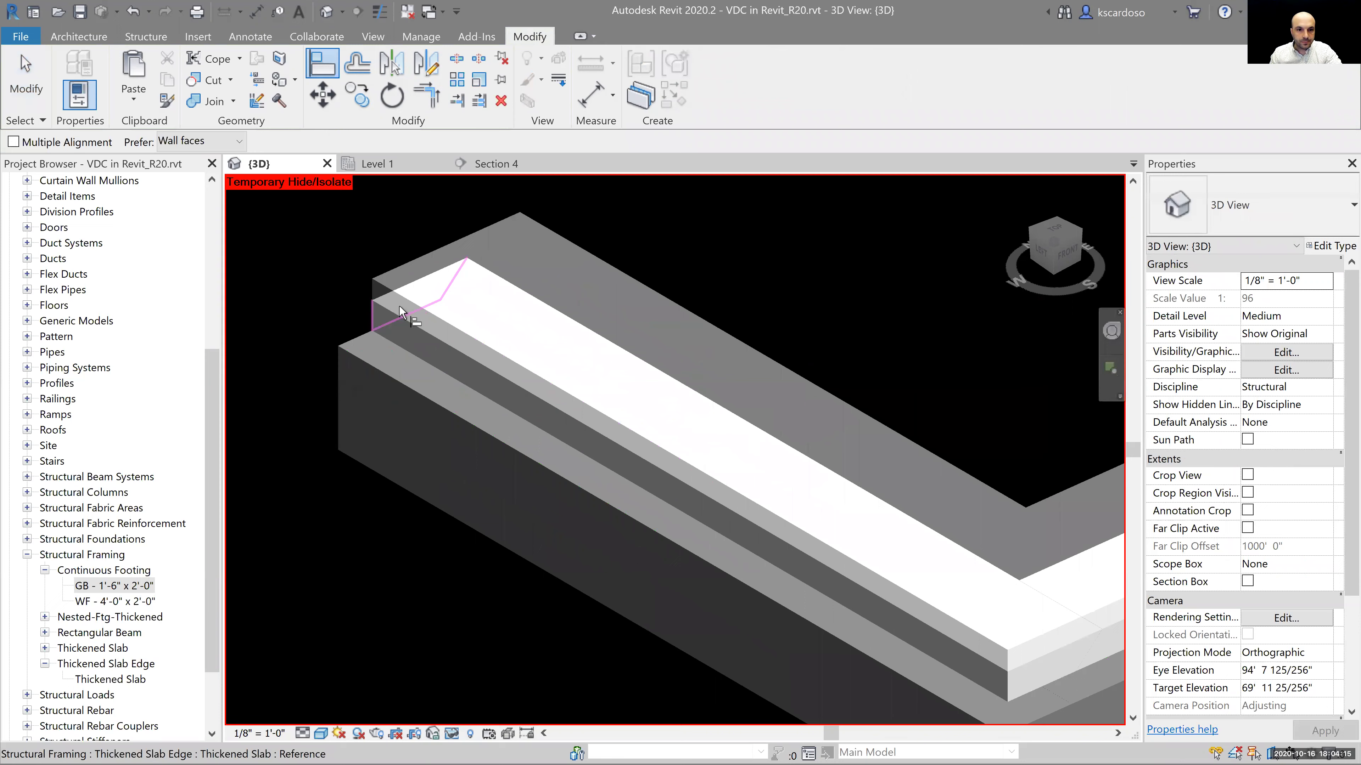
click(399, 304)
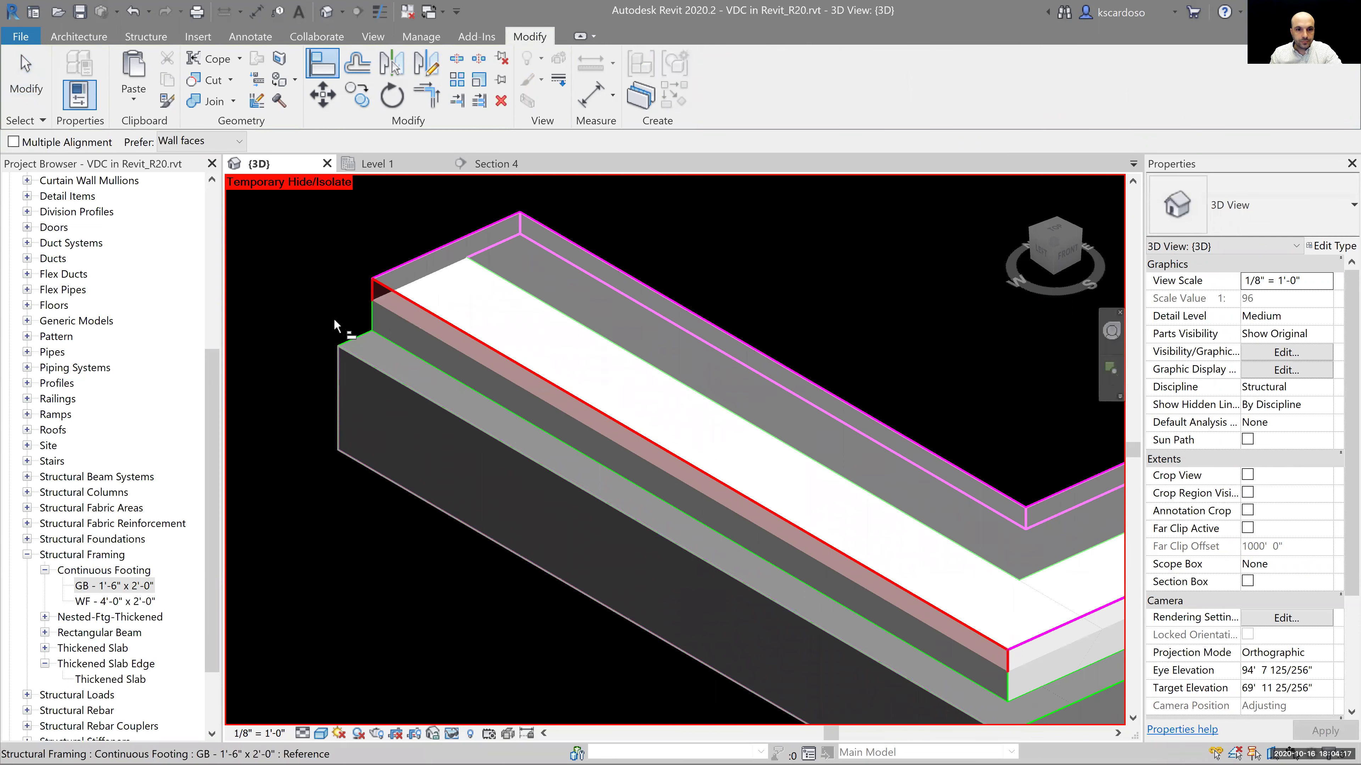
scroll(561, 431, down, 3)
click(946, 415)
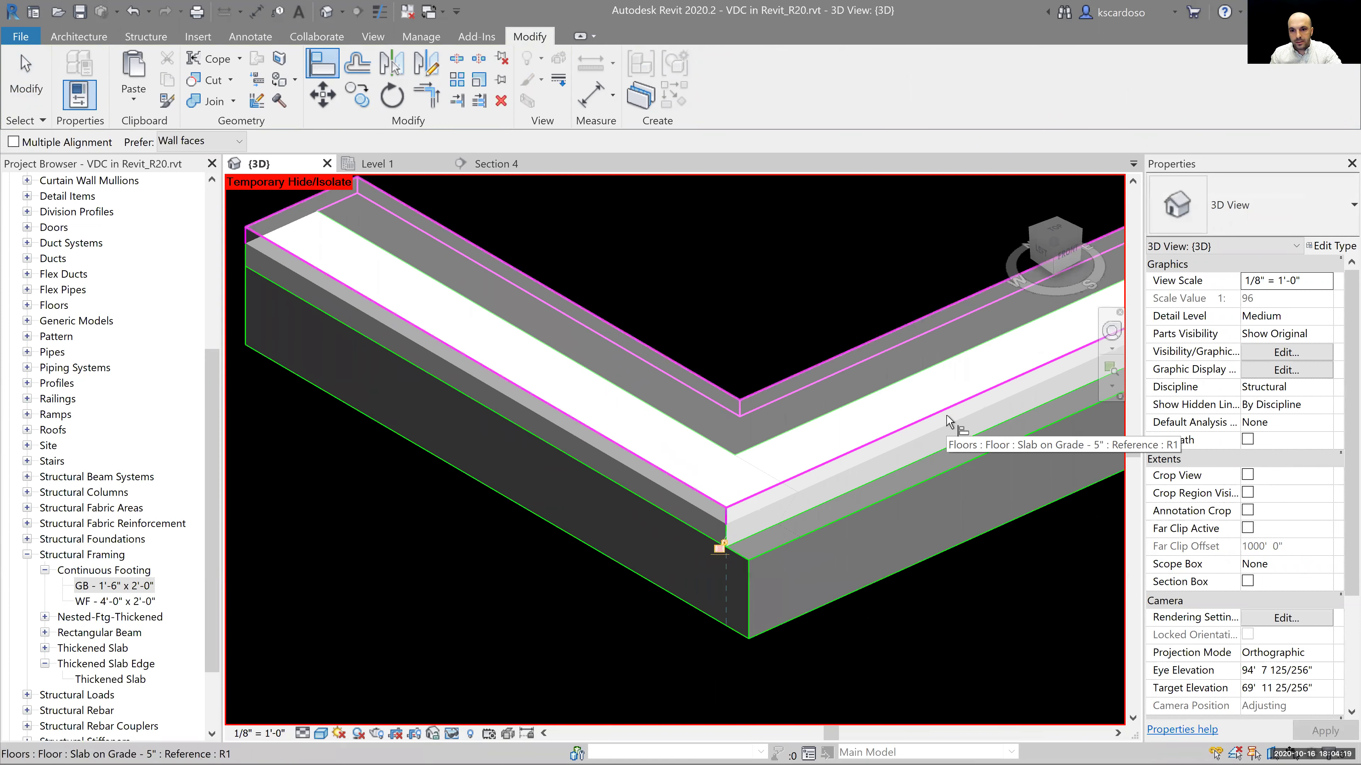
click(1033, 558)
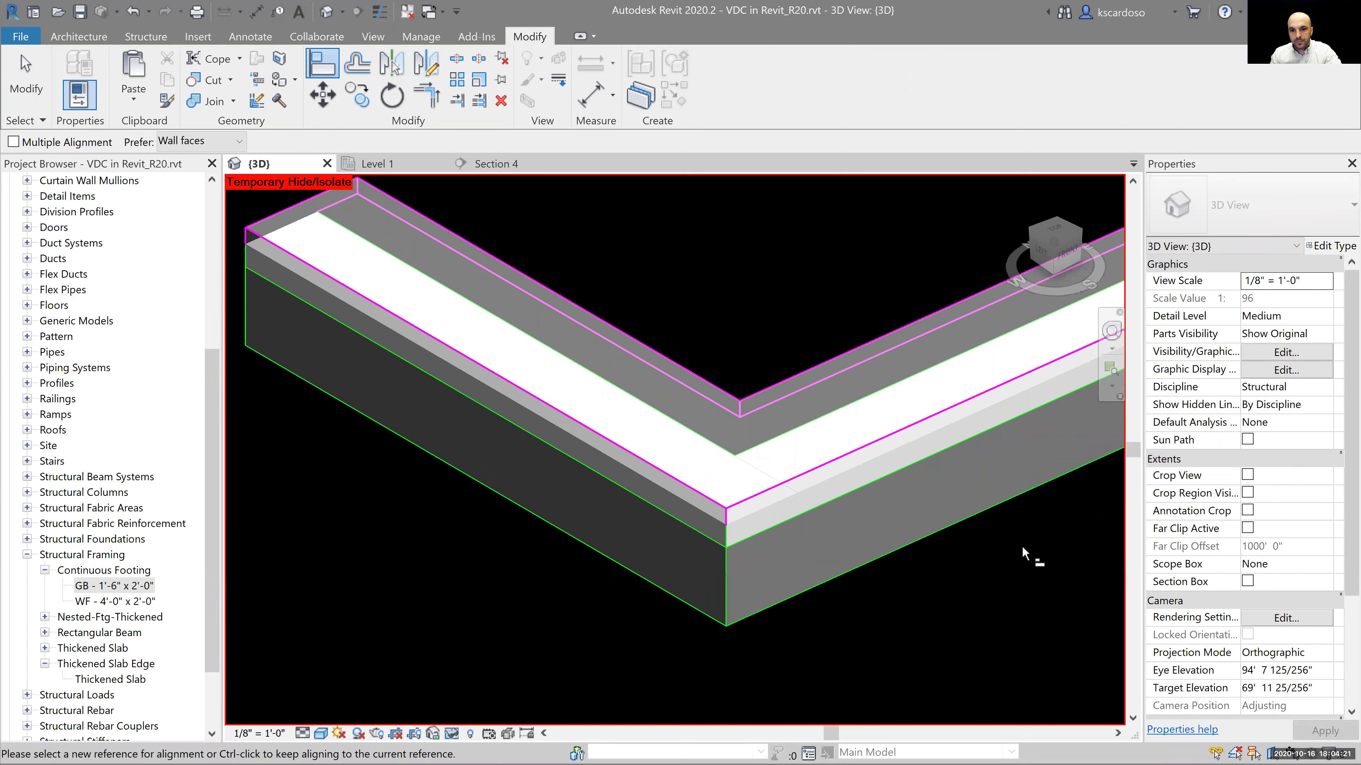
key(Escape)
middle_drag(1021, 547, 827, 520)
key(Escape)
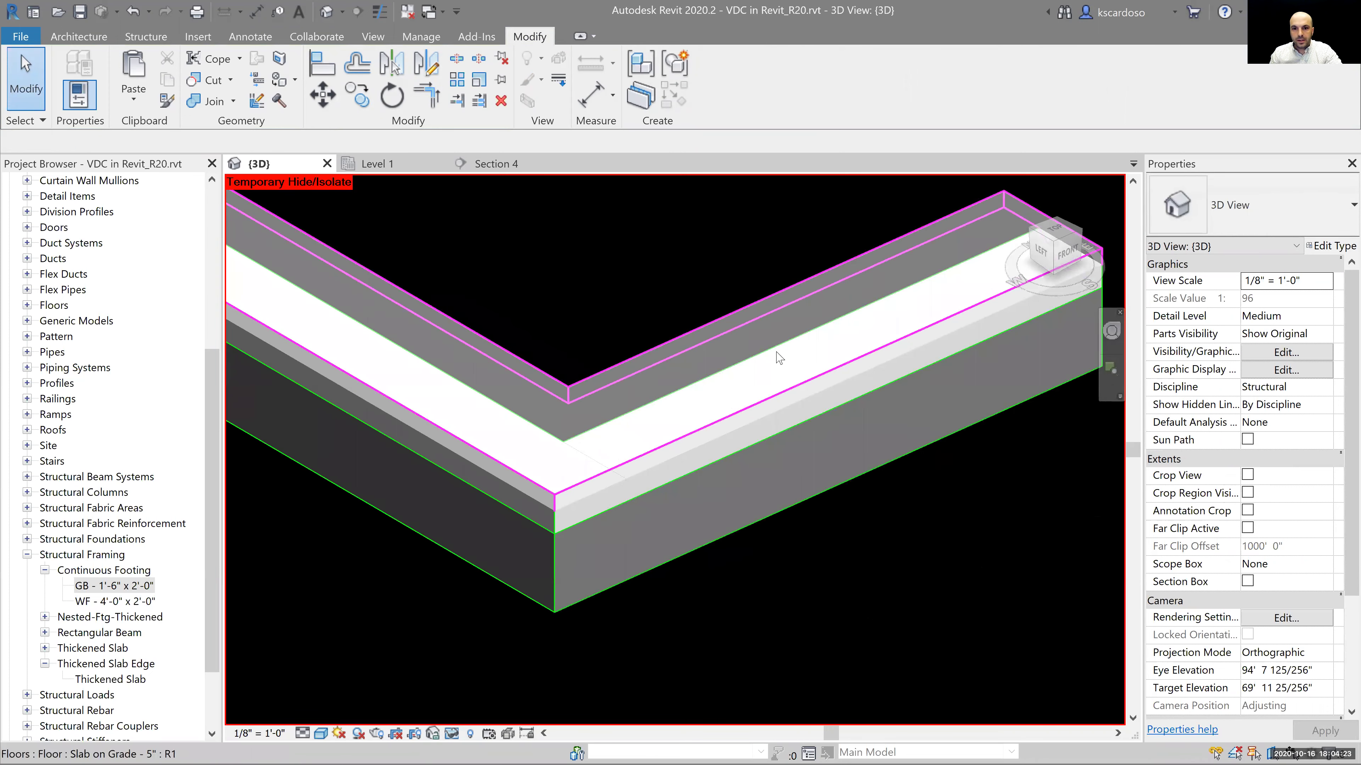
Remove the thickened slab edge along the slab's front side and select the continuous footing beneath it to inspect the corner join.
click(872, 467)
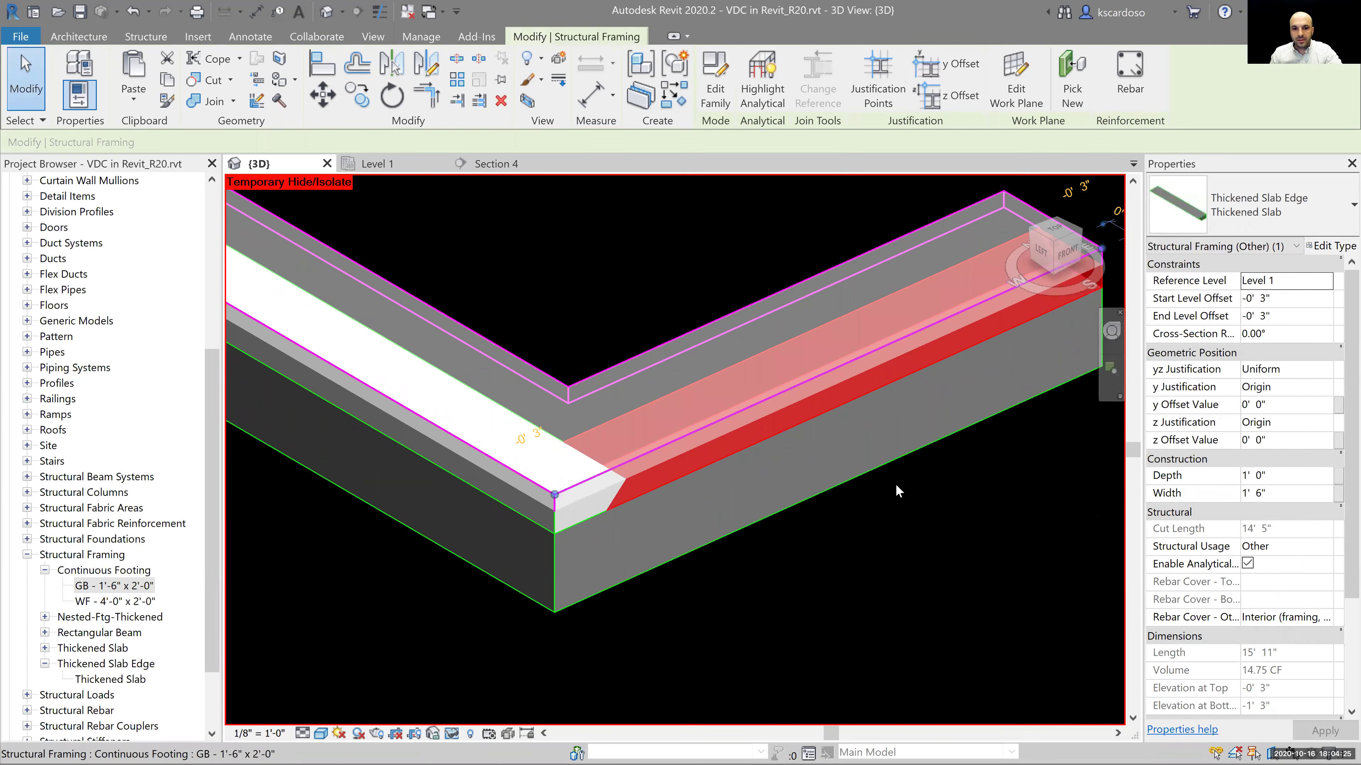
click(922, 516)
middle_drag(883, 541, 985, 520)
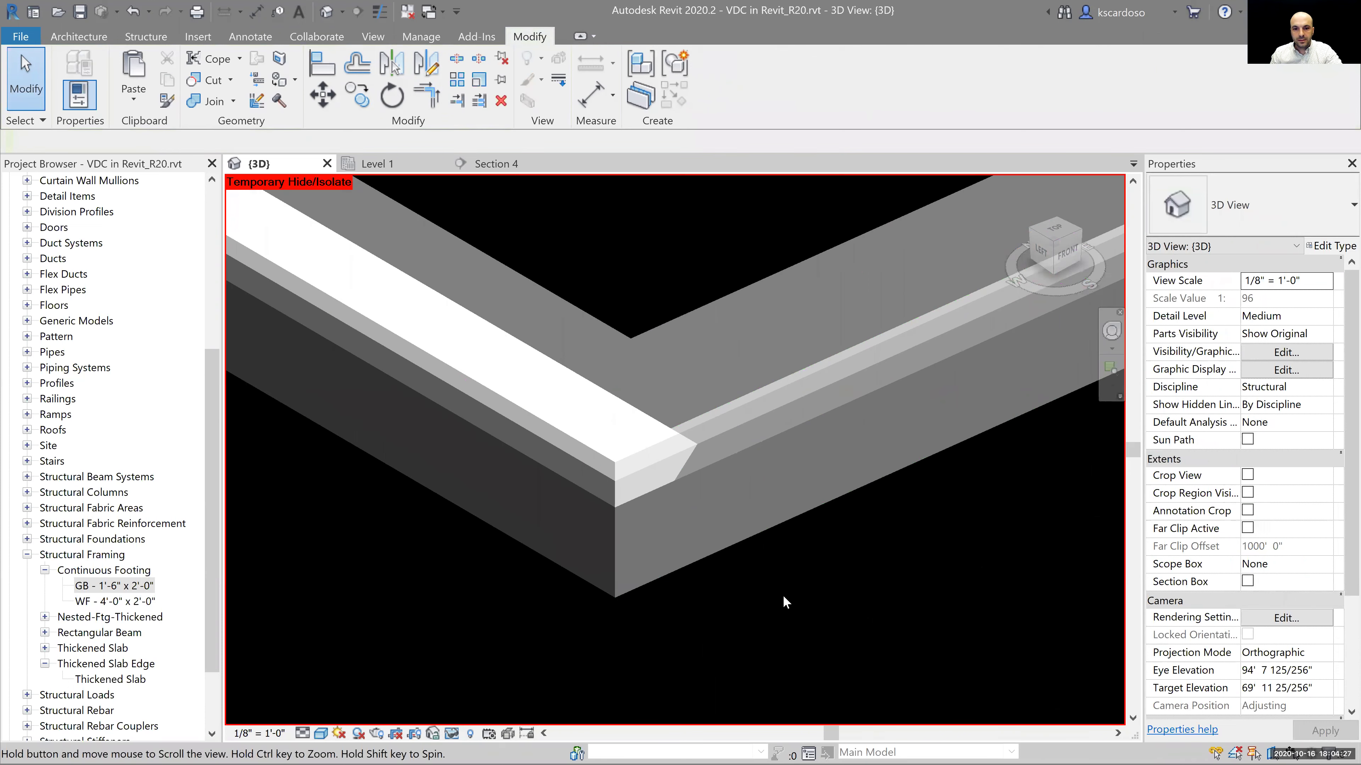
click(850, 560)
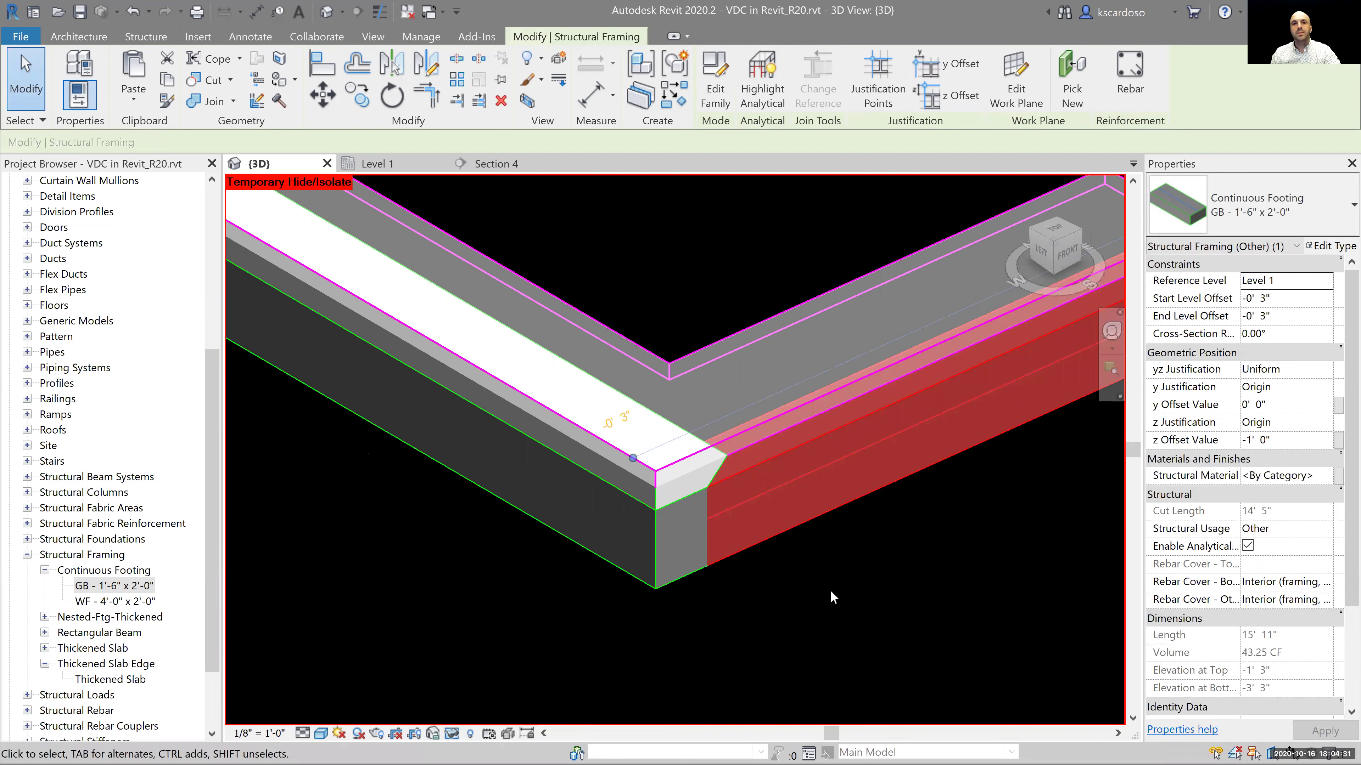
Undo the removal of the front thickened slab edge and the alignment of both continuous footings.
key(z)
key(f)
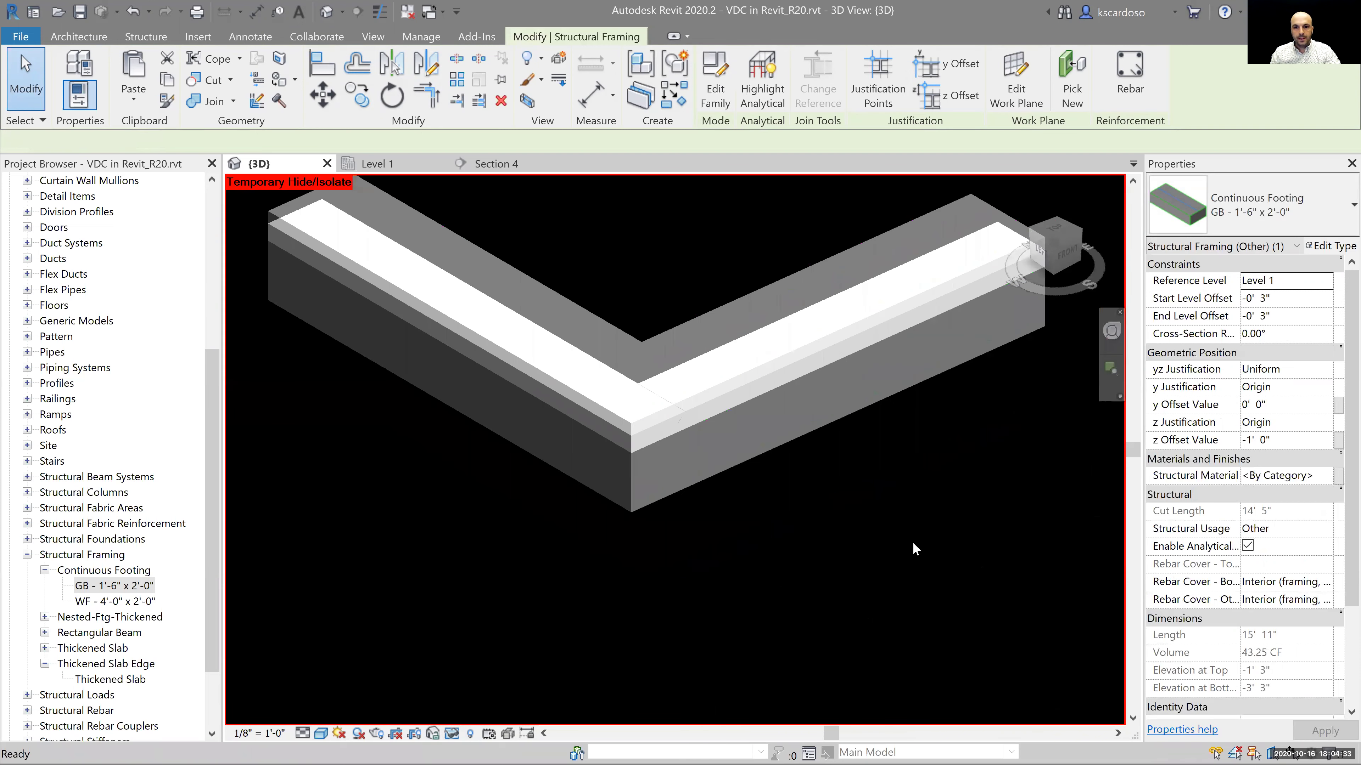
click(912, 543)
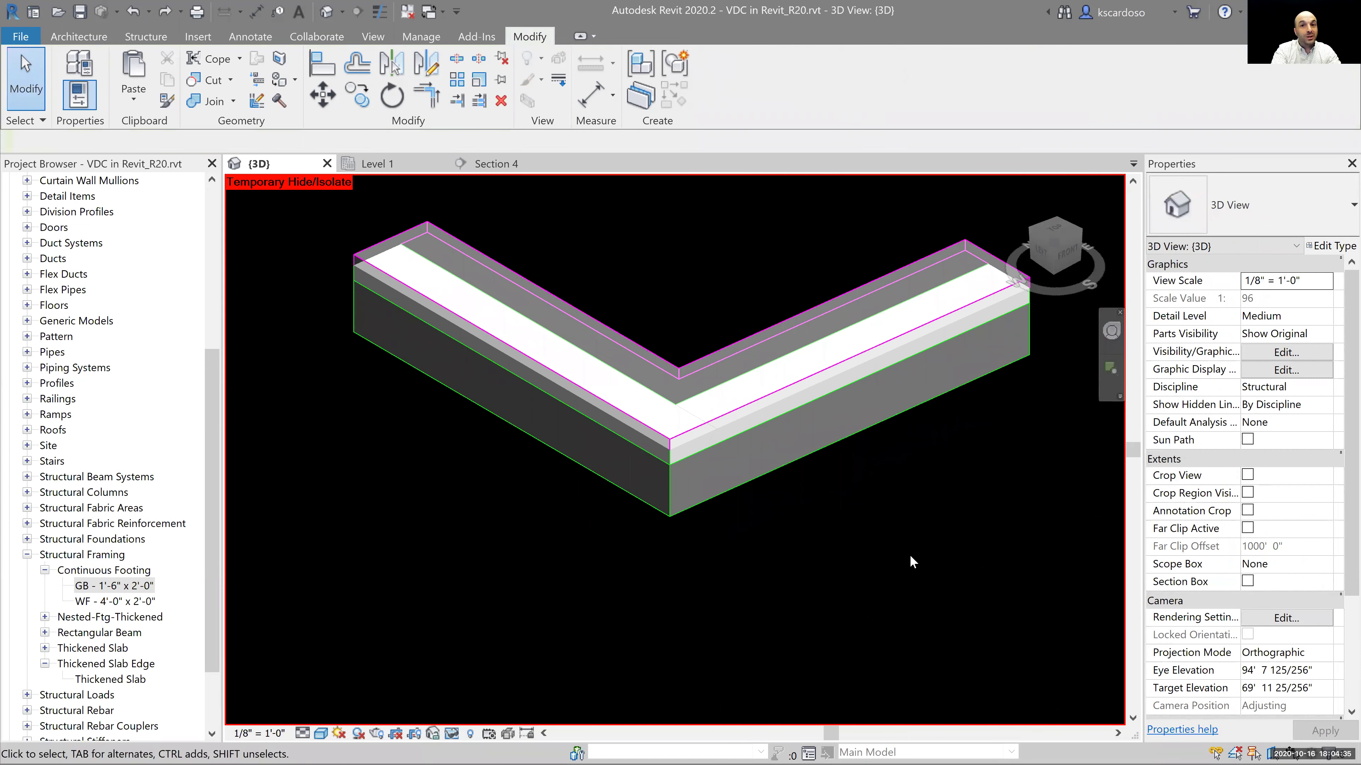
scroll(910, 555, up, 3)
scroll(291, 261, up, 3)
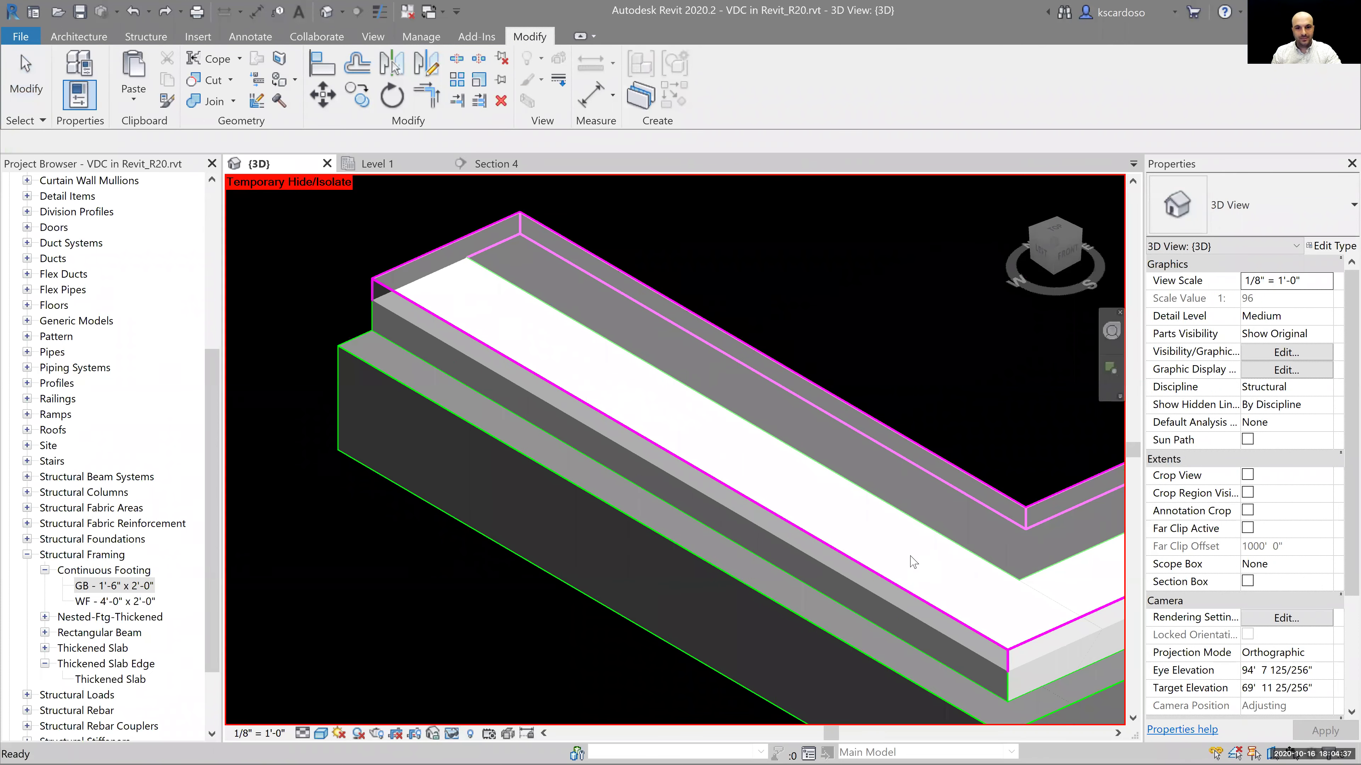
scroll(618, 283, down, 3)
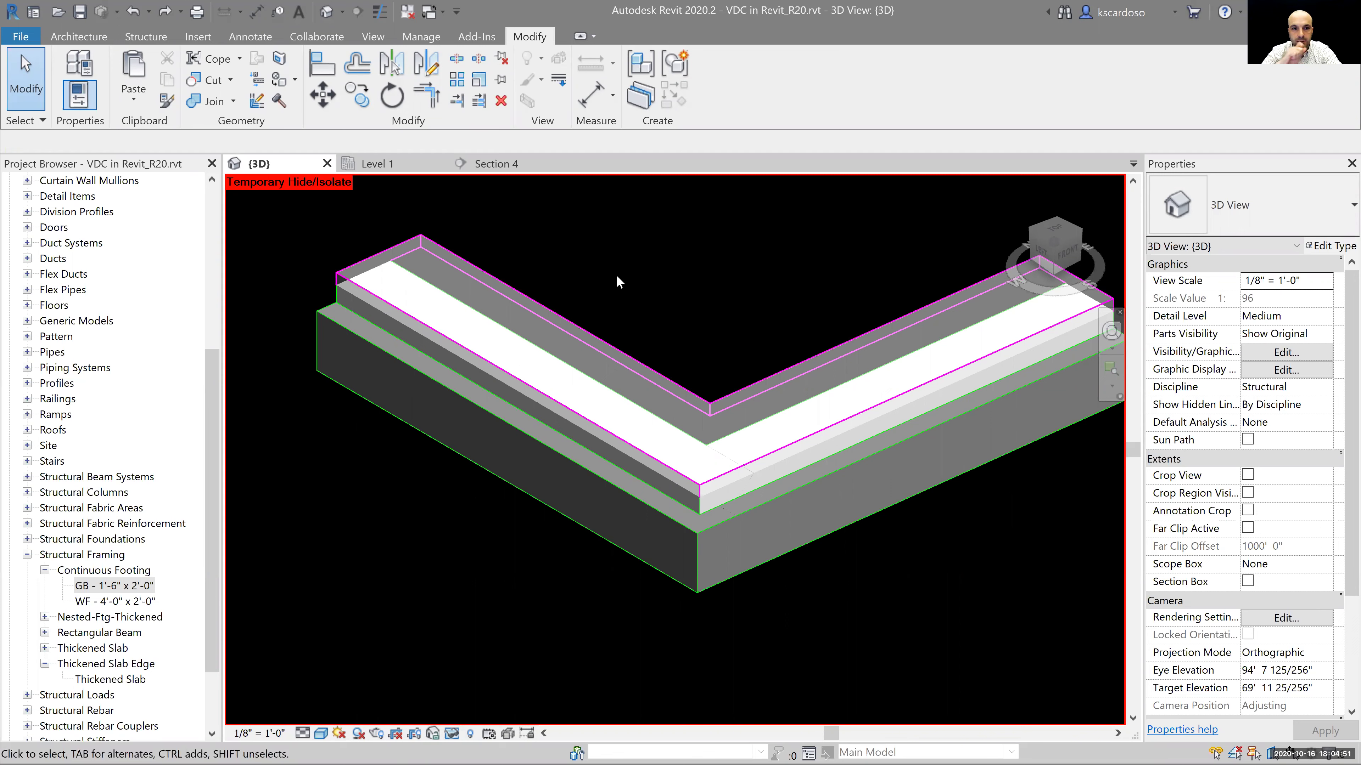
Delete the continuous footing along the slab's front side and the thickened slab edge along its left side.
click(517, 334)
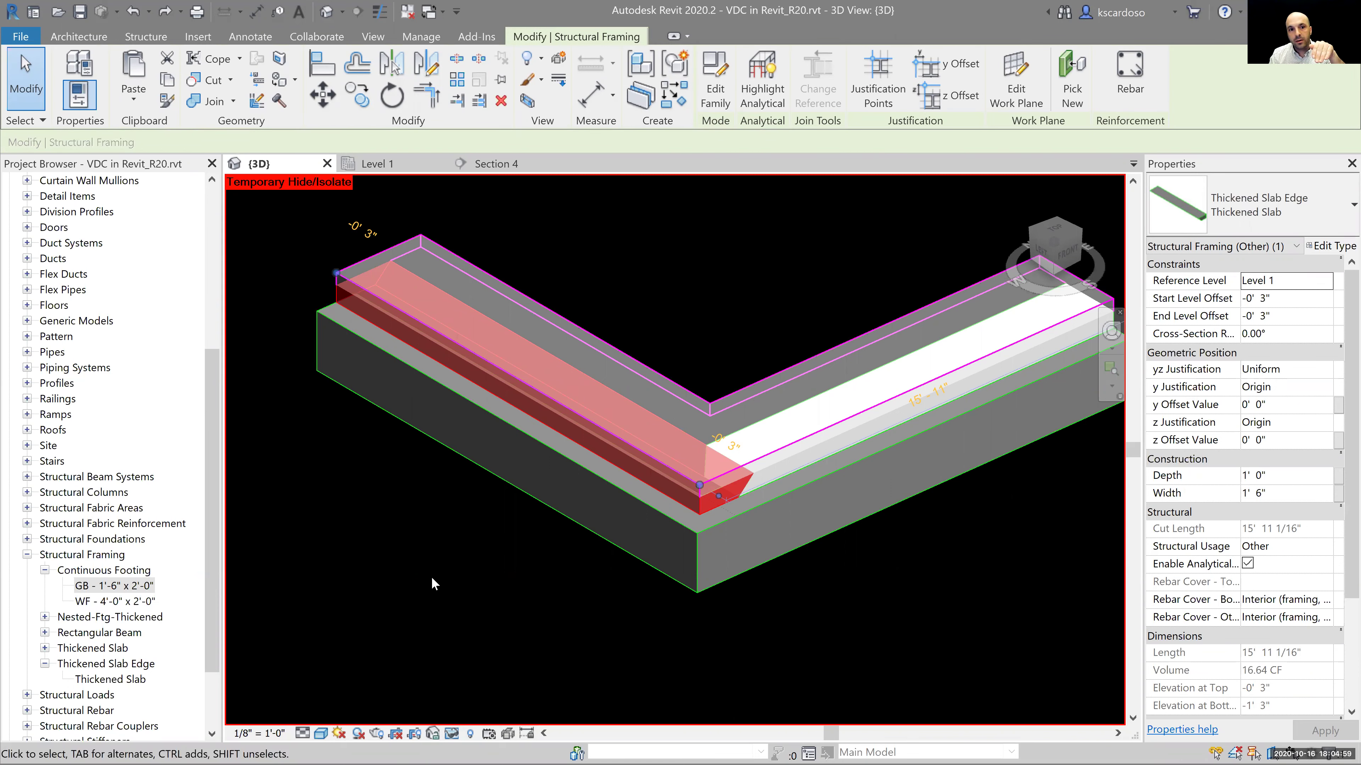
click(504, 459)
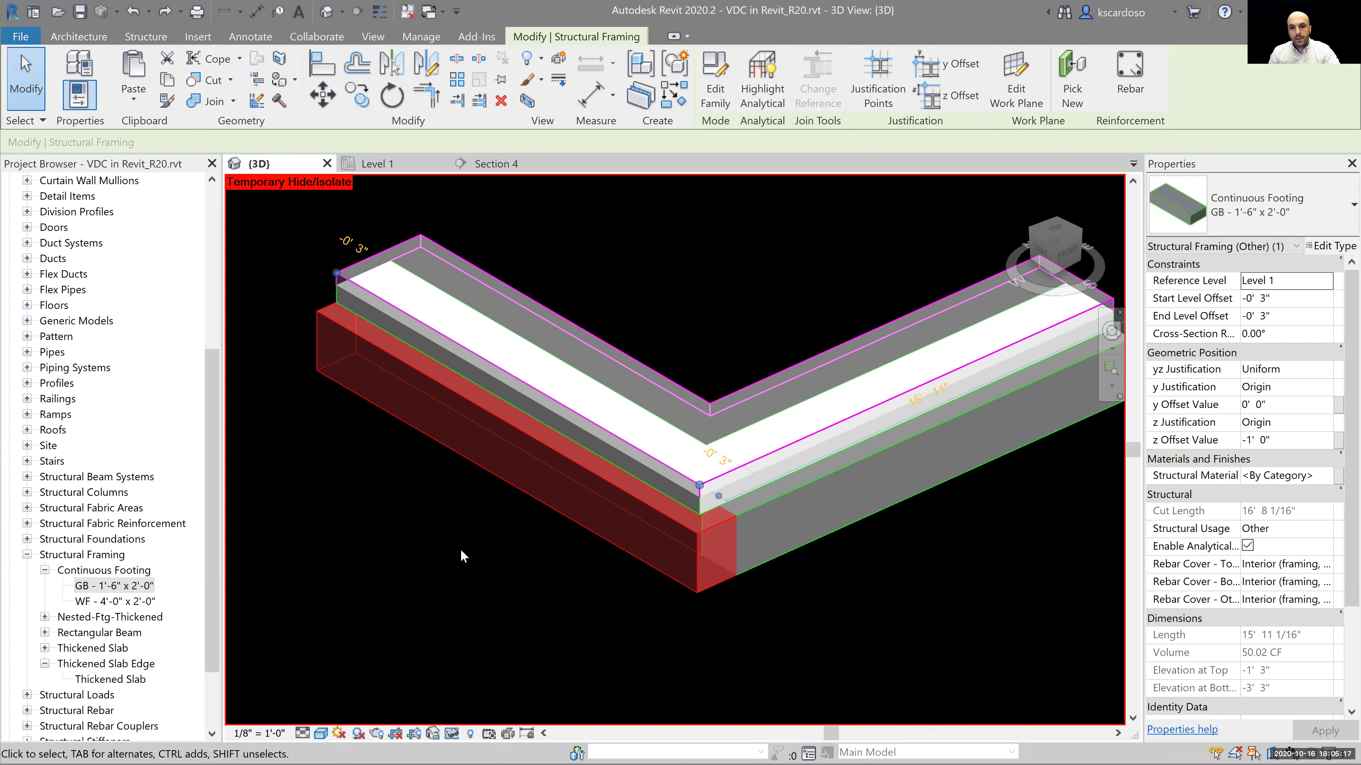
click(1048, 545)
click(959, 448)
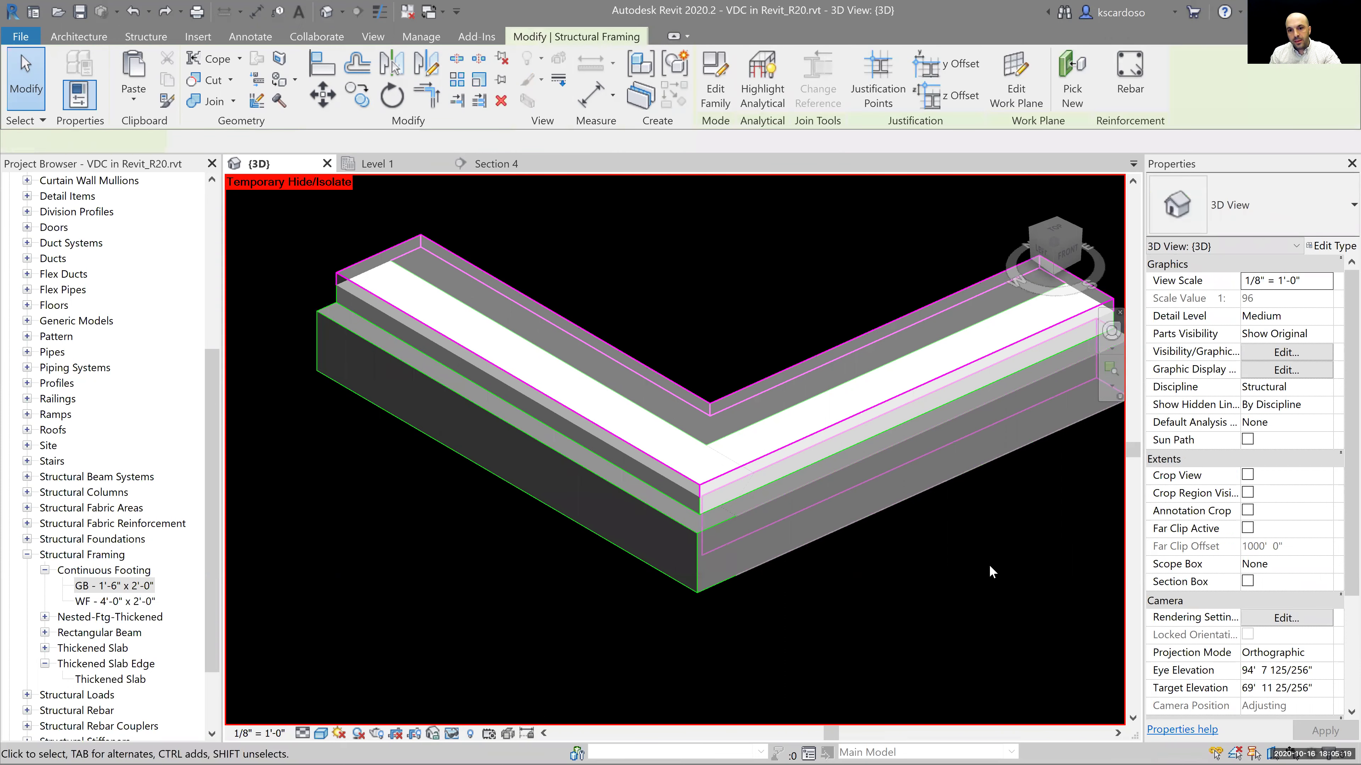
click(824, 643)
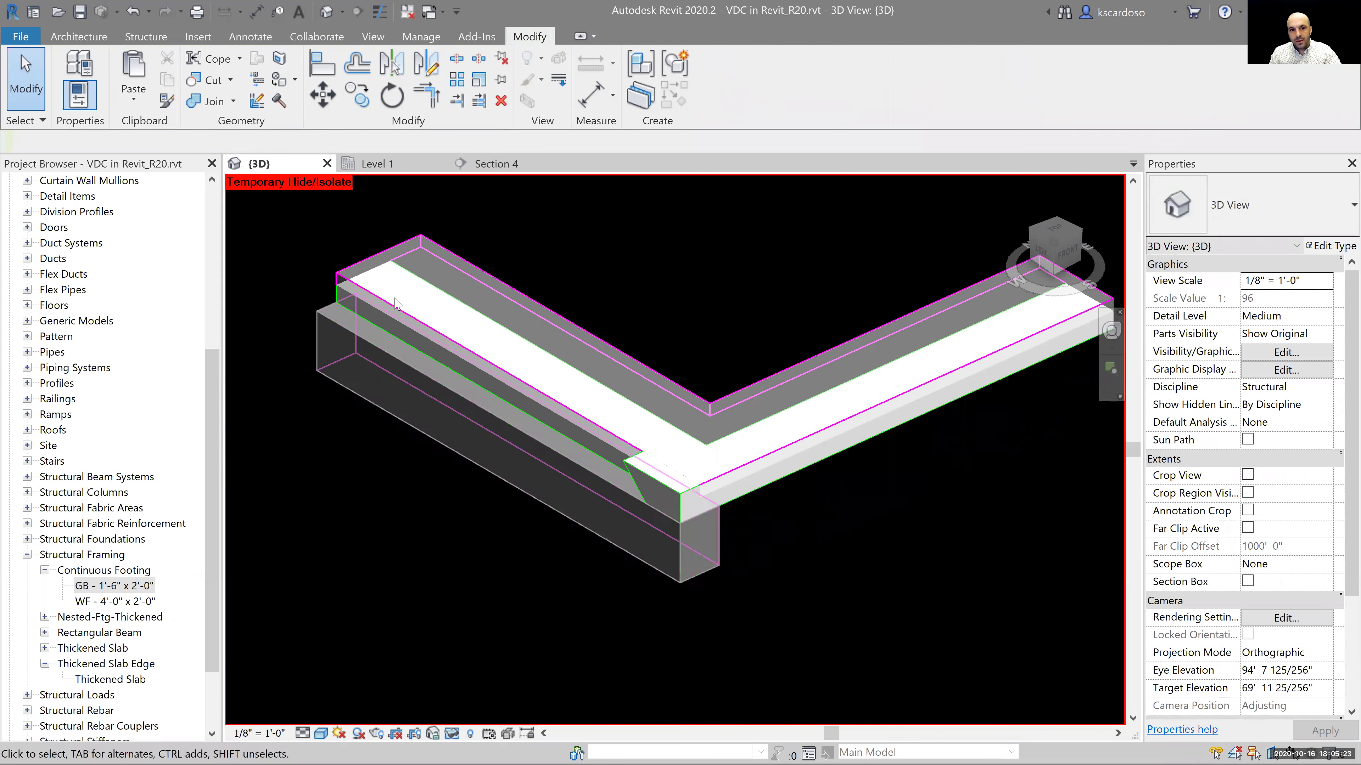
click(592, 274)
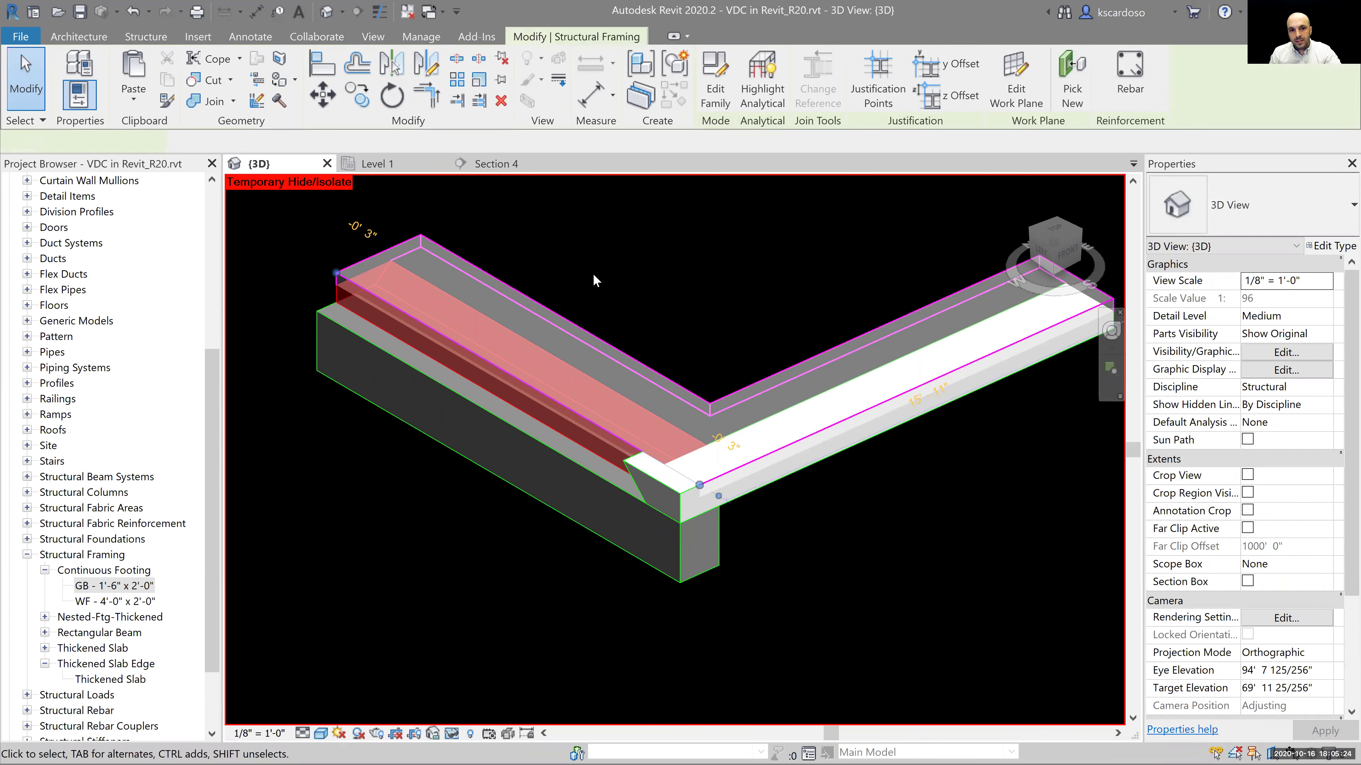
click(672, 257)
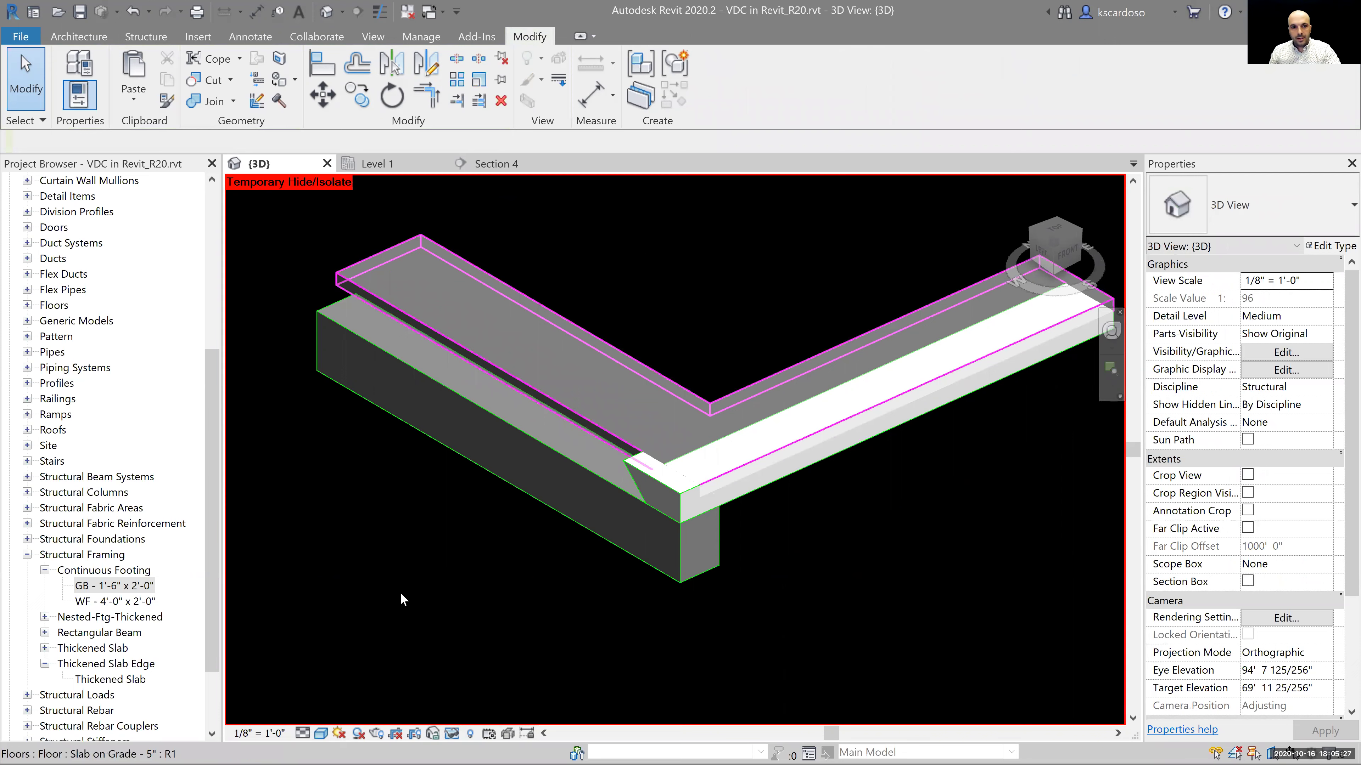
Try aligning the remaining continuous footing's outer face with the slab's left face, and undo the alignment and both deletions.
key(a)
scroll(329, 294, up, 3)
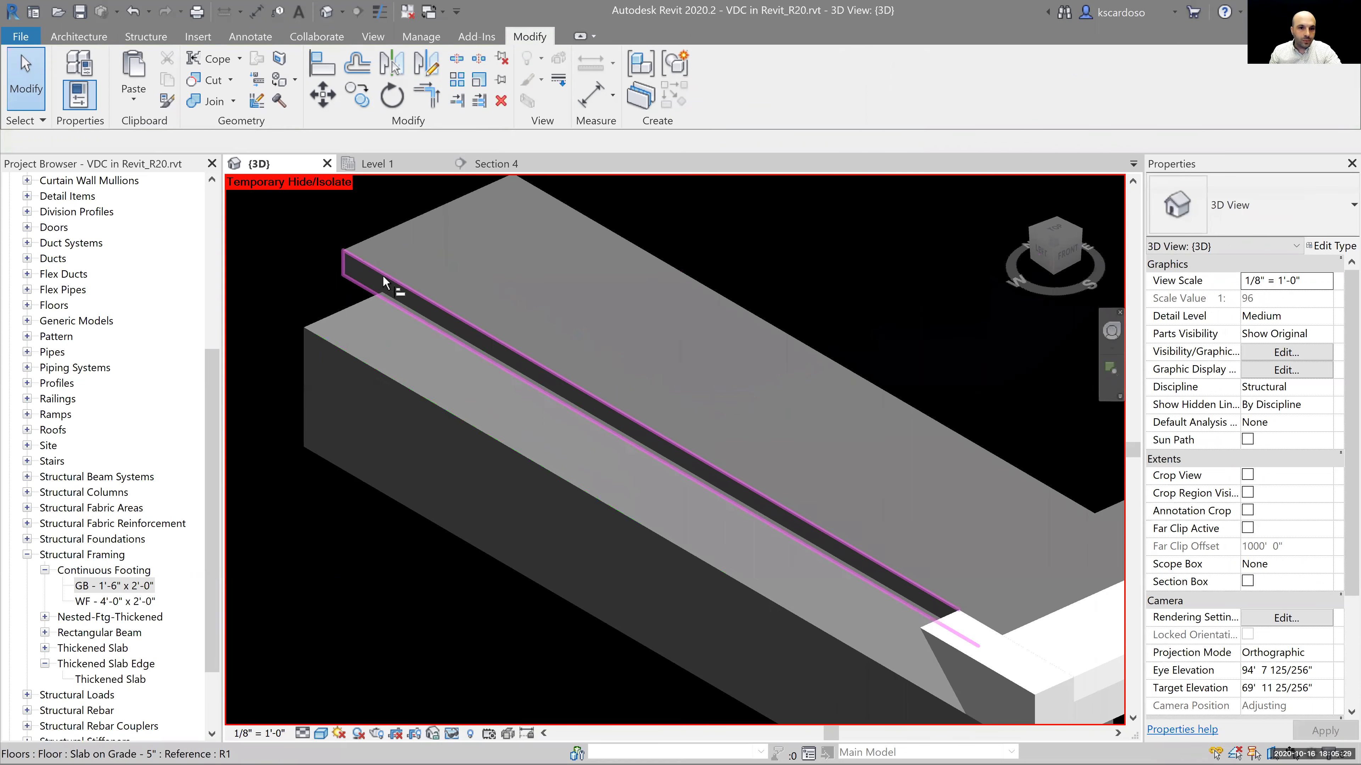
key(l)
click(382, 275)
scroll(383, 275, down, 3)
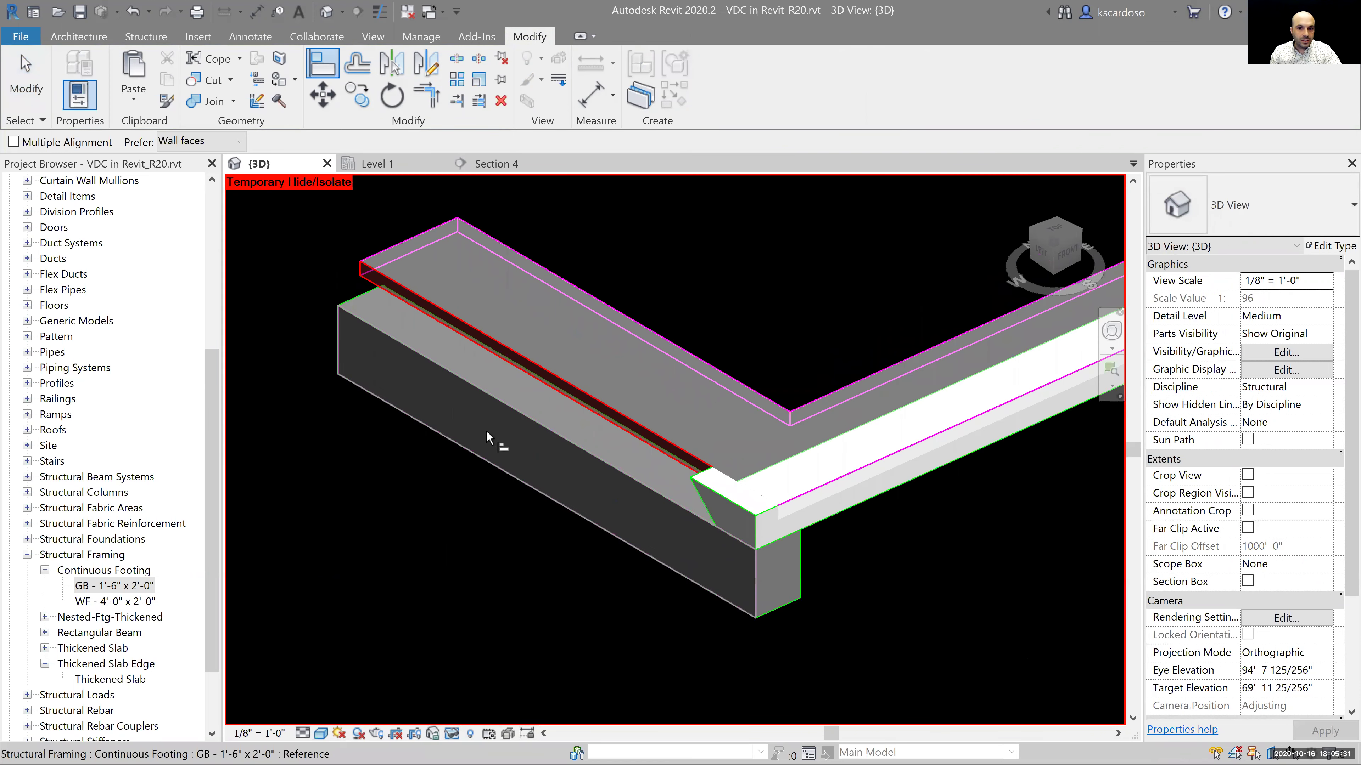
click(463, 502)
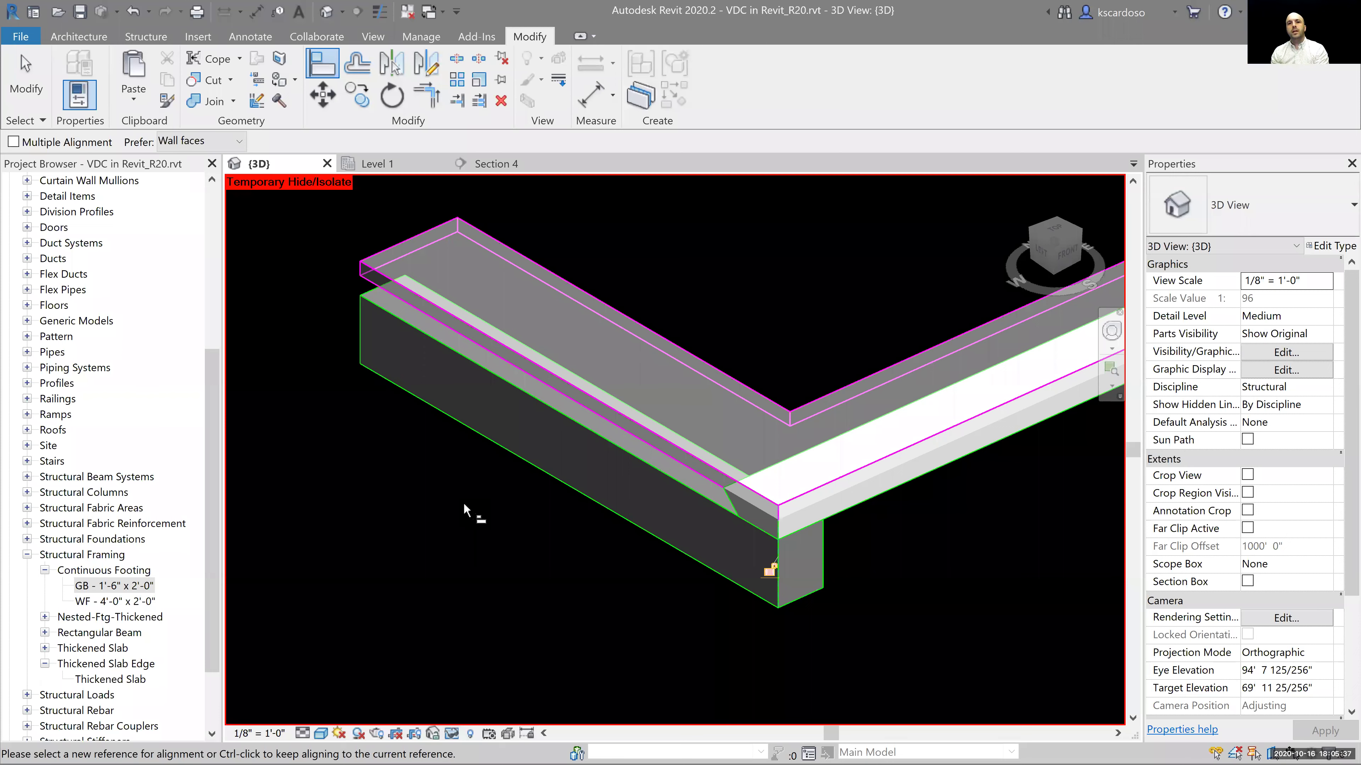
key(Escape)
key(Escape)
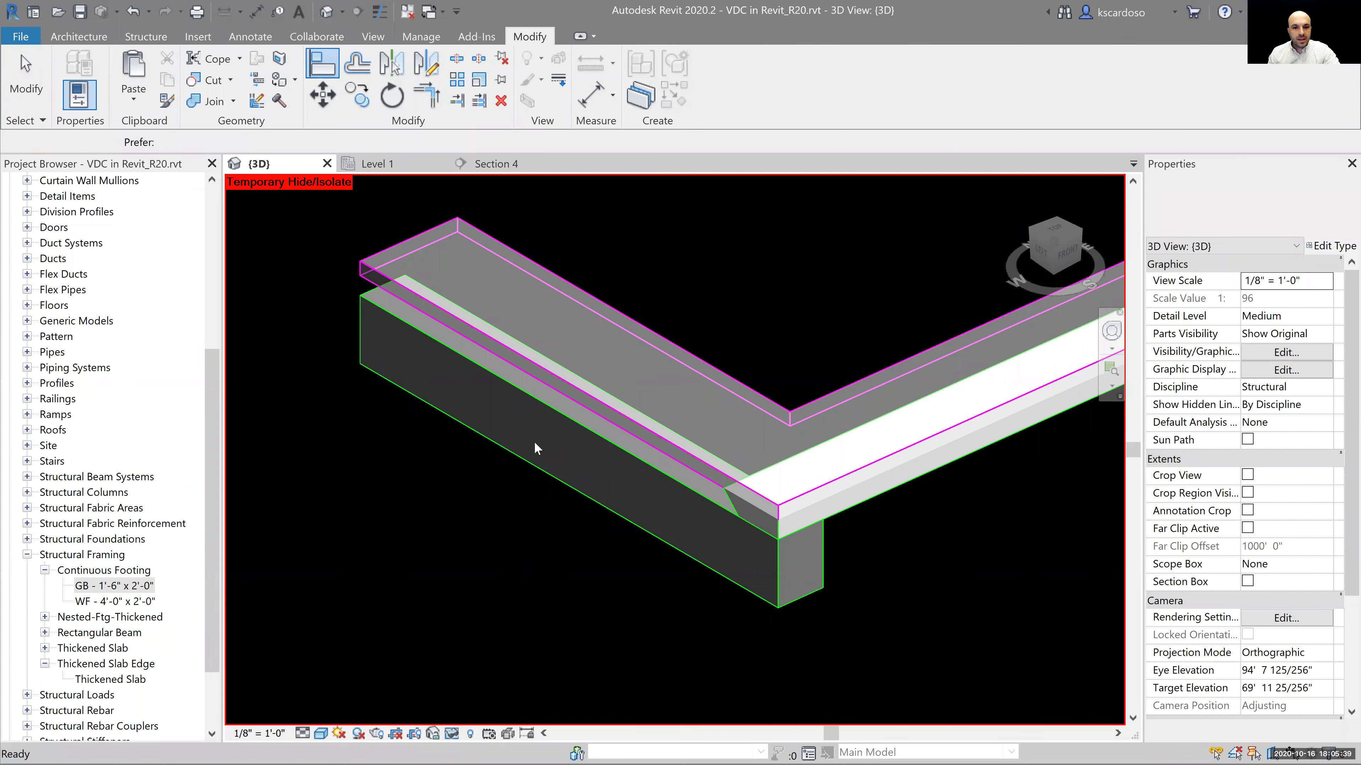
click(360, 323)
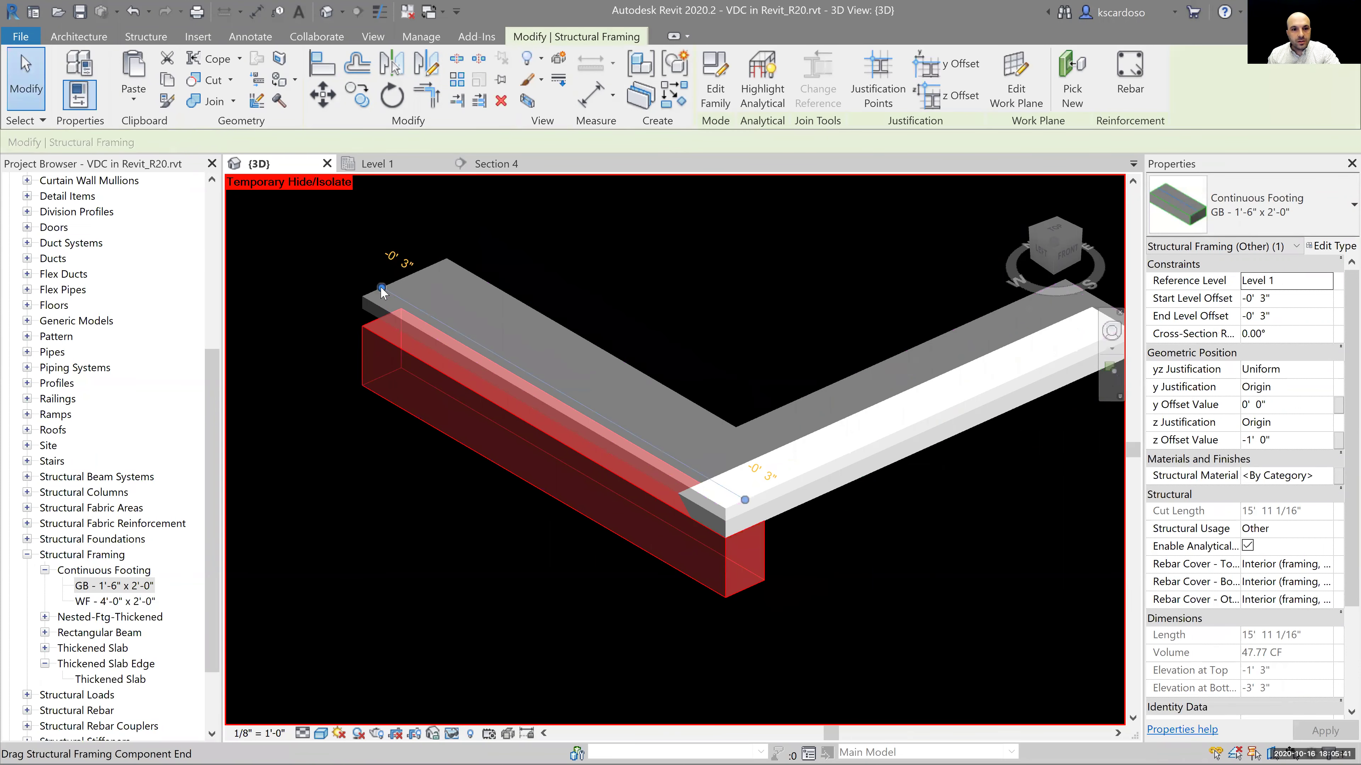
click(878, 330)
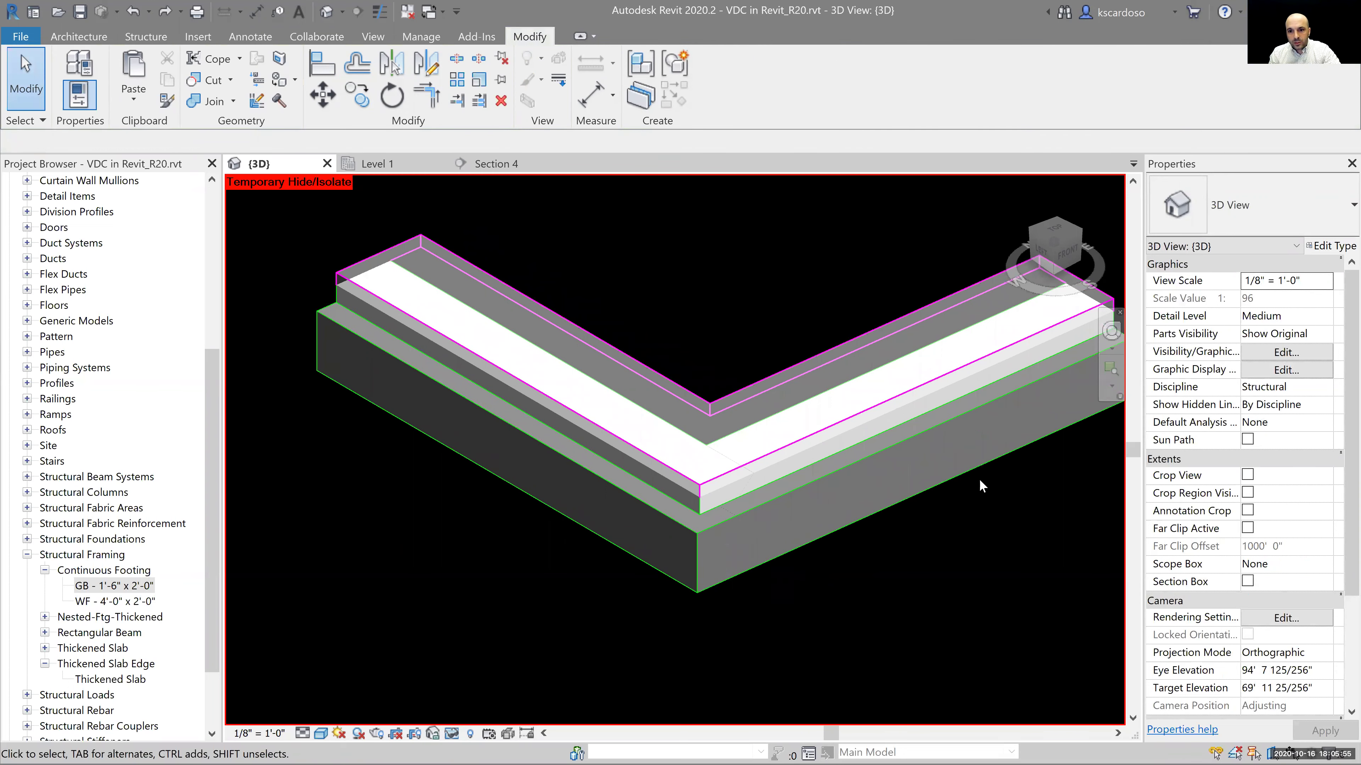
Delete the continuous footing along the slab's front side and undo the deletion.
click(919, 533)
middle_drag(920, 538, 863, 551)
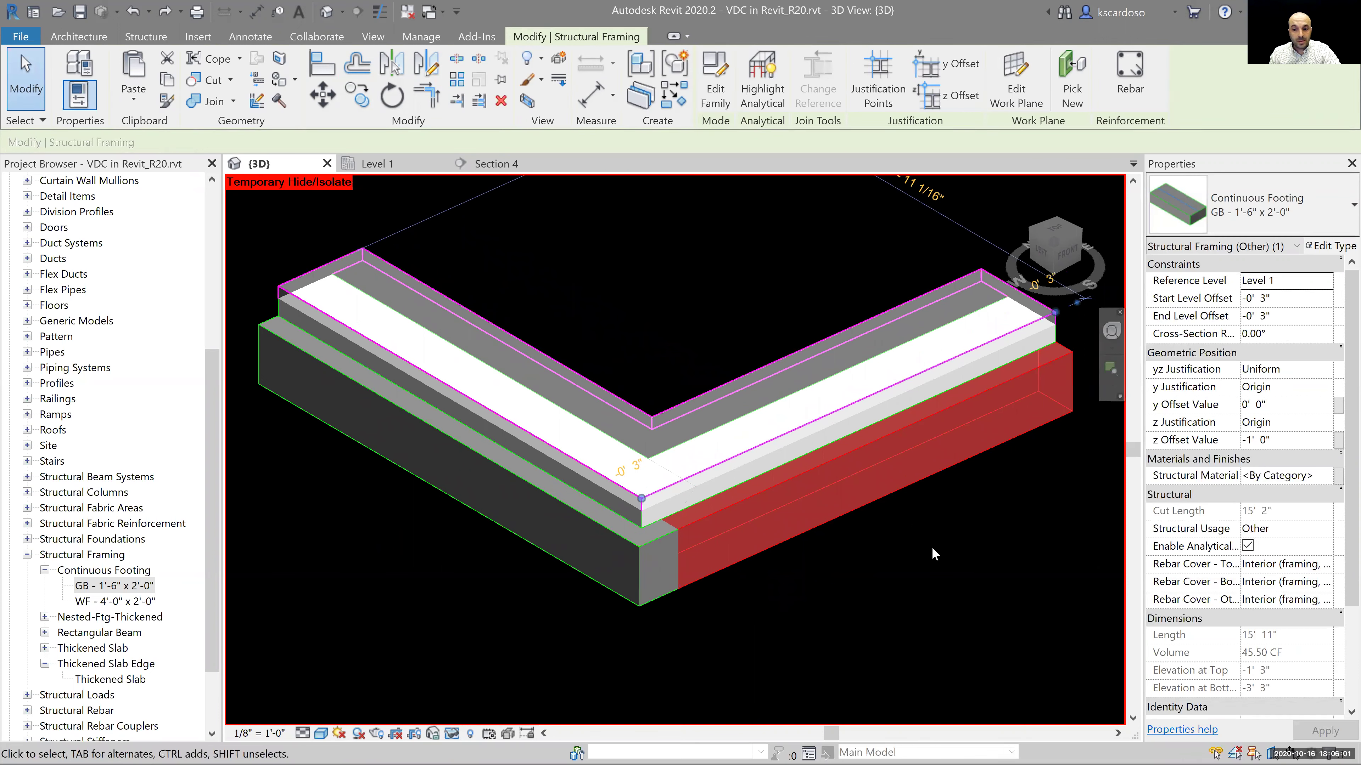
key(Delete)
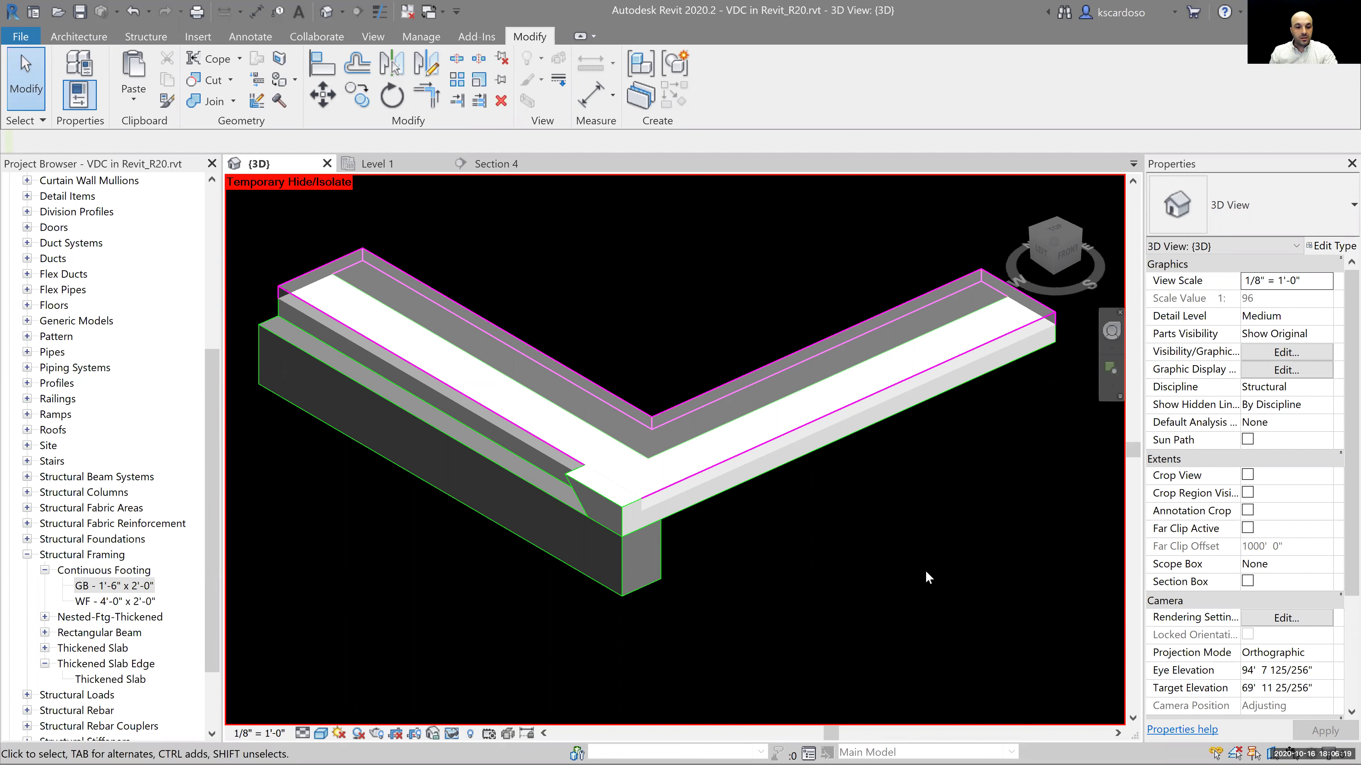
key(ctrl+z)
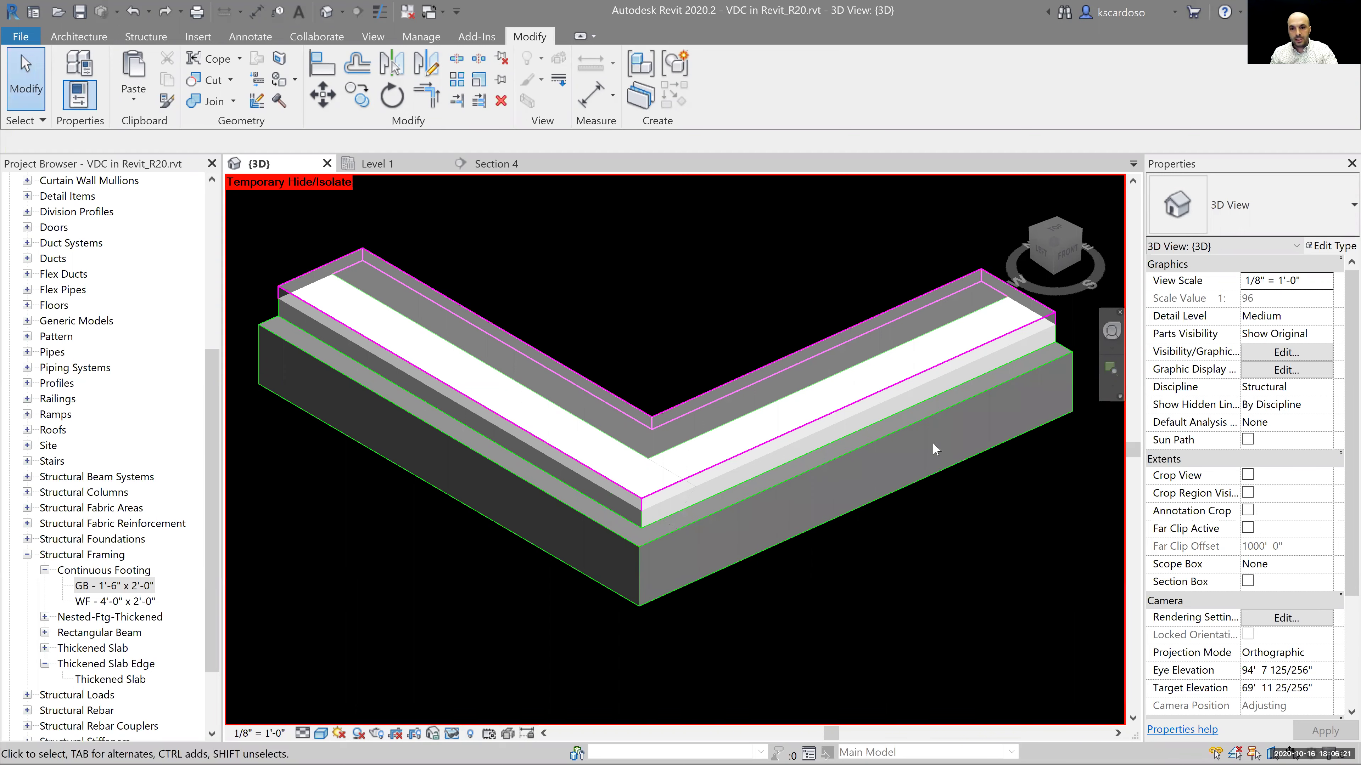
Delete both continuous footings beneath the L-shaped slab, keeping the thickened slab edges.
click(379, 457)
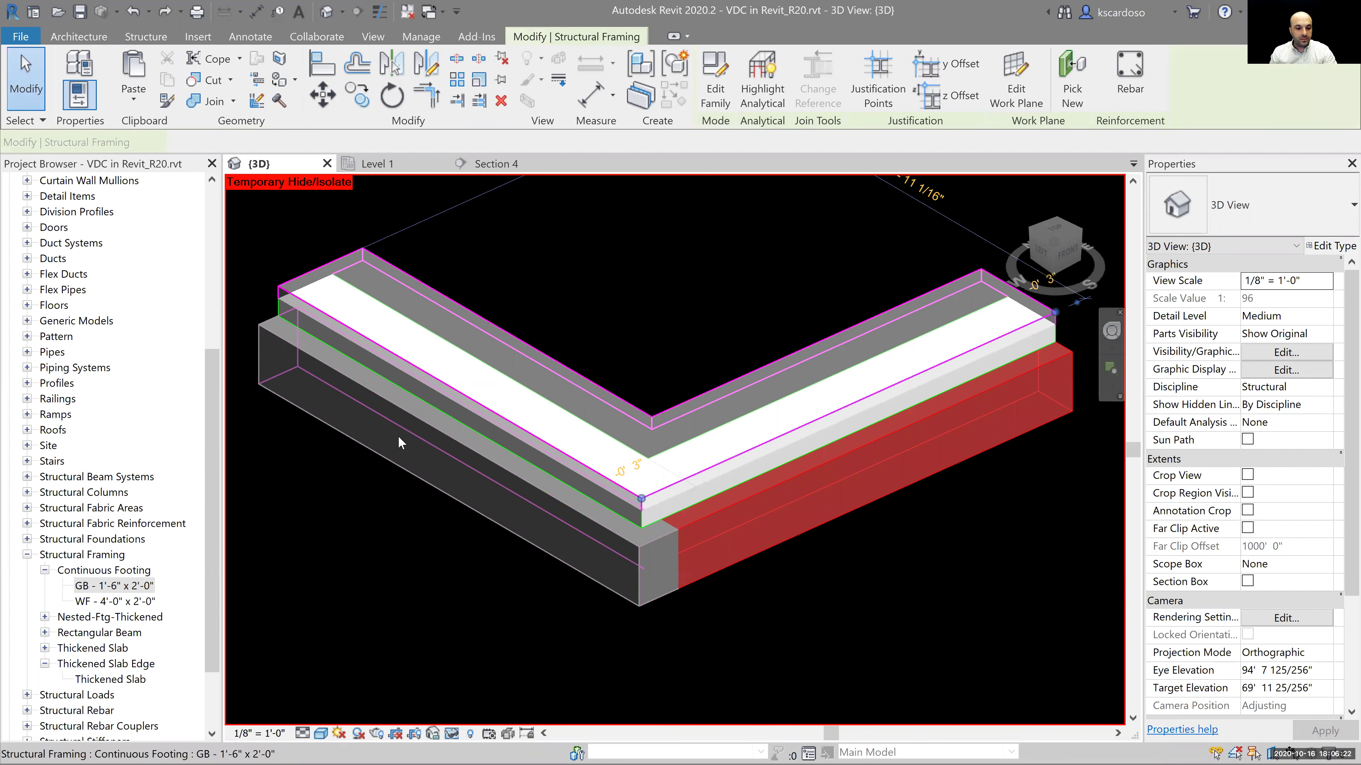
click(969, 626)
middle_drag(951, 615, 965, 598)
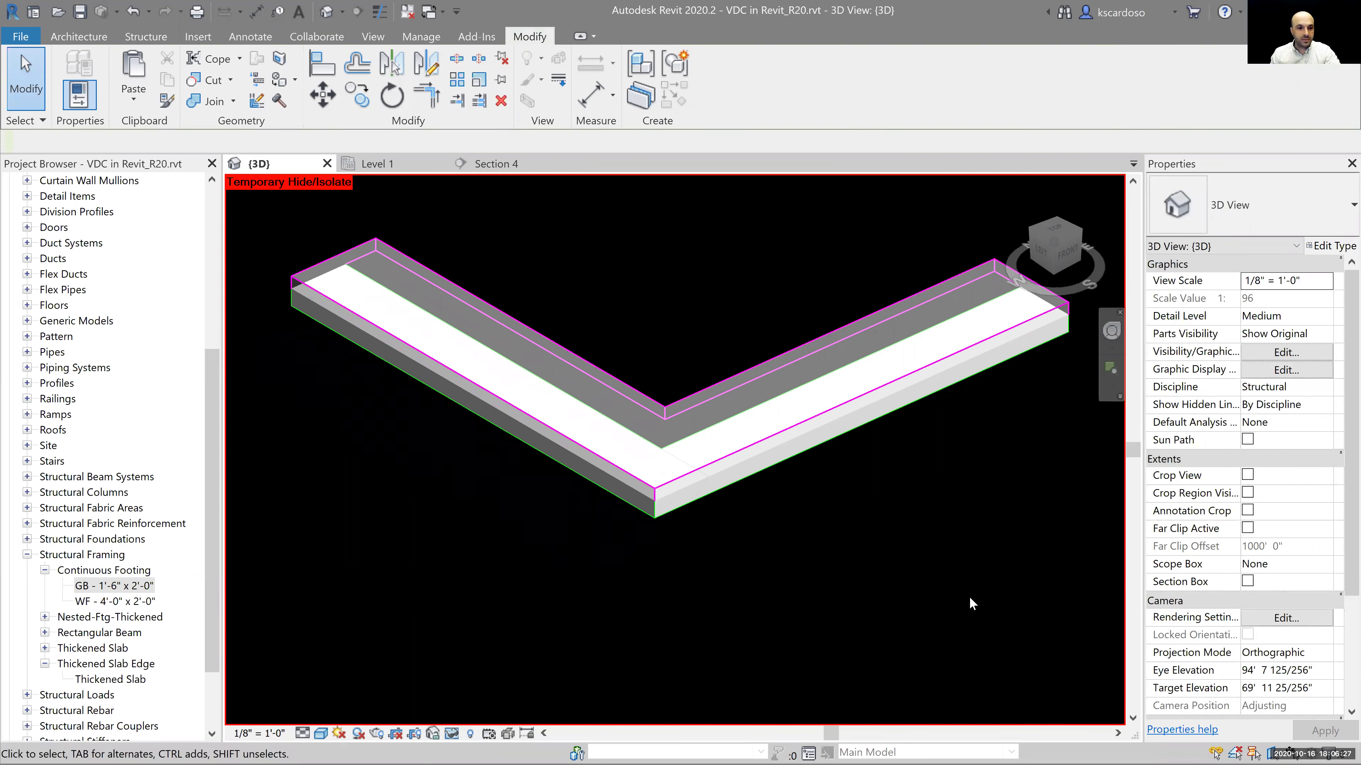
Place a GB - 1'-6" x 2'-0" Continuous Footing by picking the bottom outer edge of the left thickened slab edge.
click(120, 586)
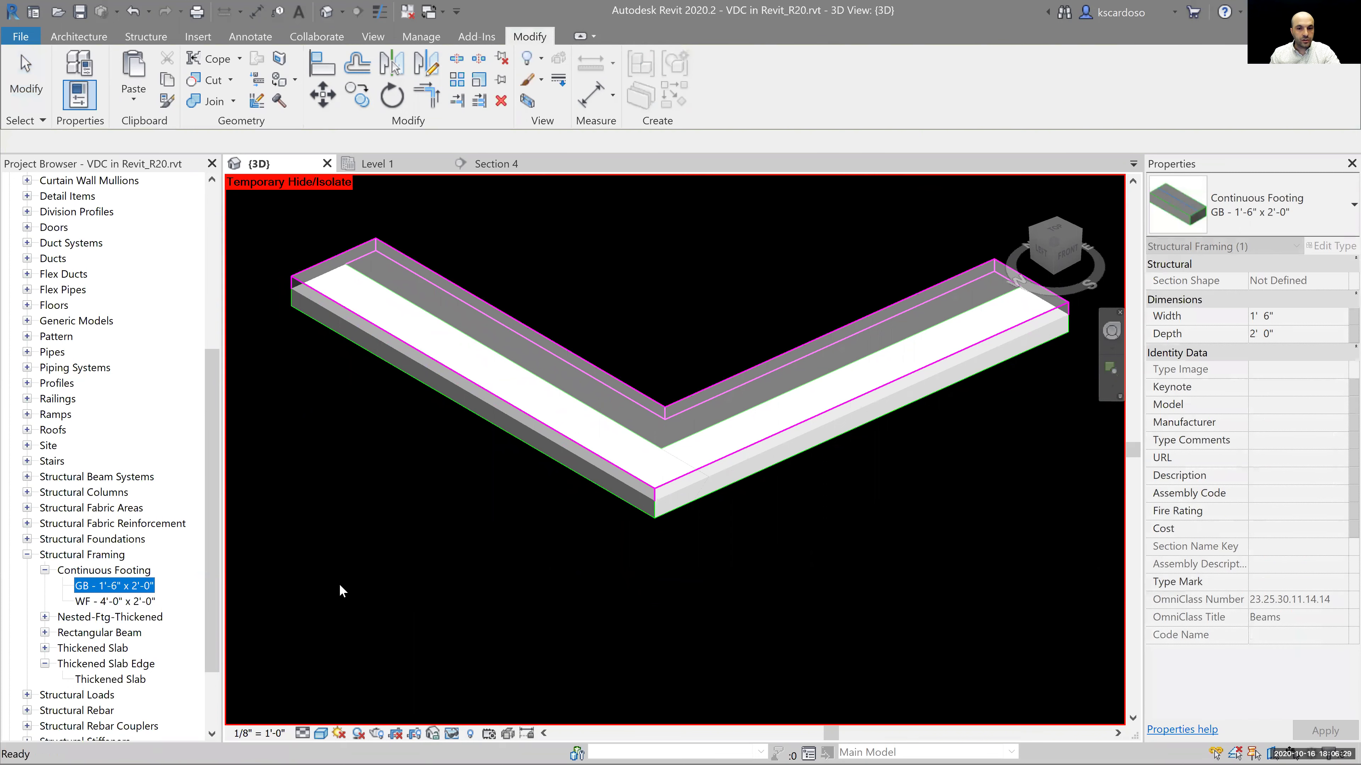
drag(341, 591, 592, 356)
click(787, 81)
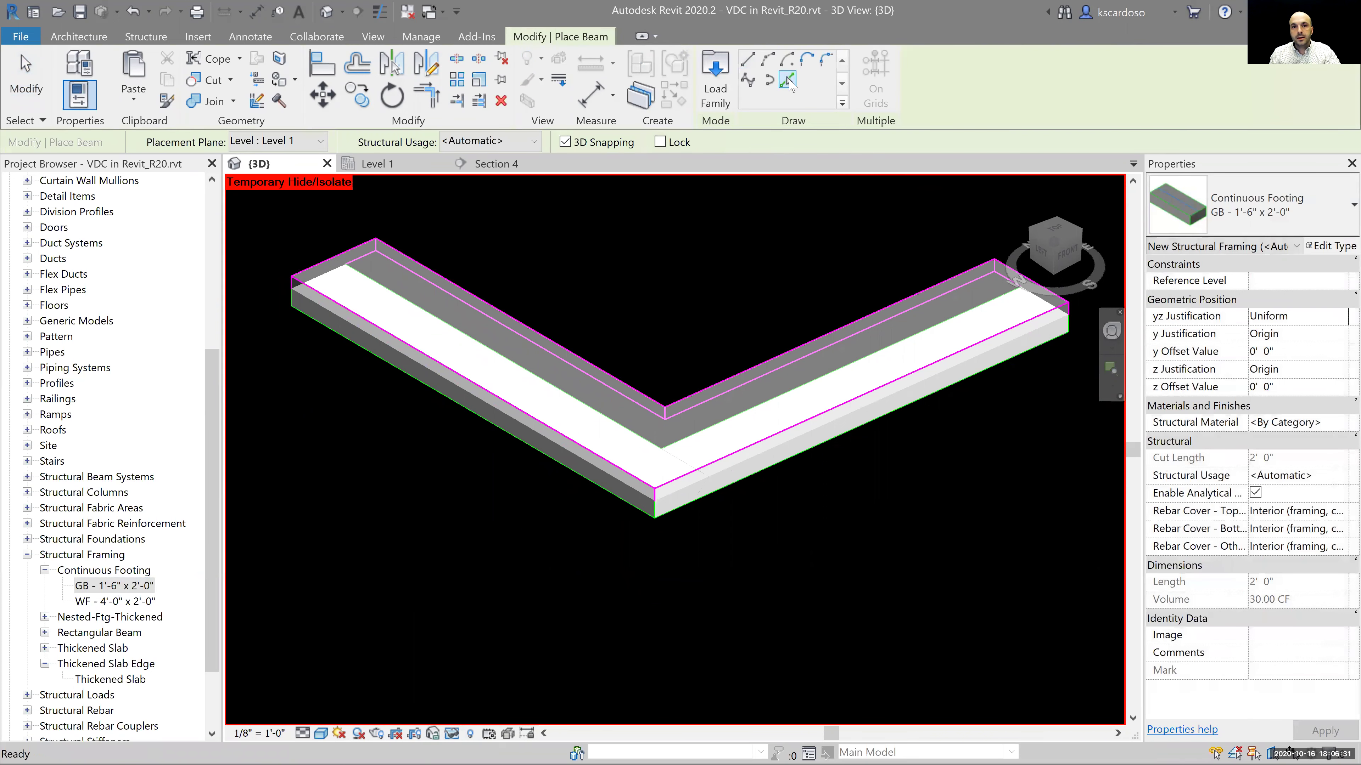
click(464, 412)
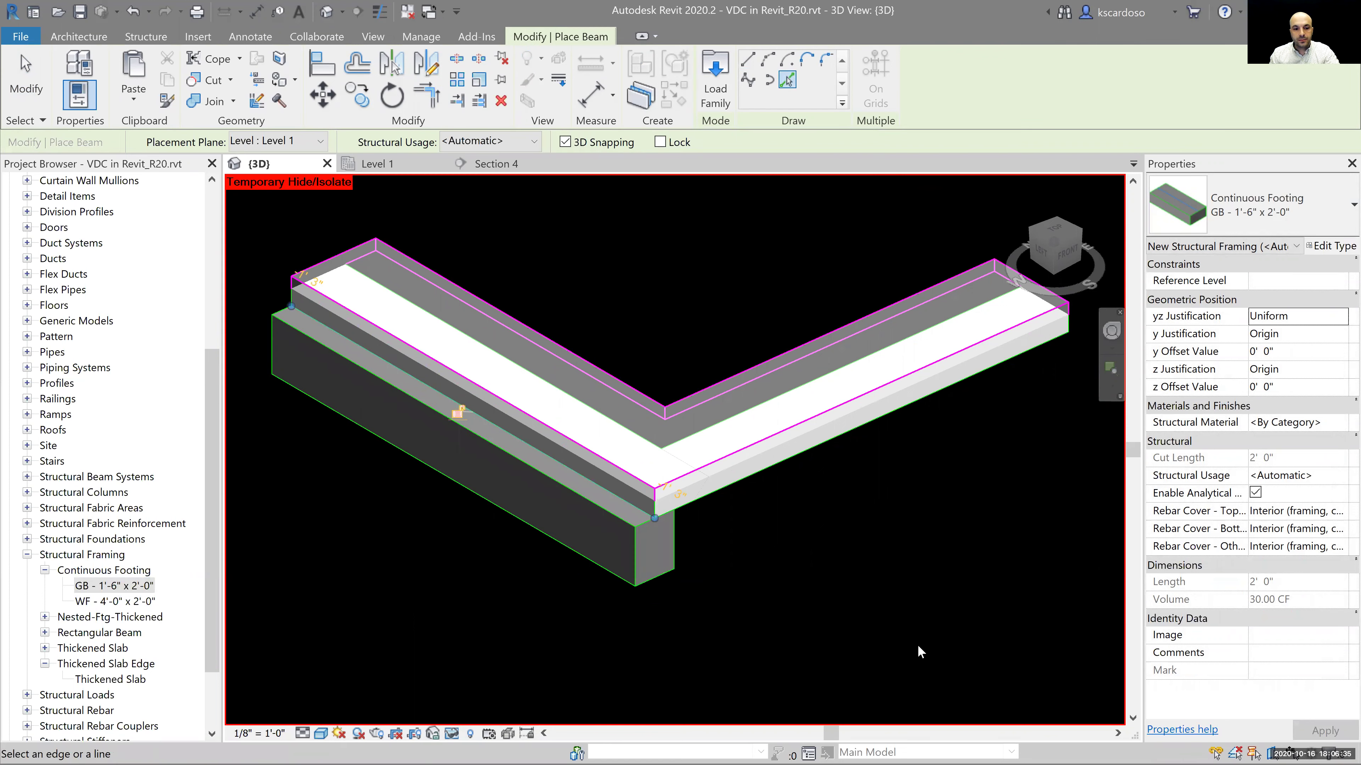
key(Escape)
key(Escape)
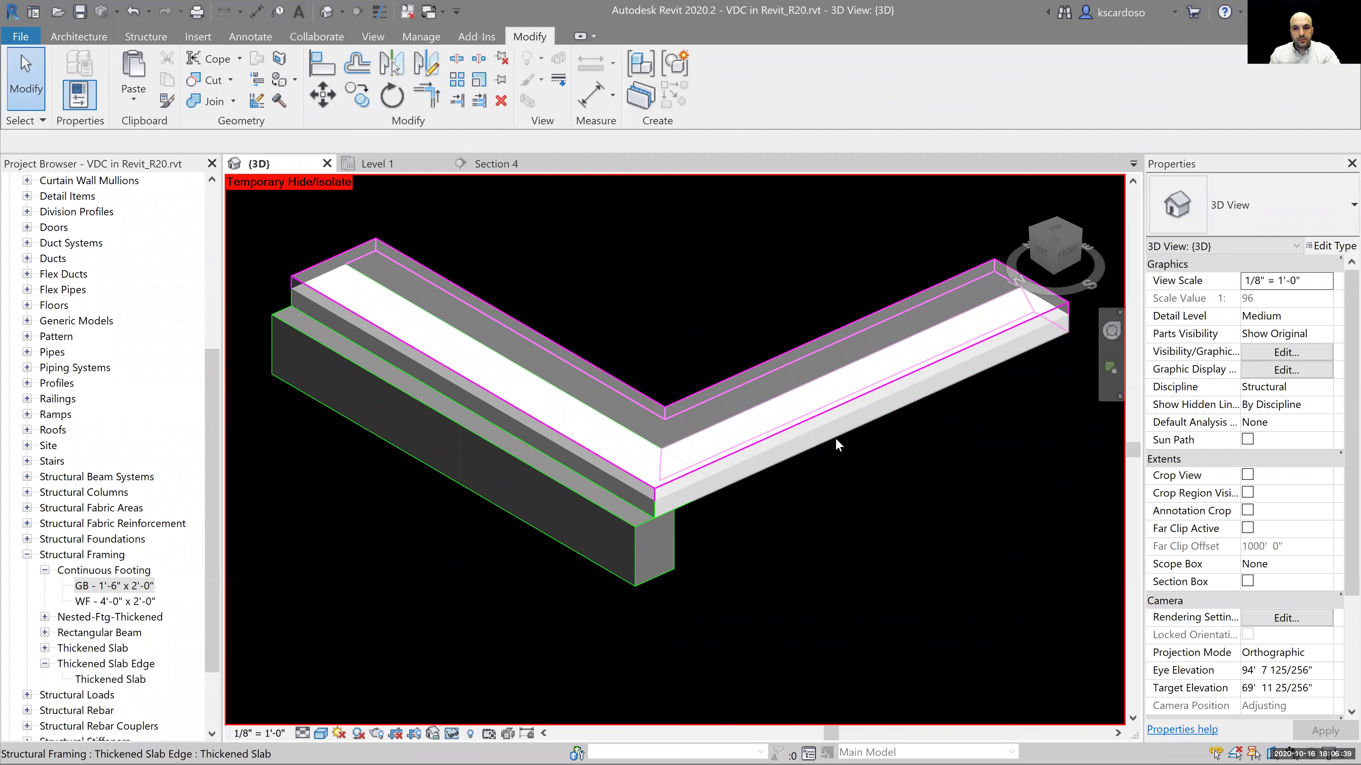
Examine the level offsets and geometric position settings of the uncovered thickened slab edge and the placed continuous footing.
key(ctrl+Left)
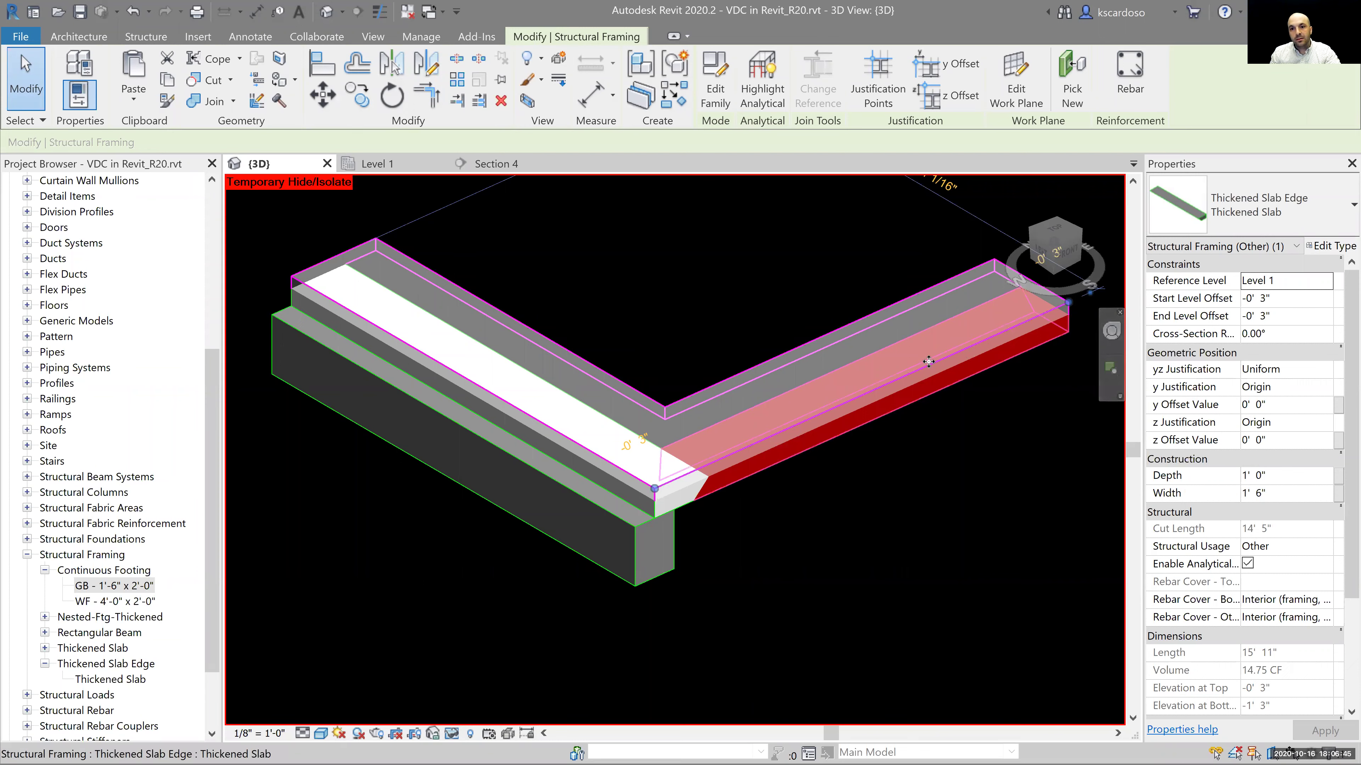
click(663, 566)
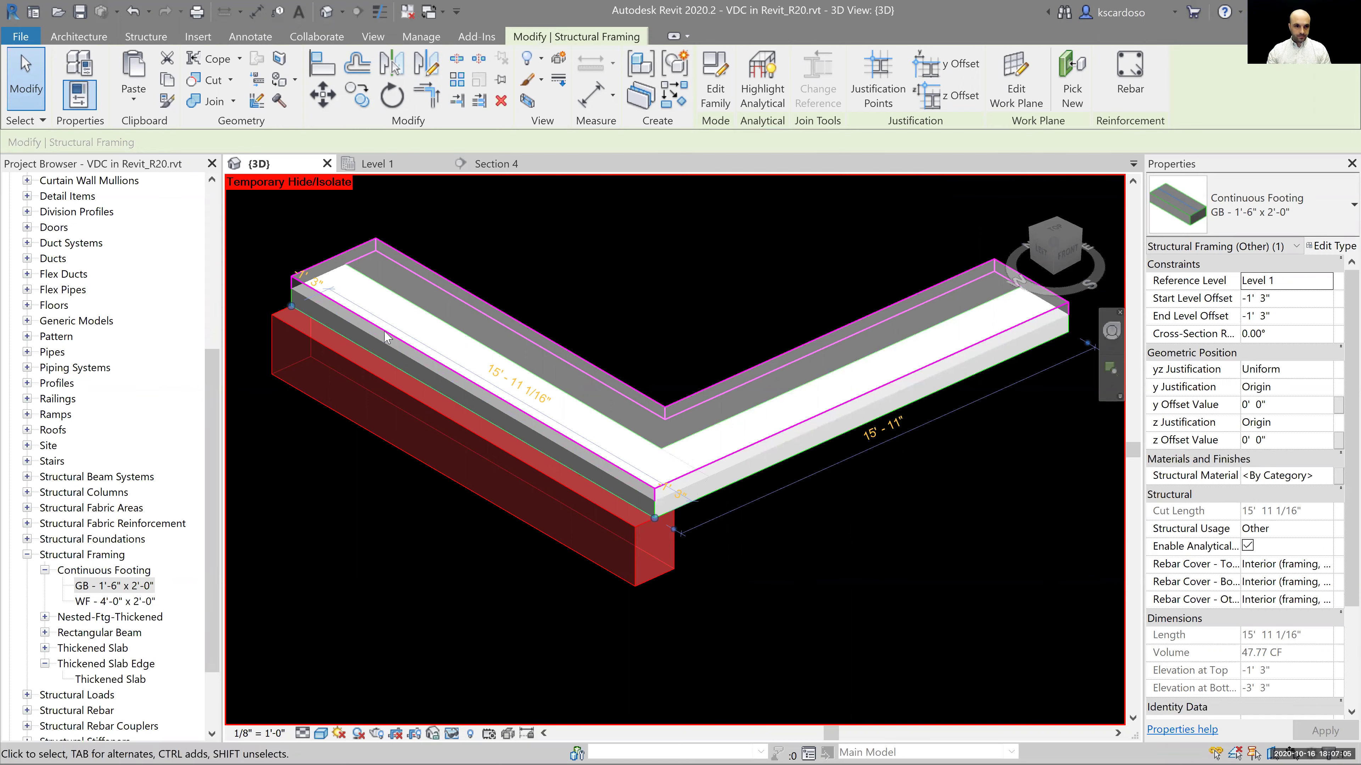
scroll(294, 276, up, 2)
scroll(295, 276, down, 2)
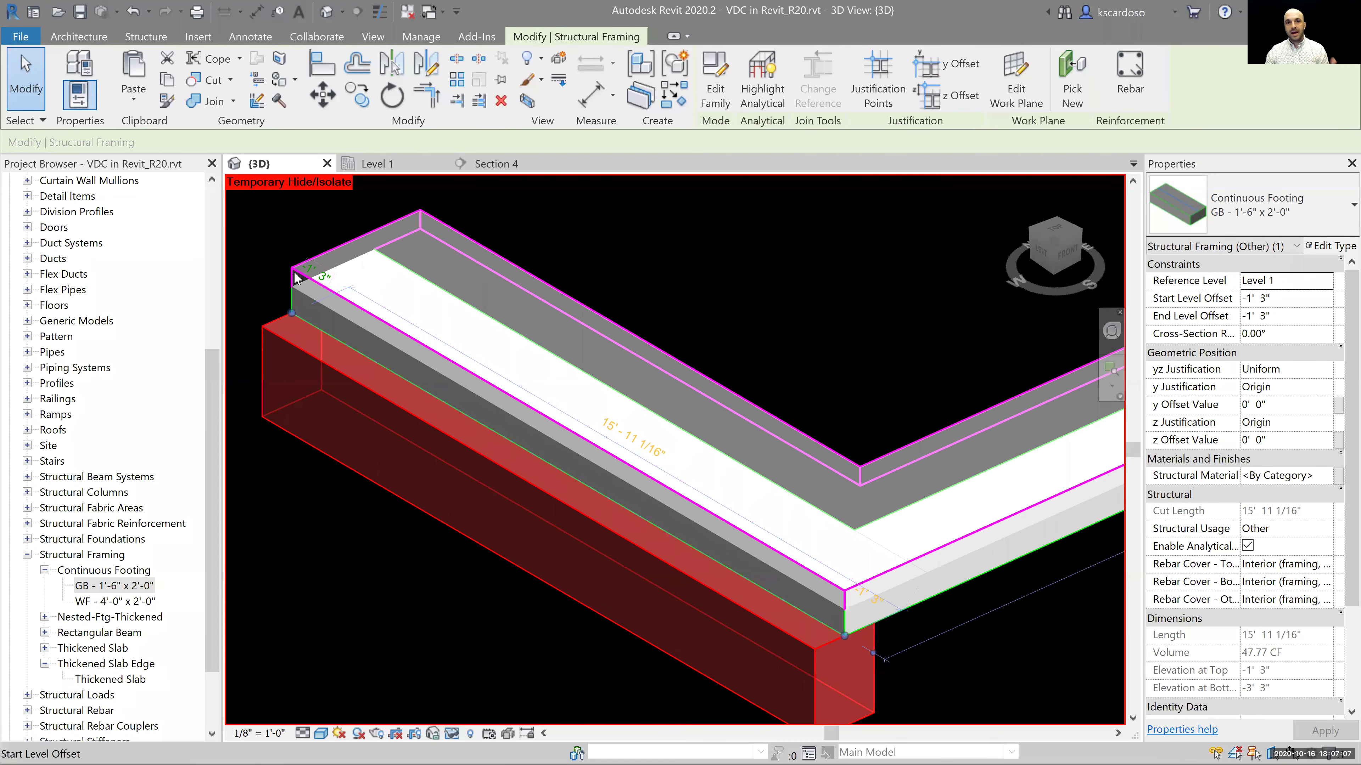
scroll(294, 276, down, 1)
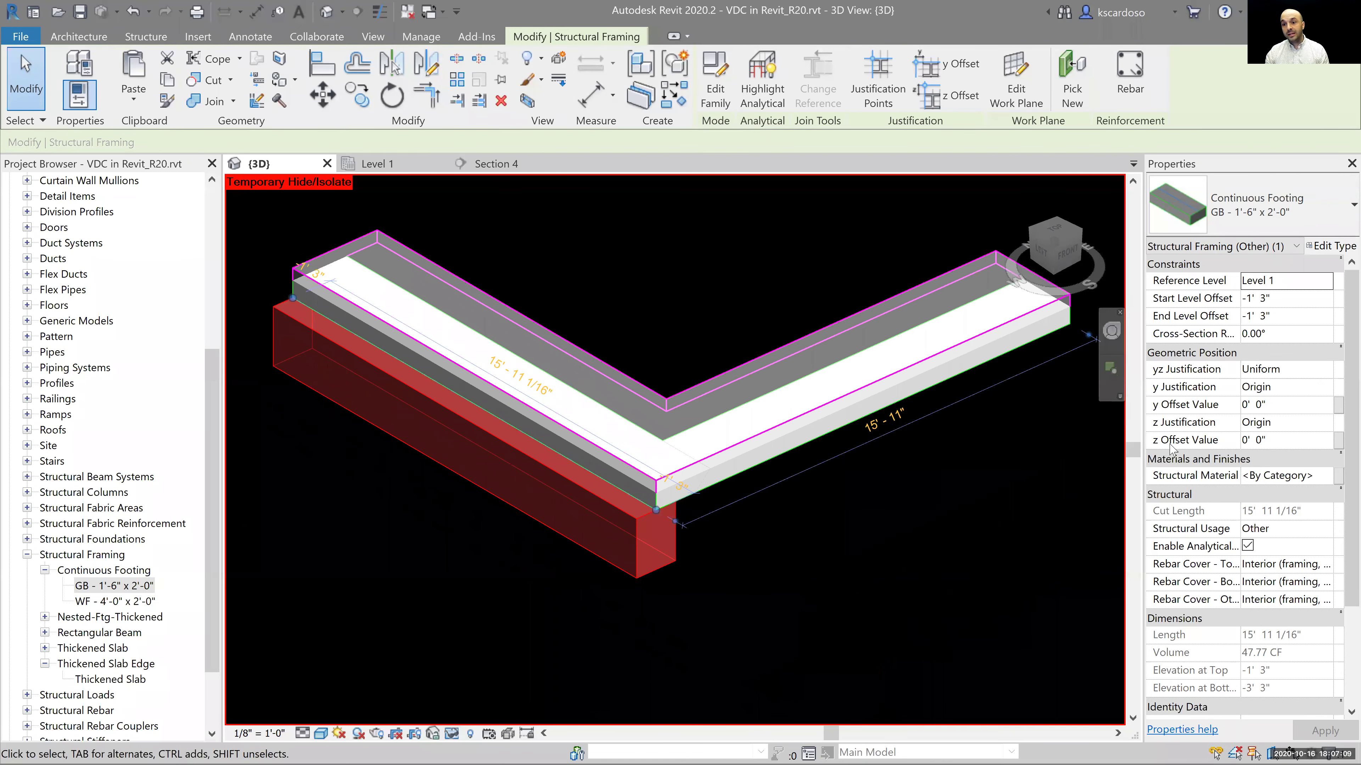
click(1291, 446)
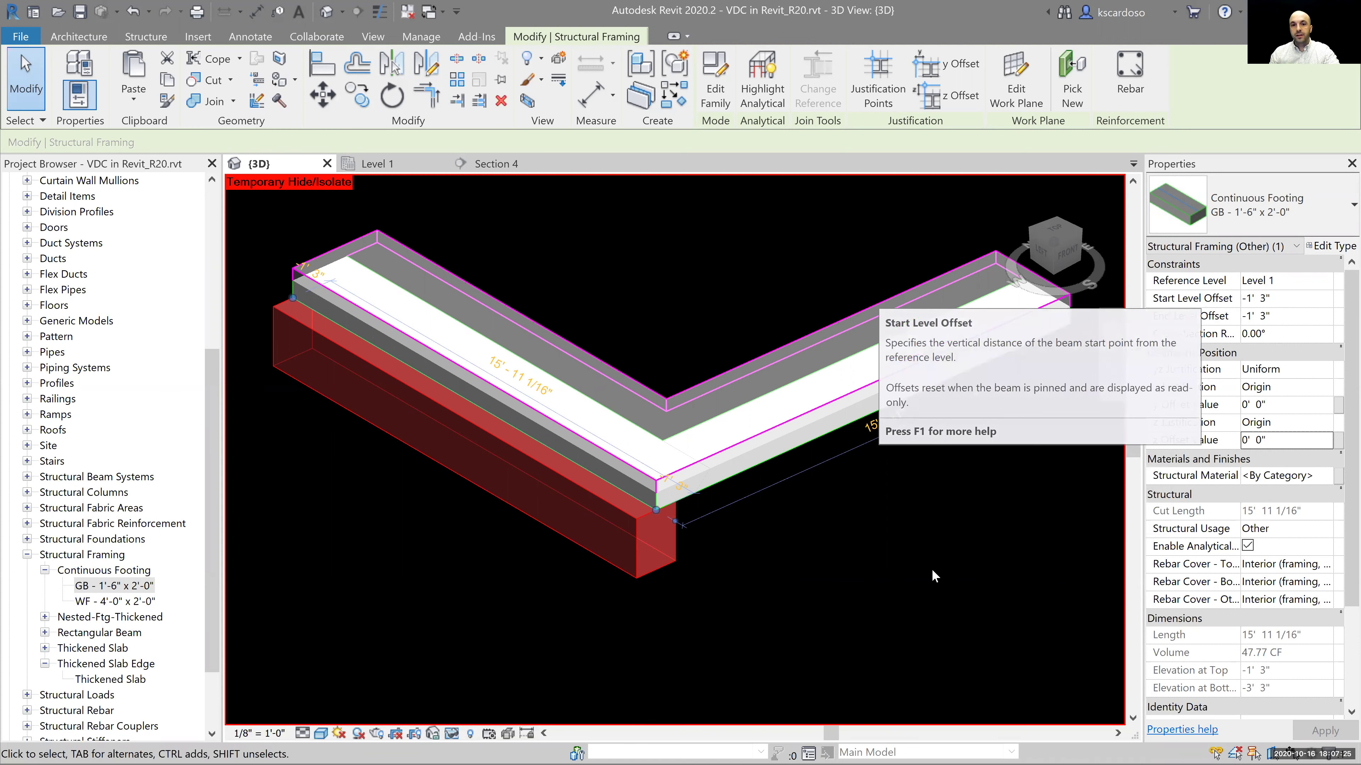
Place a matching GB - 1'-6" x 2'-0" Continuous Footing by picking the bottom outer edge of the other thickened slab edge.
key(m)
key(v)
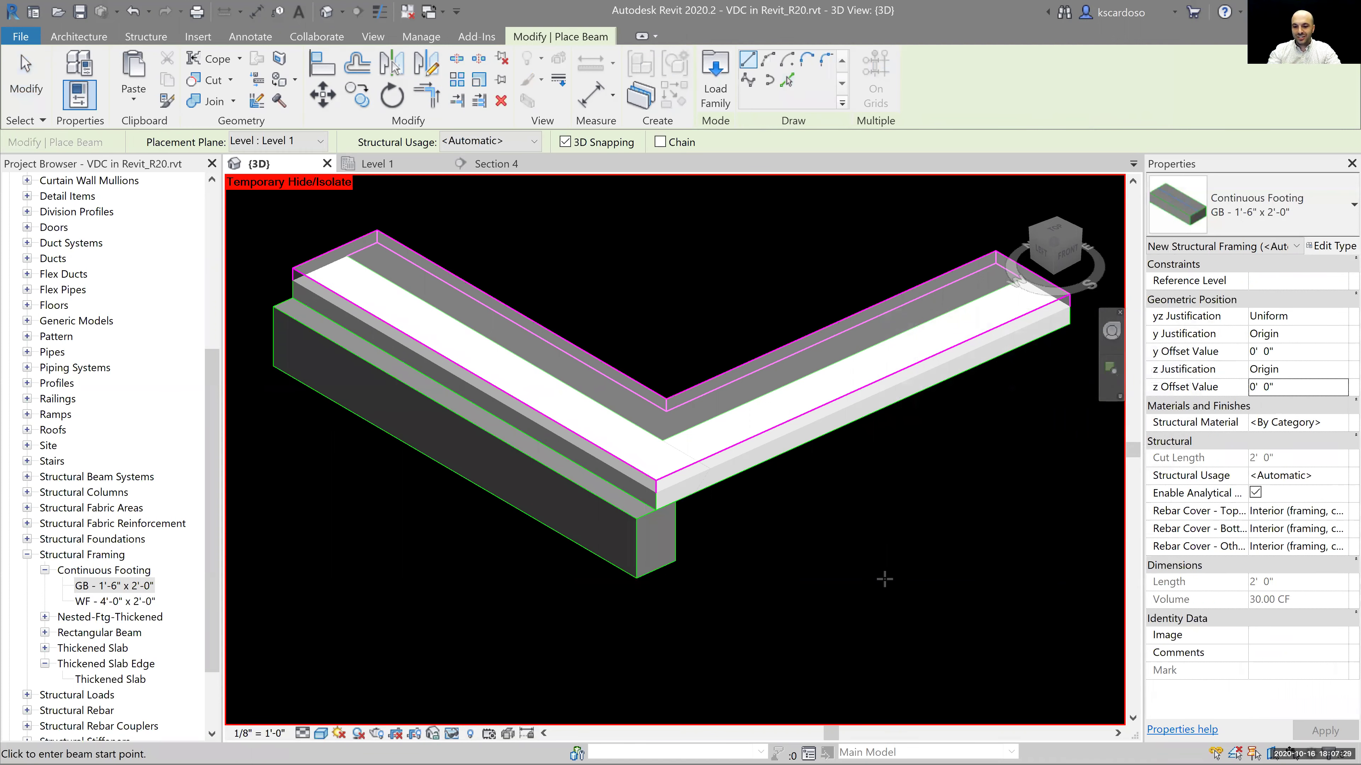
key(p)
key(l)
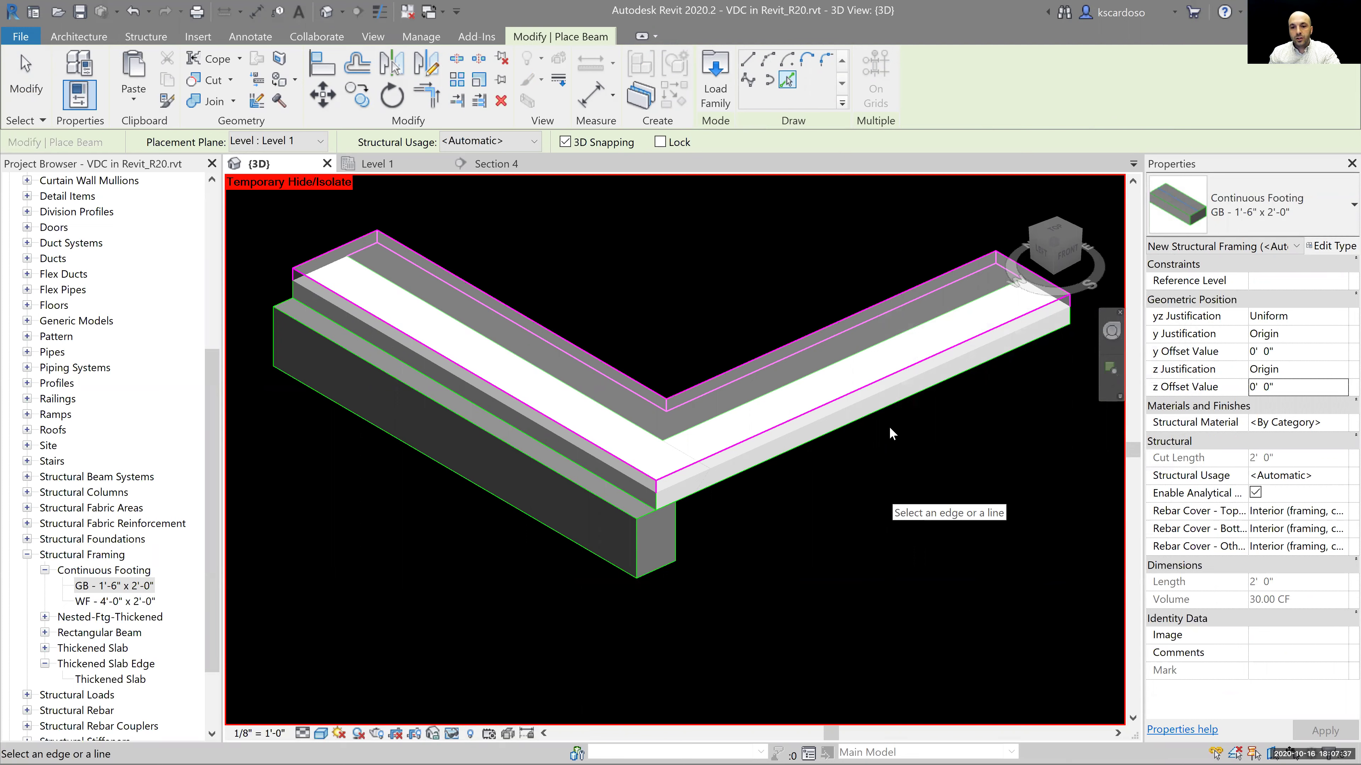
click(892, 405)
key(Escape)
key(Escape)
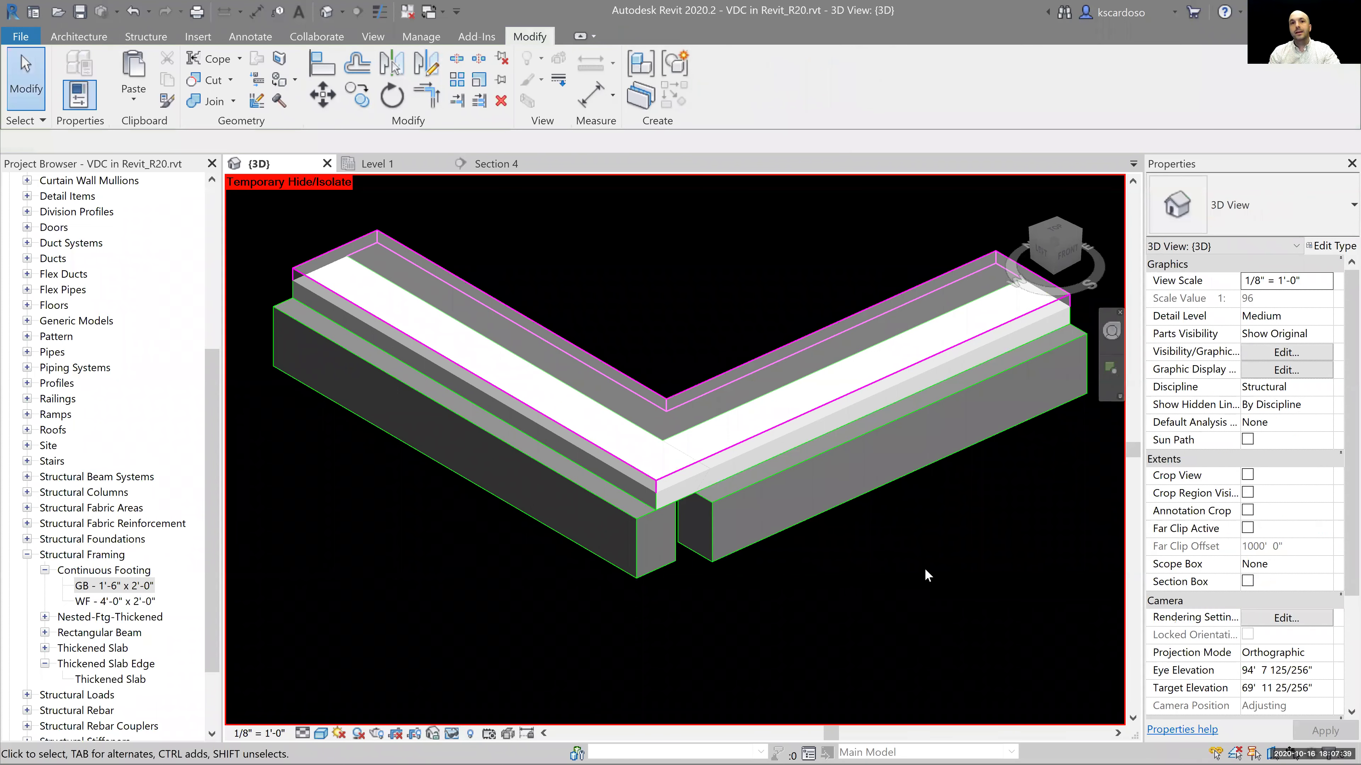
Trim/extend the two continuous footings to each other so they meet at the slab's outer corner.
key(t)
key(r)
click(537, 485)
click(920, 484)
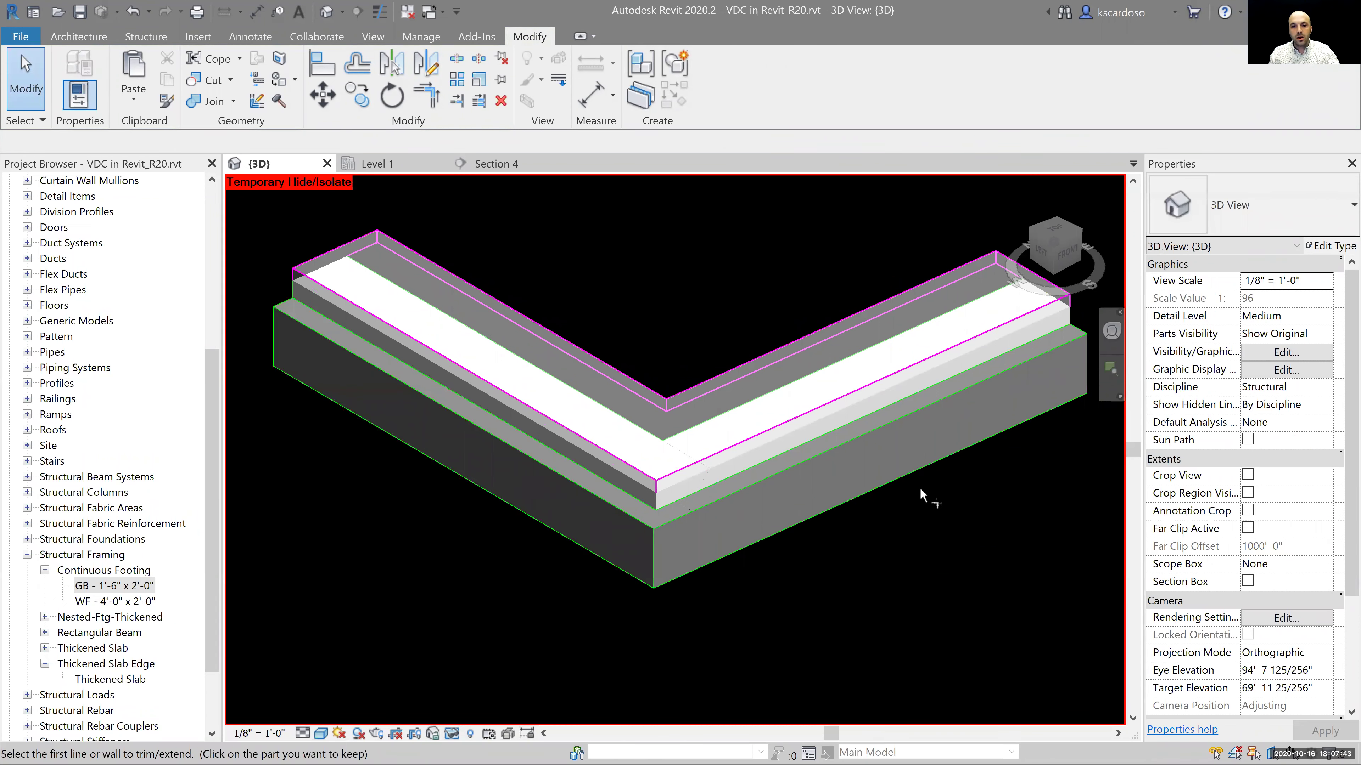
key(Escape)
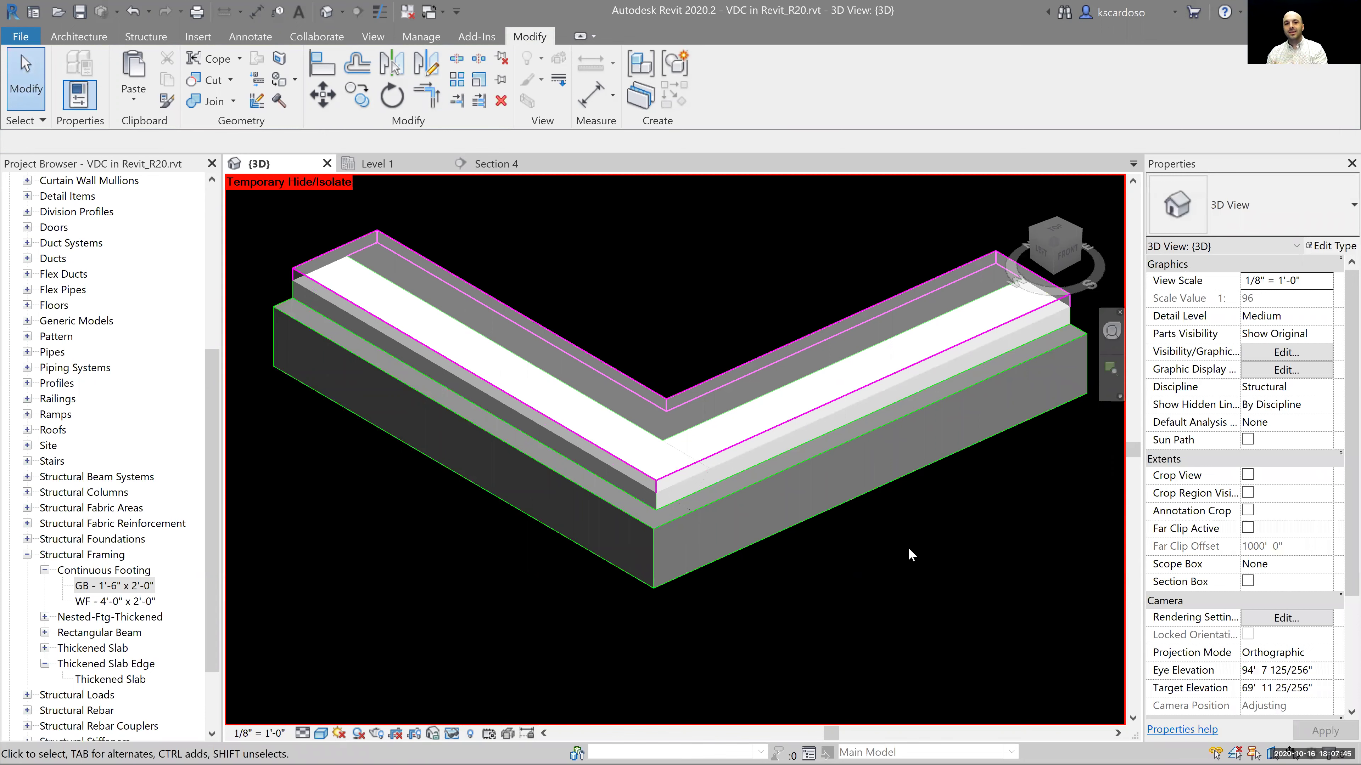